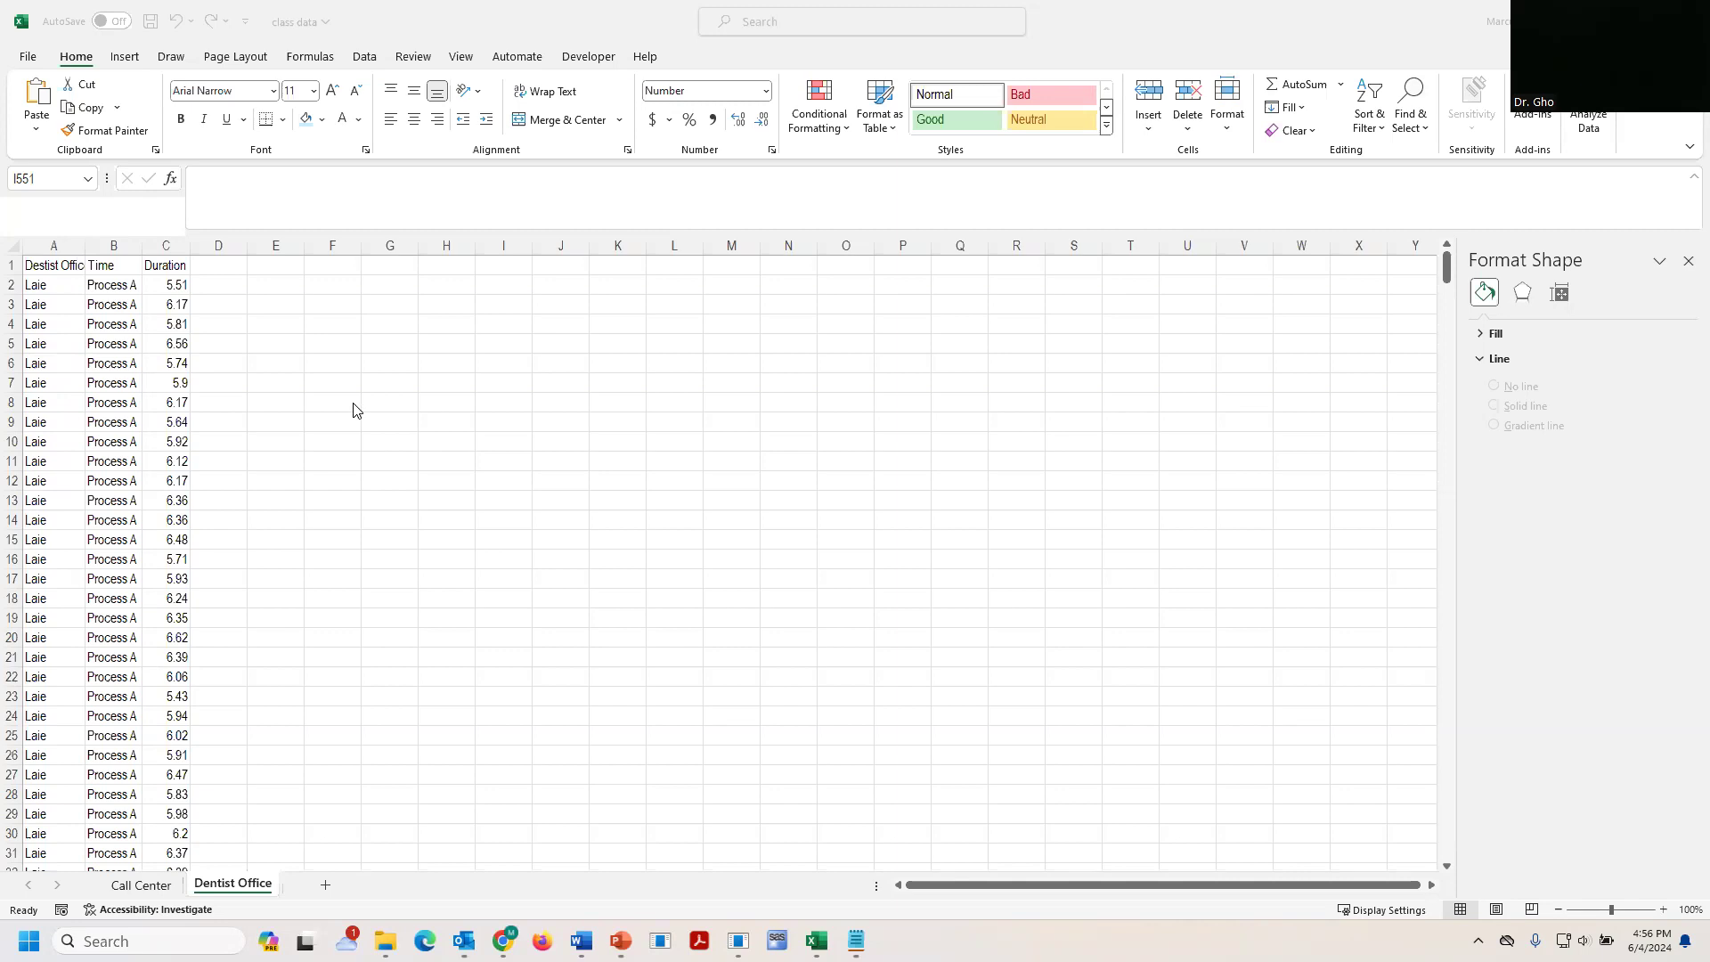
# Compare with the Call Center sheet and insert three blank columns before the data on the Dentist Office sheet.
pyautogui.click(159, 887)
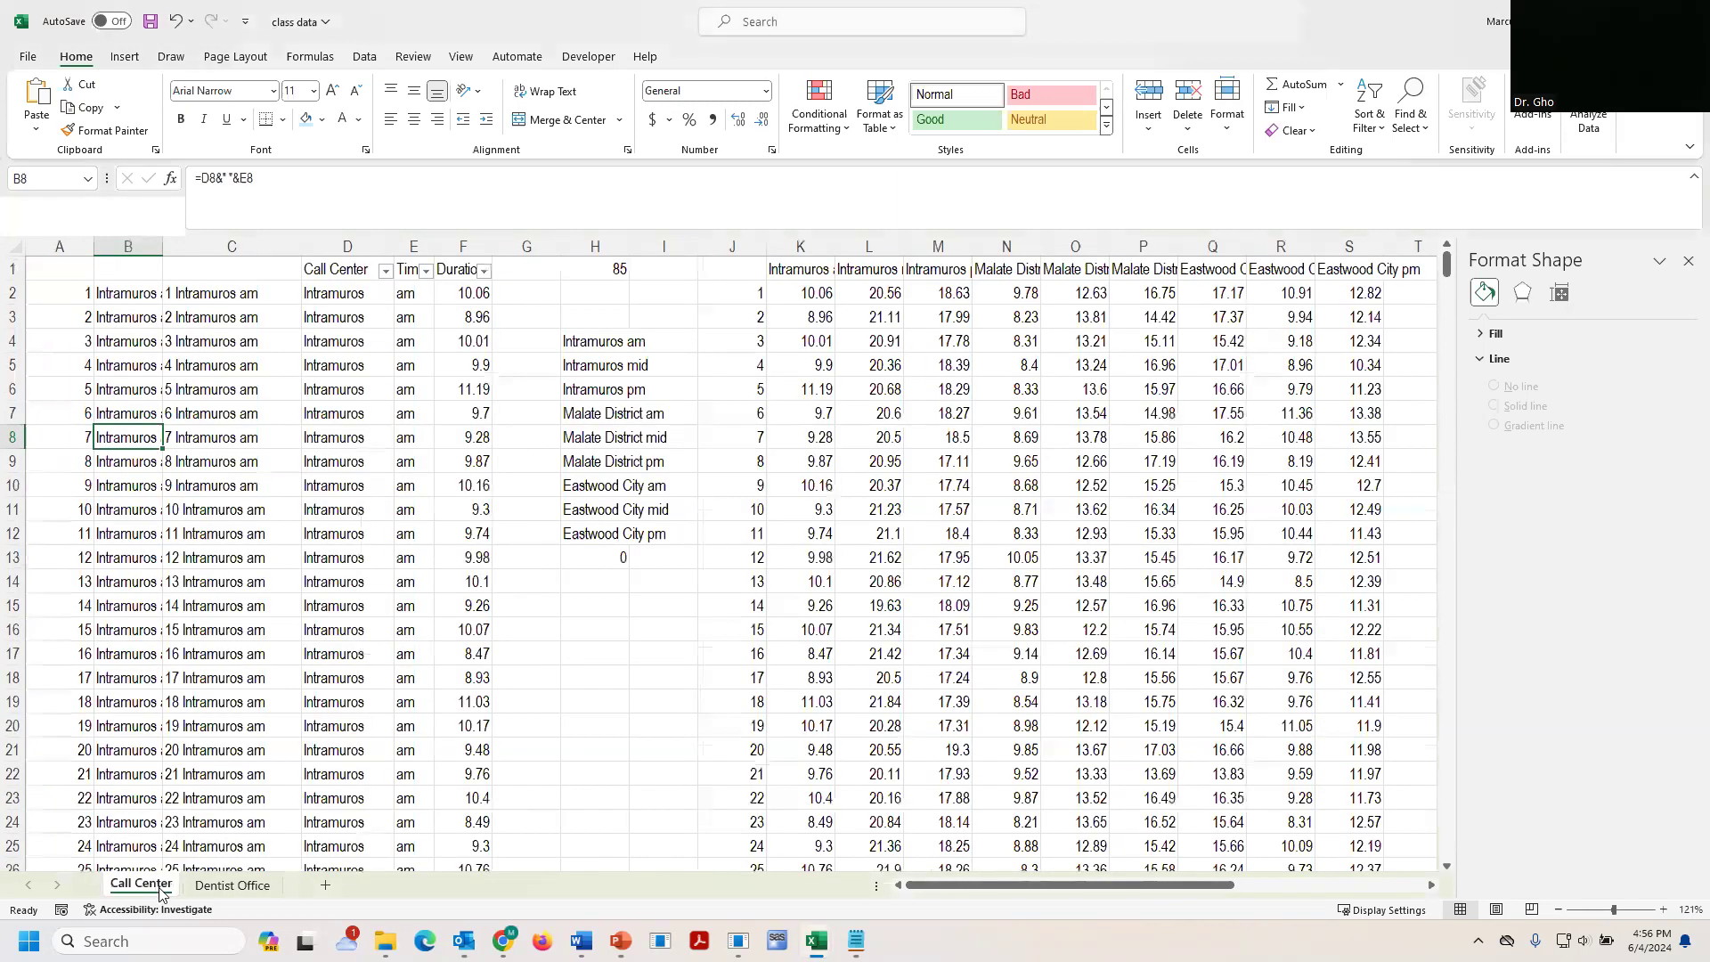
pyautogui.click(229, 889)
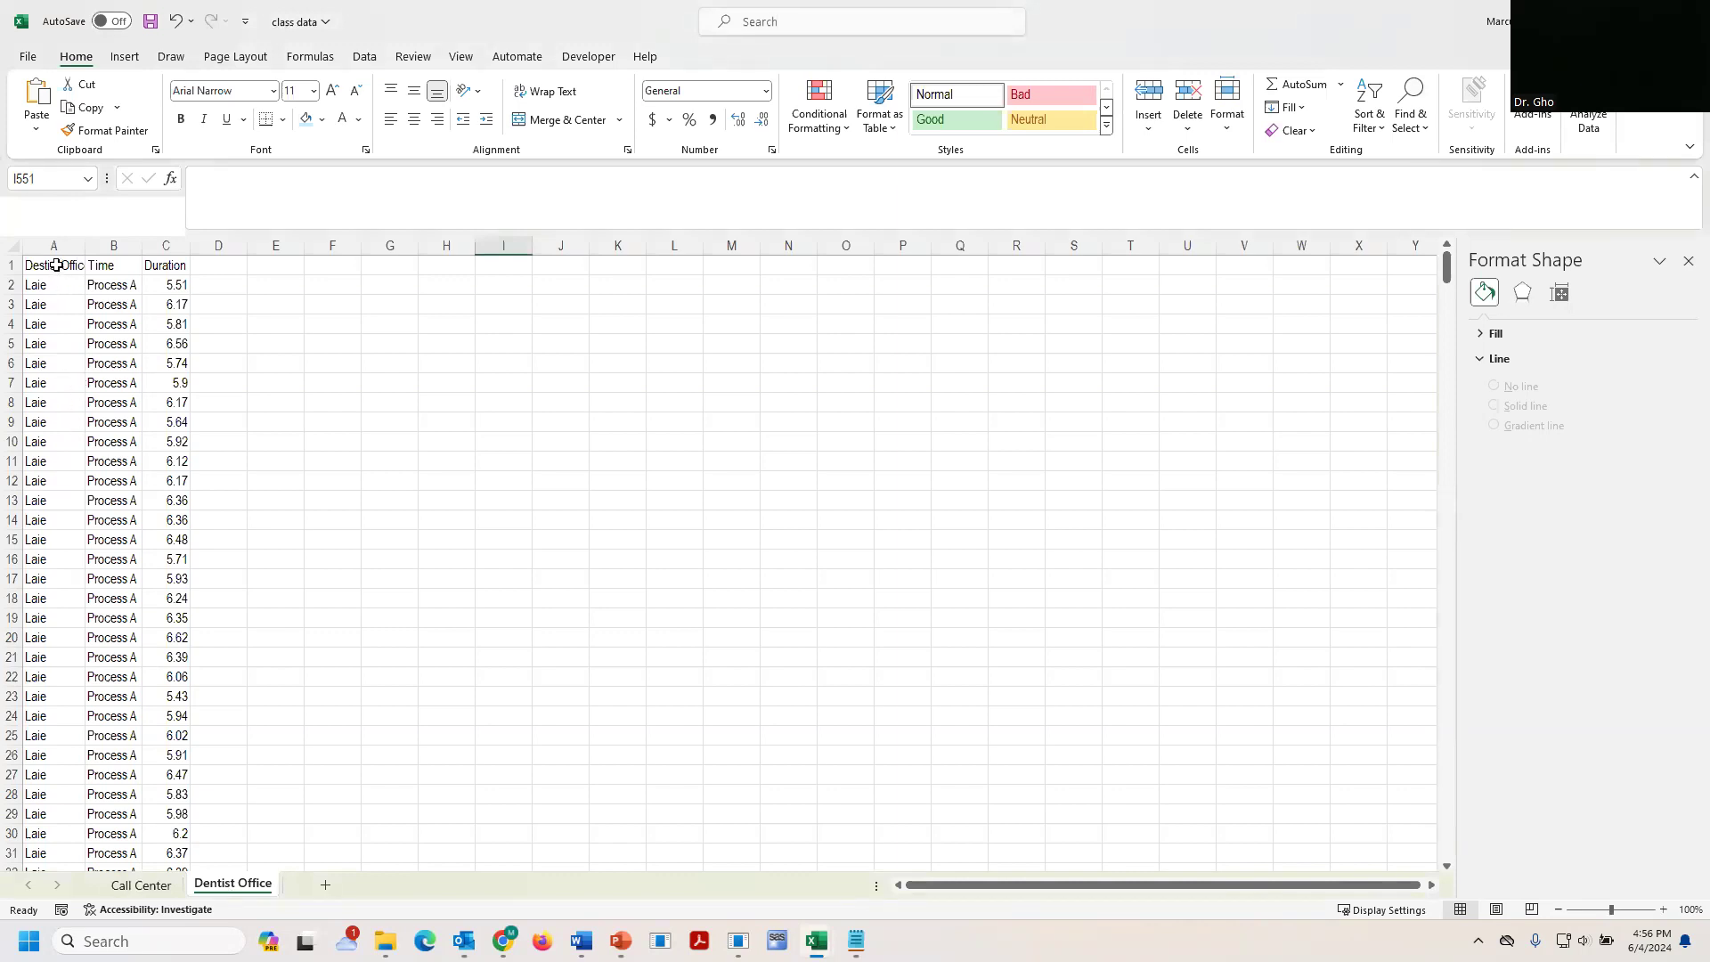
pyautogui.moveTo(54, 246); pyautogui.dragTo(178, 246)
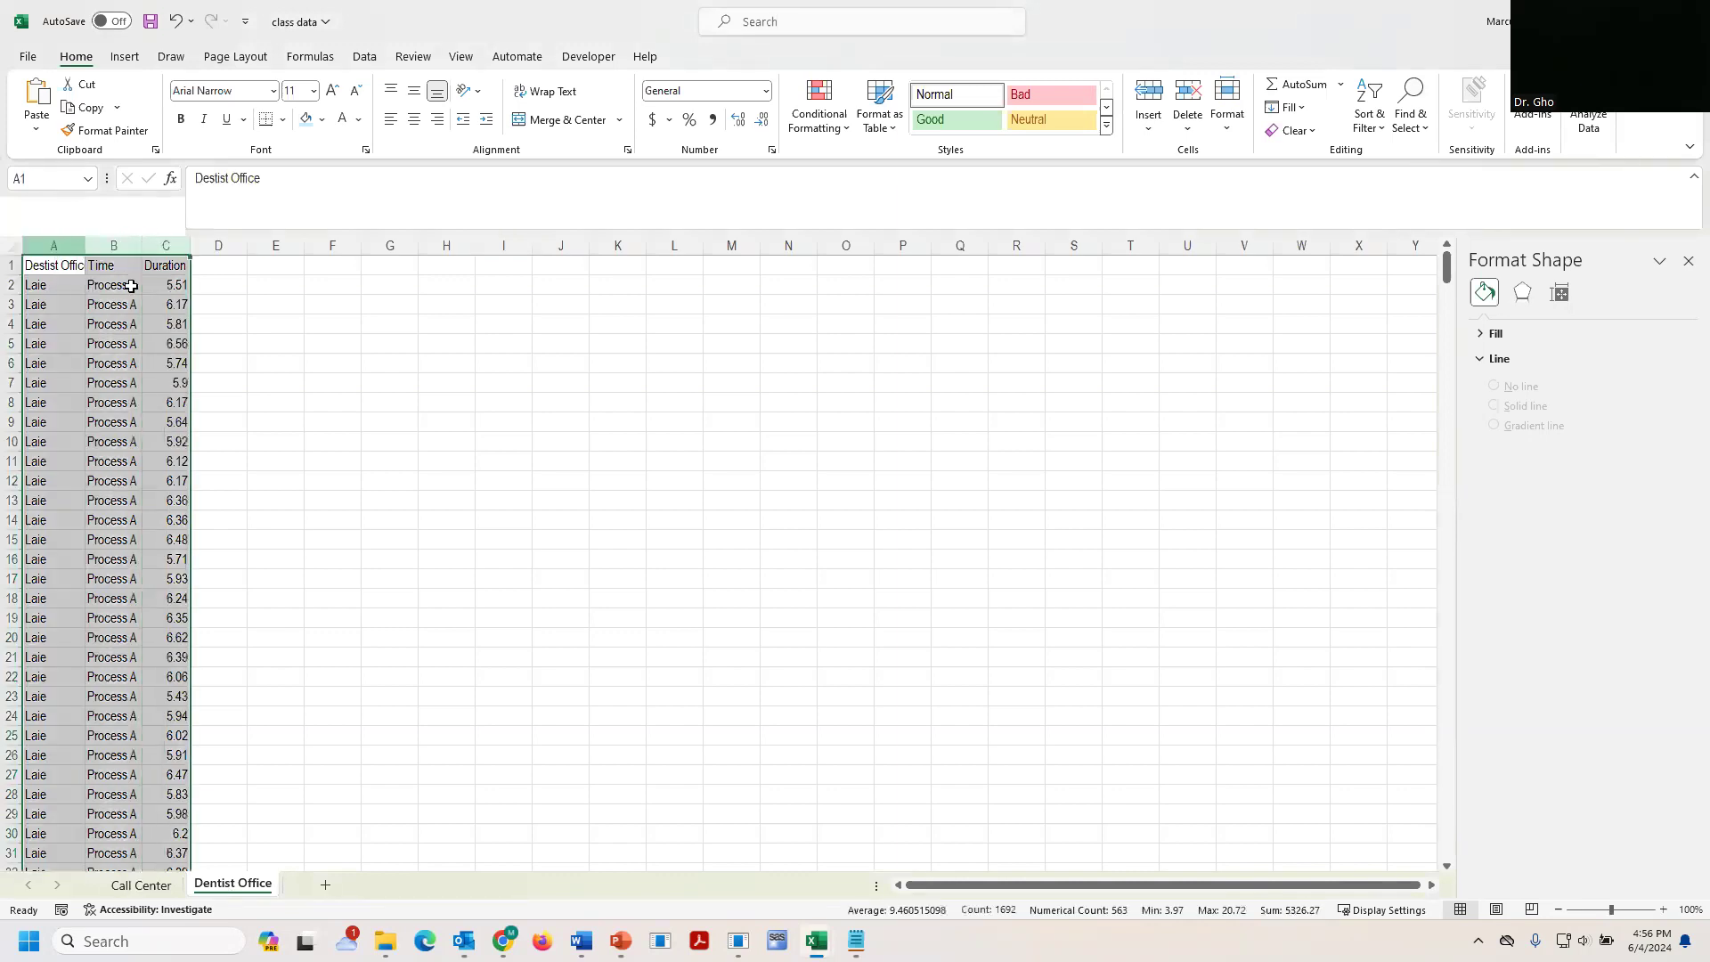
pyautogui.rightClick(125, 332)
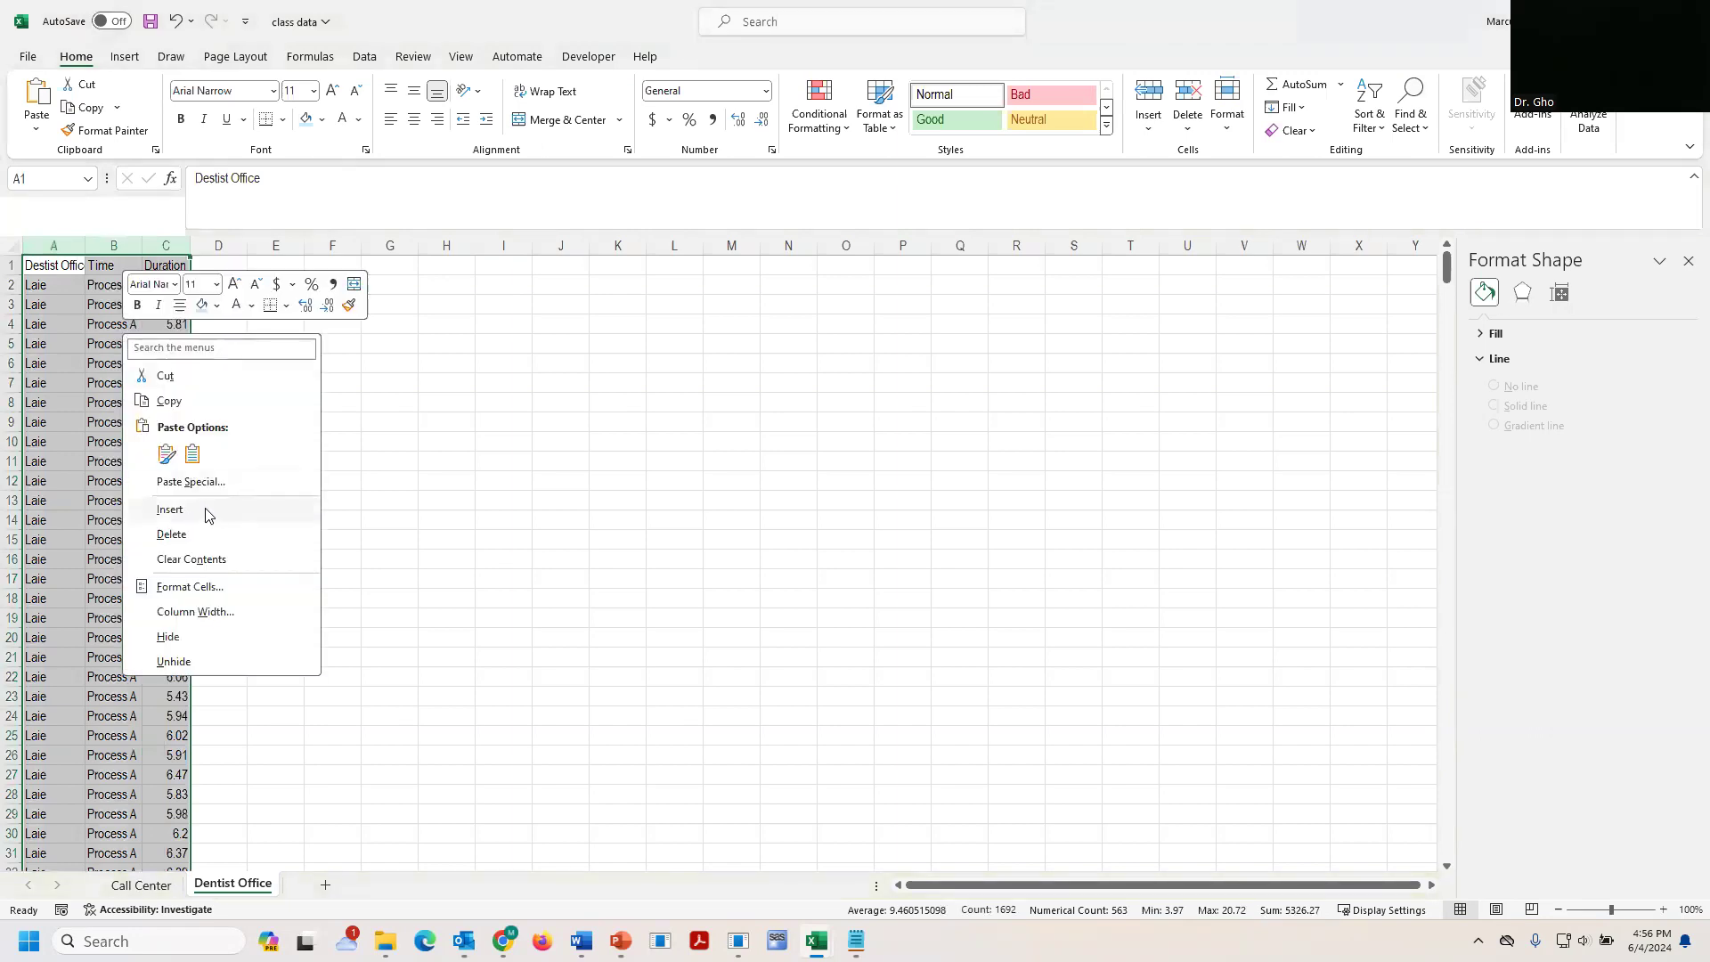
pyautogui.click(169, 509)
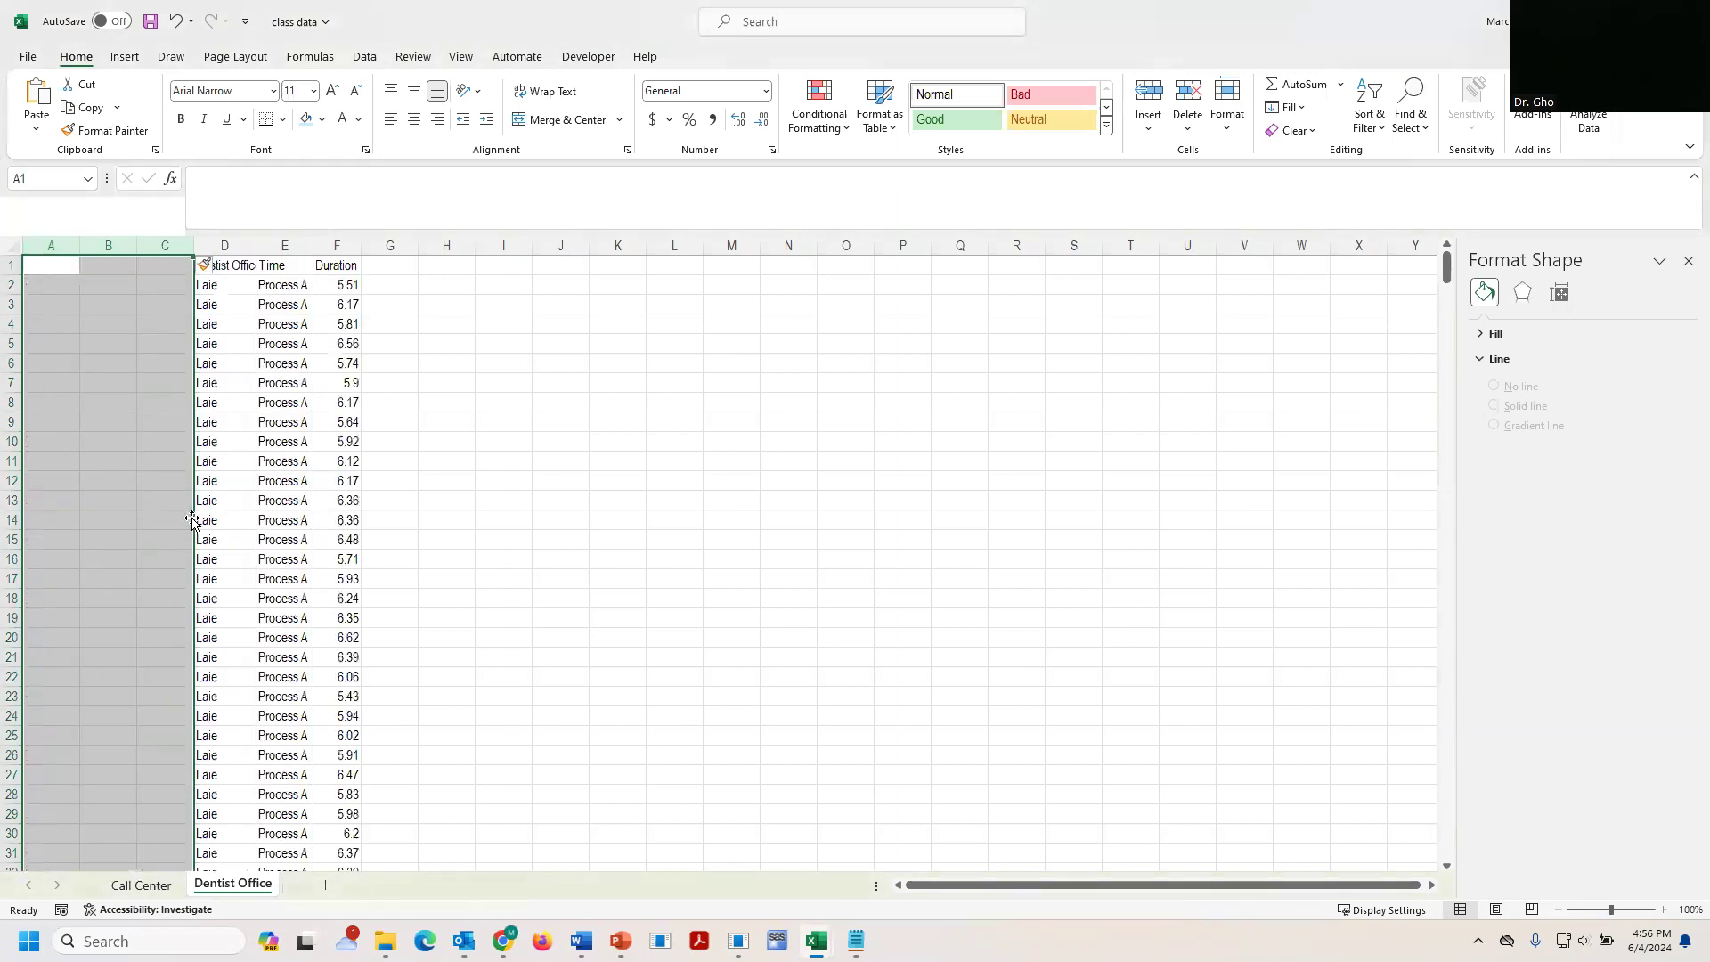
# Start the counter in column A by entering 1 in cell A2.
pyautogui.click(44, 285)
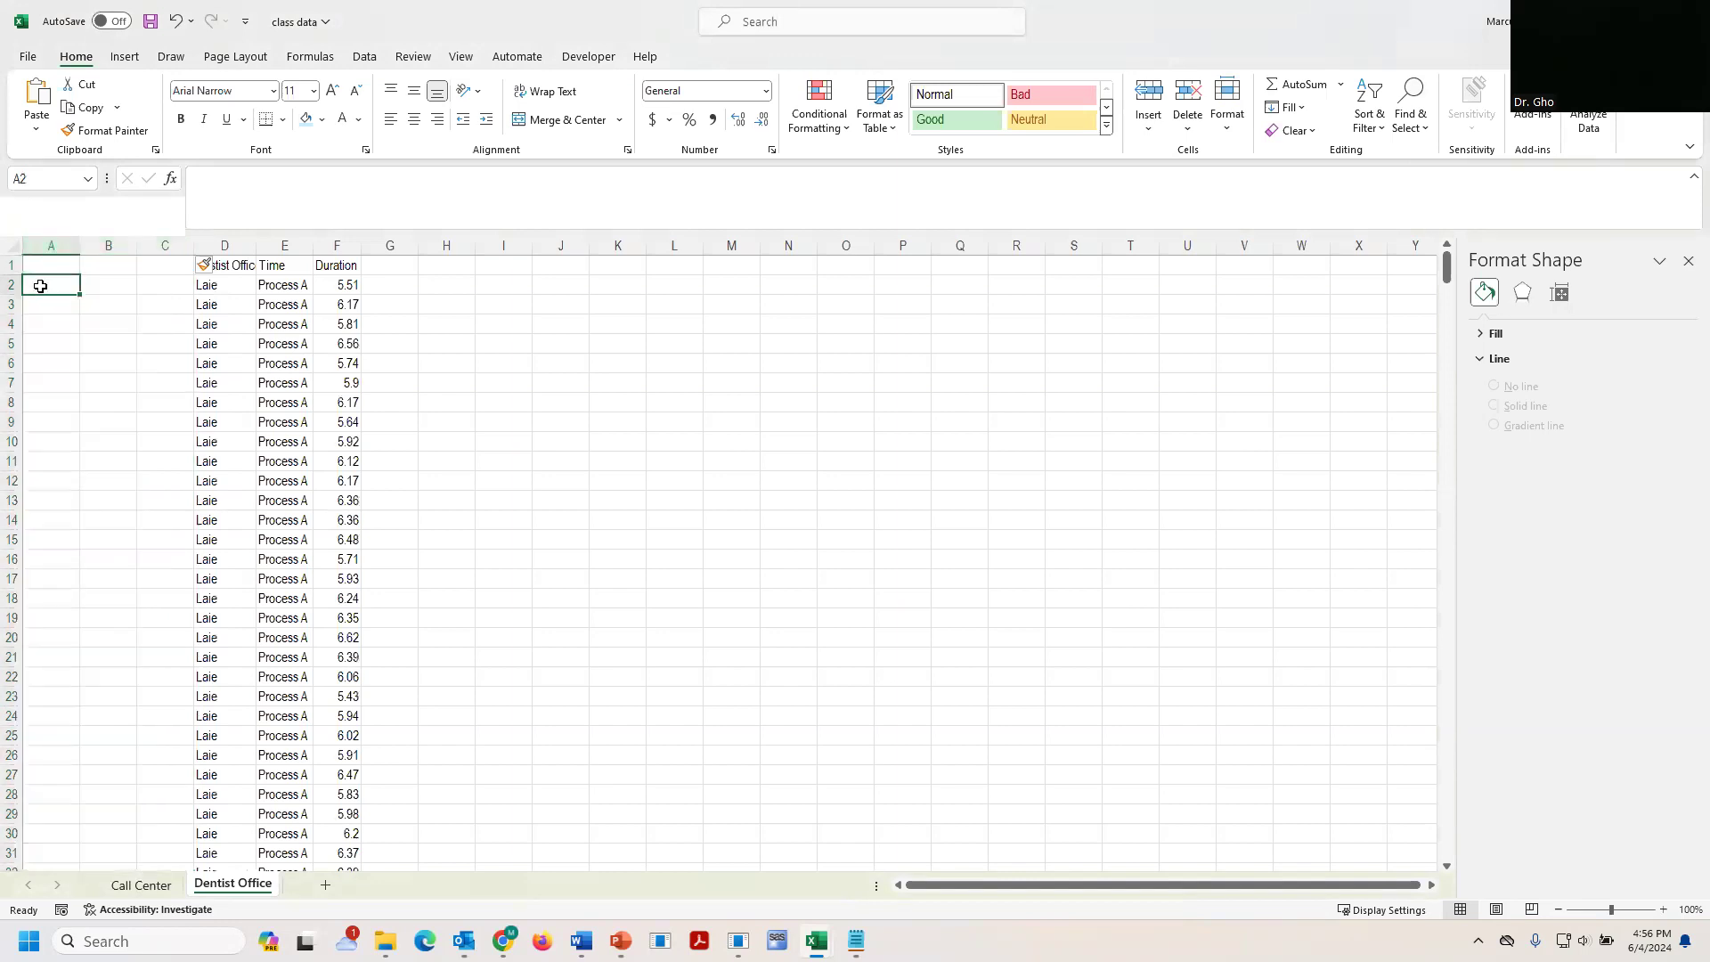
pyautogui.write('1')
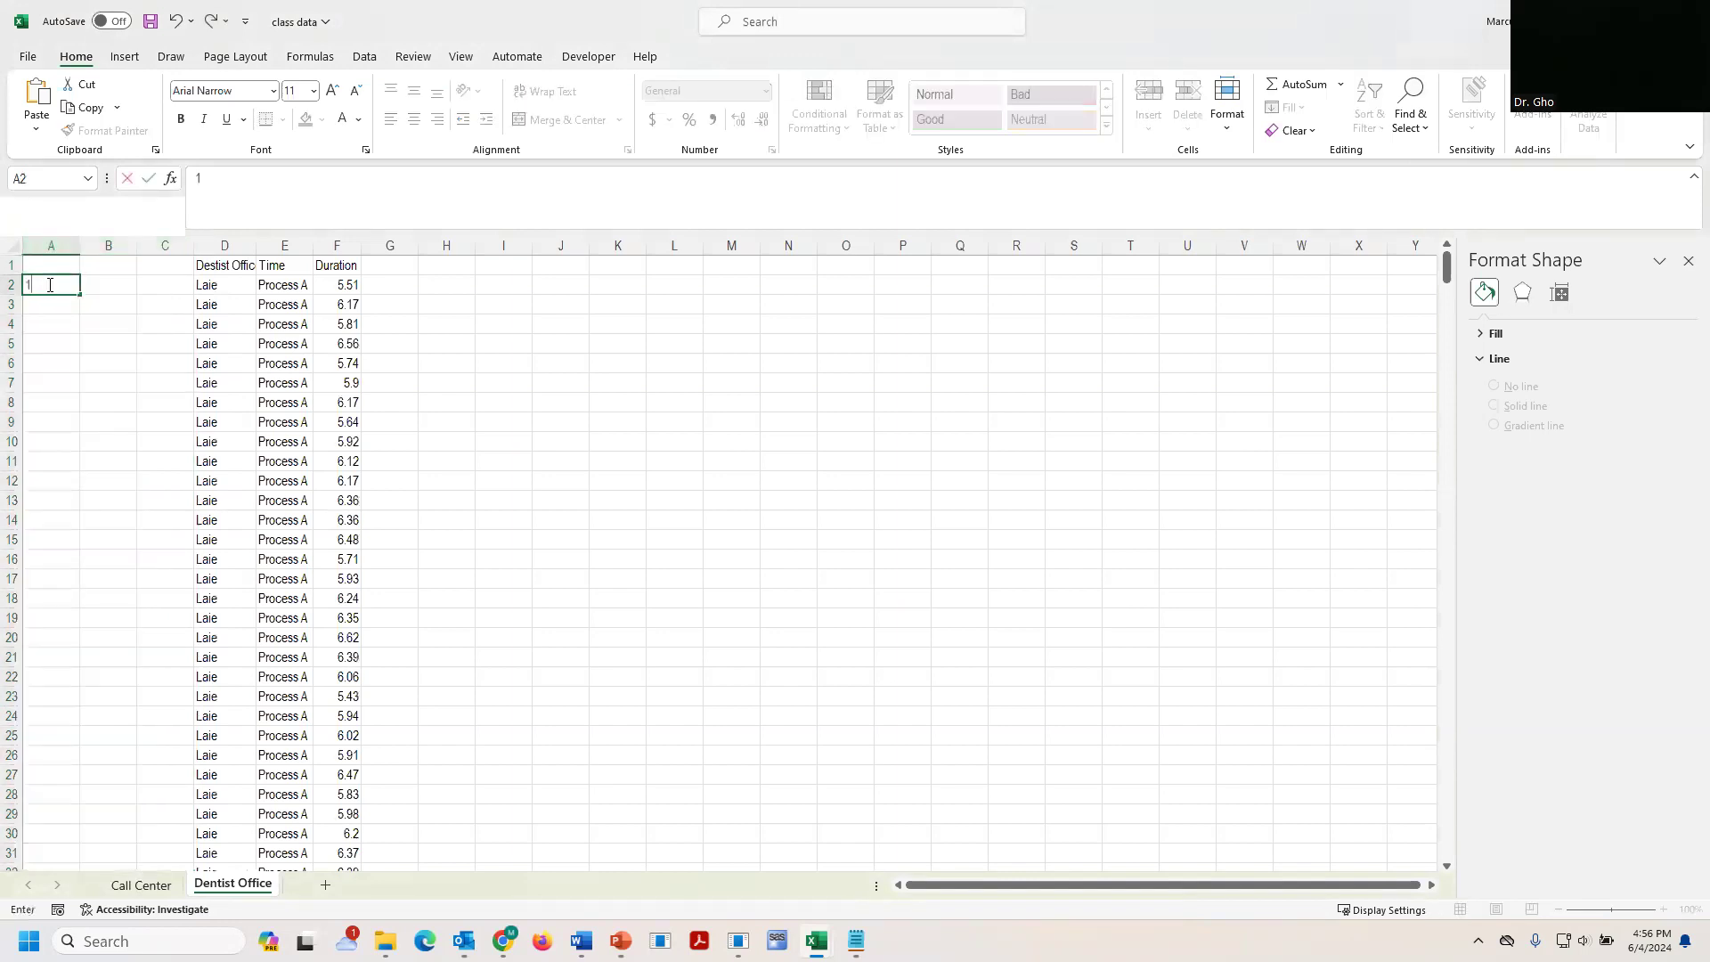
pyautogui.press('Return')
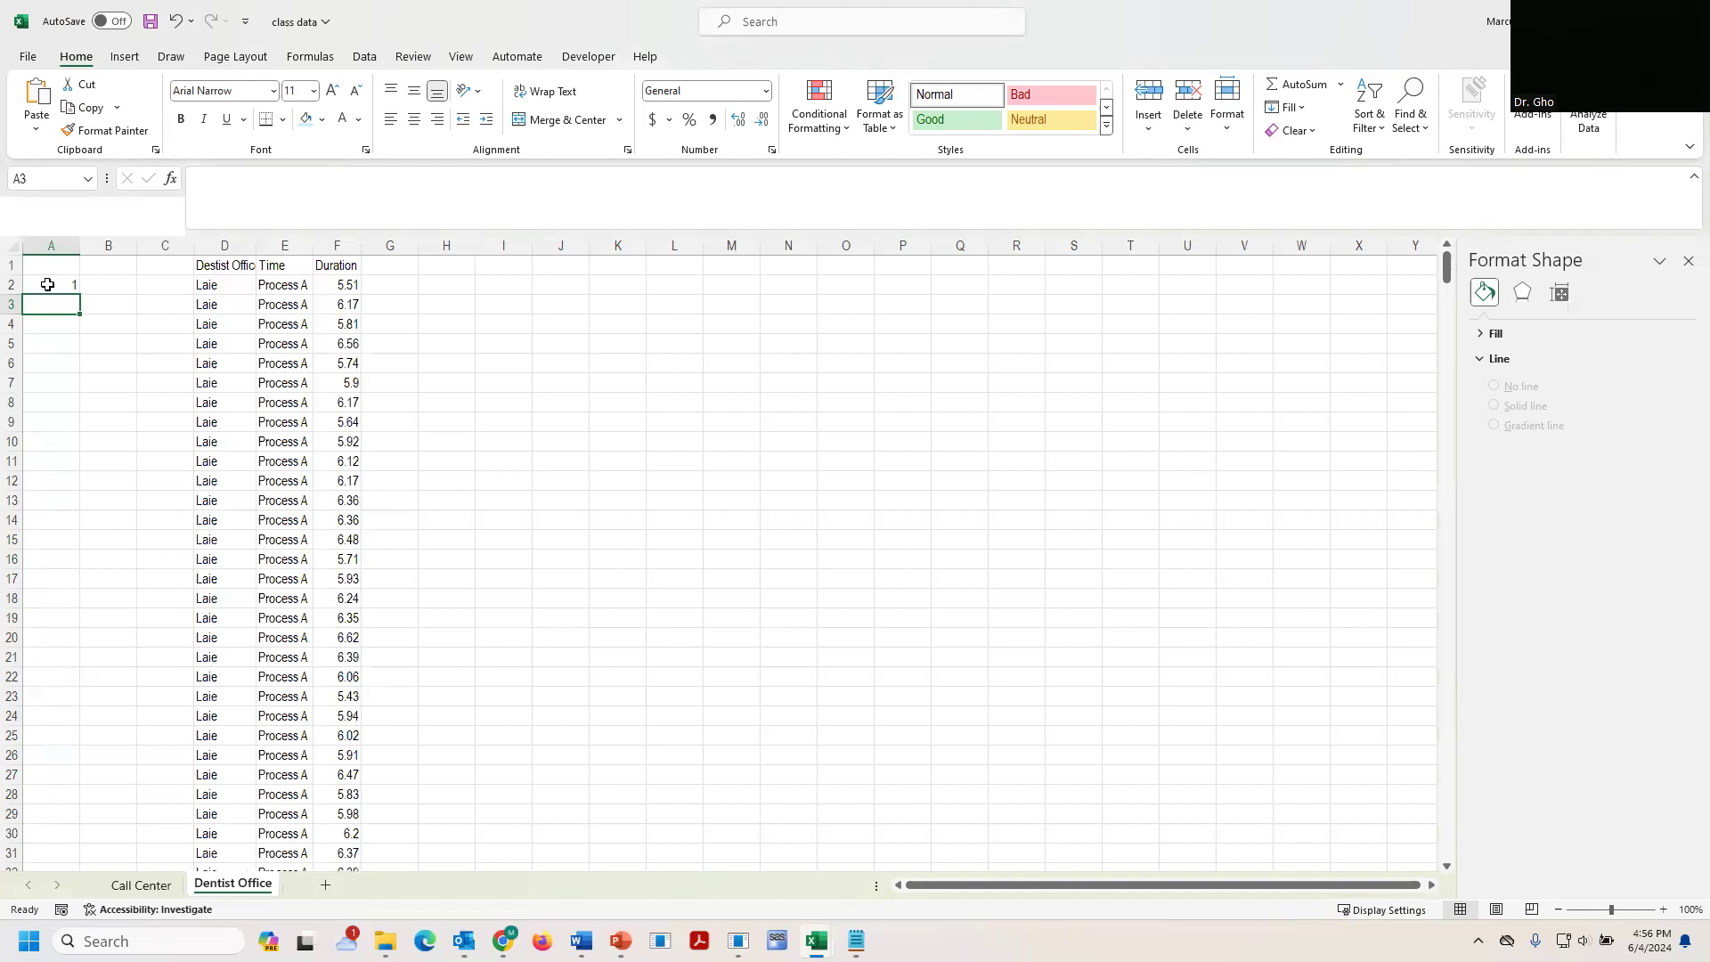
# Enter the formula =IF(AND(D3=D2,E3=E2),A2+1,1) in A3 to count rows within each office and process.
pyautogui.write('=')
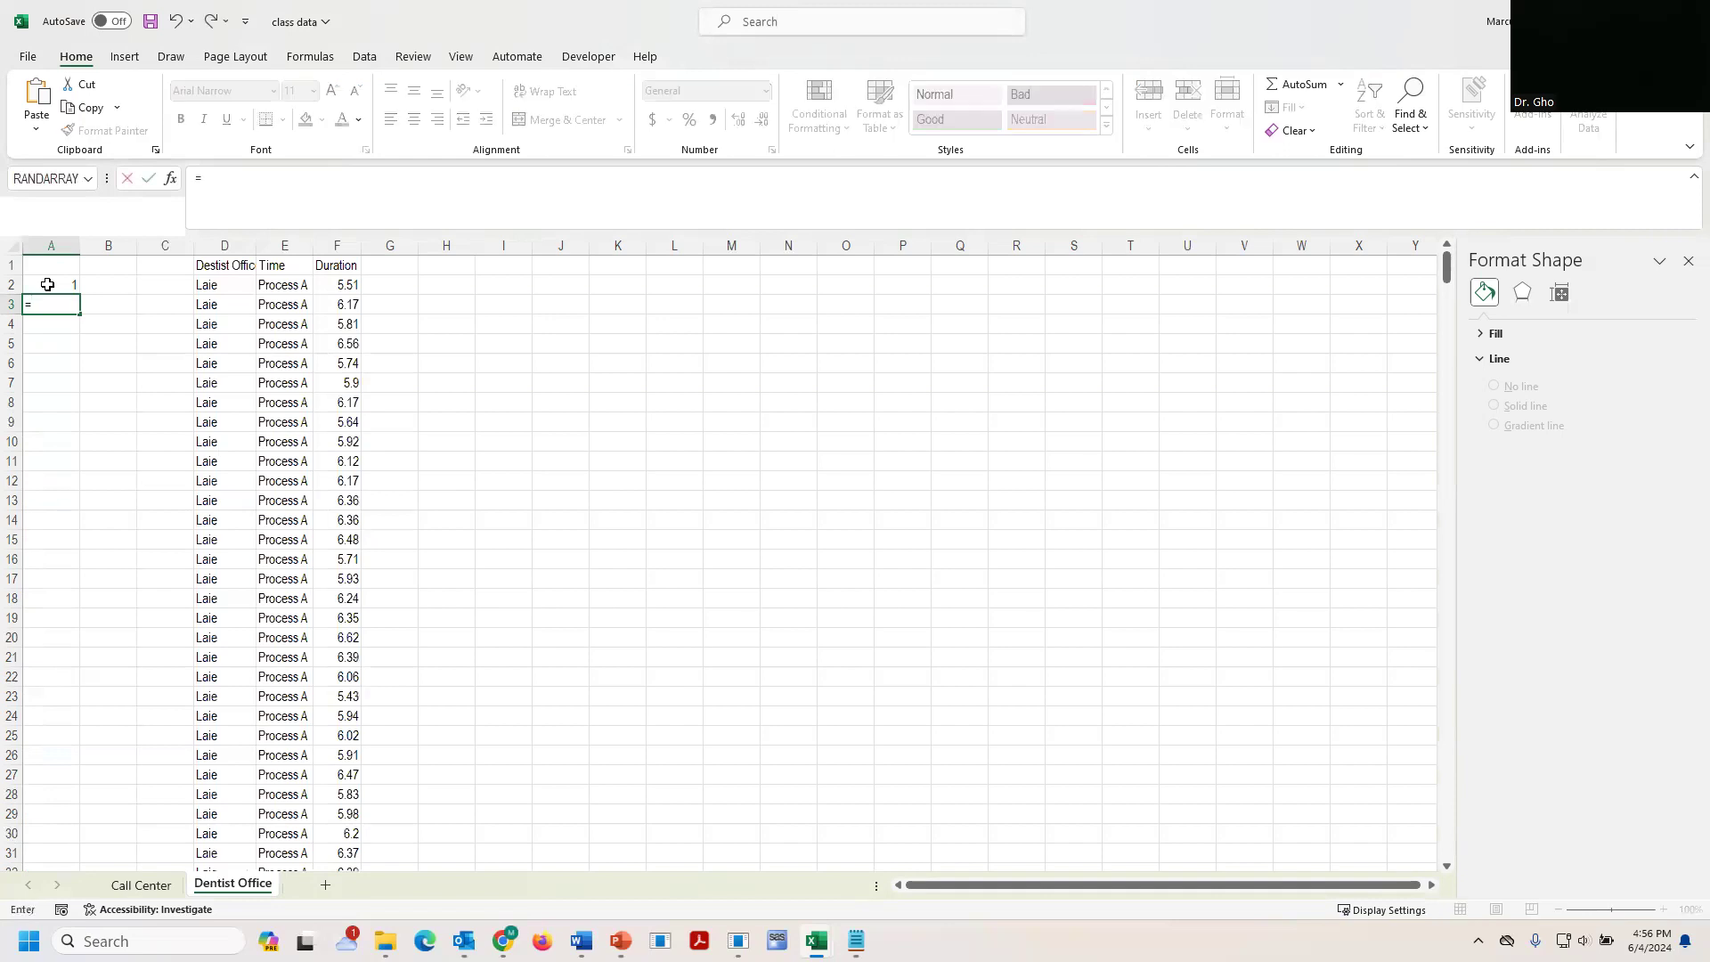
pyautogui.write('if(and(')
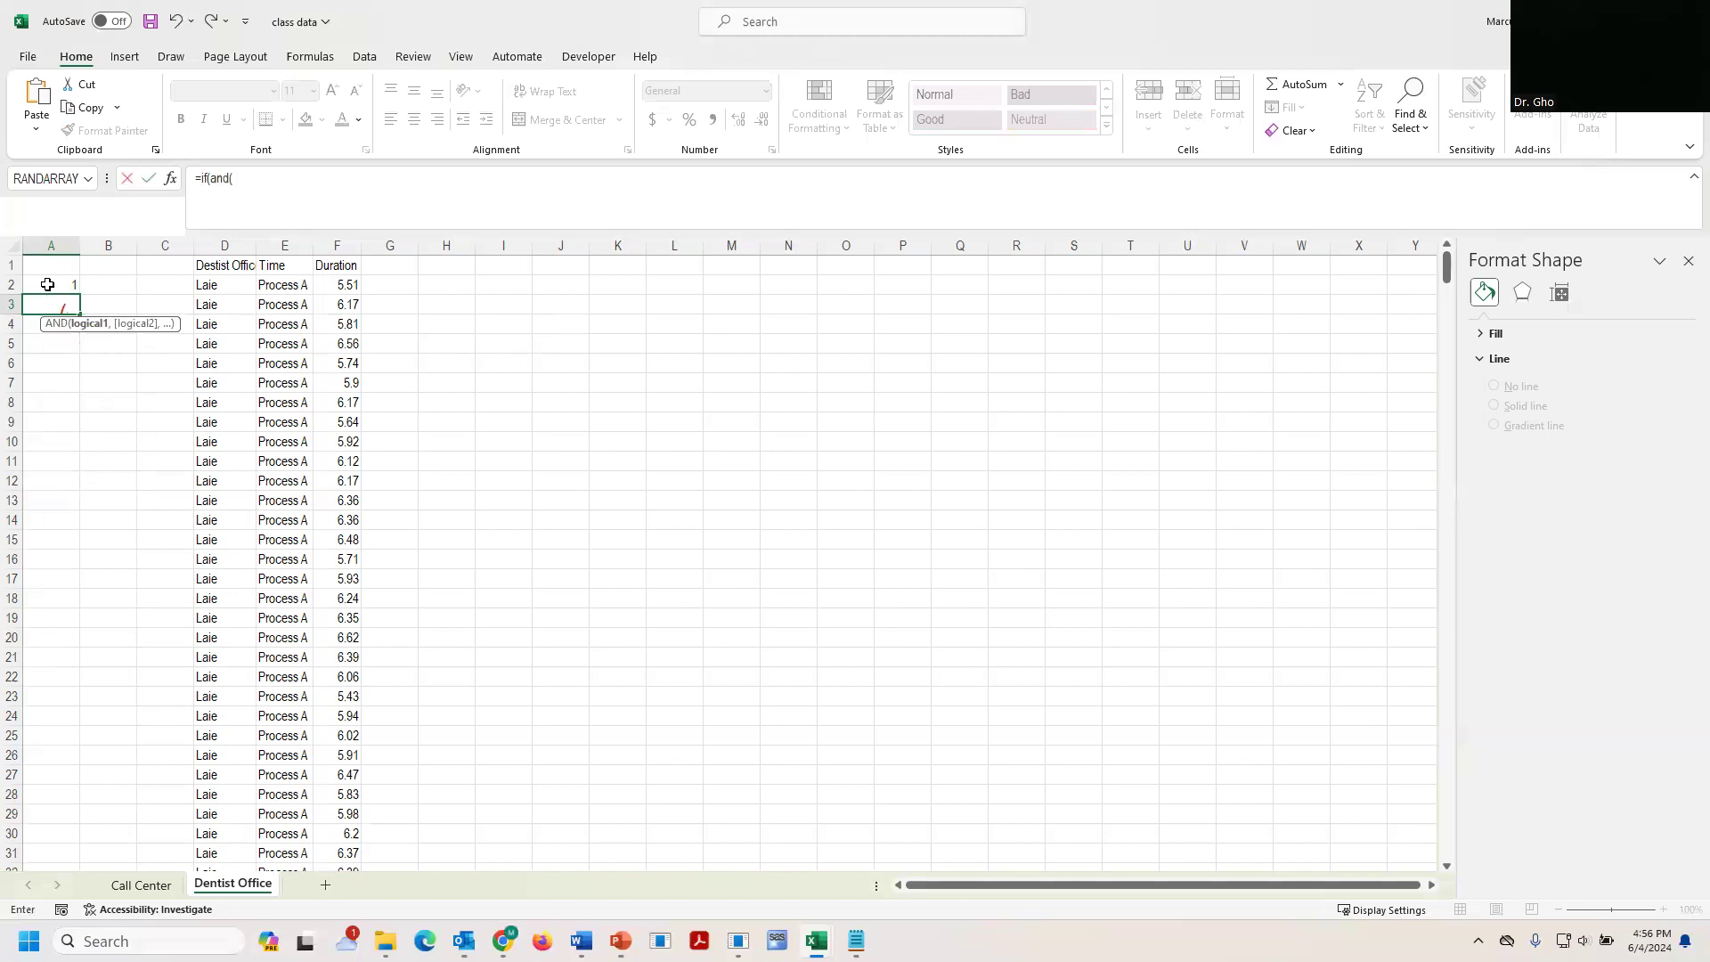
pyautogui.click(224, 303)
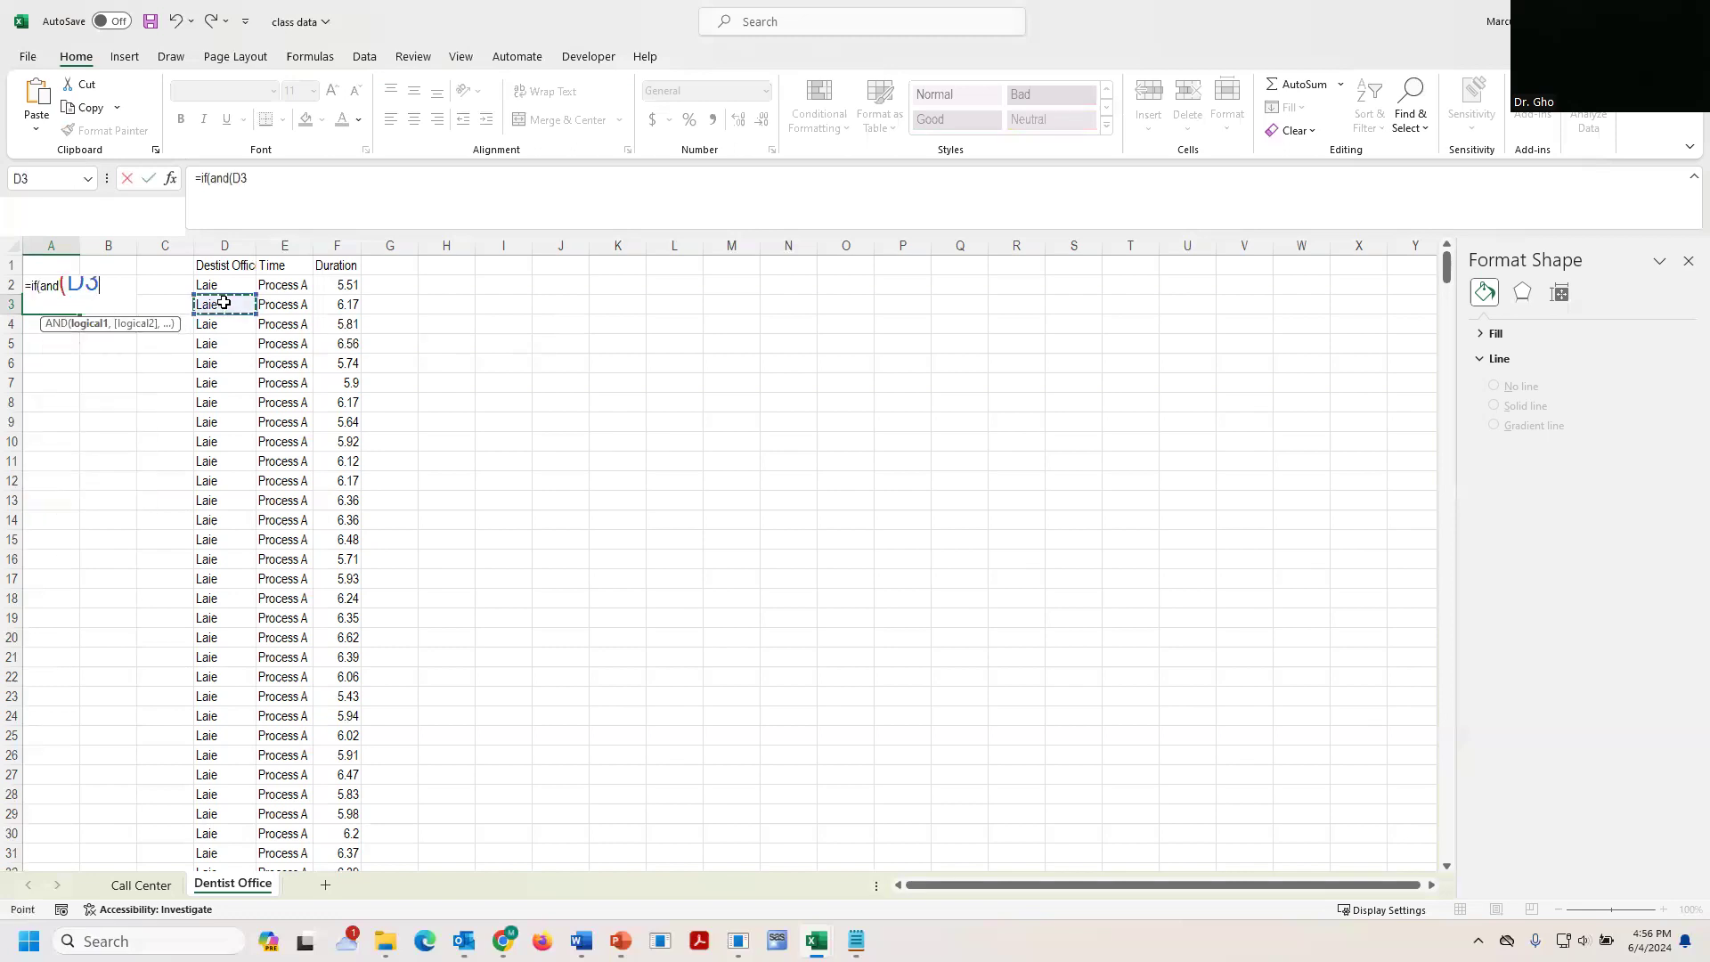
pyautogui.write('=')
pyautogui.click(230, 284)
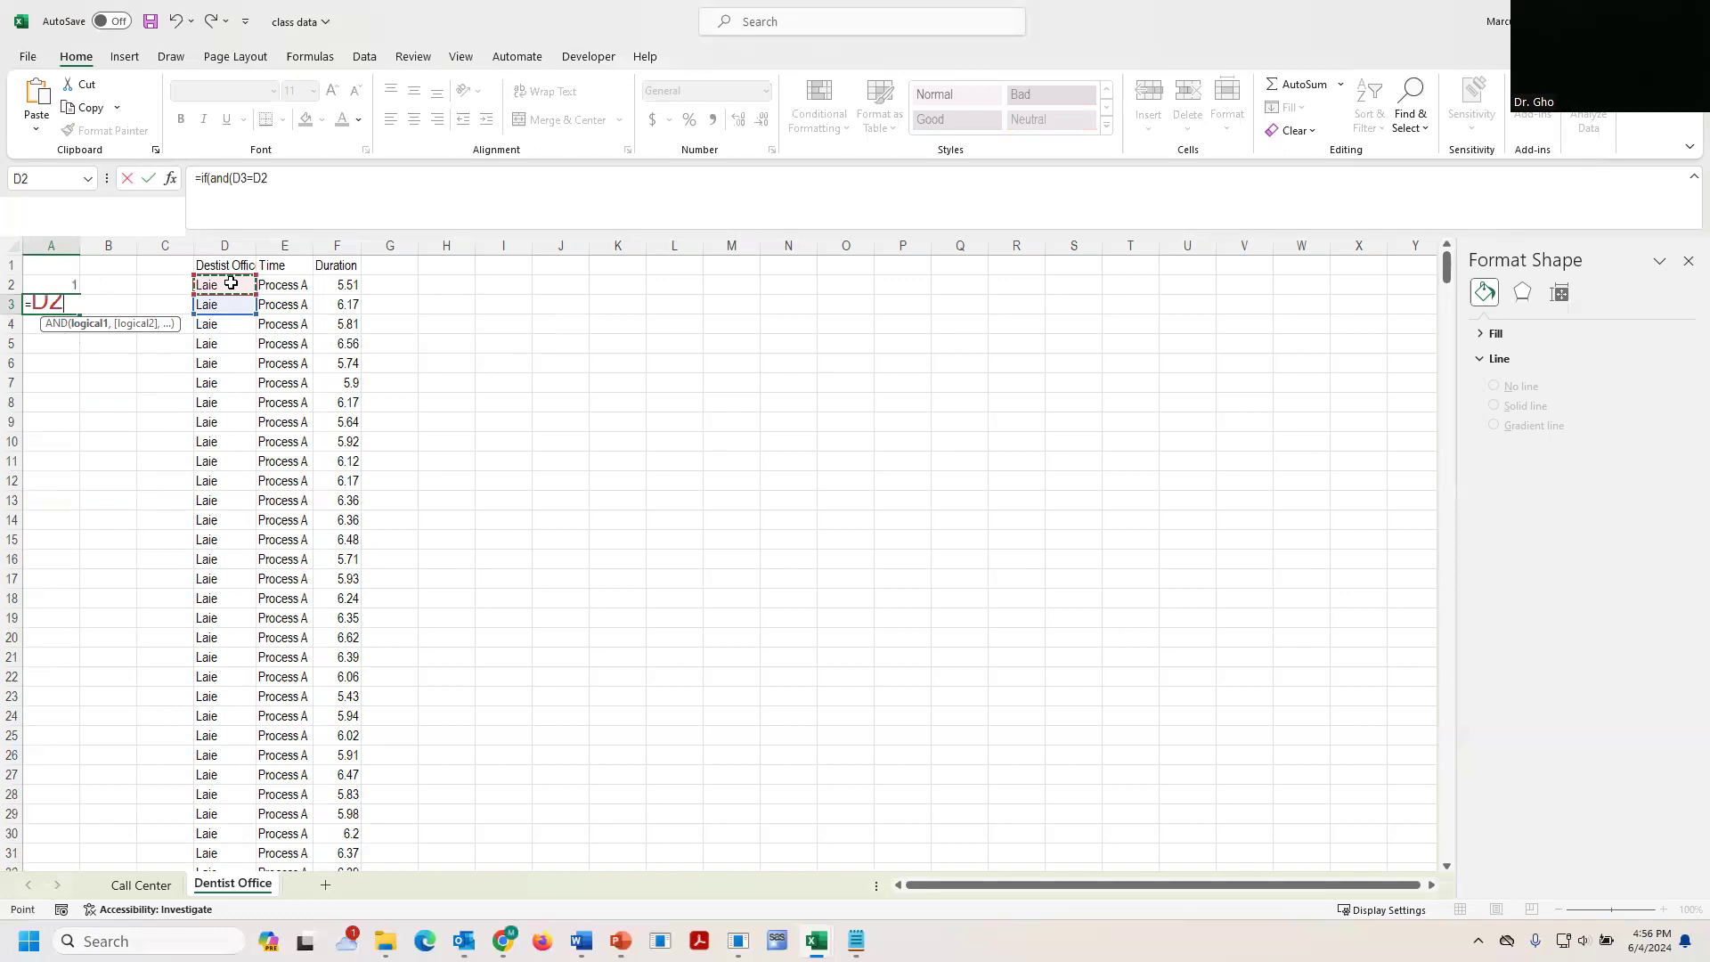
pyautogui.write(',')
pyautogui.click(281, 304)
pyautogui.write('=')
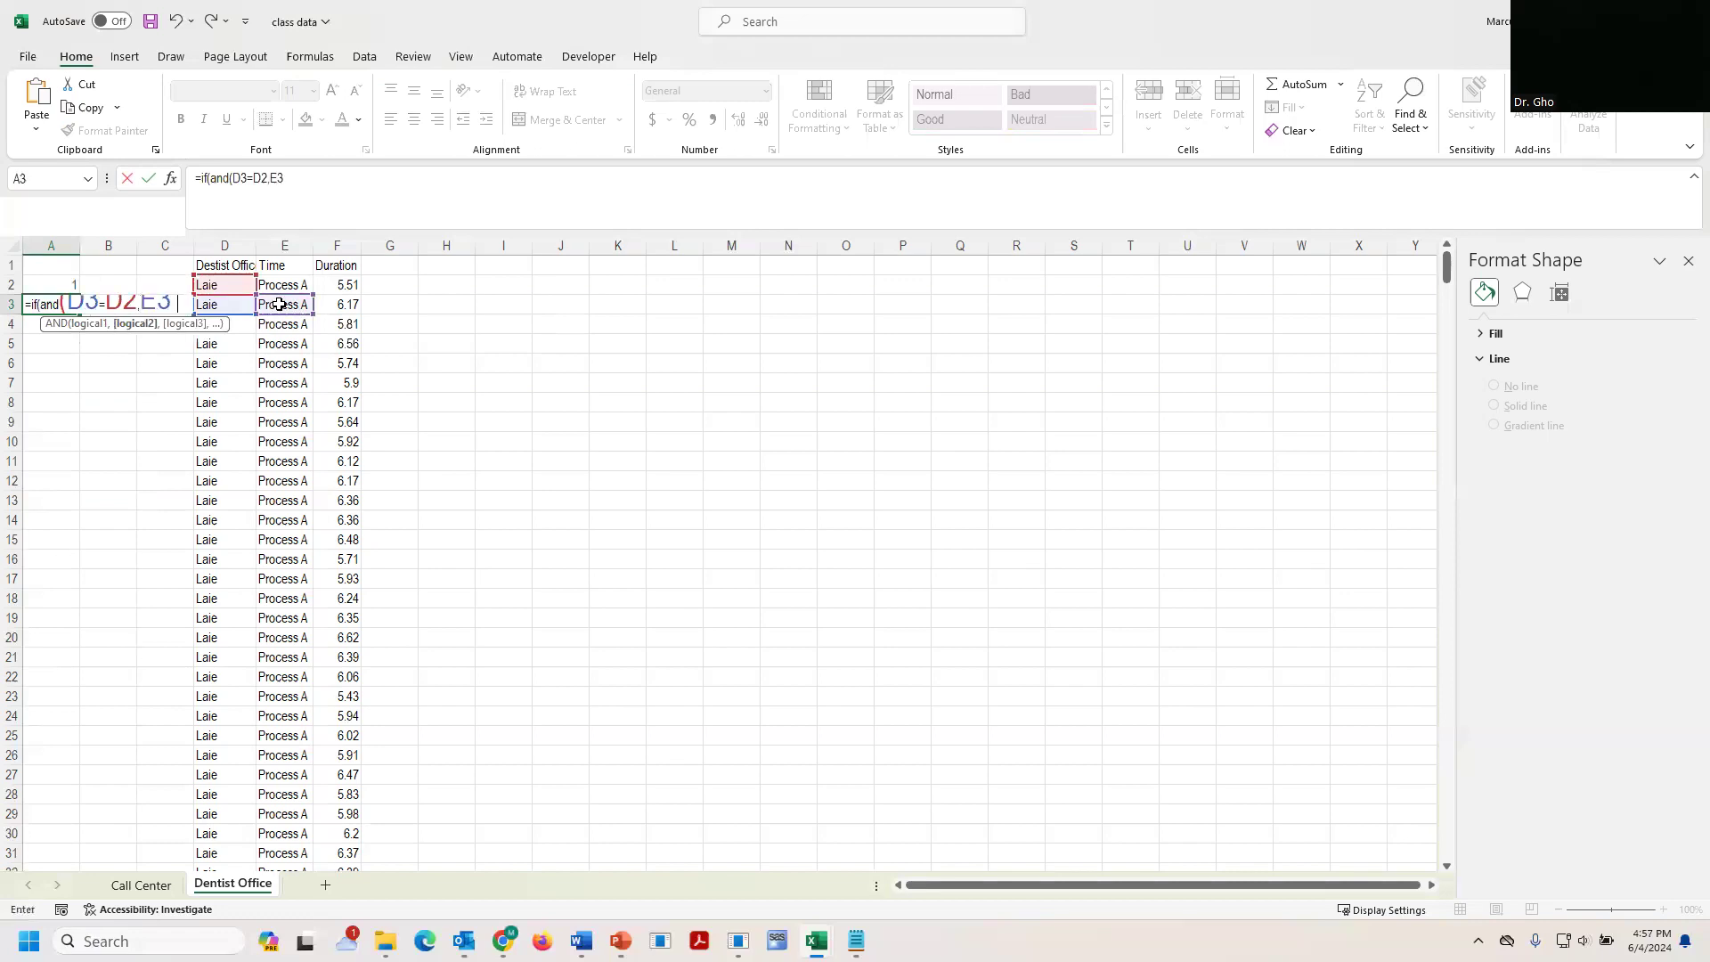
pyautogui.click(285, 284)
pyautogui.write(')')
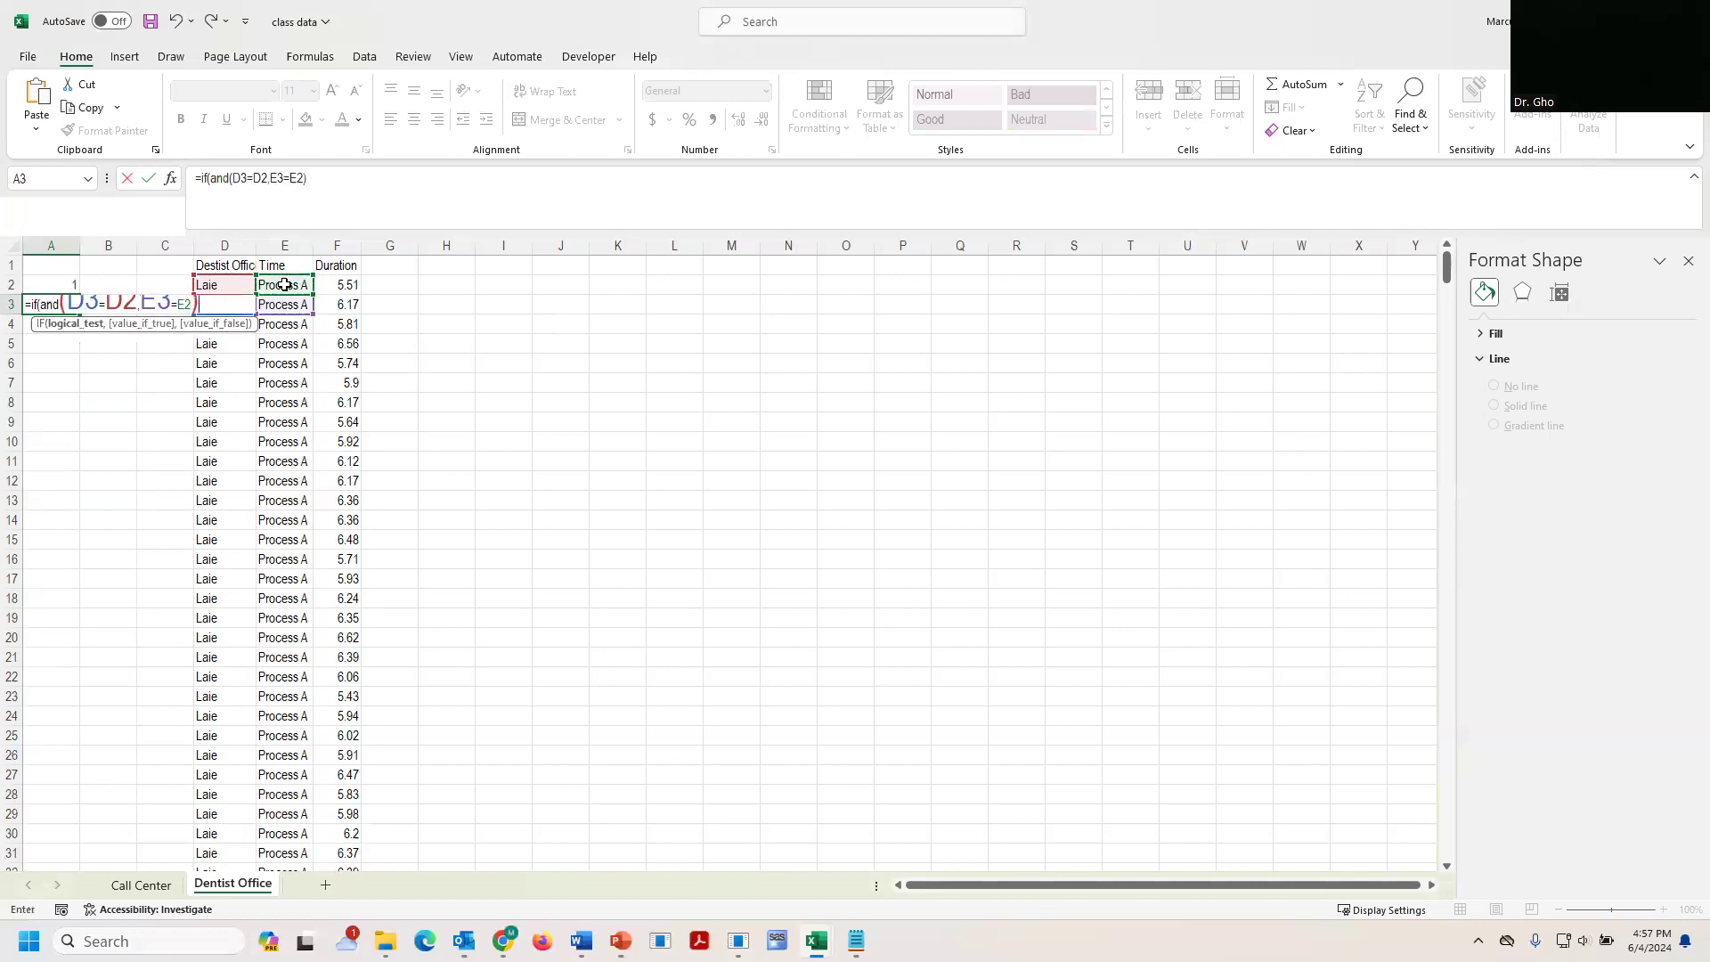
pyautogui.write(',')
pyautogui.click(61, 284)
pyautogui.write('+1,1')
pyautogui.press('Return')
# Fill the A3 counter formula down to row 564 and check the numbering at the change from Process B to Process C.
pyautogui.press('Up')
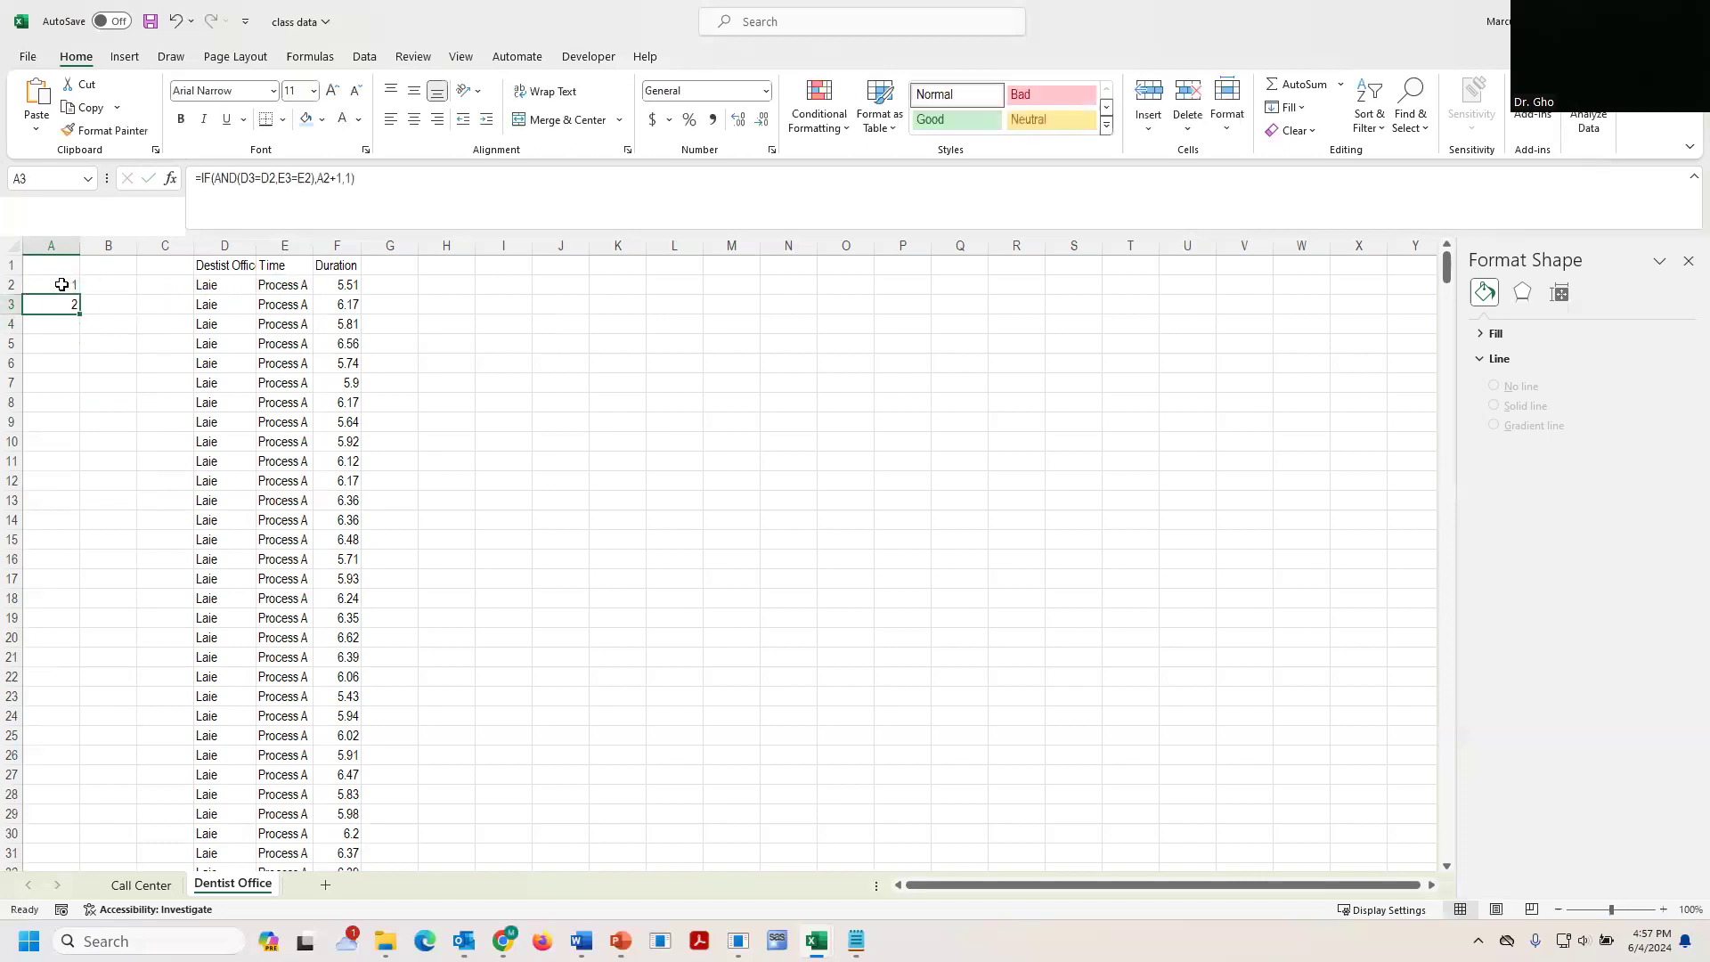
pyautogui.moveTo(80, 316); pyautogui.dragTo(97, 838)
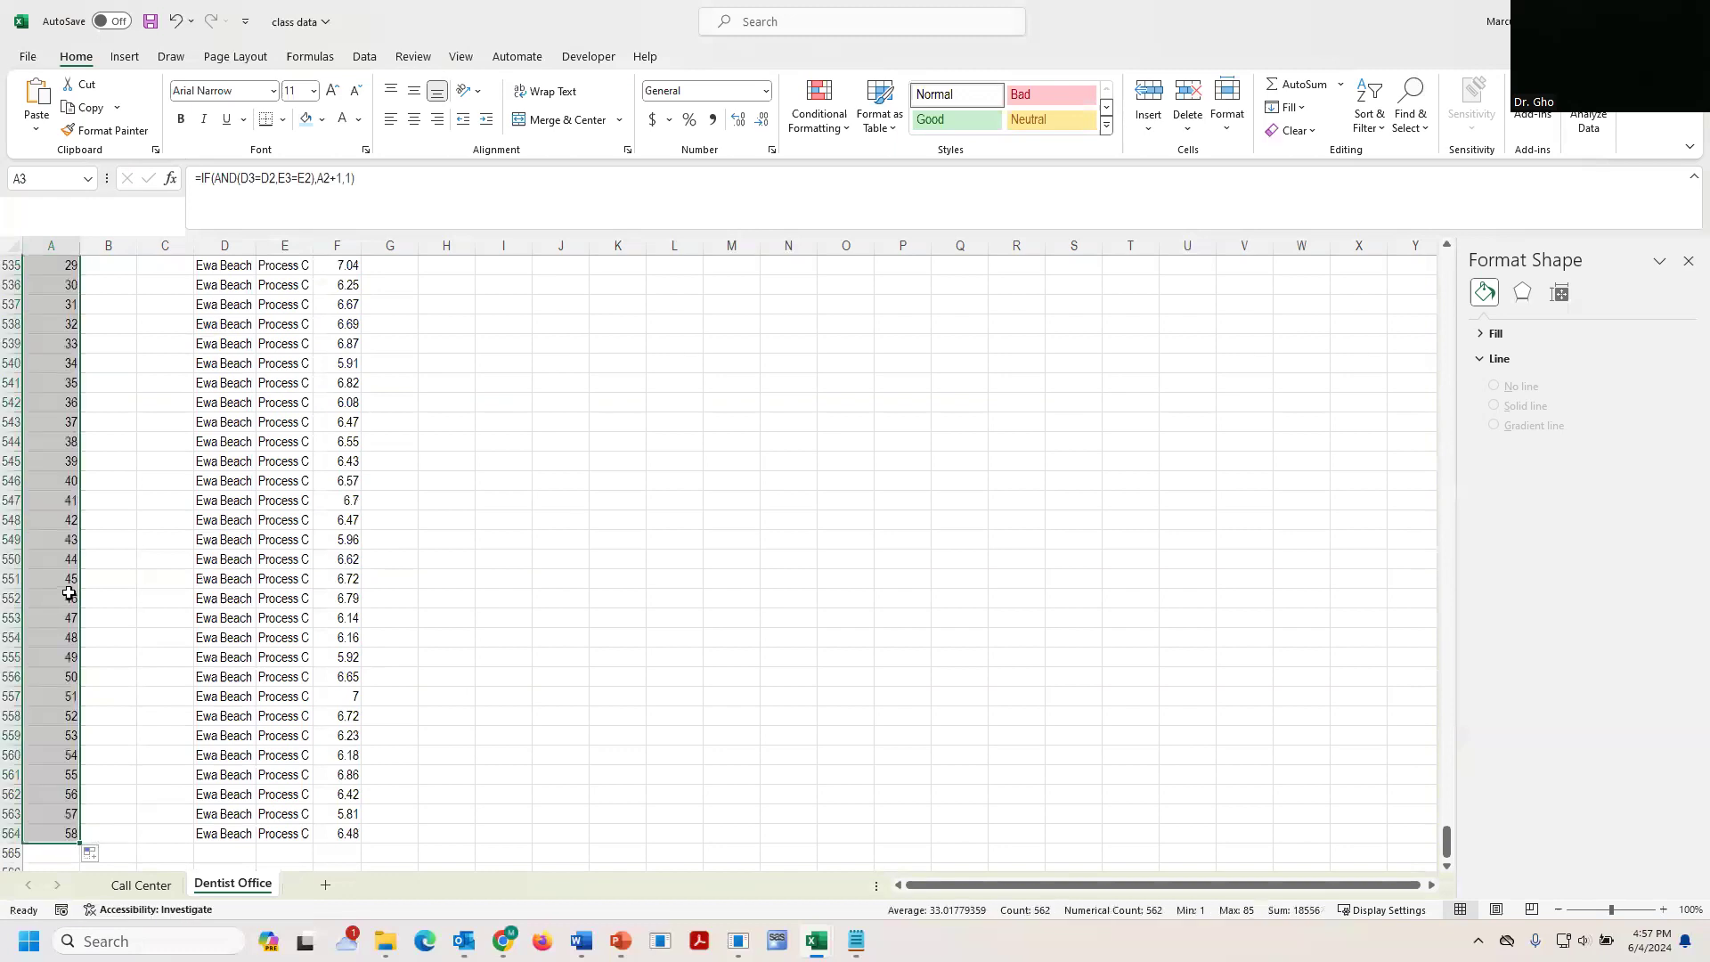
pyautogui.scroll(10, 77, 581)
pyautogui.scroll(2, 78, 581)
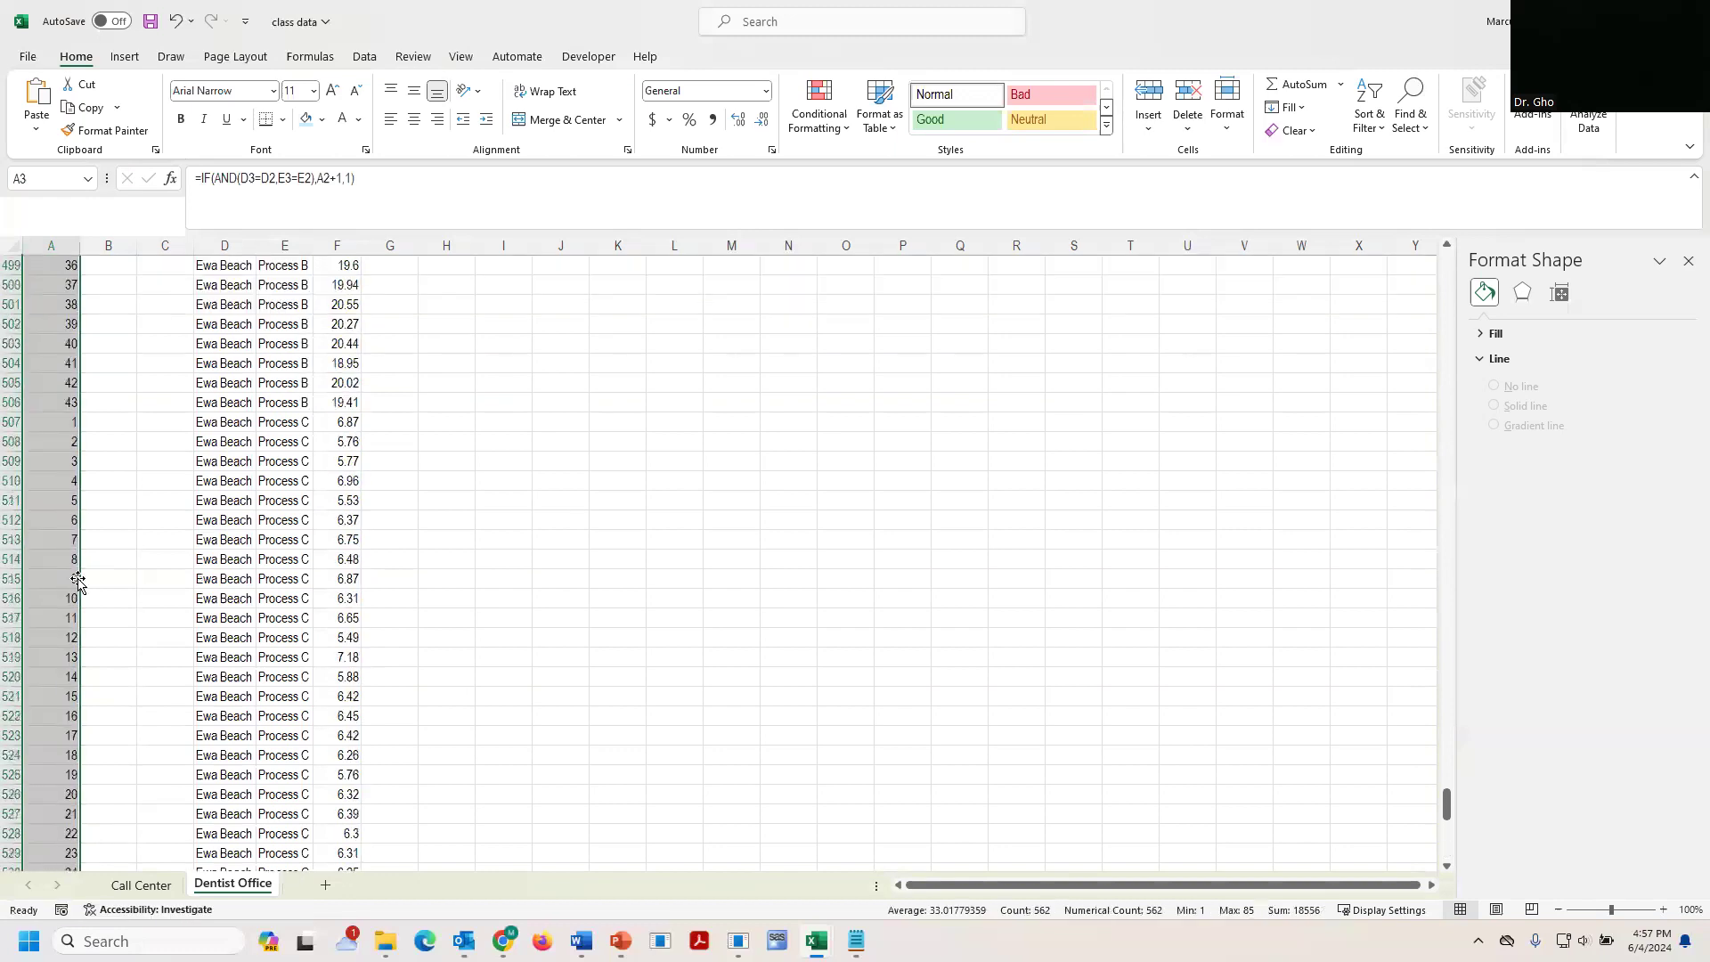
pyautogui.moveTo(275, 395); pyautogui.dragTo(276, 442)
pyautogui.moveTo(61, 399); pyautogui.dragTo(67, 427)
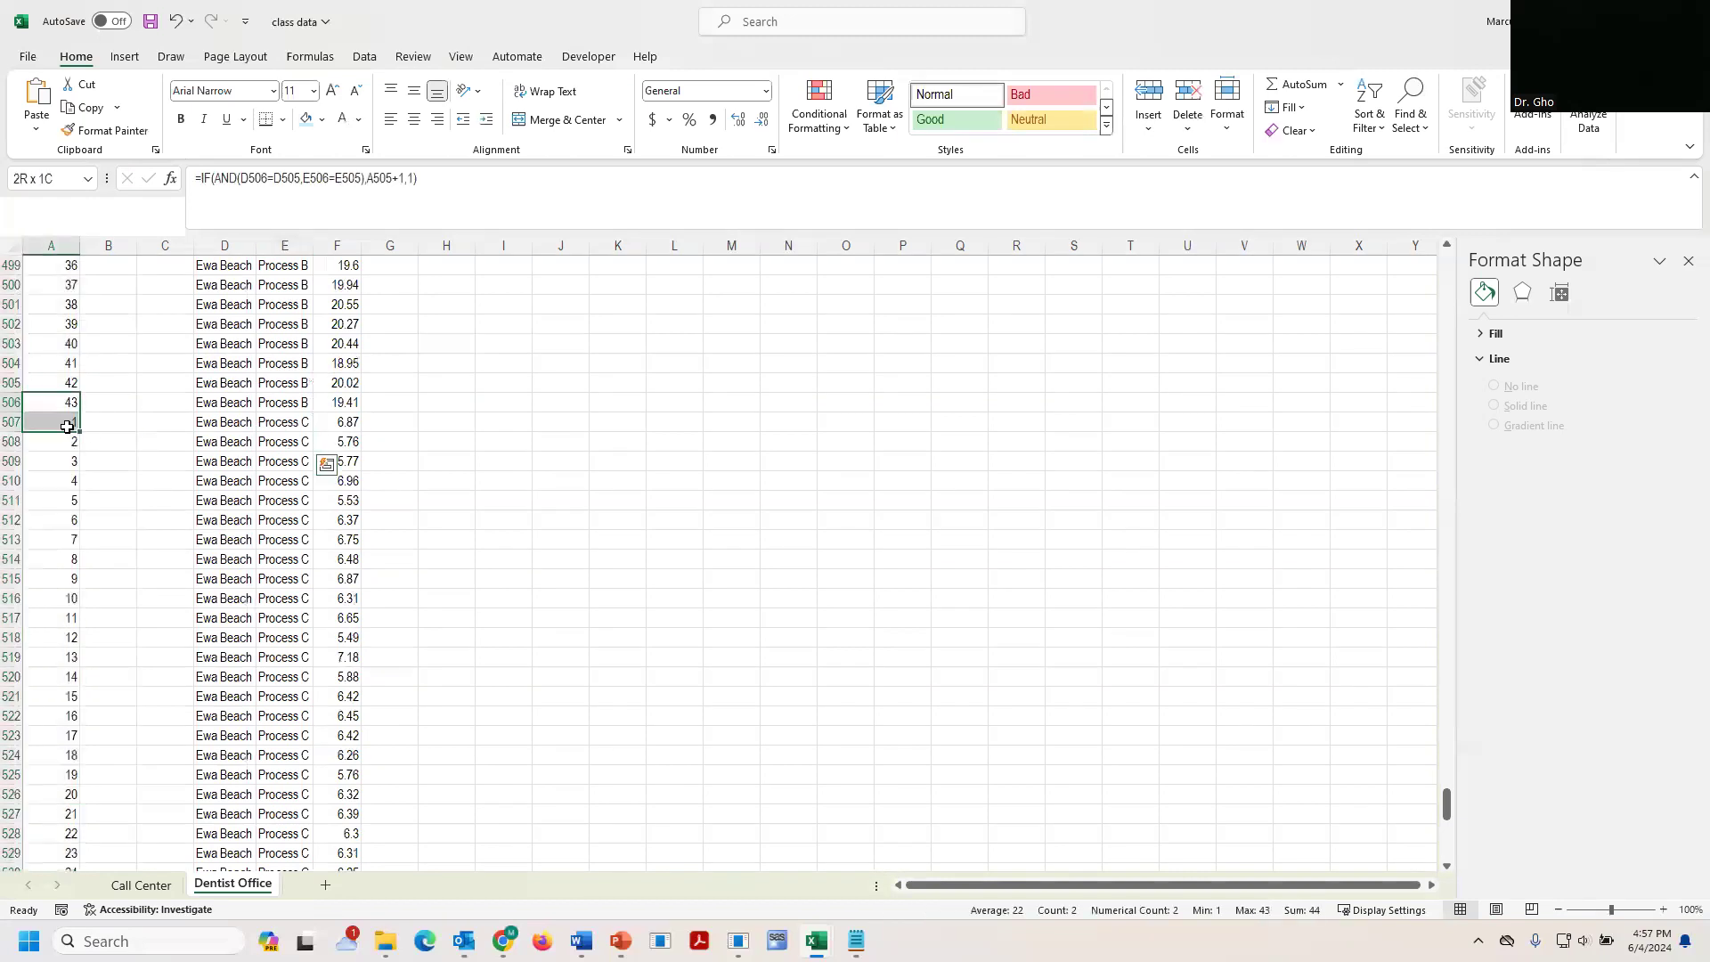
pyautogui.click(59, 324)
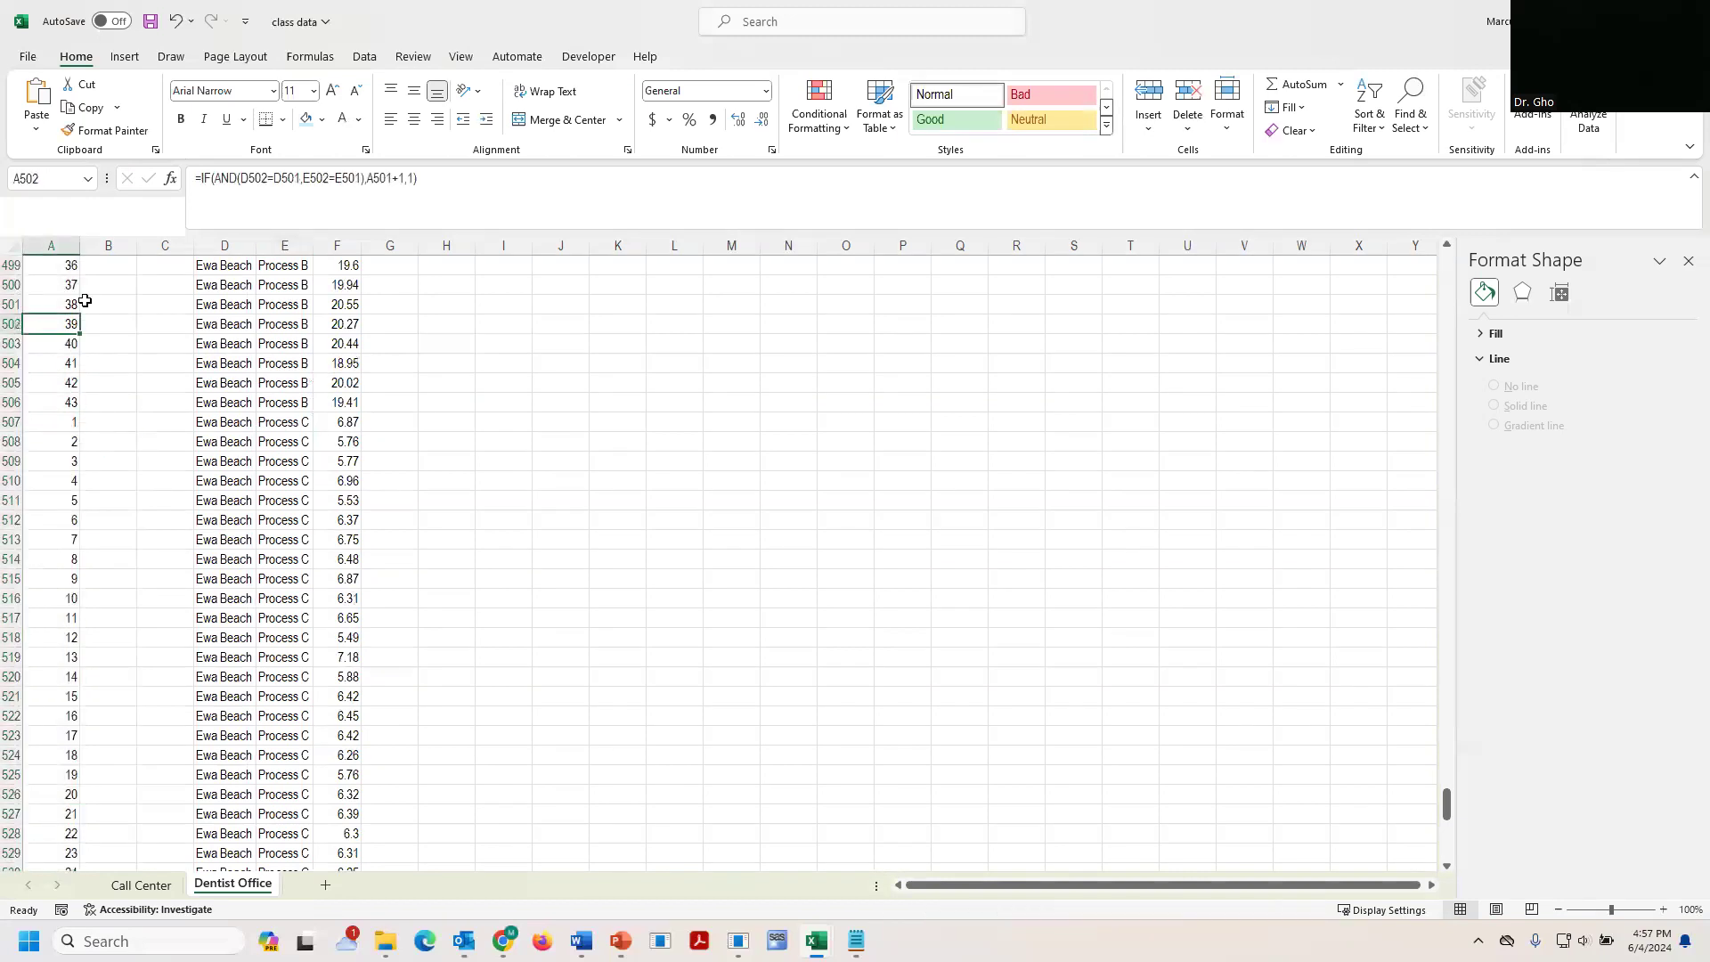
pyautogui.hotkey('ctrl', 'Up')
pyautogui.hotkey('ctrl', 'Up')
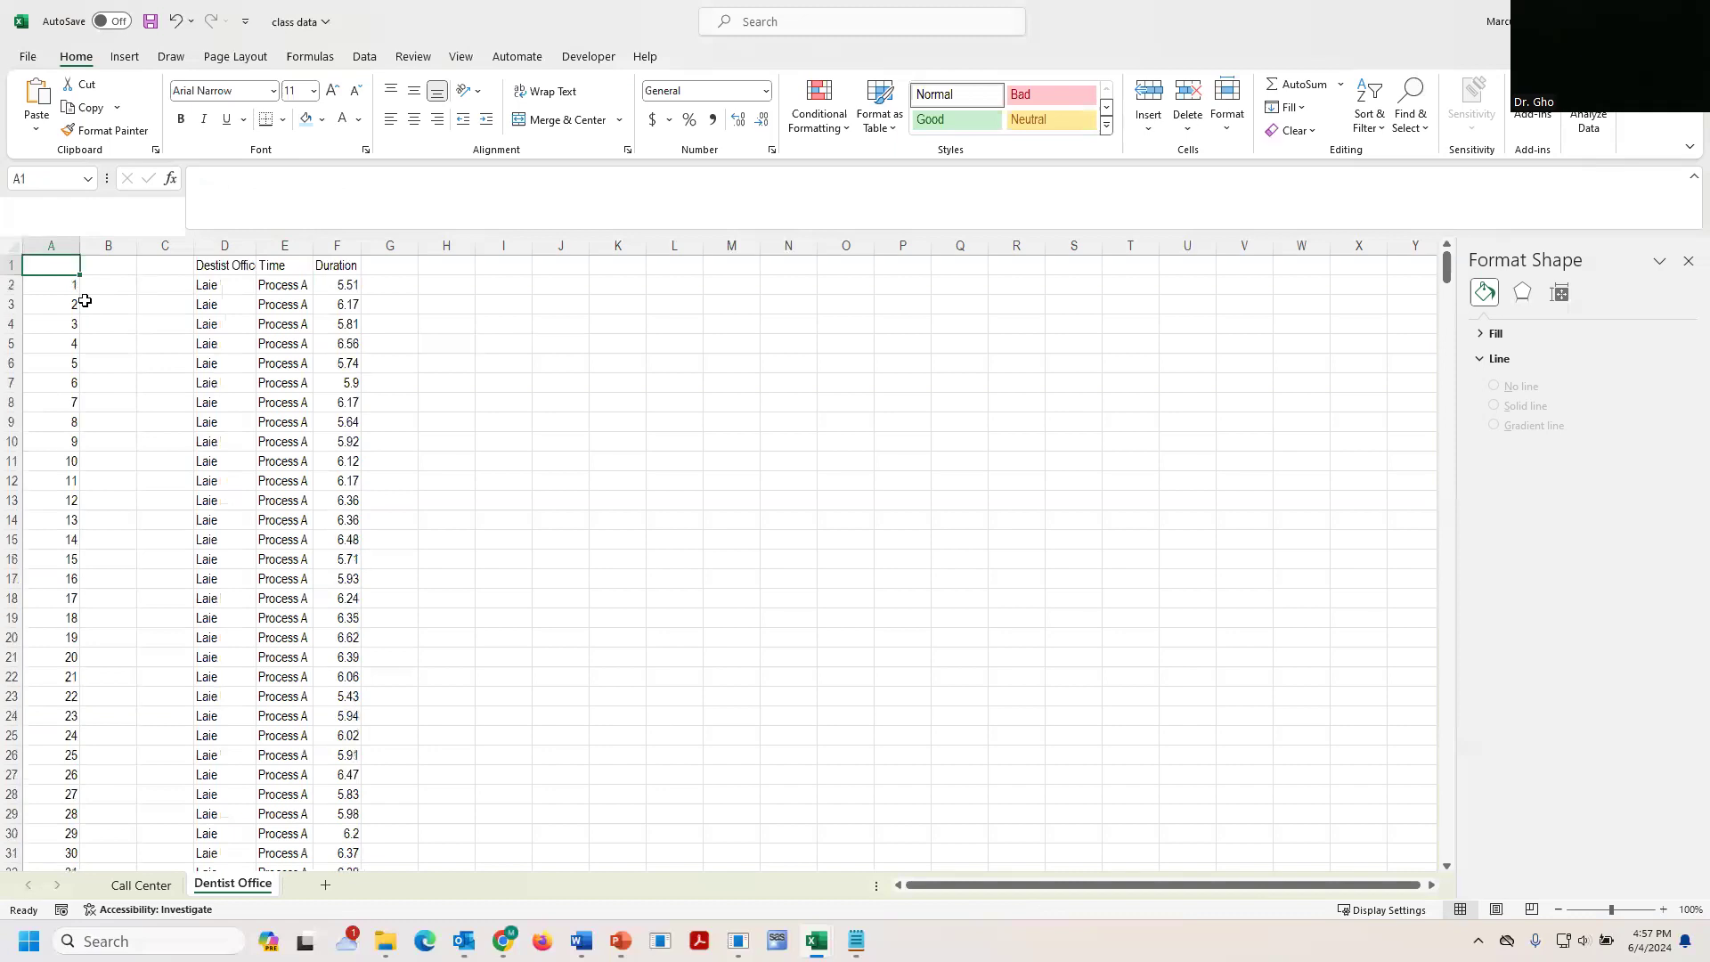
# Combine office and process in cell B2 with the formula =D2&" "&E2.
pyautogui.click(111, 282)
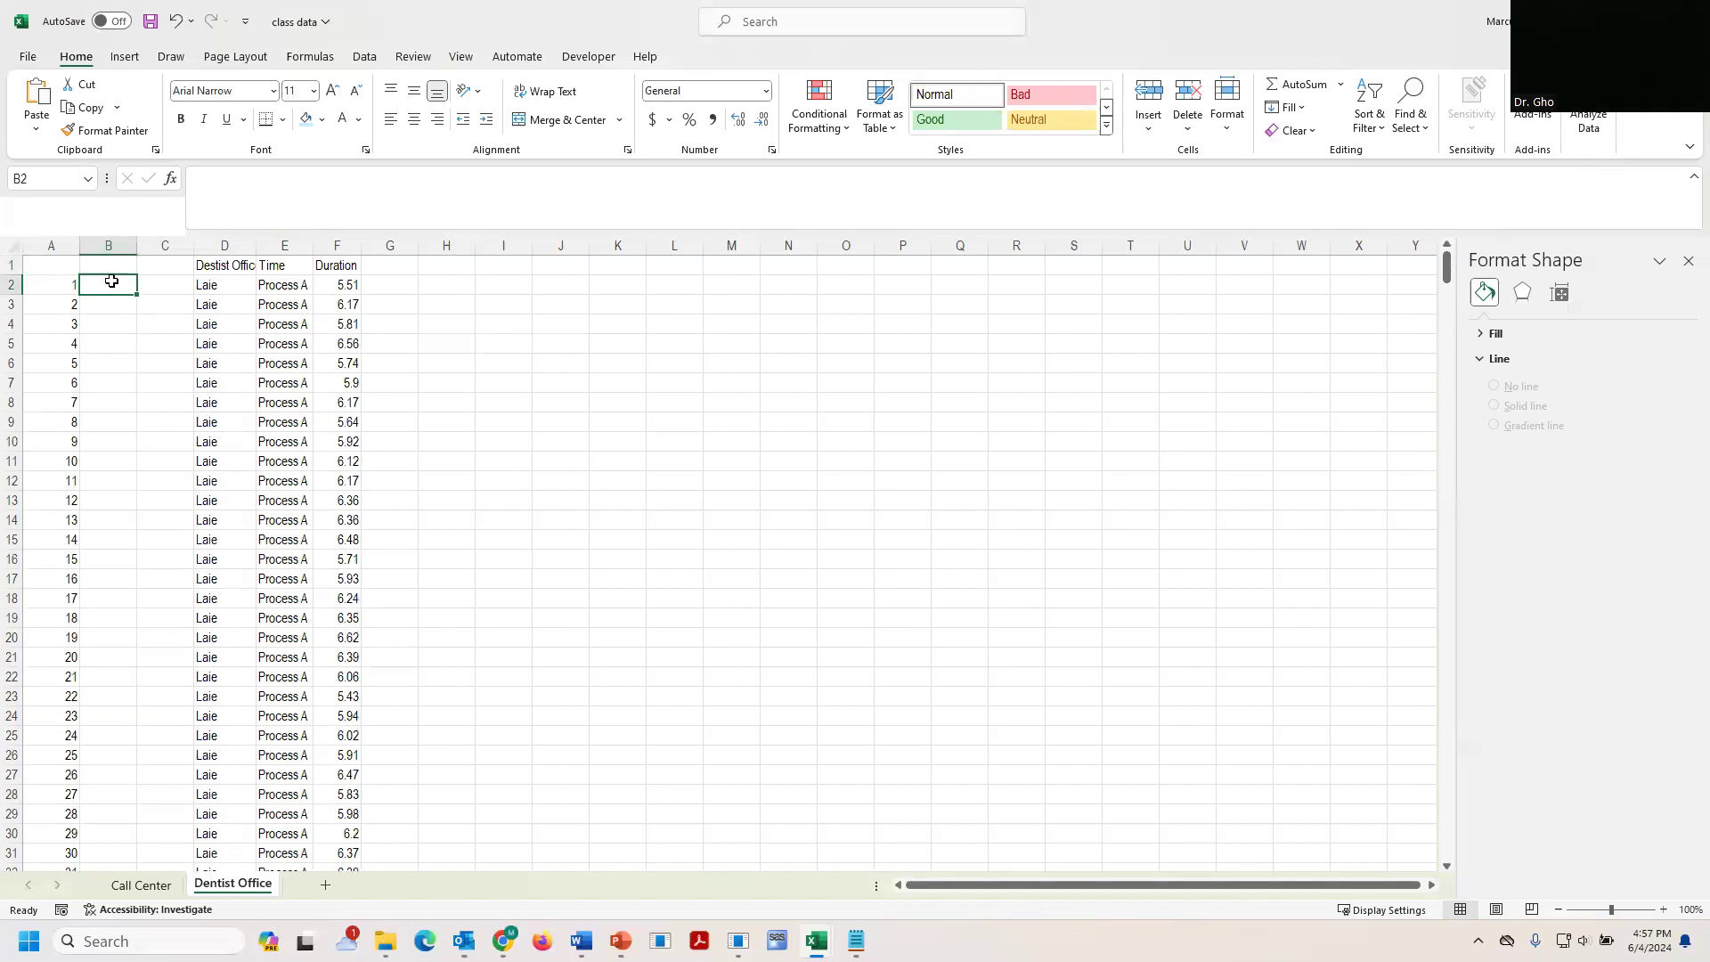
pyautogui.write('=')
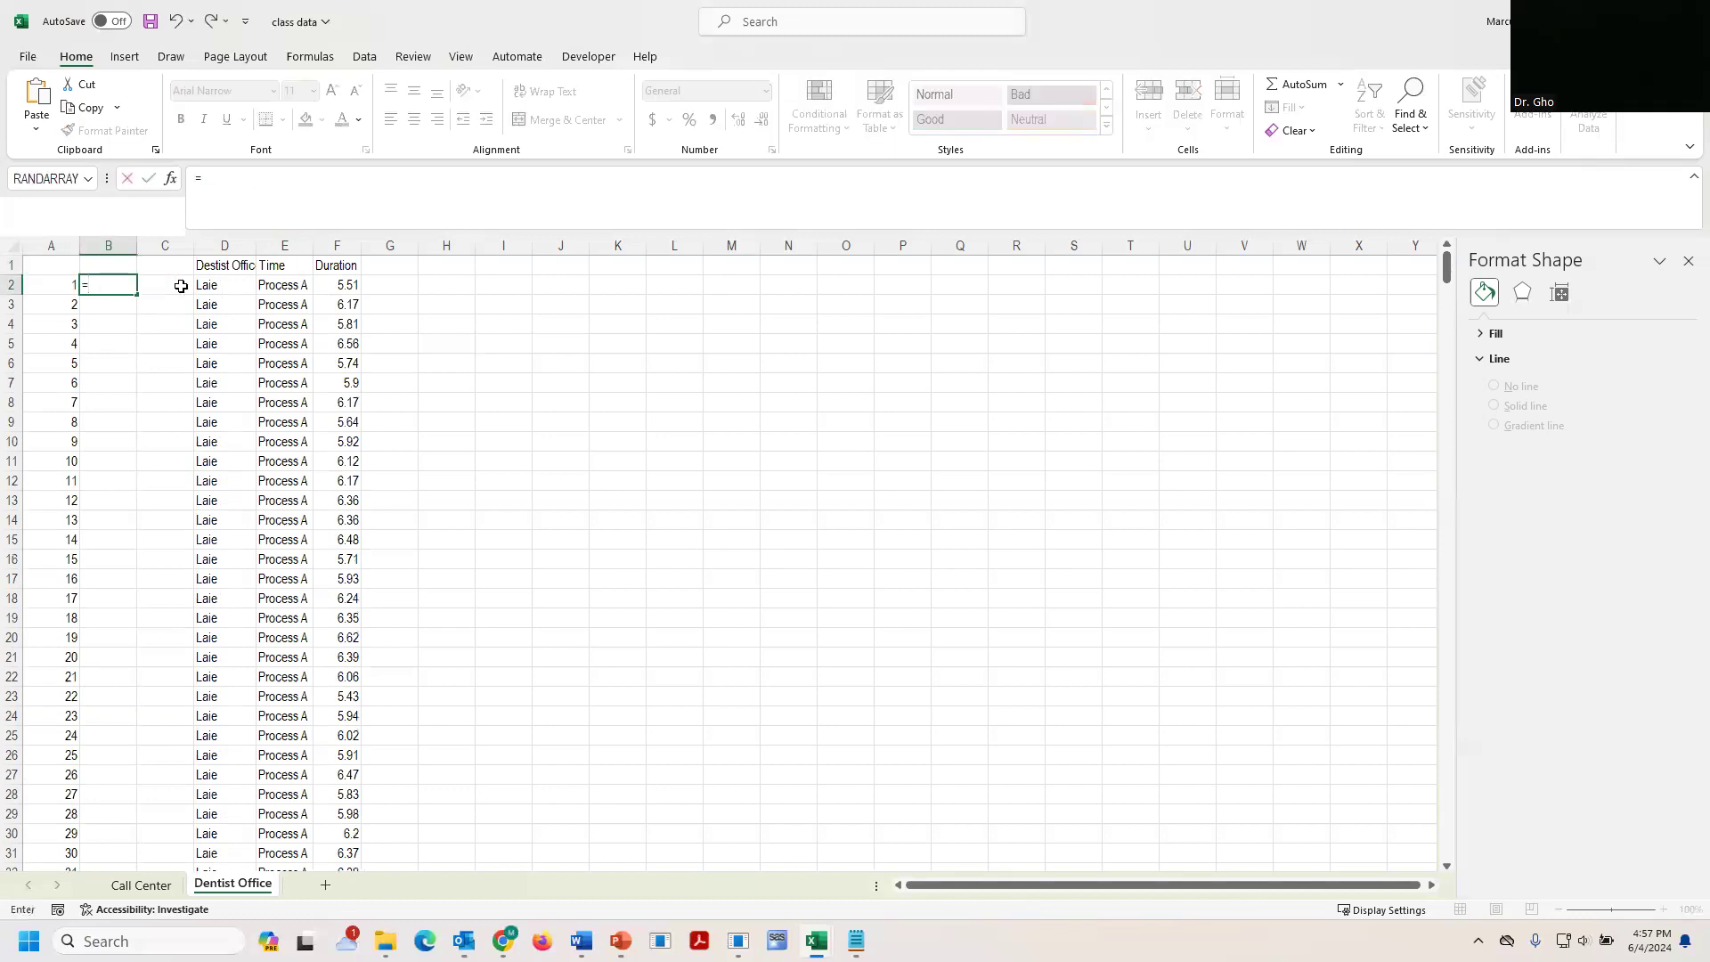
pyautogui.click(221, 285)
pyautogui.write('&')
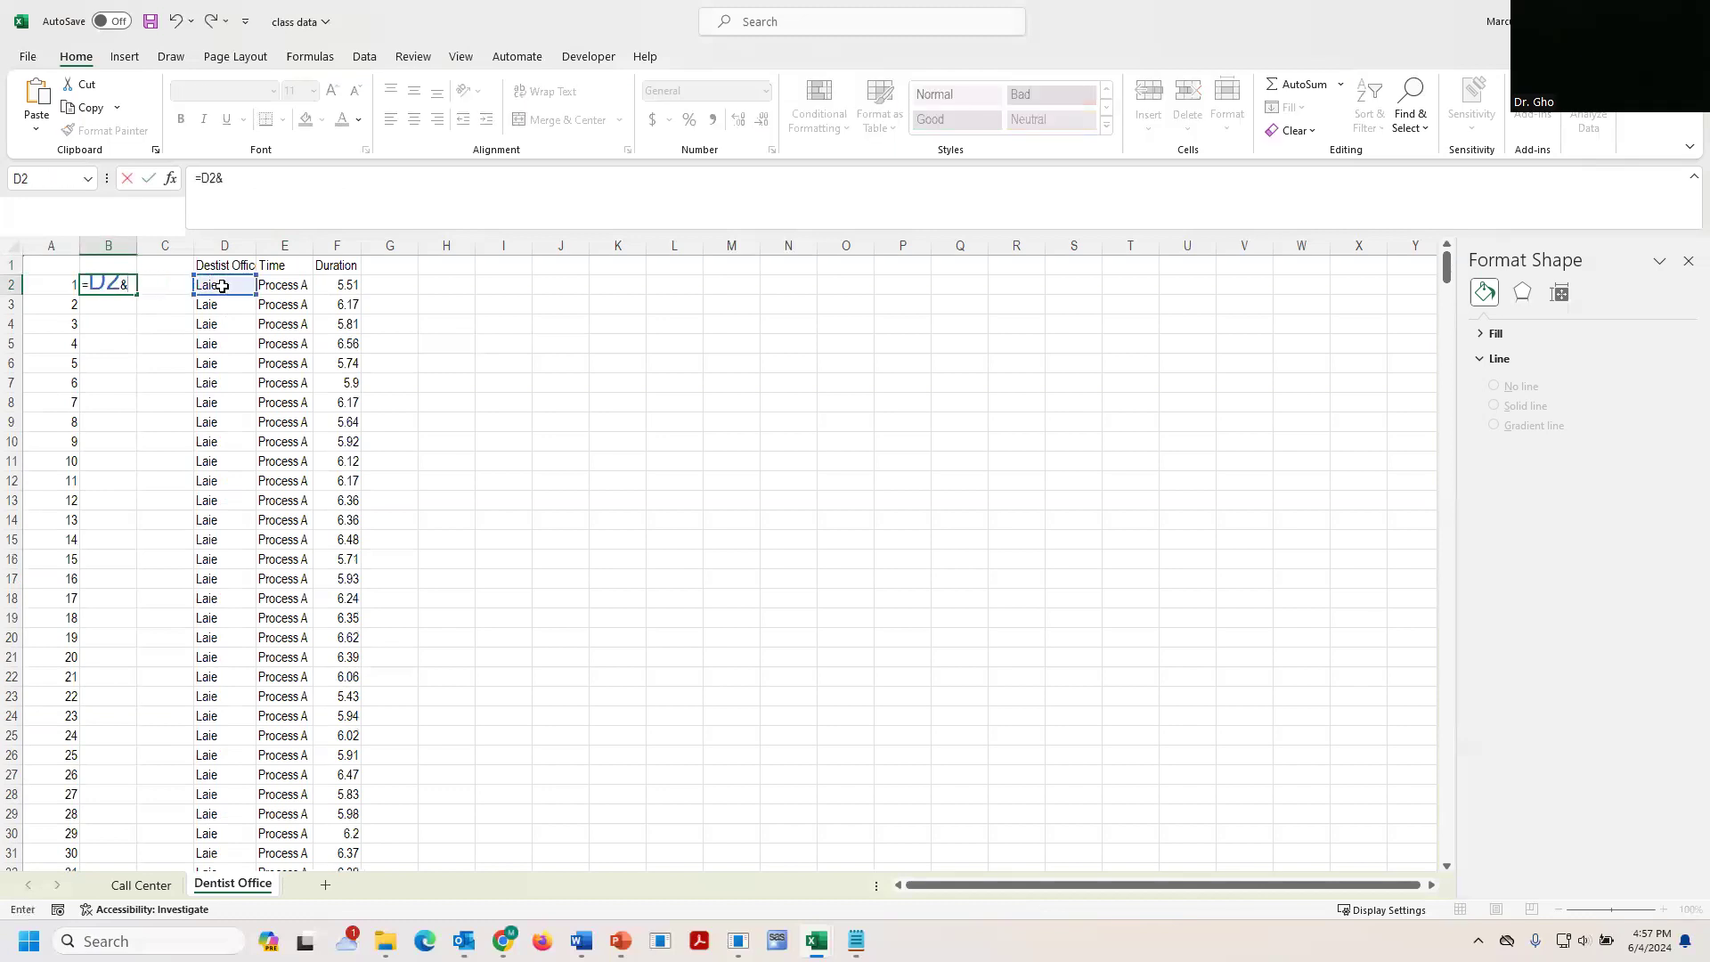
pyautogui.write('" "&')
pyautogui.click(279, 289)
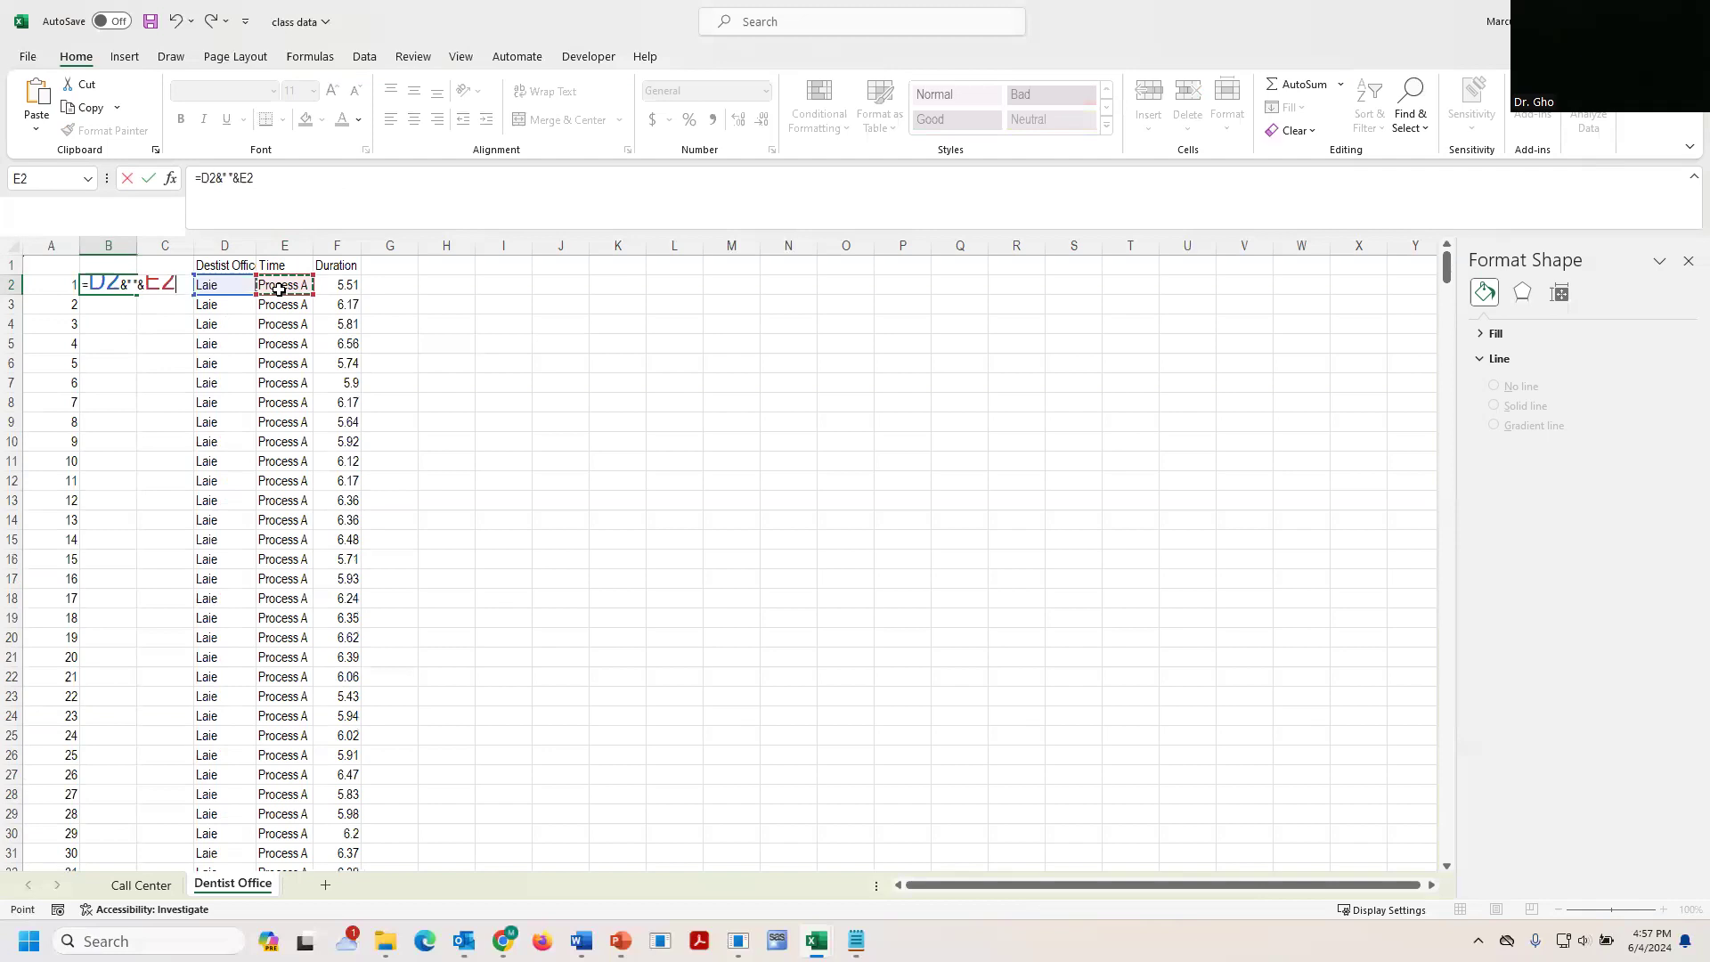
pyautogui.press('Return')
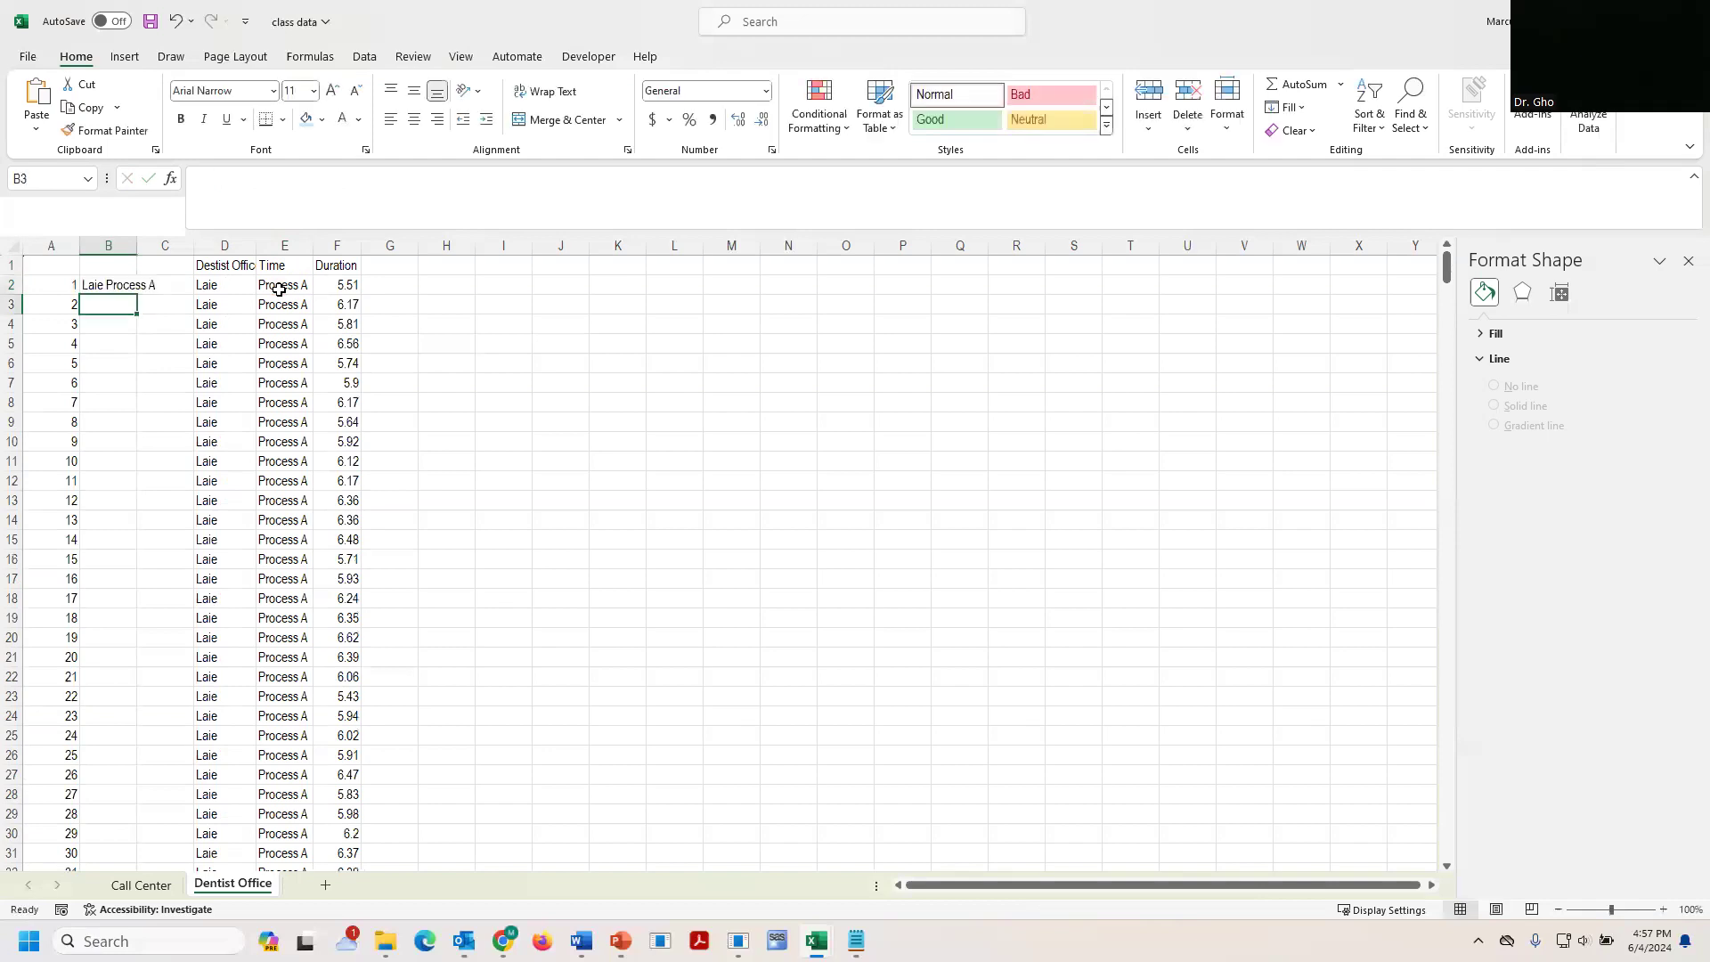
# Fill the B2 formula down the whole data range and fit column B's width to its contents.
pyautogui.press('Up')
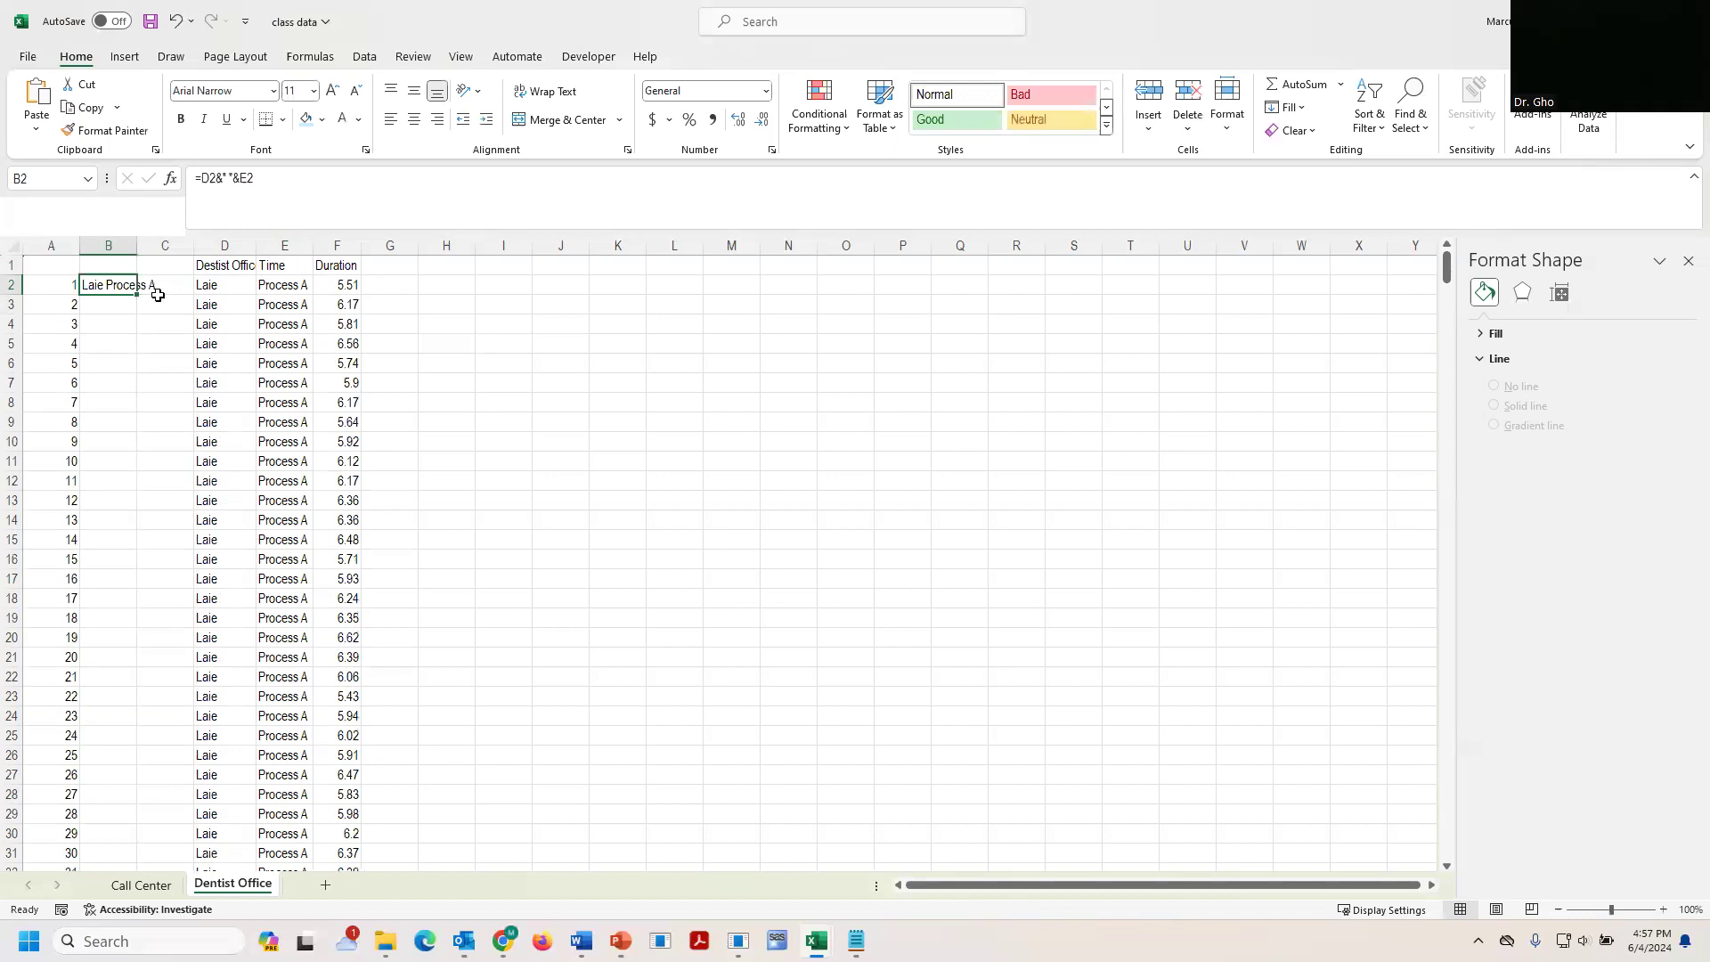
pyautogui.doubleClick(137, 294)
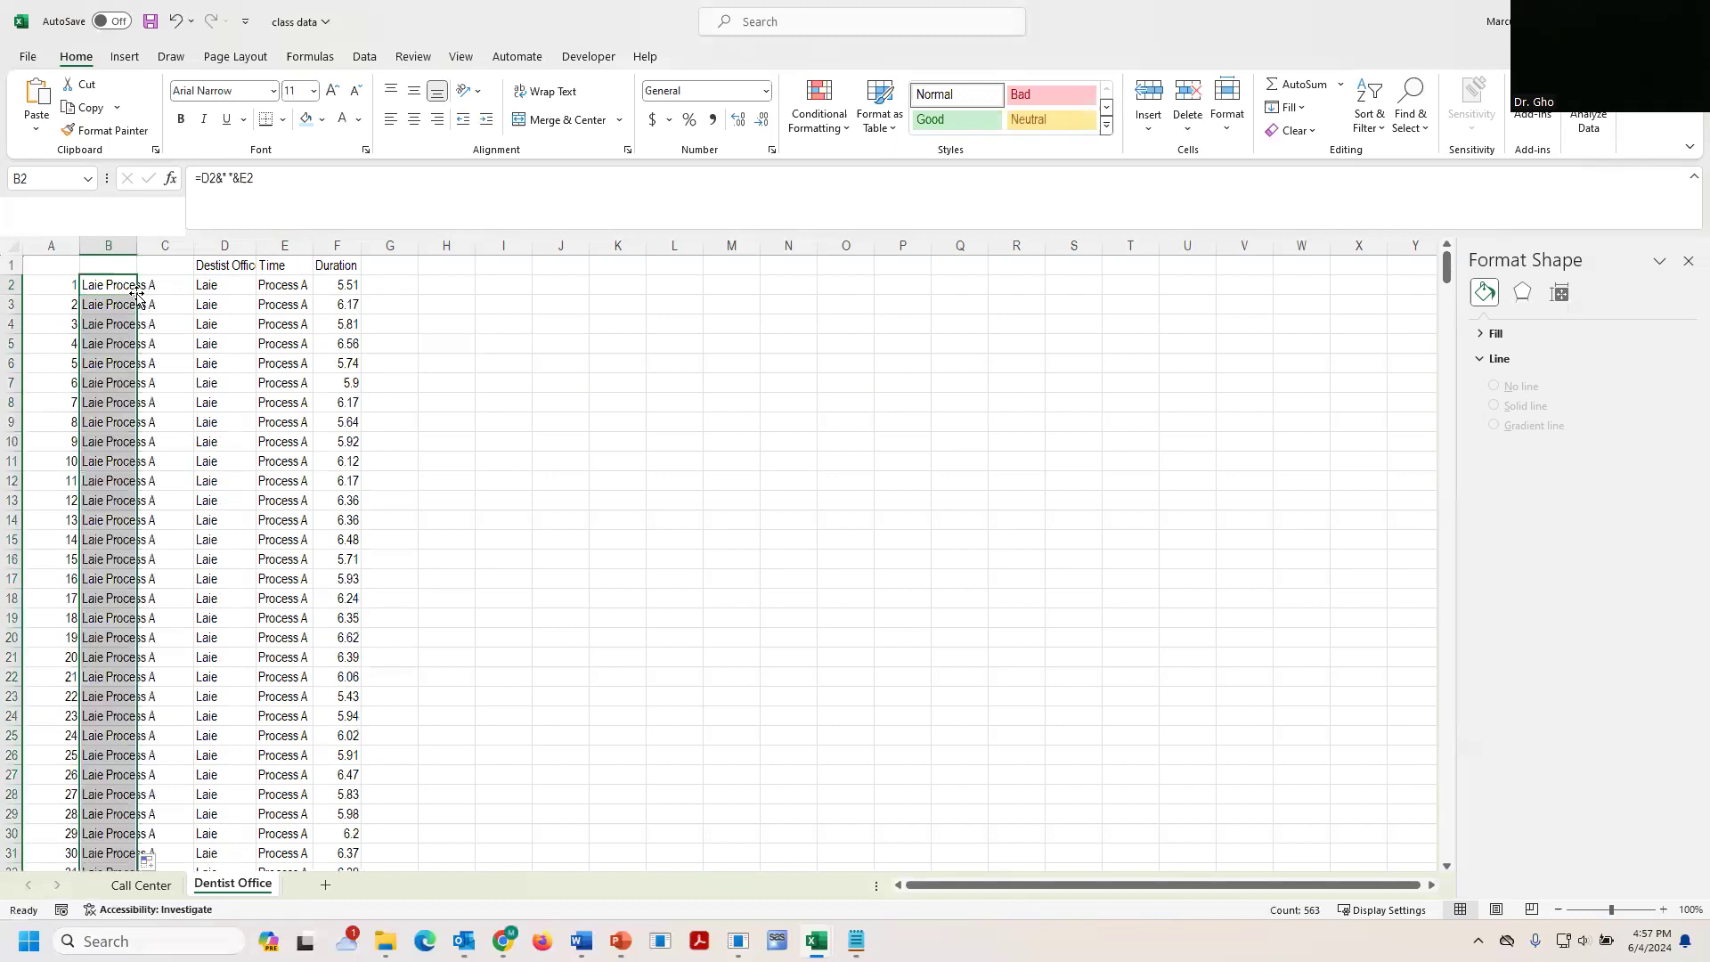
pyautogui.doubleClick(137, 246)
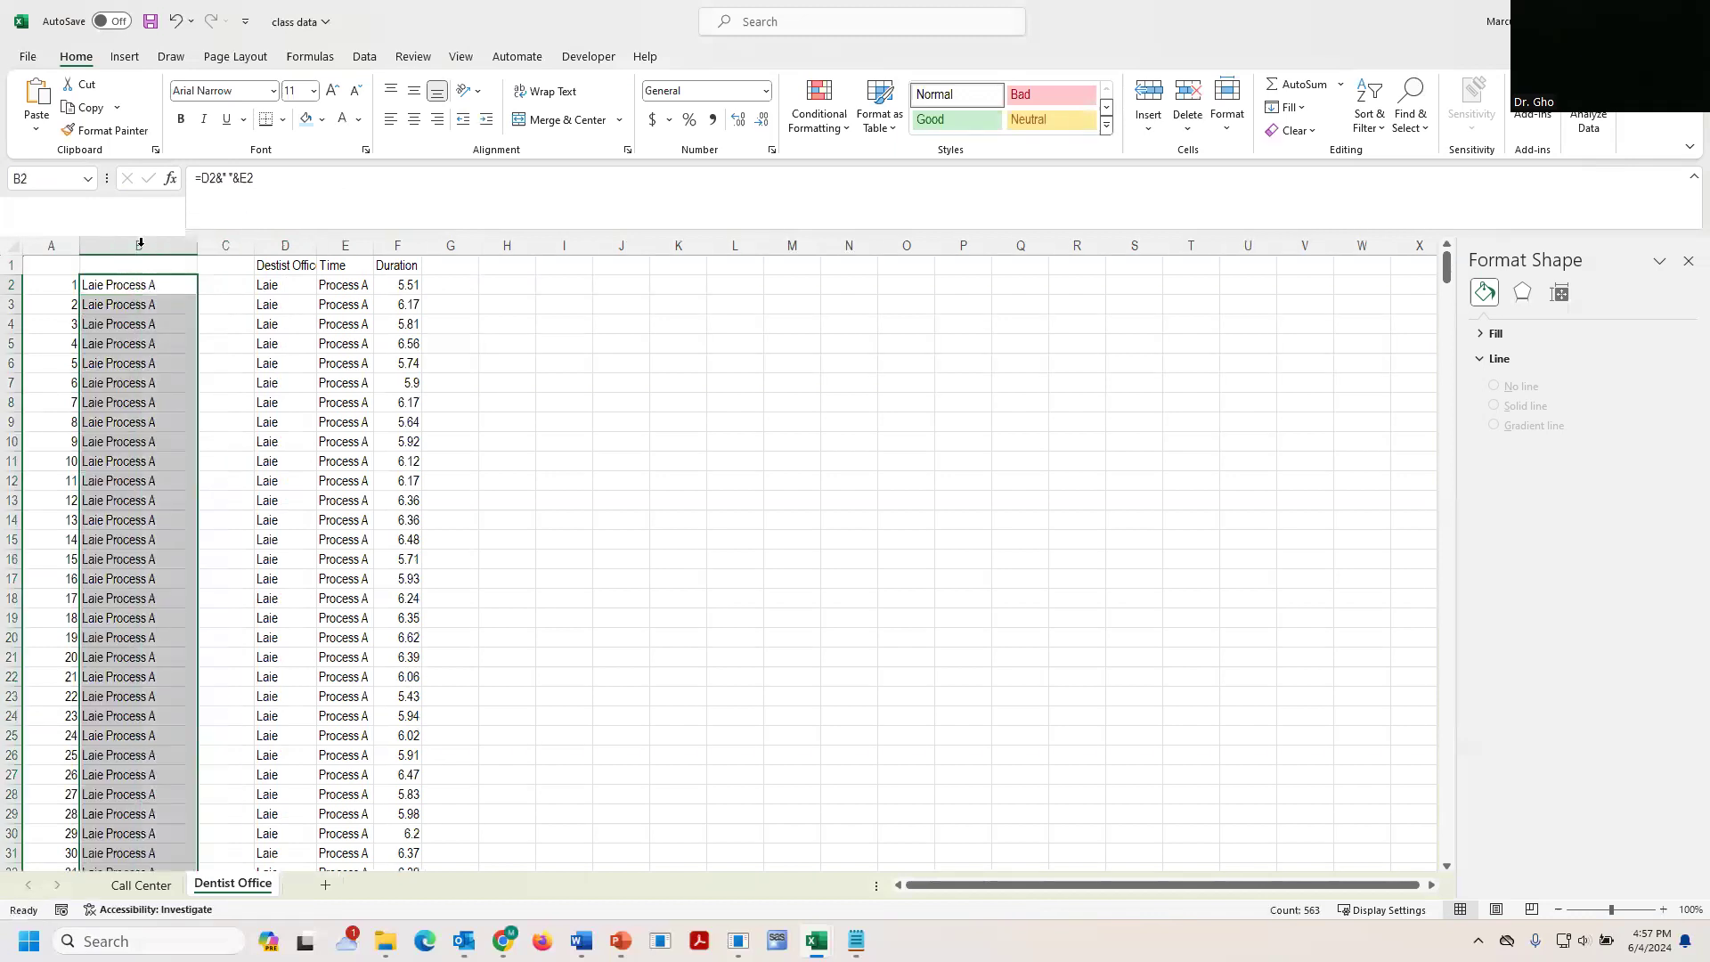
# Combine the counter and the office-process label in cell C2 with the formula =A2&" "&B2.
pyautogui.click(207, 279)
pyautogui.write('=')
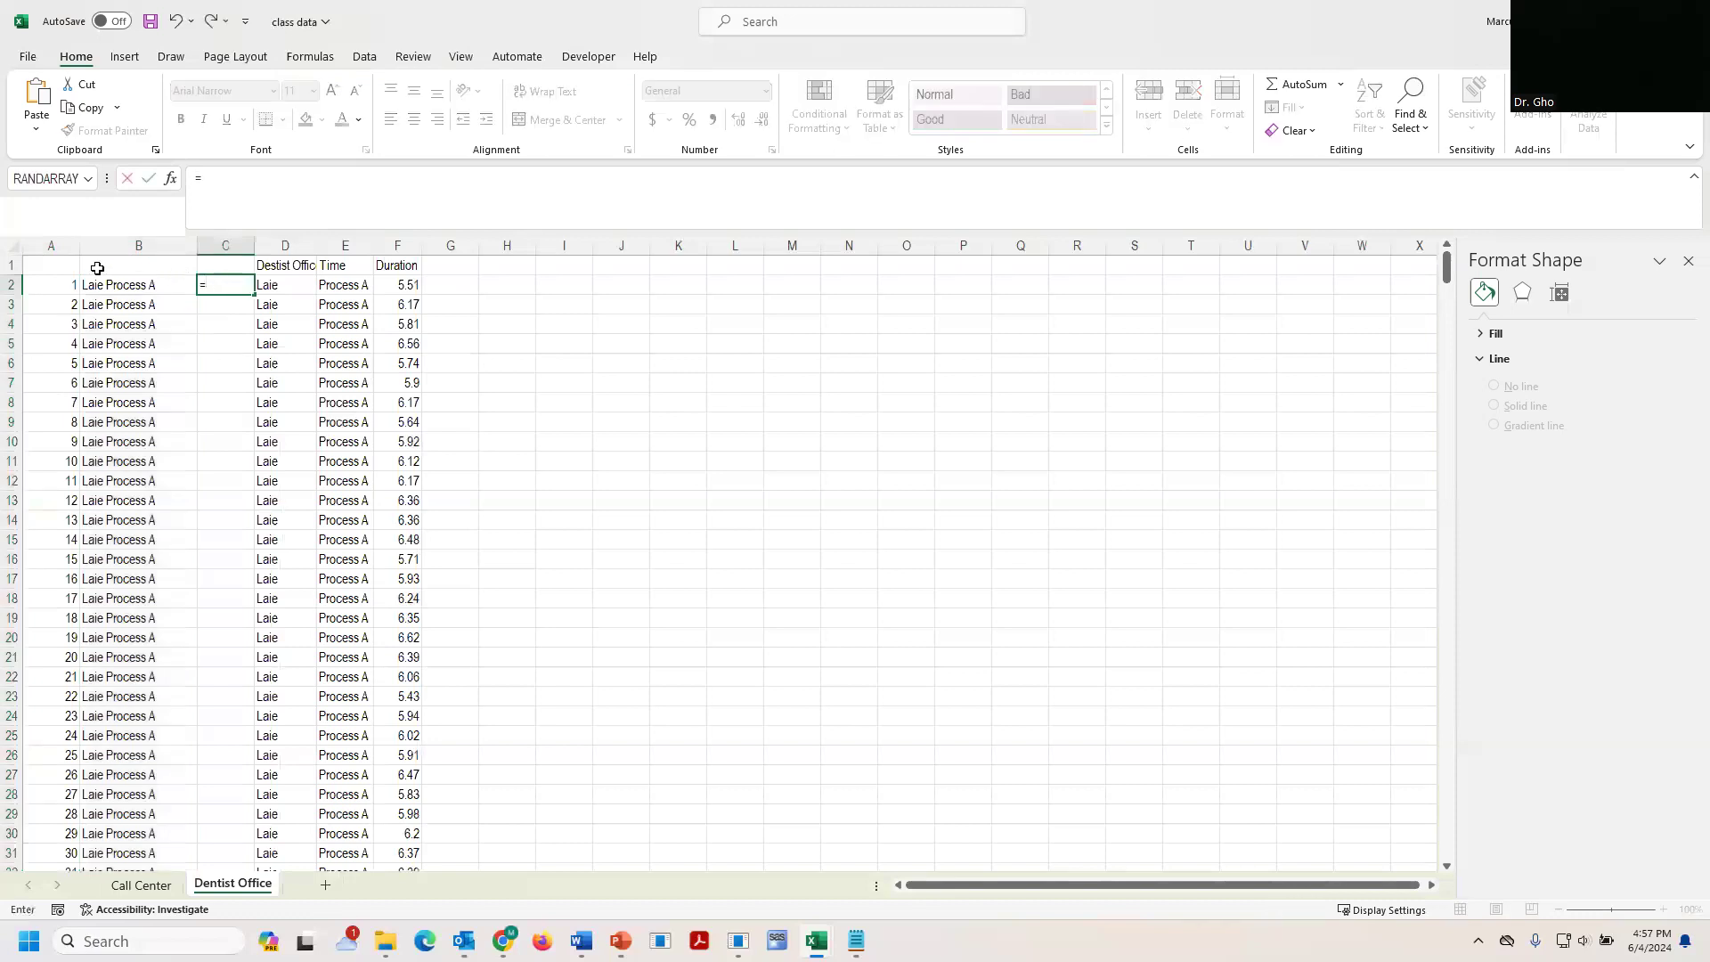
pyautogui.click(55, 282)
pyautogui.write('&" "&')
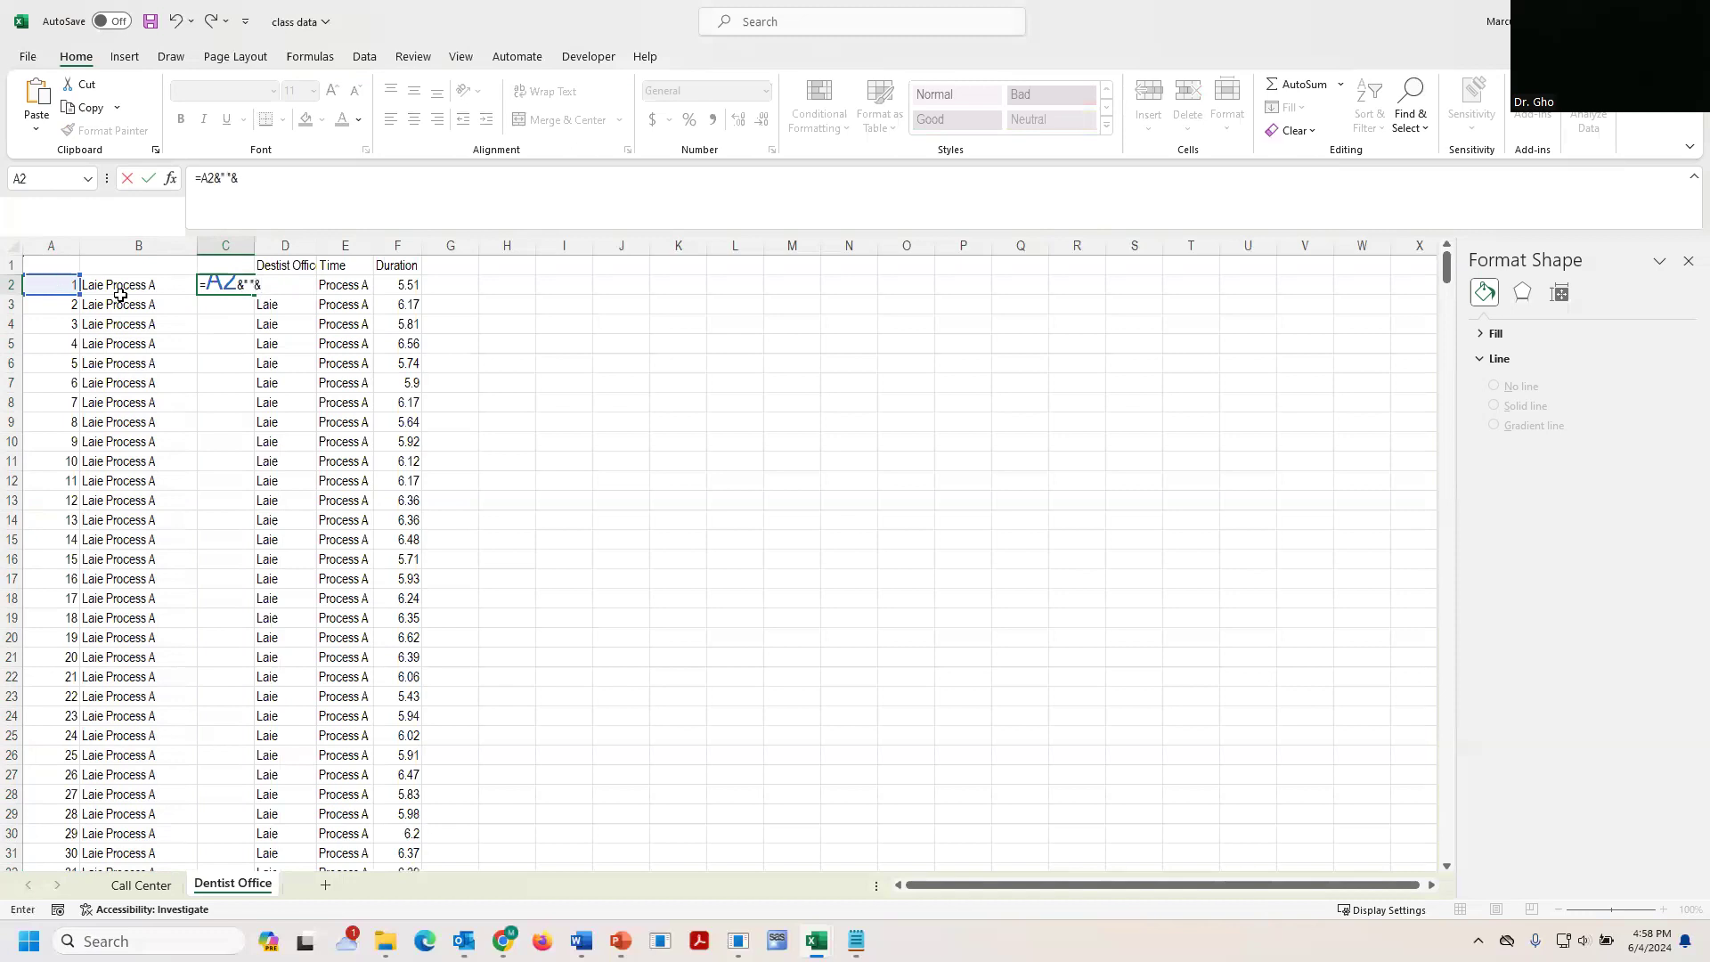
pyautogui.click(127, 301)
pyautogui.click(125, 291)
pyautogui.hotkey('ctrl', 'Return')
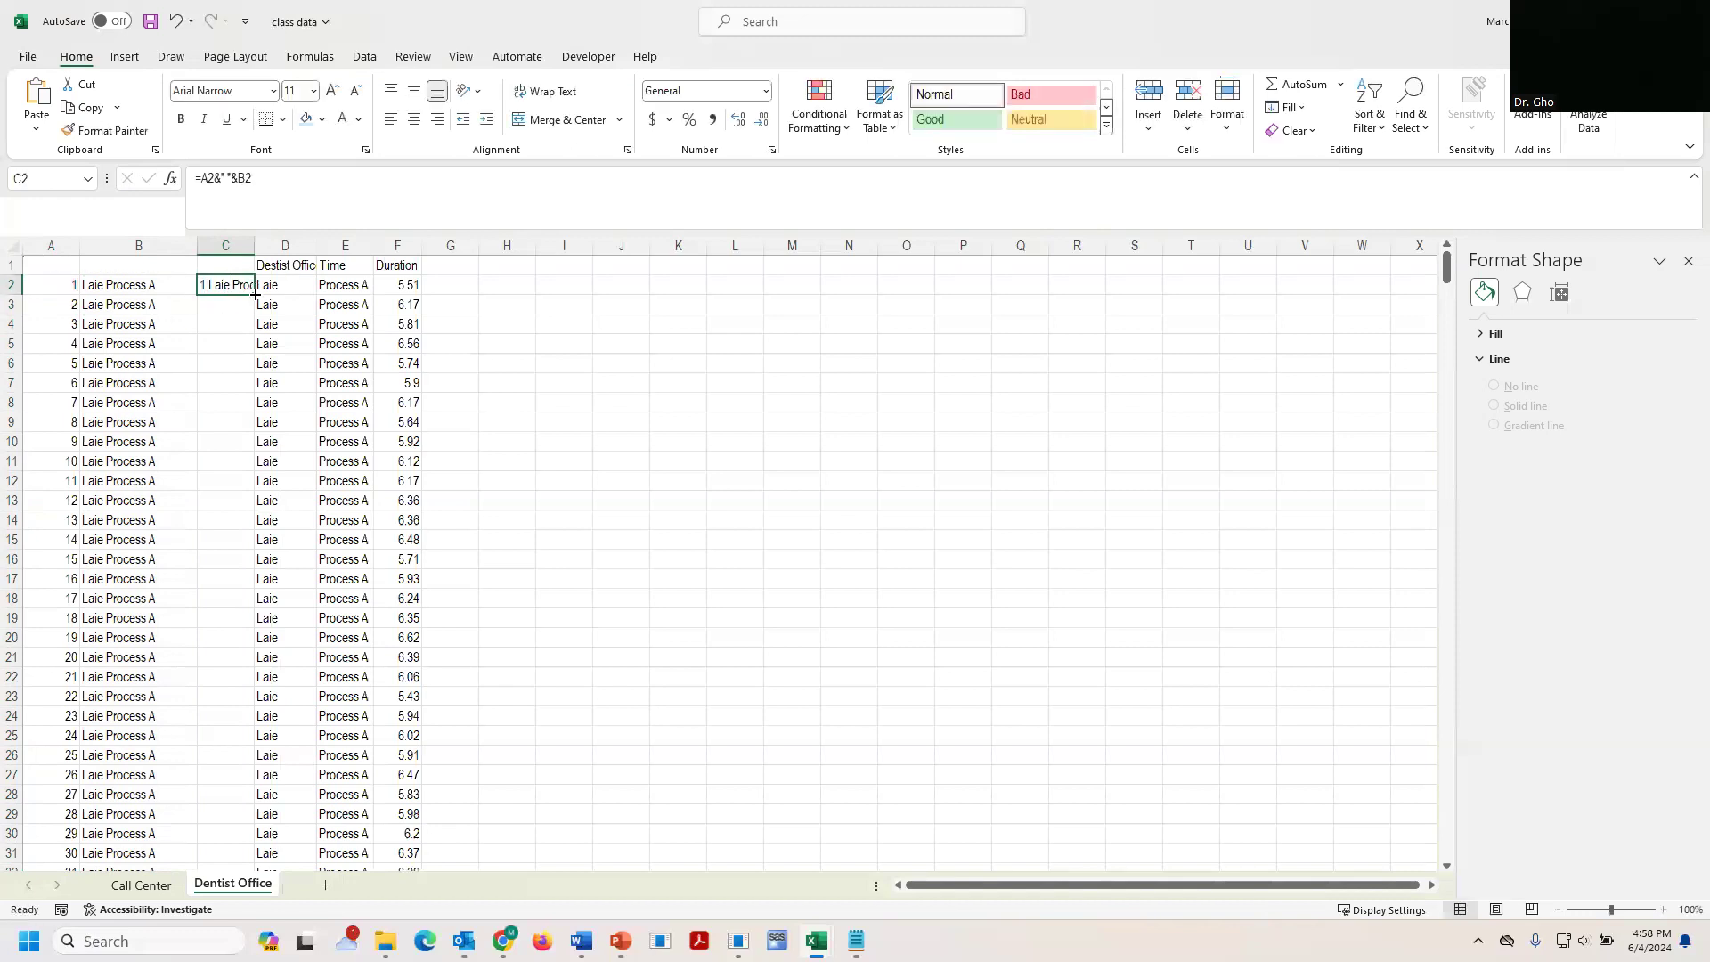
# Fill the C2 formula down the whole data range and fit column C's width to its contents.
pyautogui.doubleClick(254, 295)
pyautogui.moveTo(256, 251); pyautogui.dragTo(259, 251)
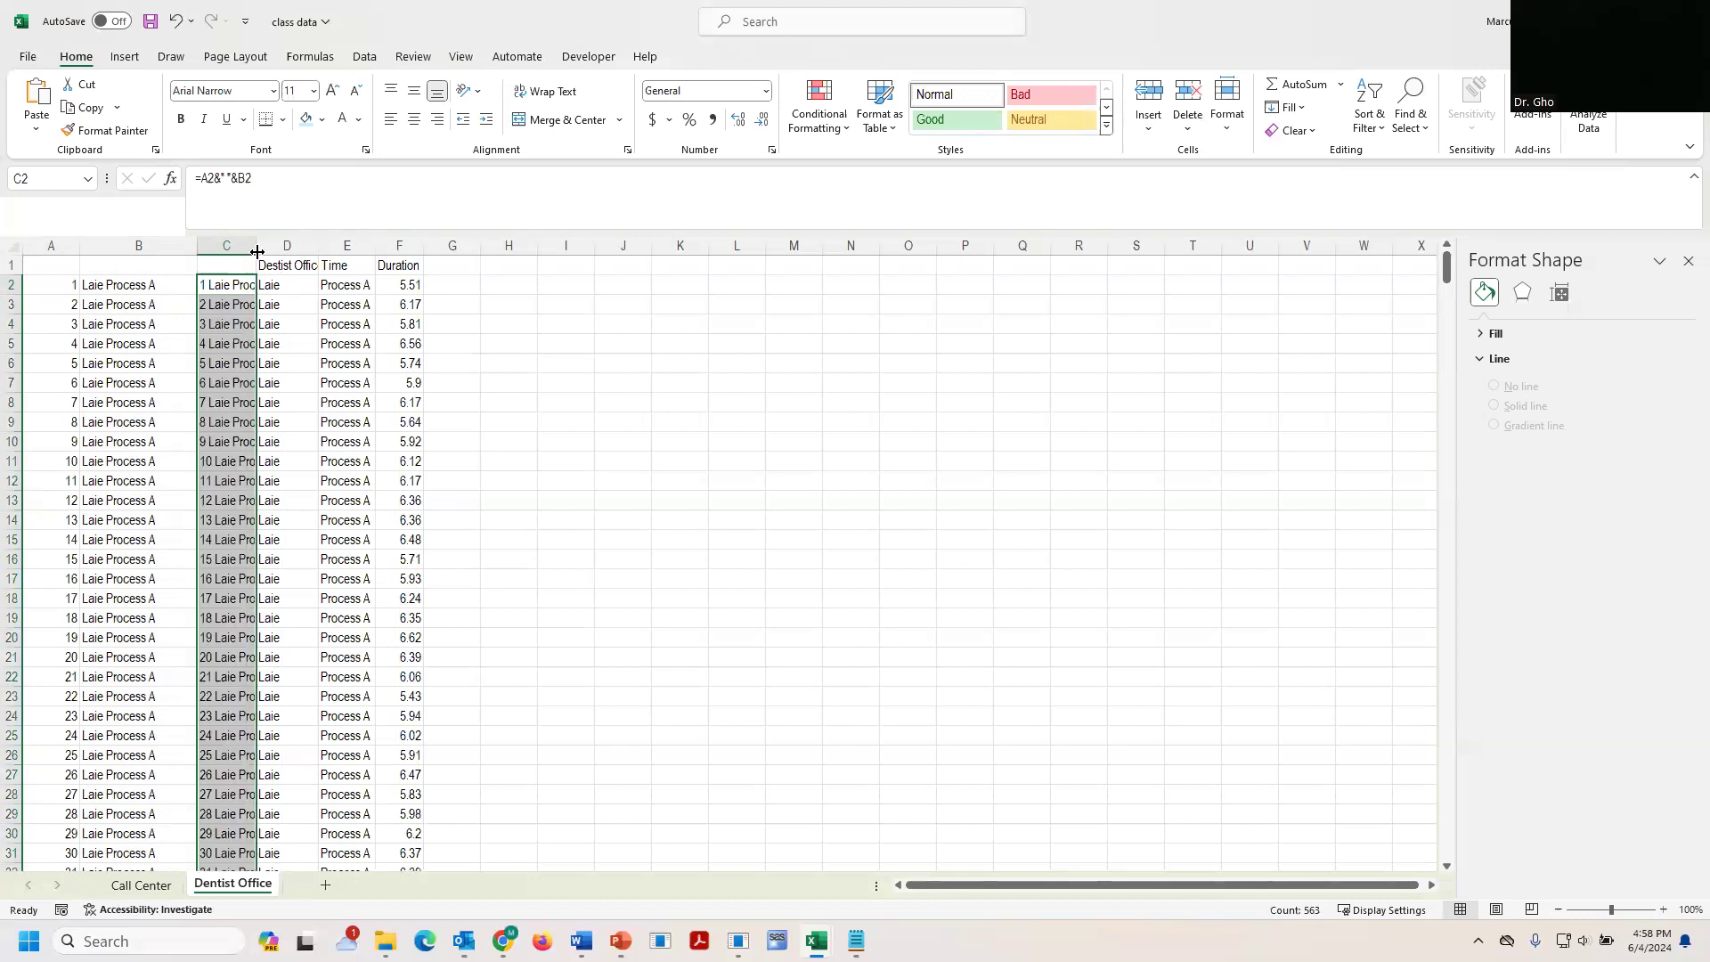
pyautogui.doubleClick(257, 251)
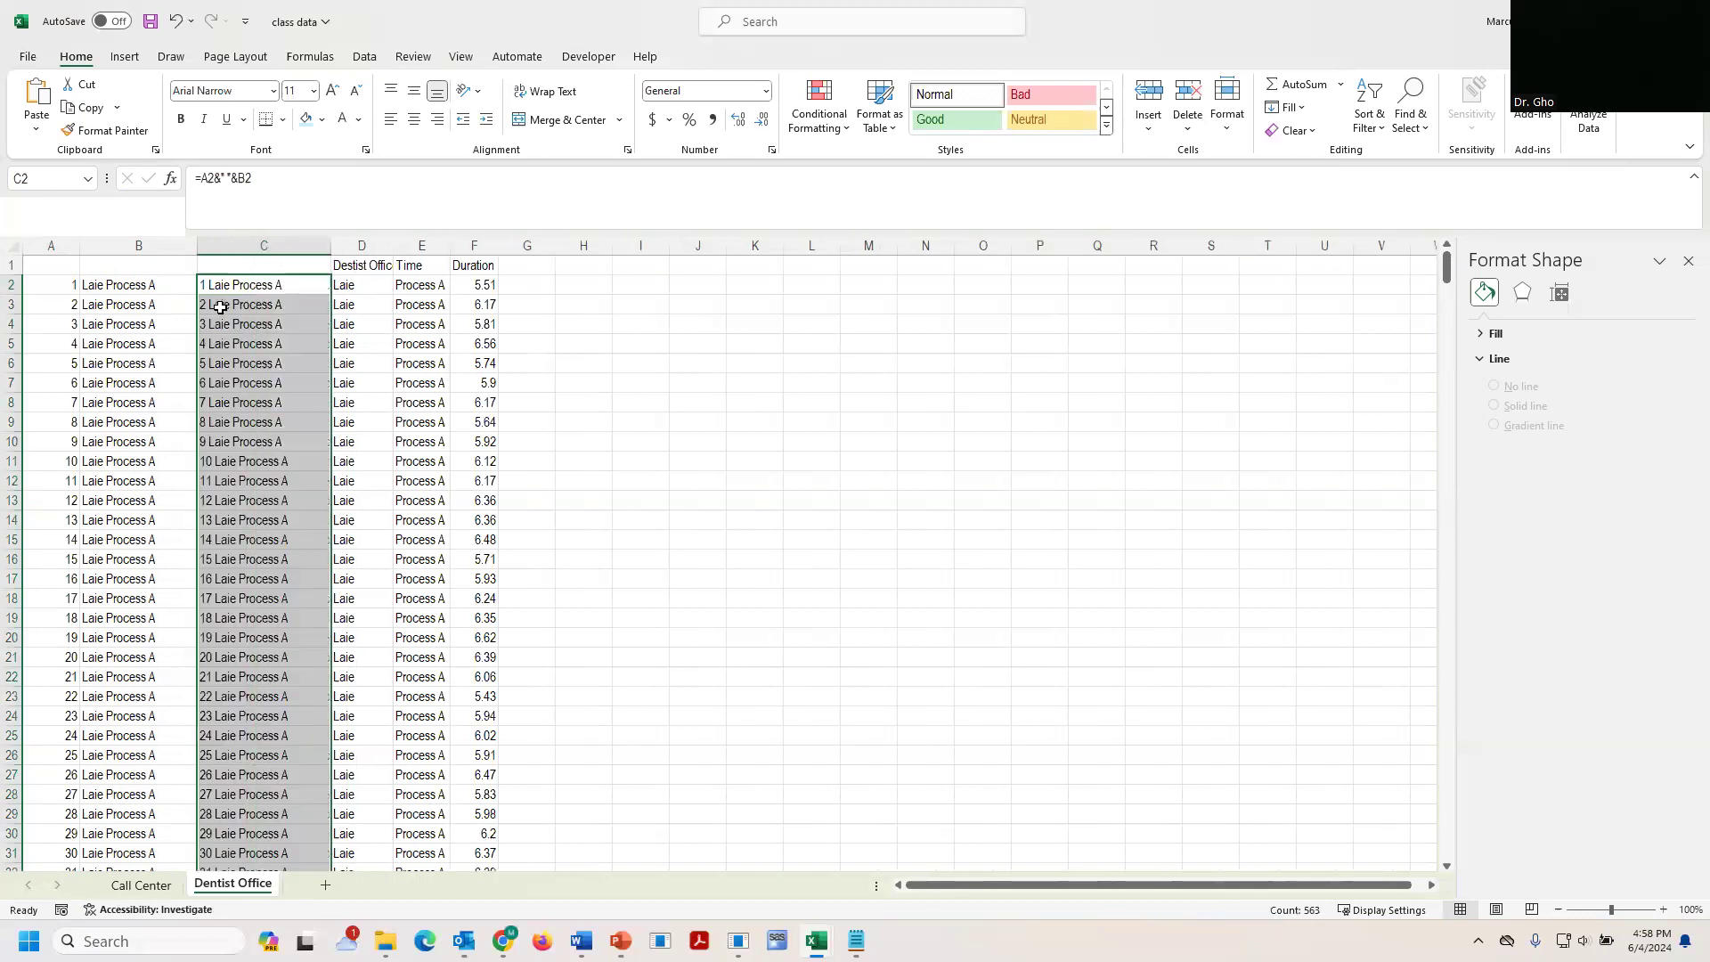
# Calculate the highest counter value of column A in cell H1 with the formula =MAX(A:A).
pyautogui.click(574, 260)
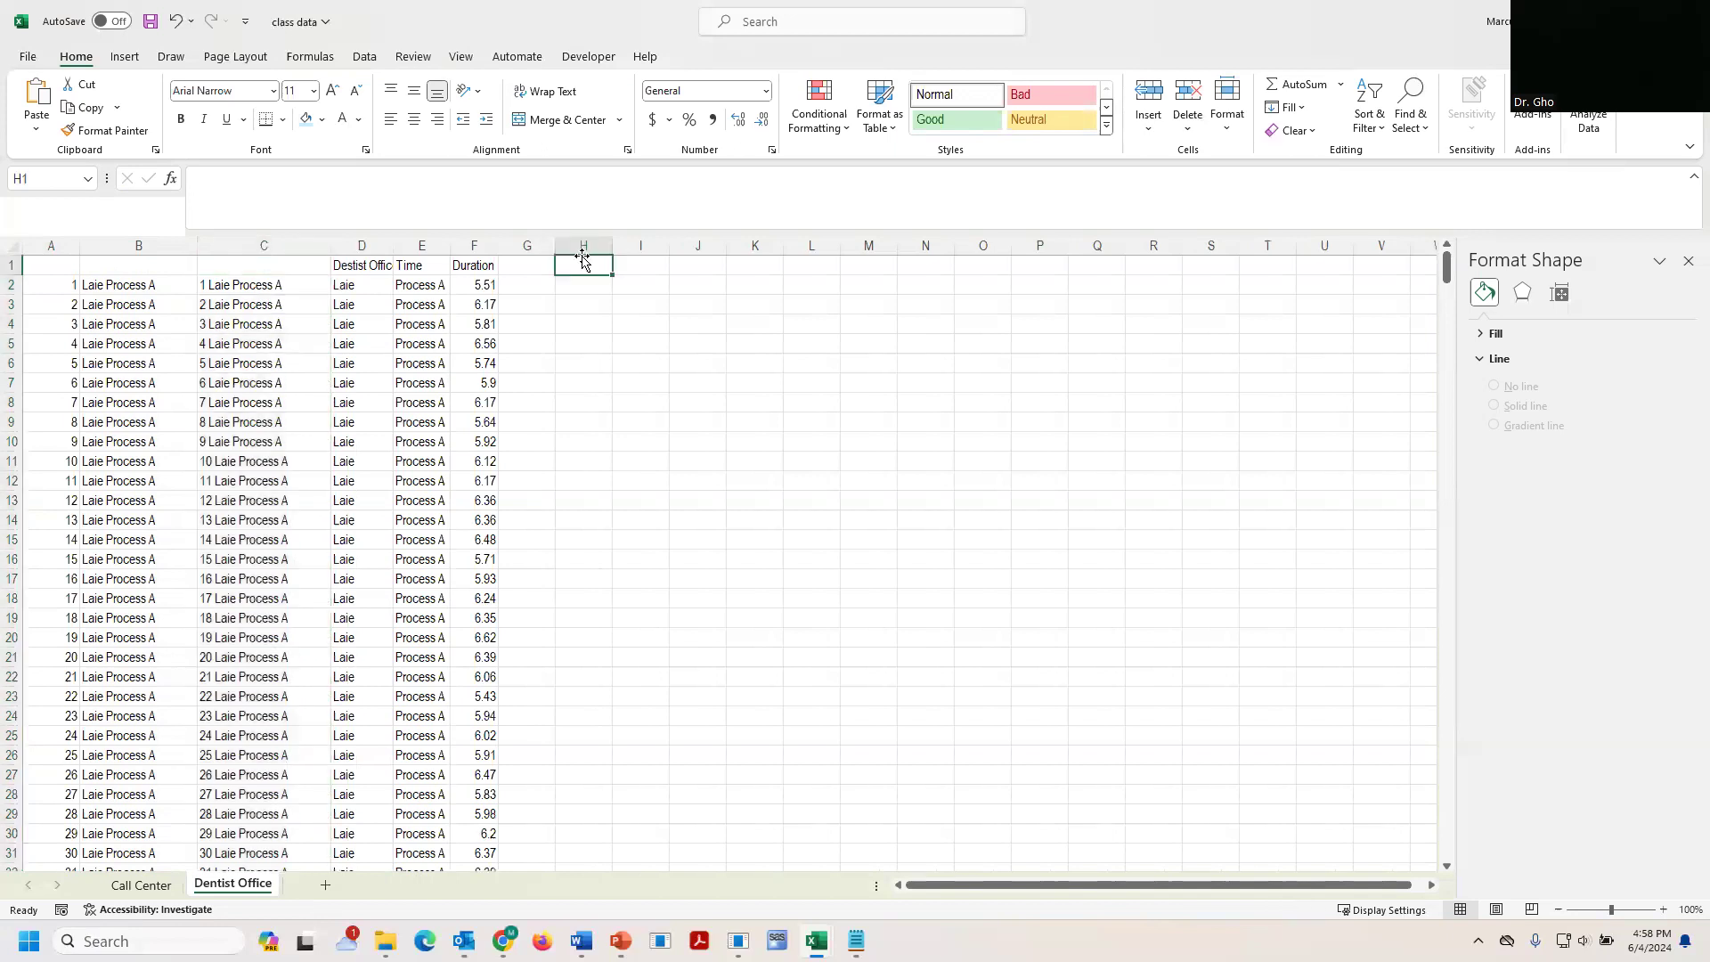
pyautogui.click(49, 242)
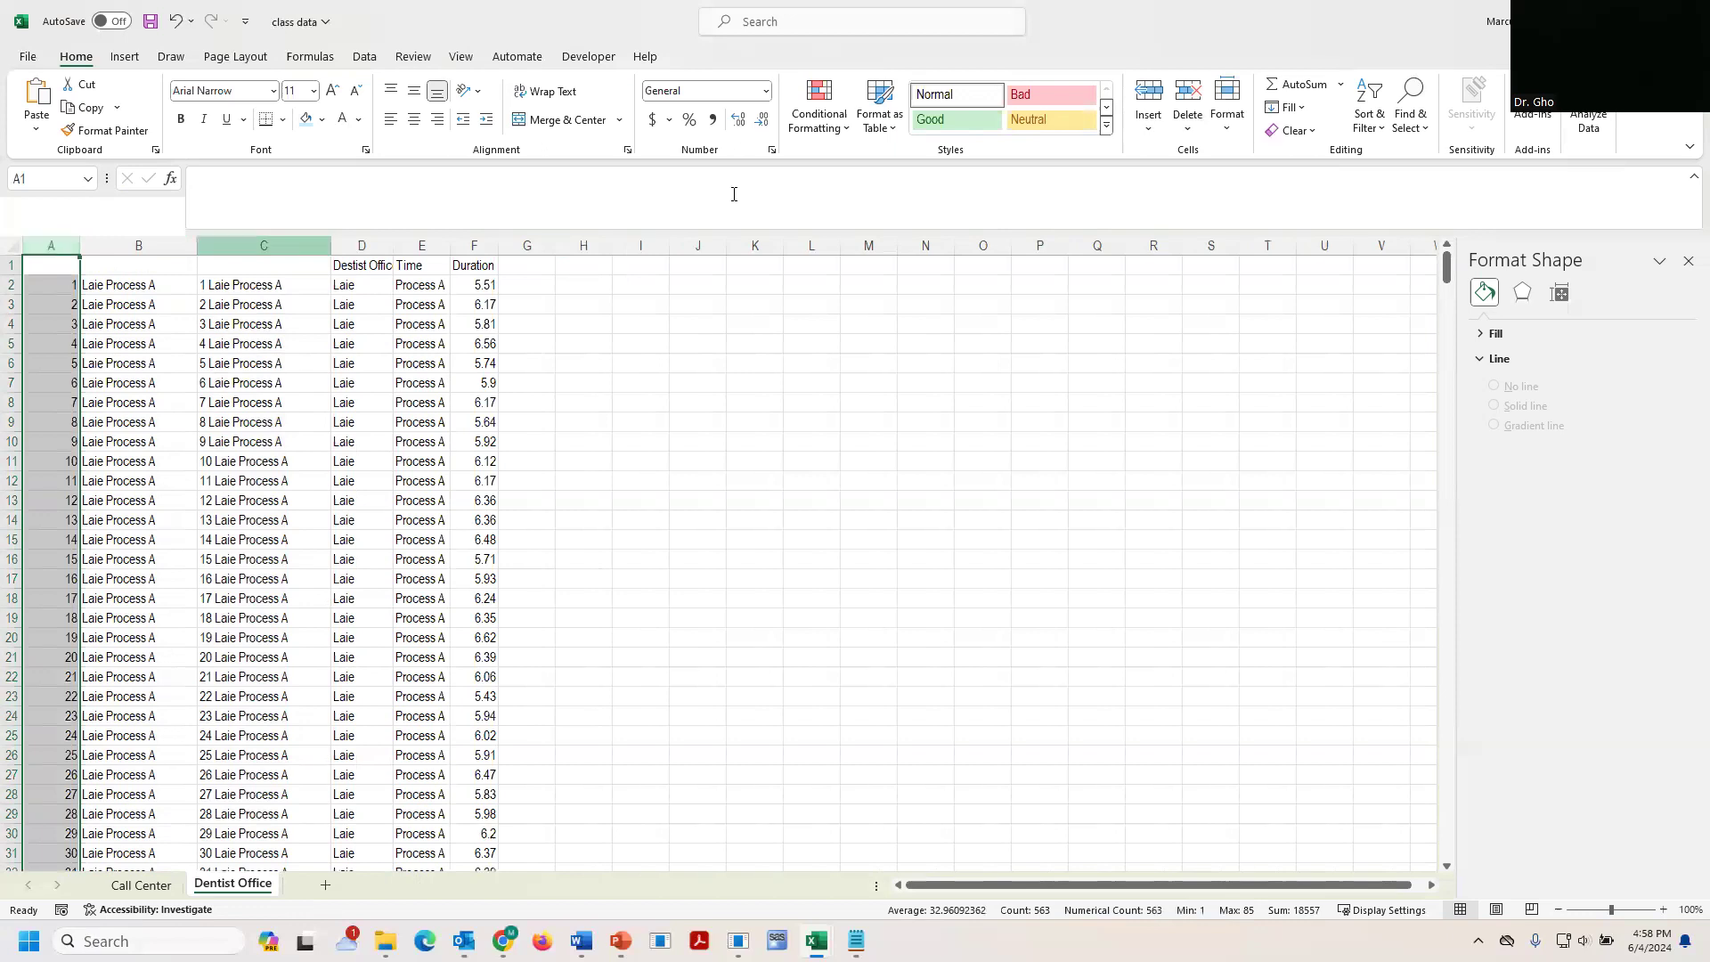
pyautogui.hotkey('ctrl', '2')
pyautogui.moveTo(1245, 894); pyautogui.dragTo(1251, 897)
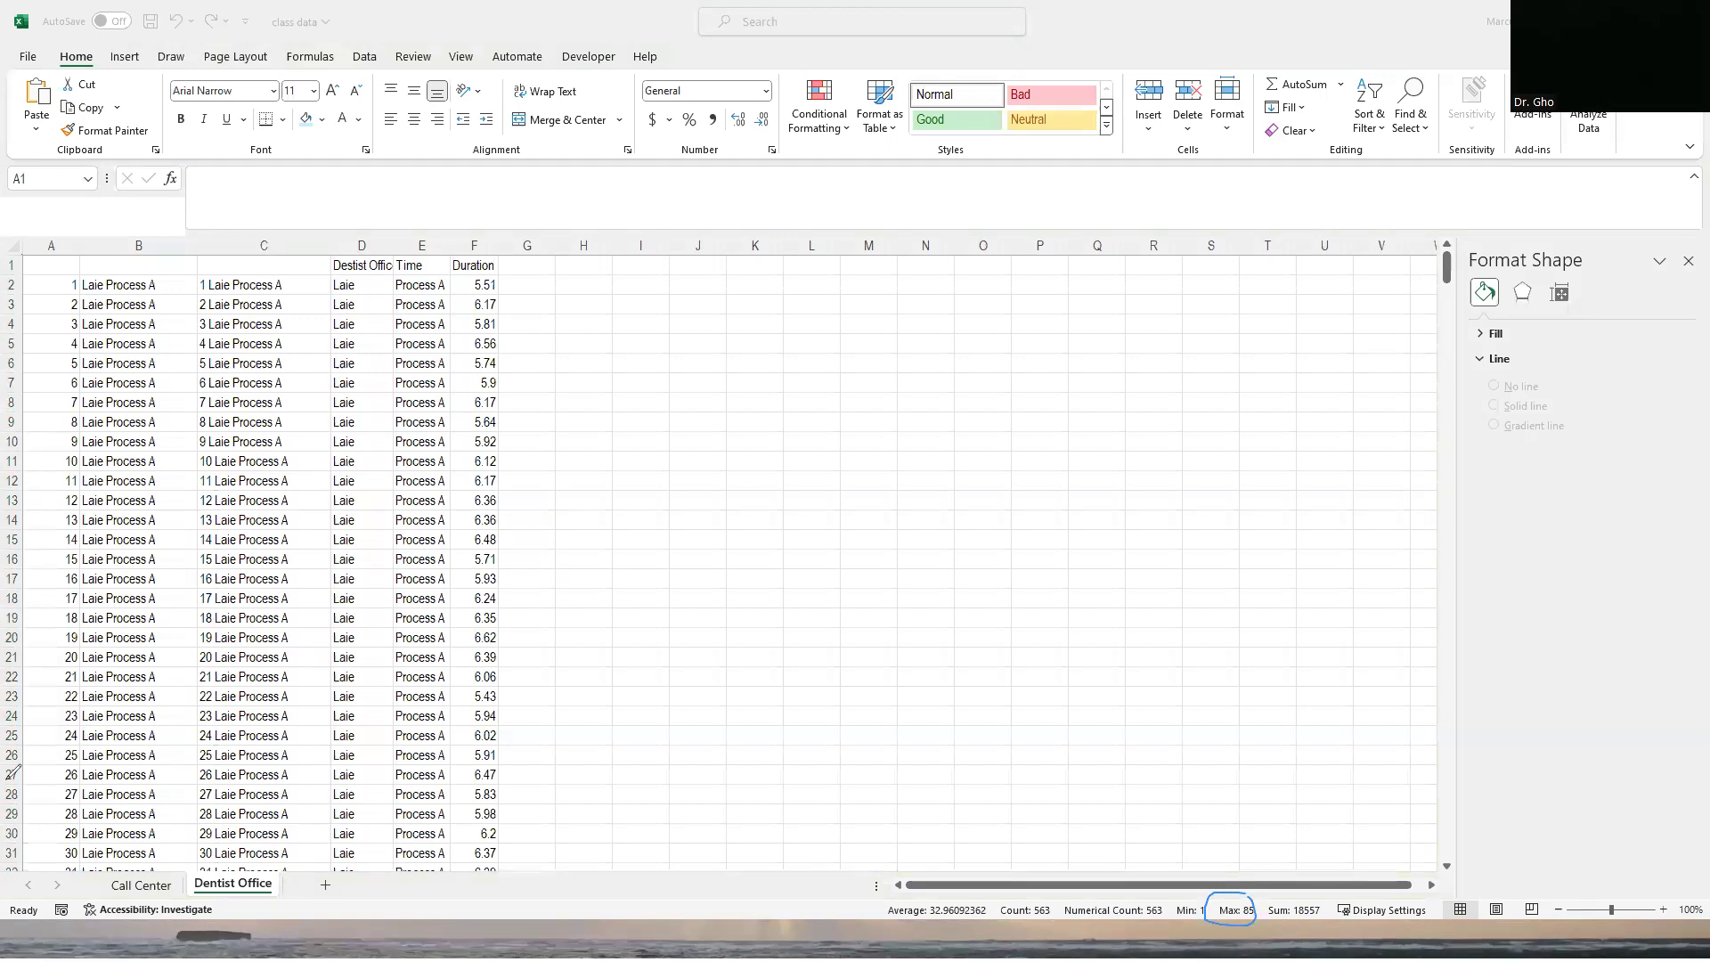
pyautogui.press('Escape')
pyautogui.click(581, 264)
pyautogui.write('=')
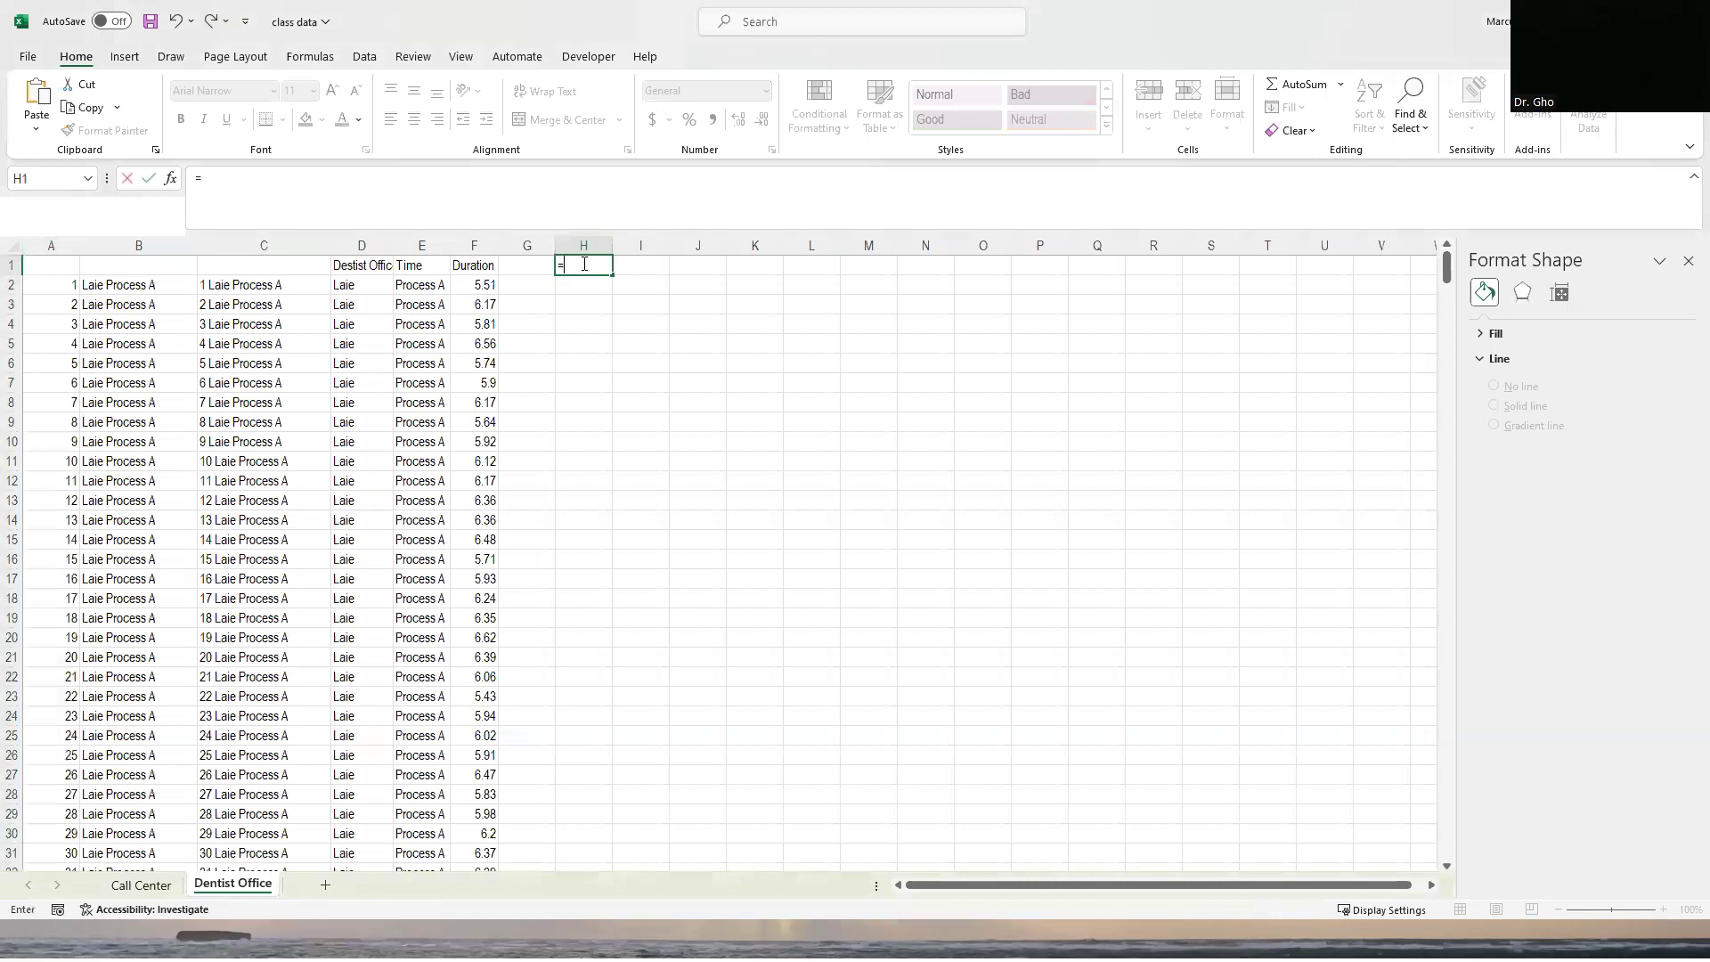
pyautogui.write('max(a:a)')
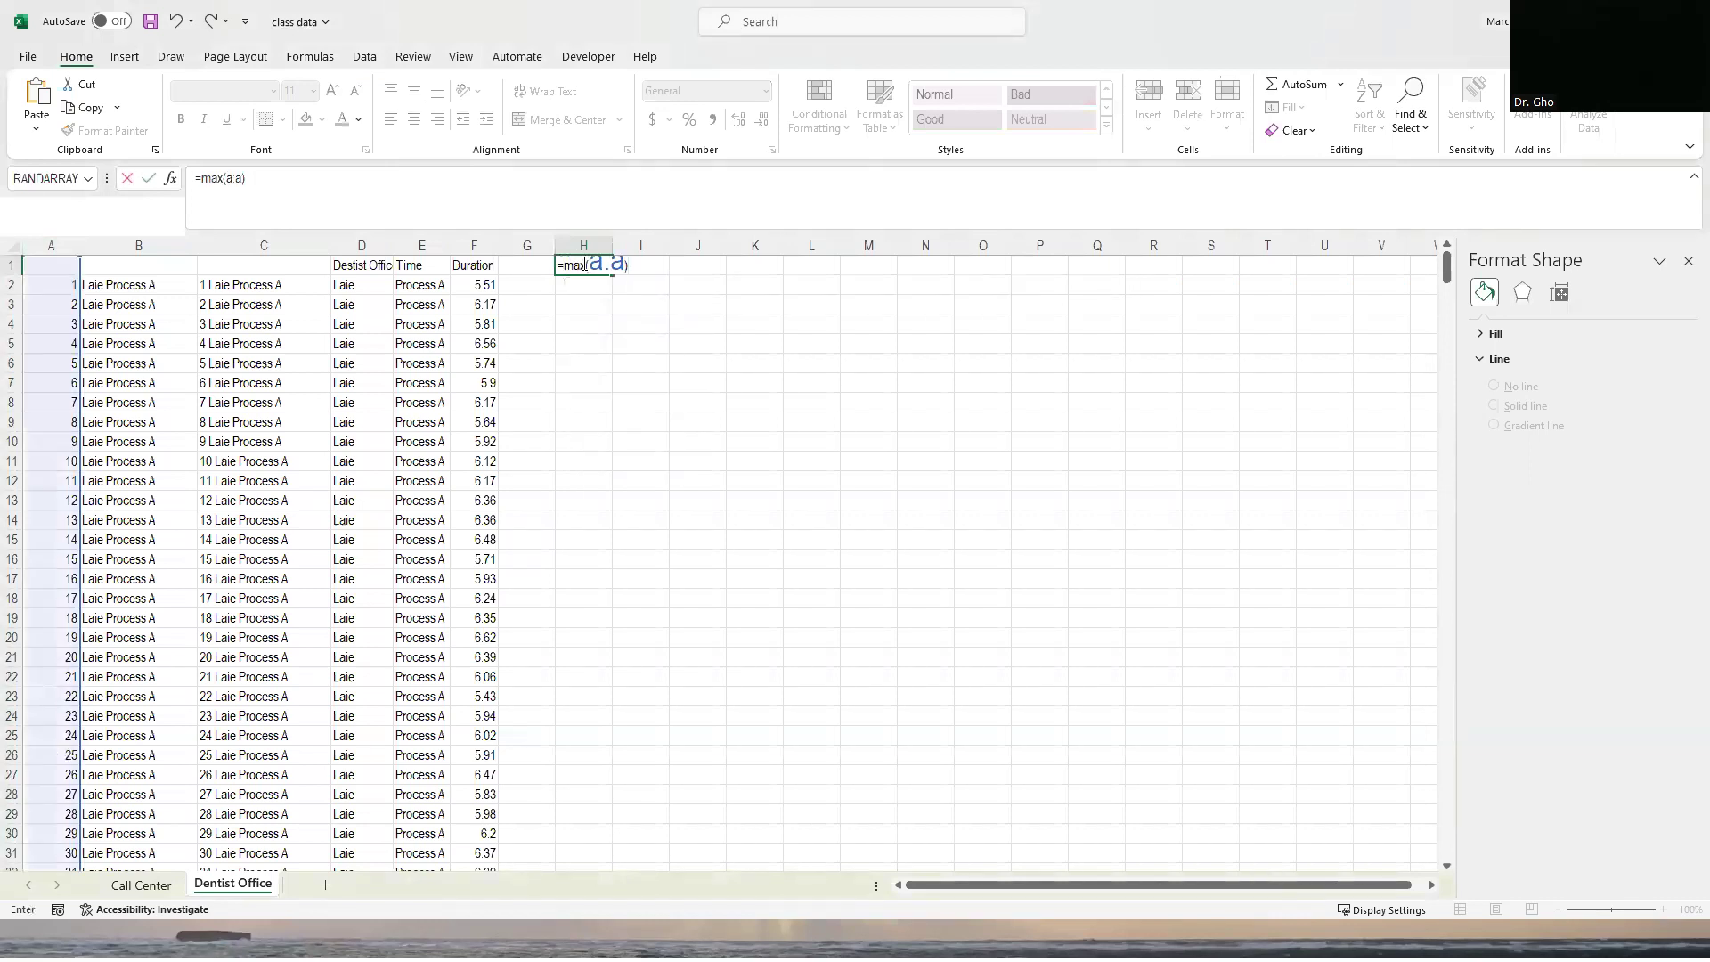
pyautogui.press('Return')
# List the distinct office-process labels from cell H3 downward with the formula =UNIQUE(B:B).
pyautogui.press('Return')
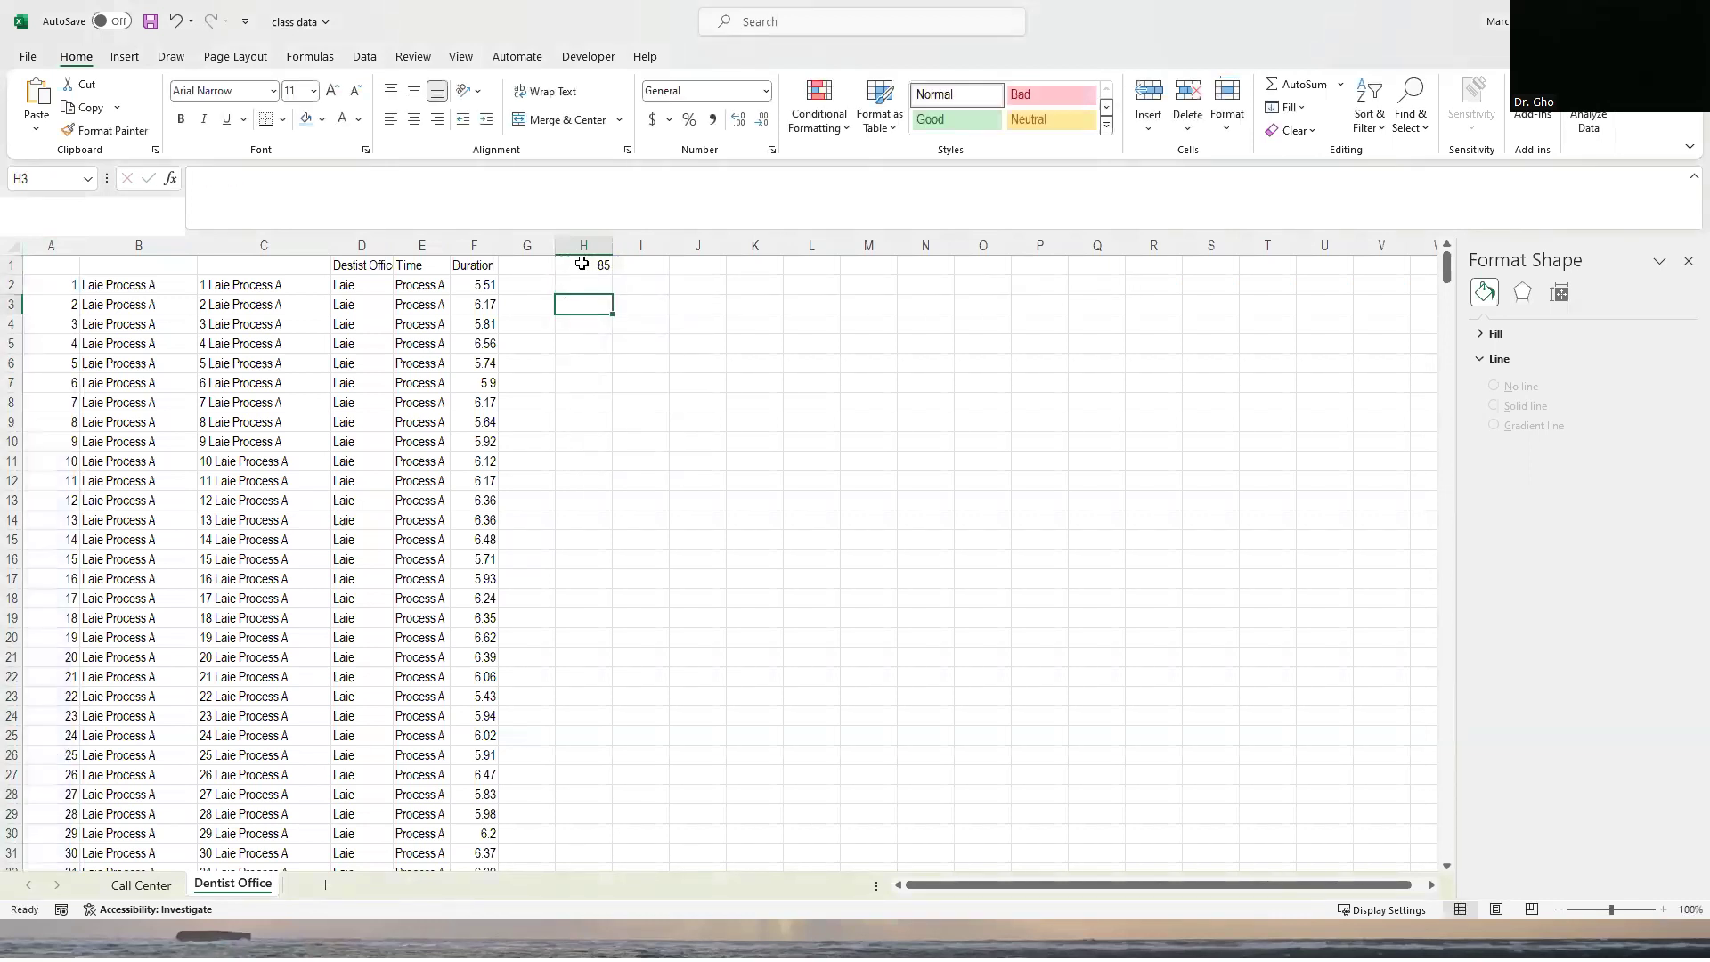
pyautogui.write('=uni')
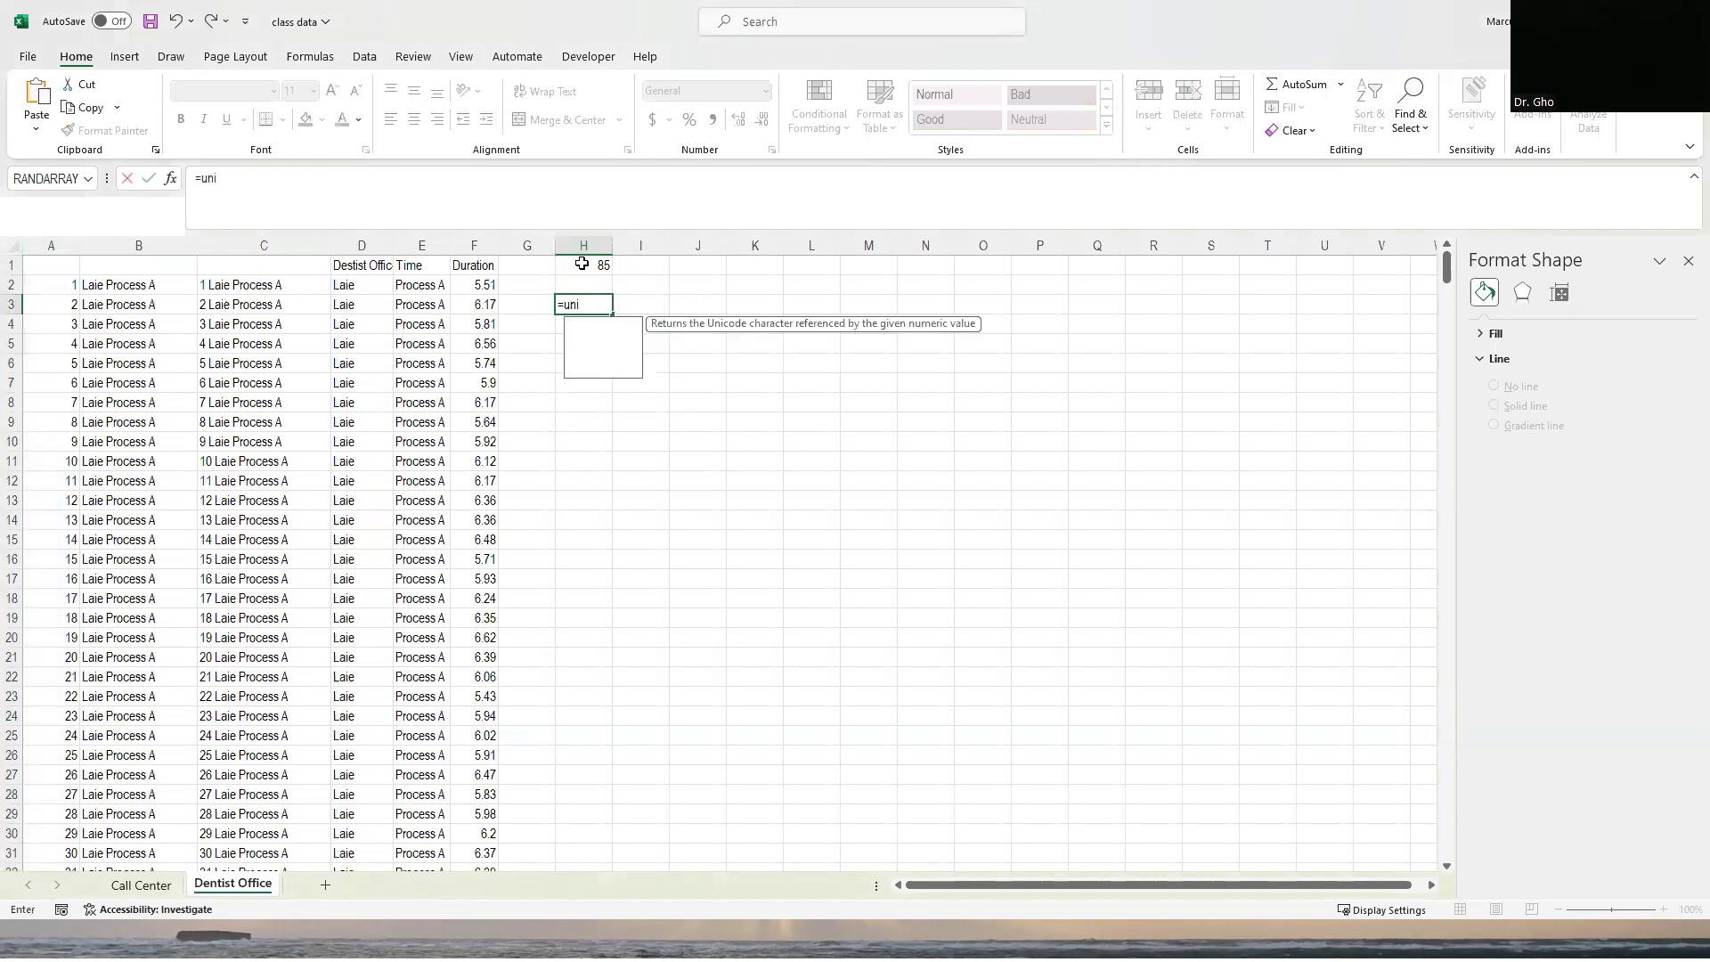
pyautogui.write('que(b:b)')
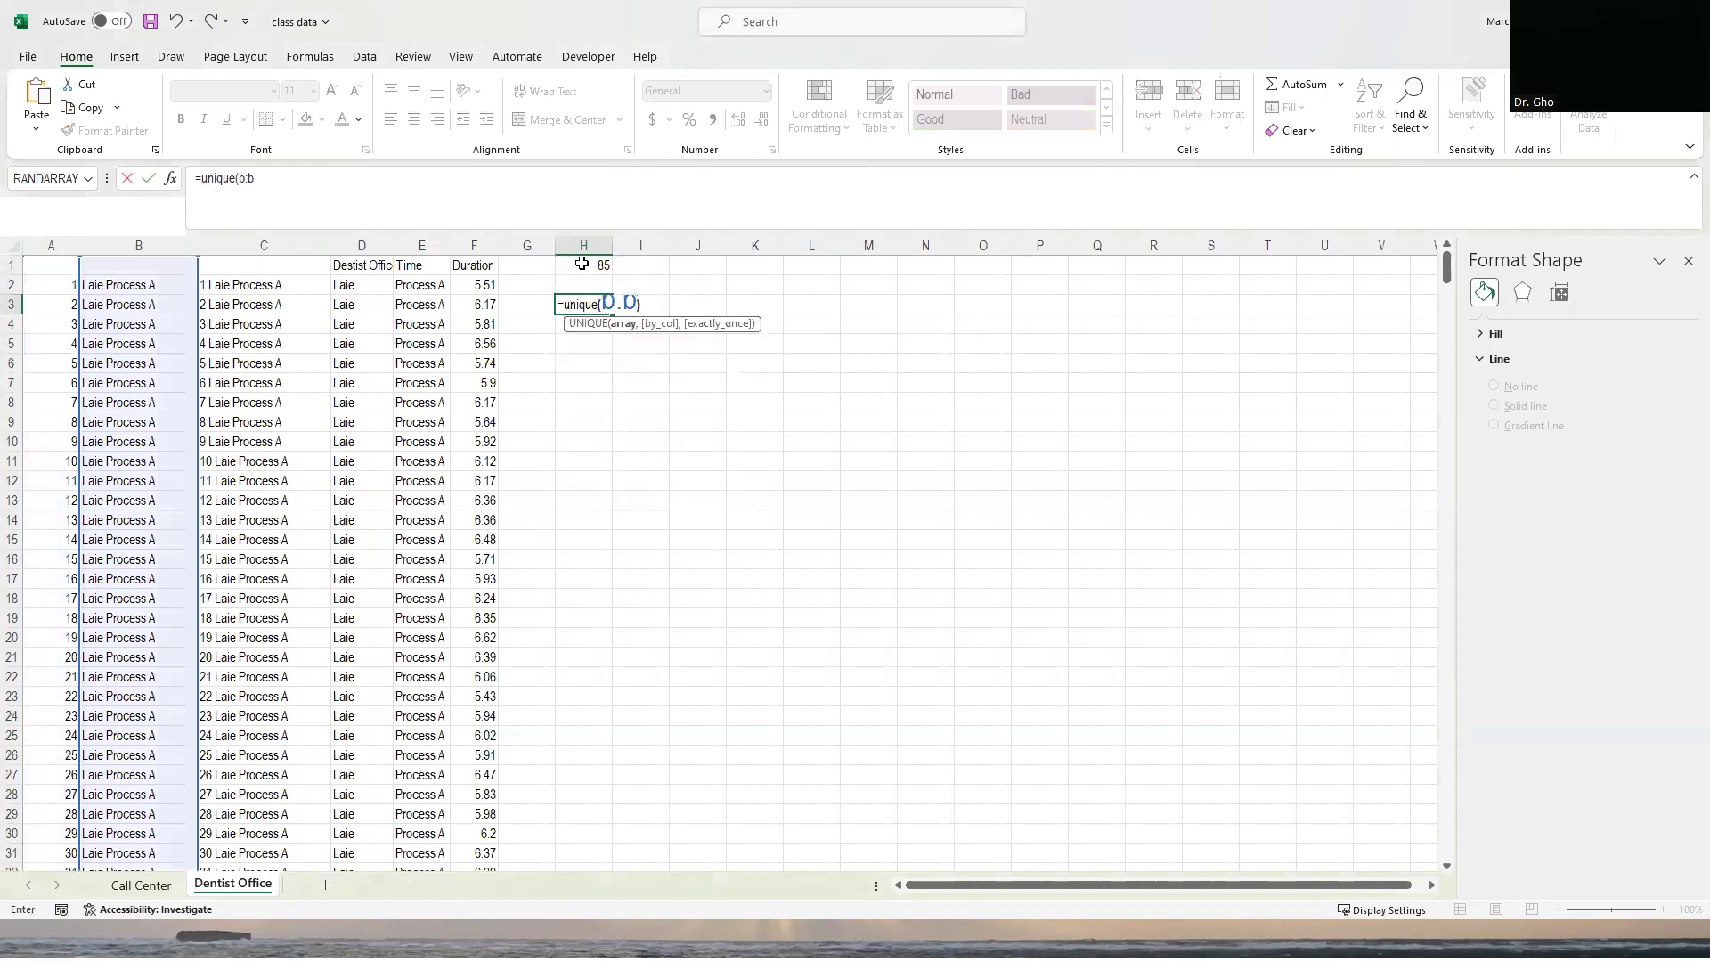
pyautogui.press('Return')
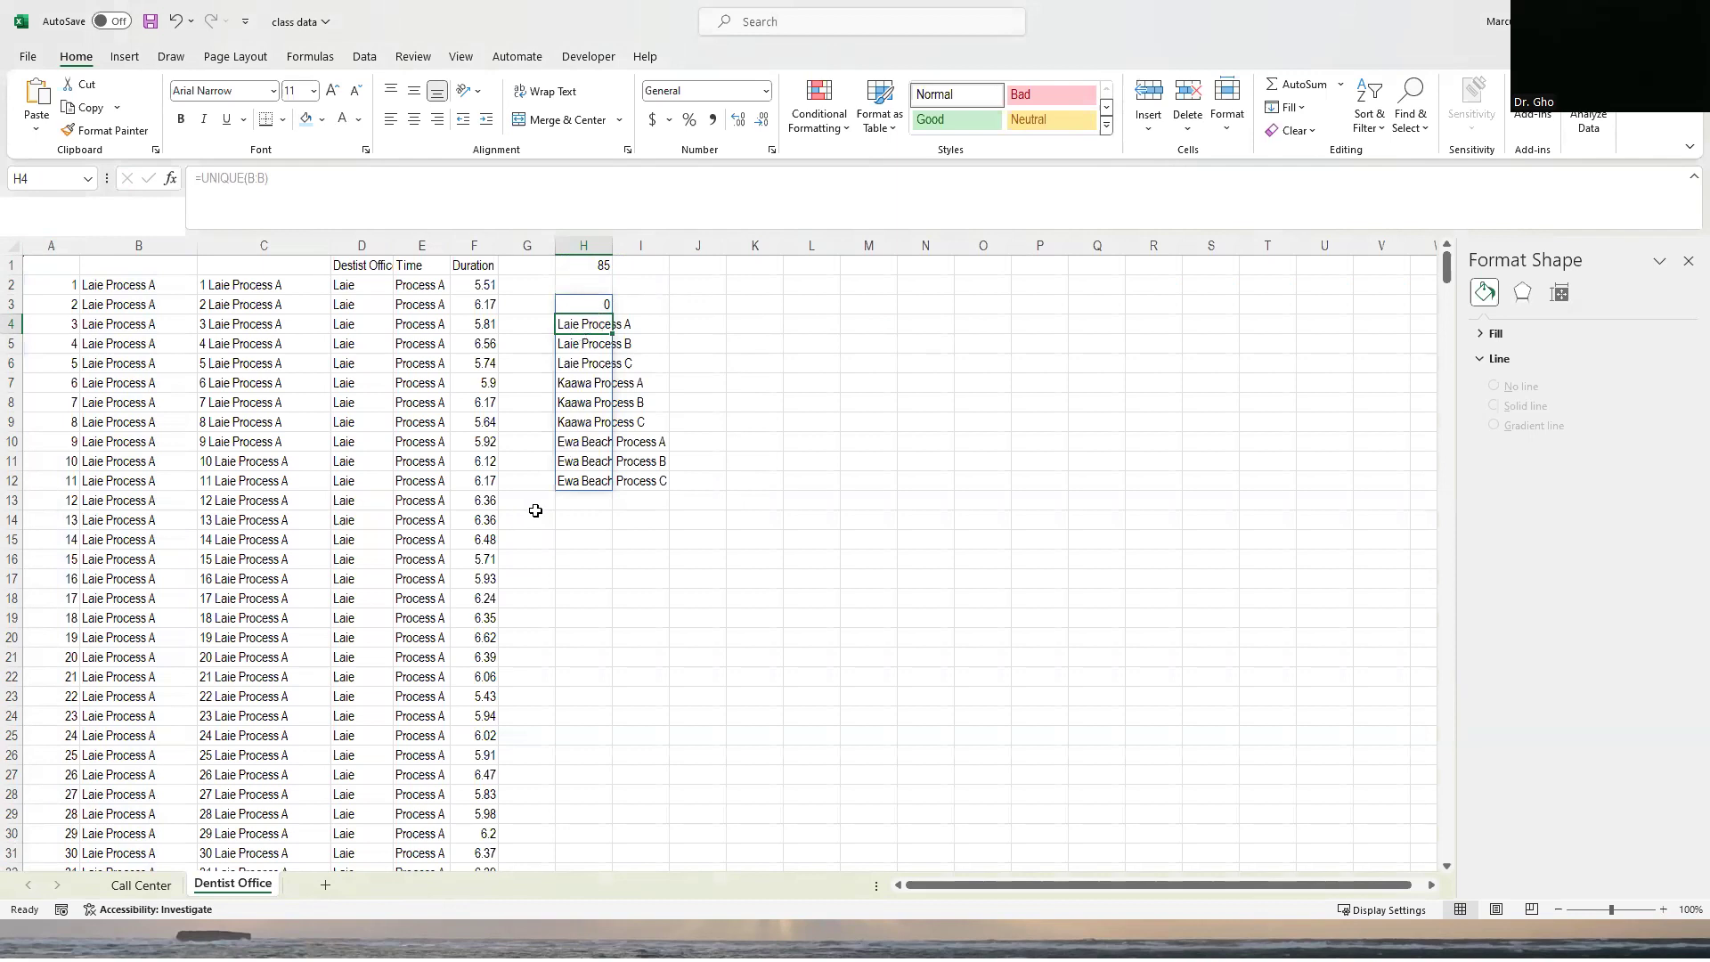
# Copy the office-process labels in H4:H12 and paste them as transposed values across row 1, starting at K1.
pyautogui.moveTo(577, 326); pyautogui.dragTo(585, 466)
pyautogui.hotkey('ctrl', 'c')
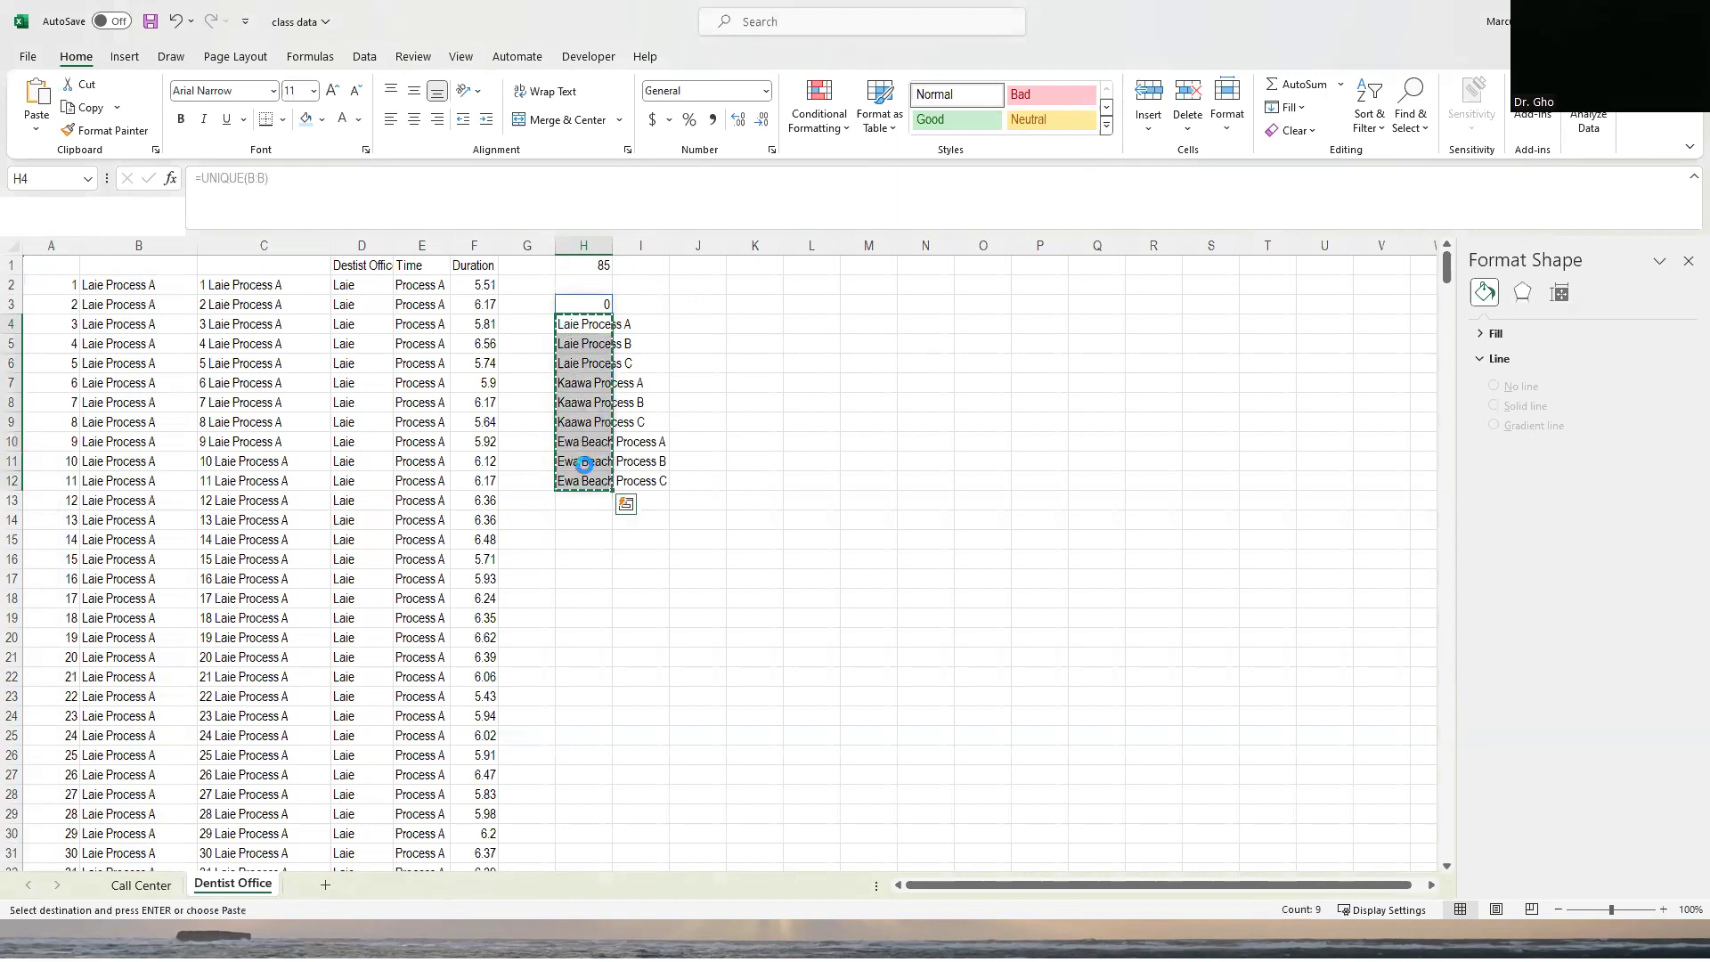
pyautogui.click(758, 269)
pyautogui.rightClick(758, 270)
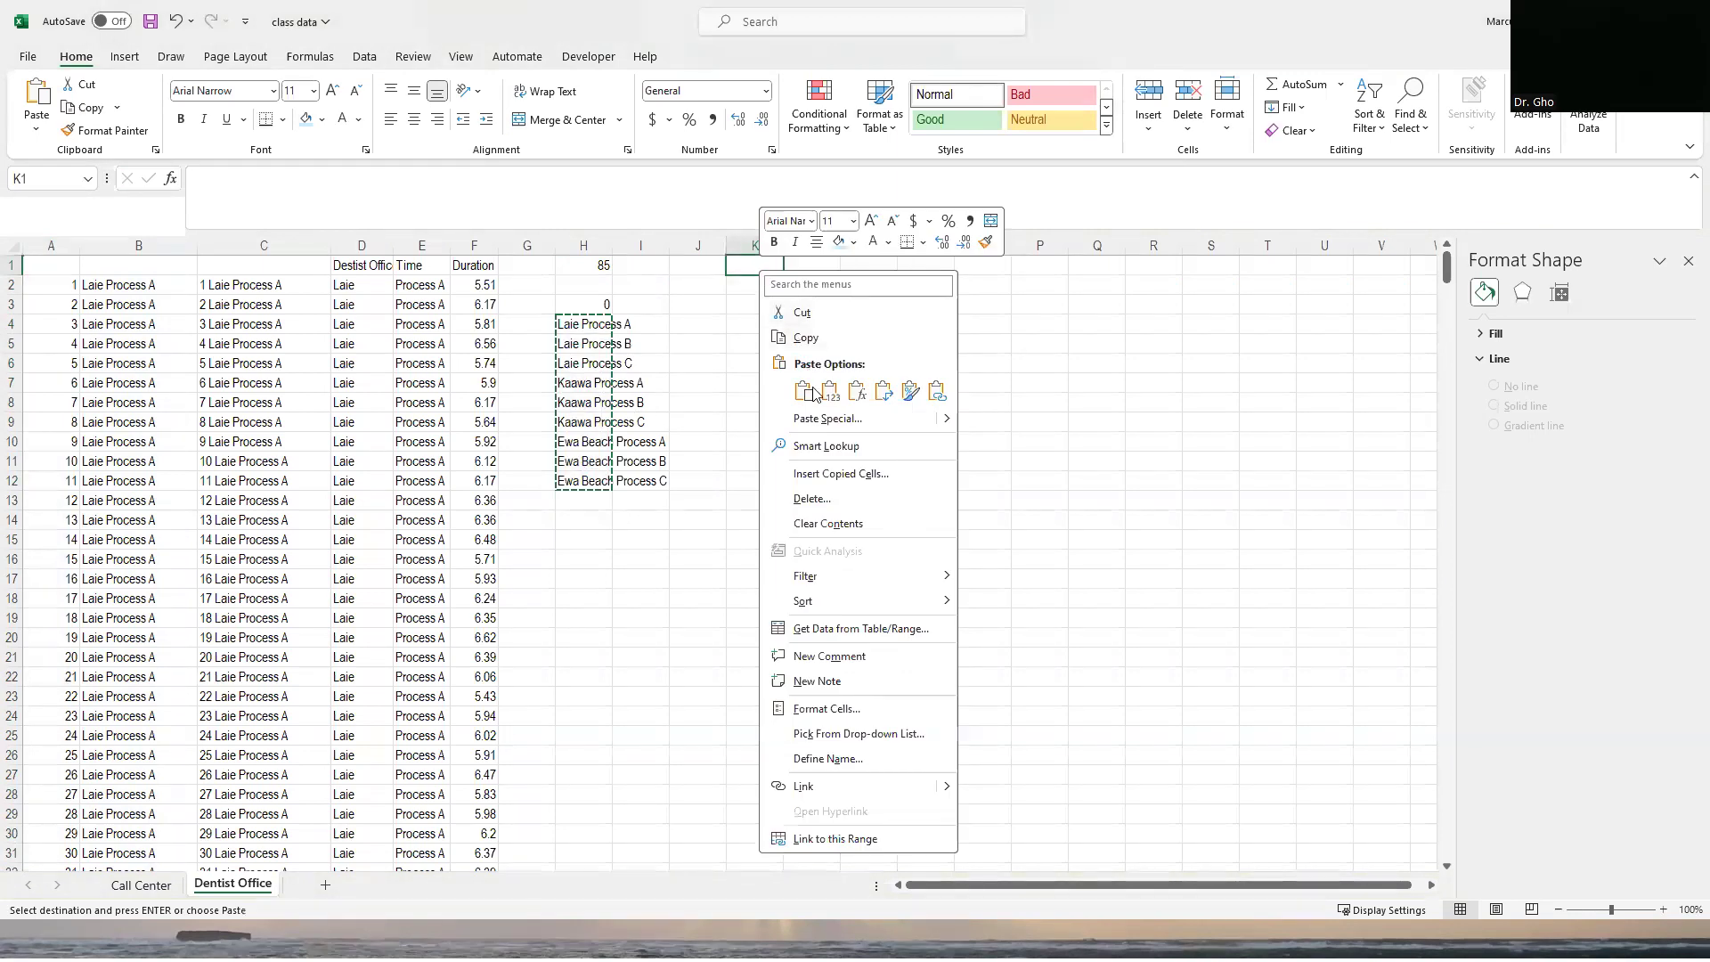
pyautogui.click(827, 419)
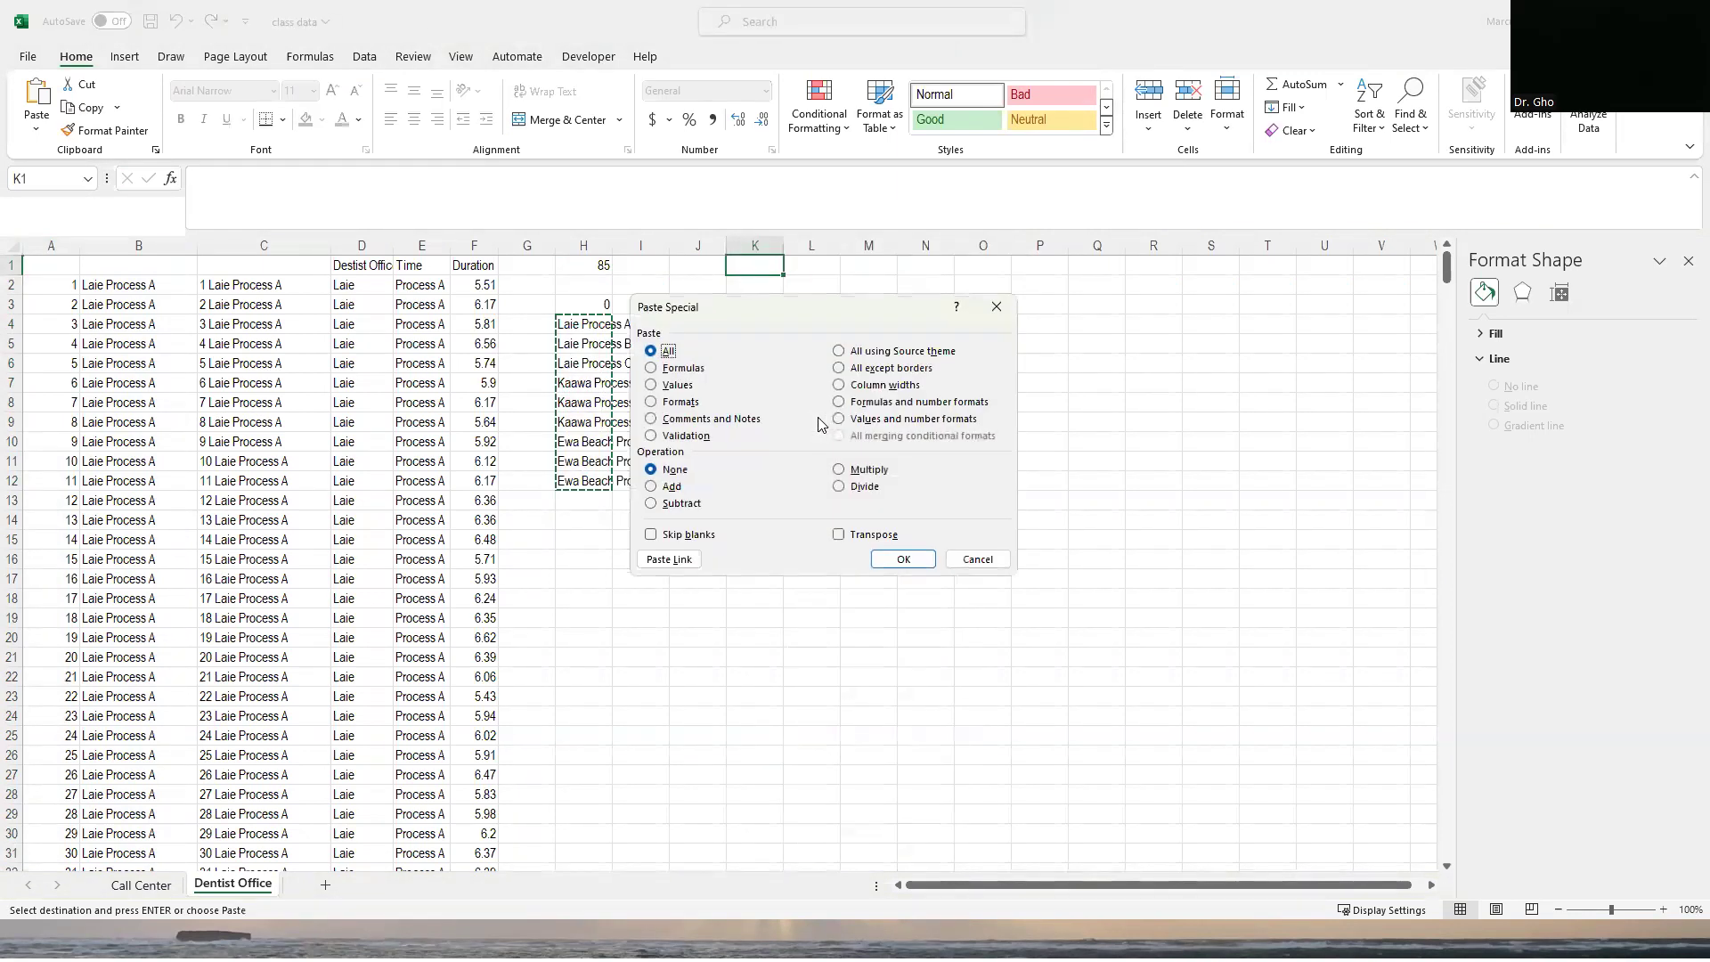
pyautogui.click(673, 385)
pyautogui.click(853, 535)
pyautogui.click(904, 559)
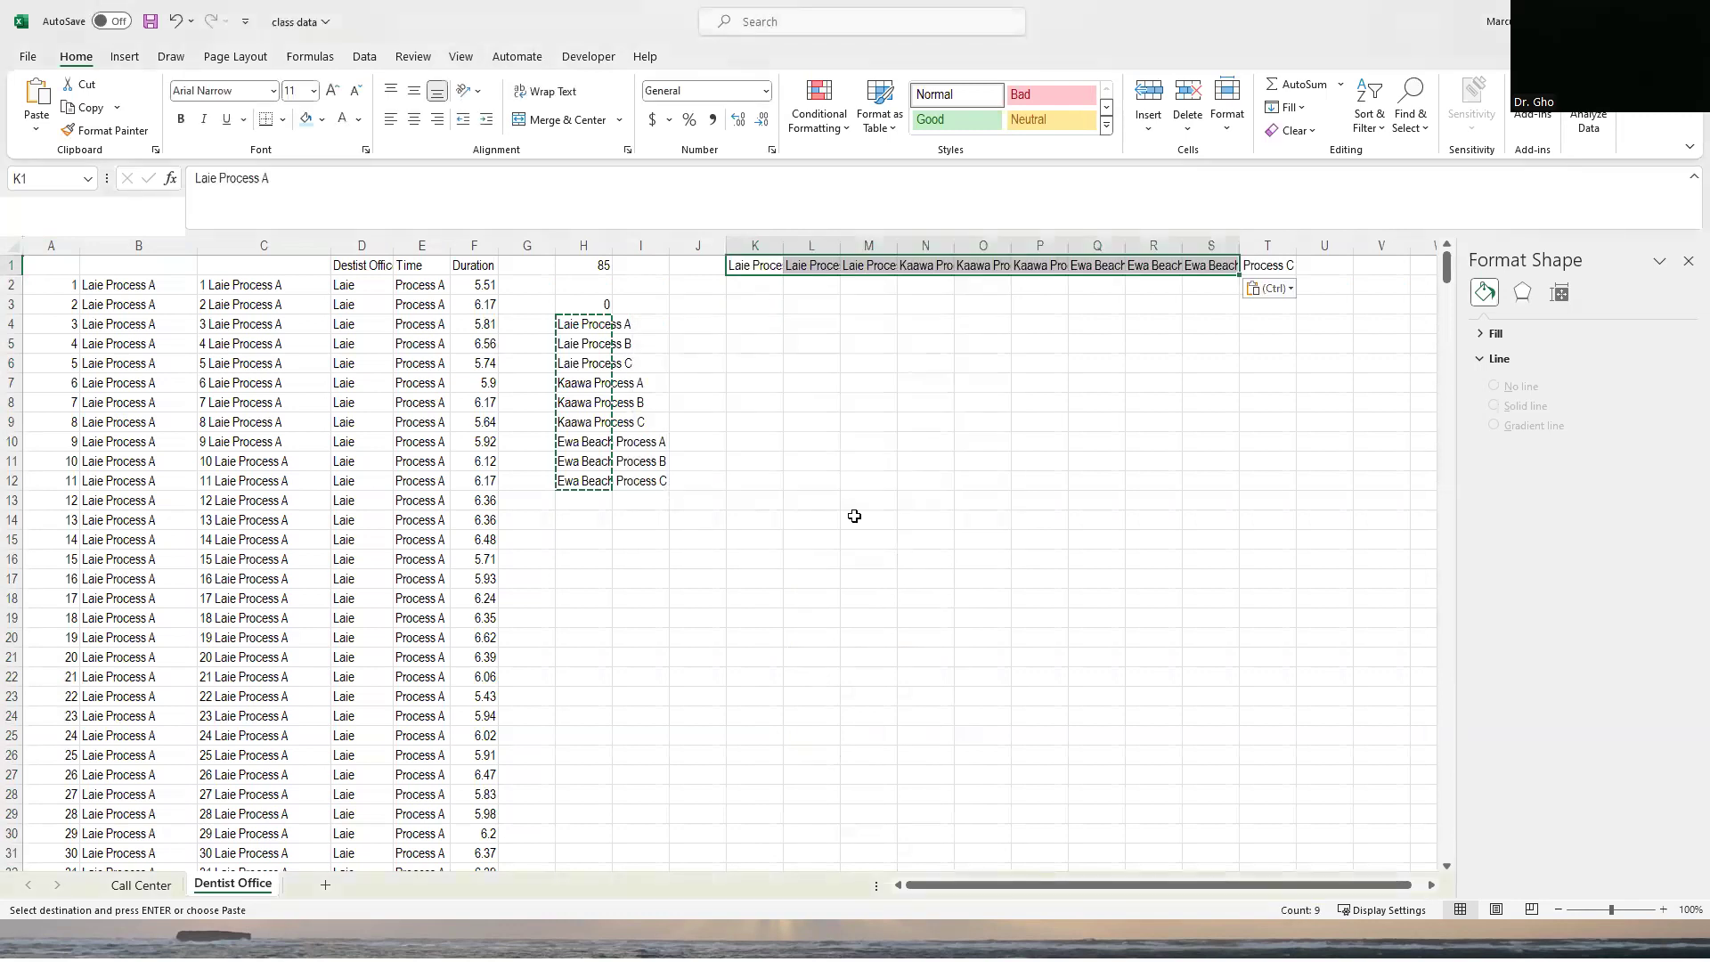
# Widen column H to fit its labels and generate the row numbers from J2 downward with =SEQUENCE(H1).
pyautogui.click(695, 284)
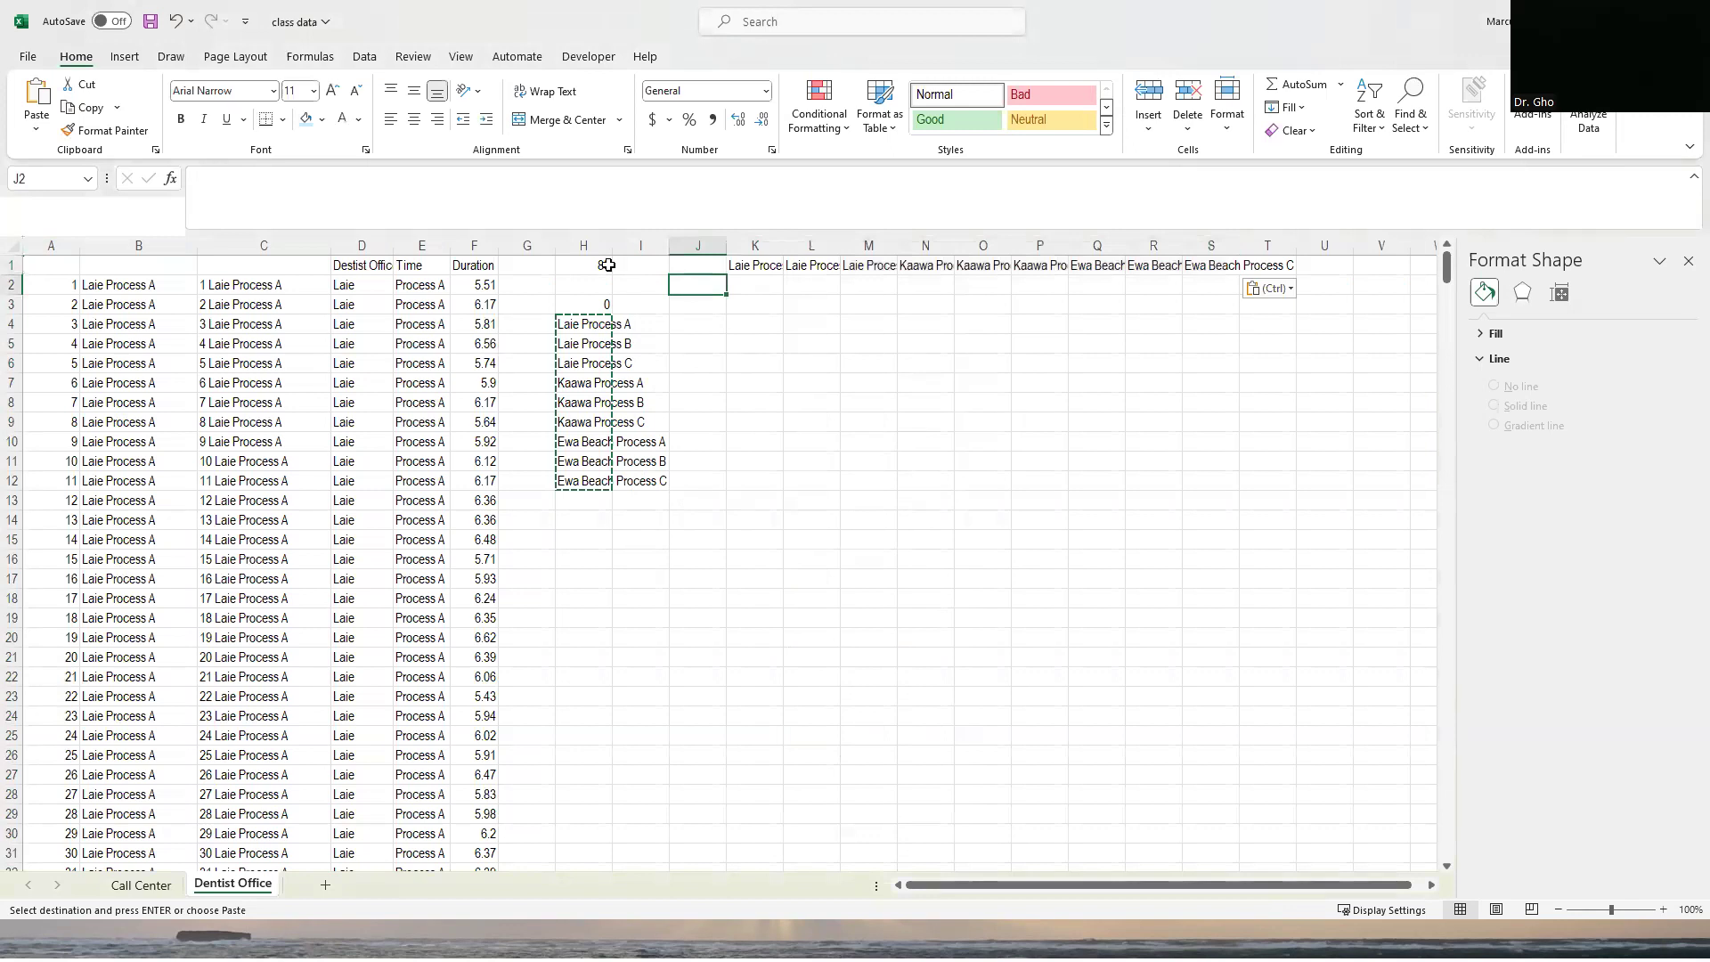
pyautogui.moveTo(612, 245); pyautogui.dragTo(673, 245)
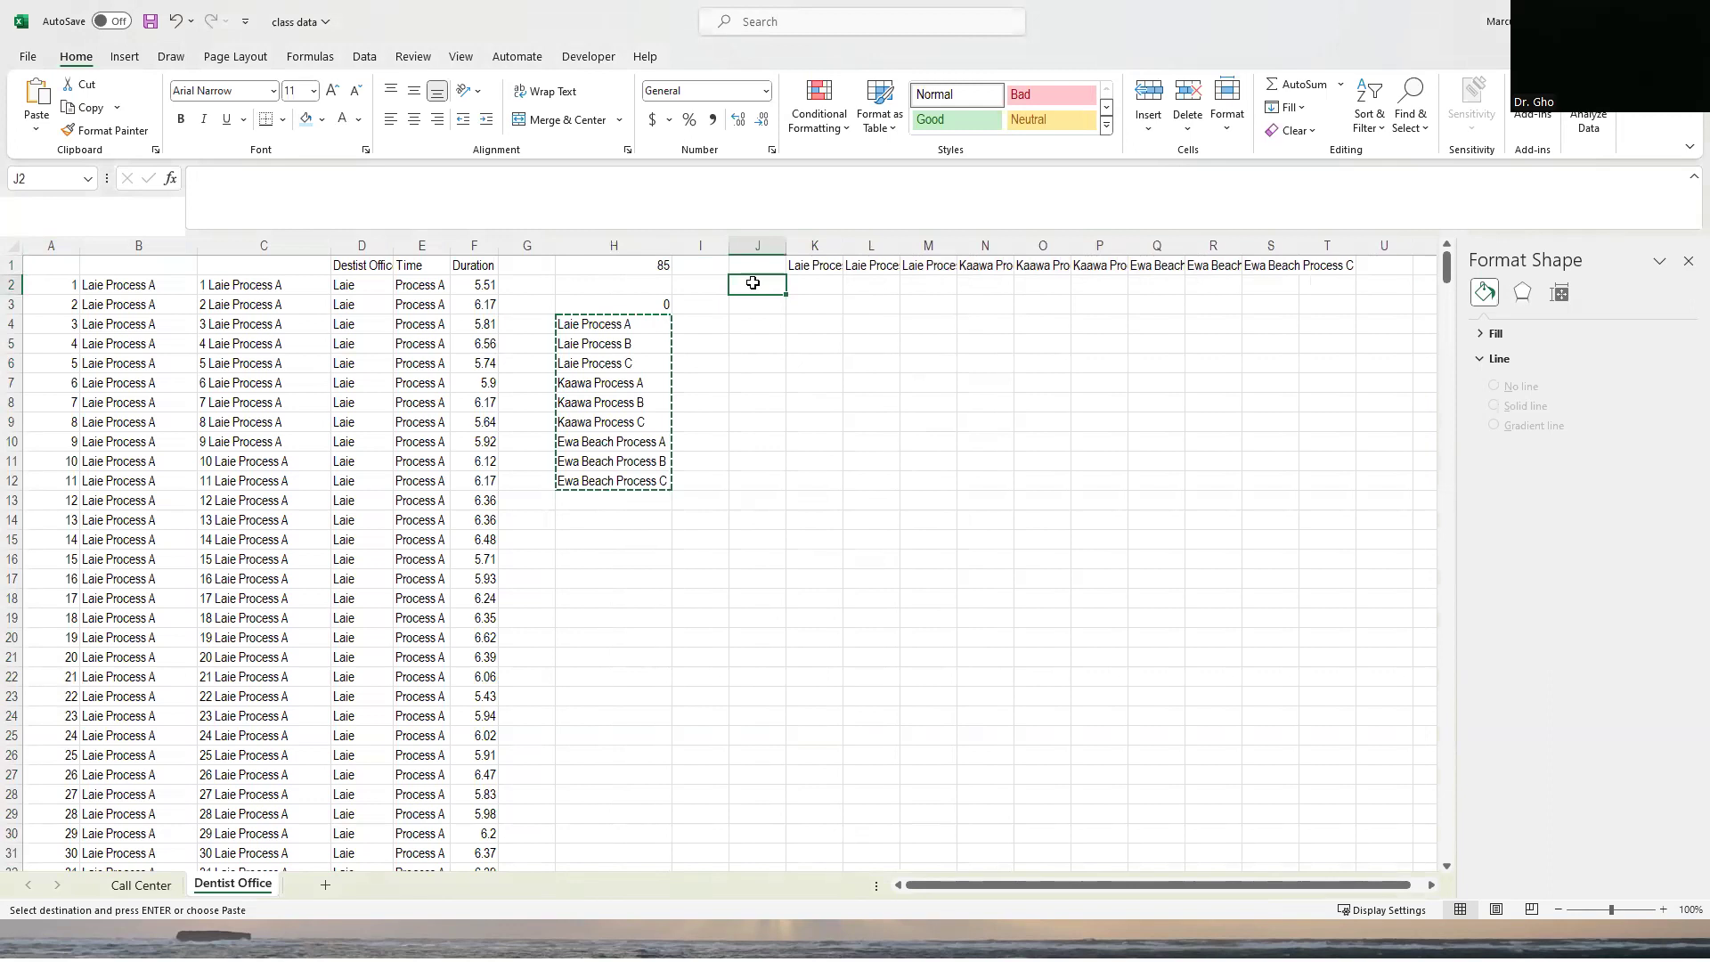
pyautogui.write('=sequence(')
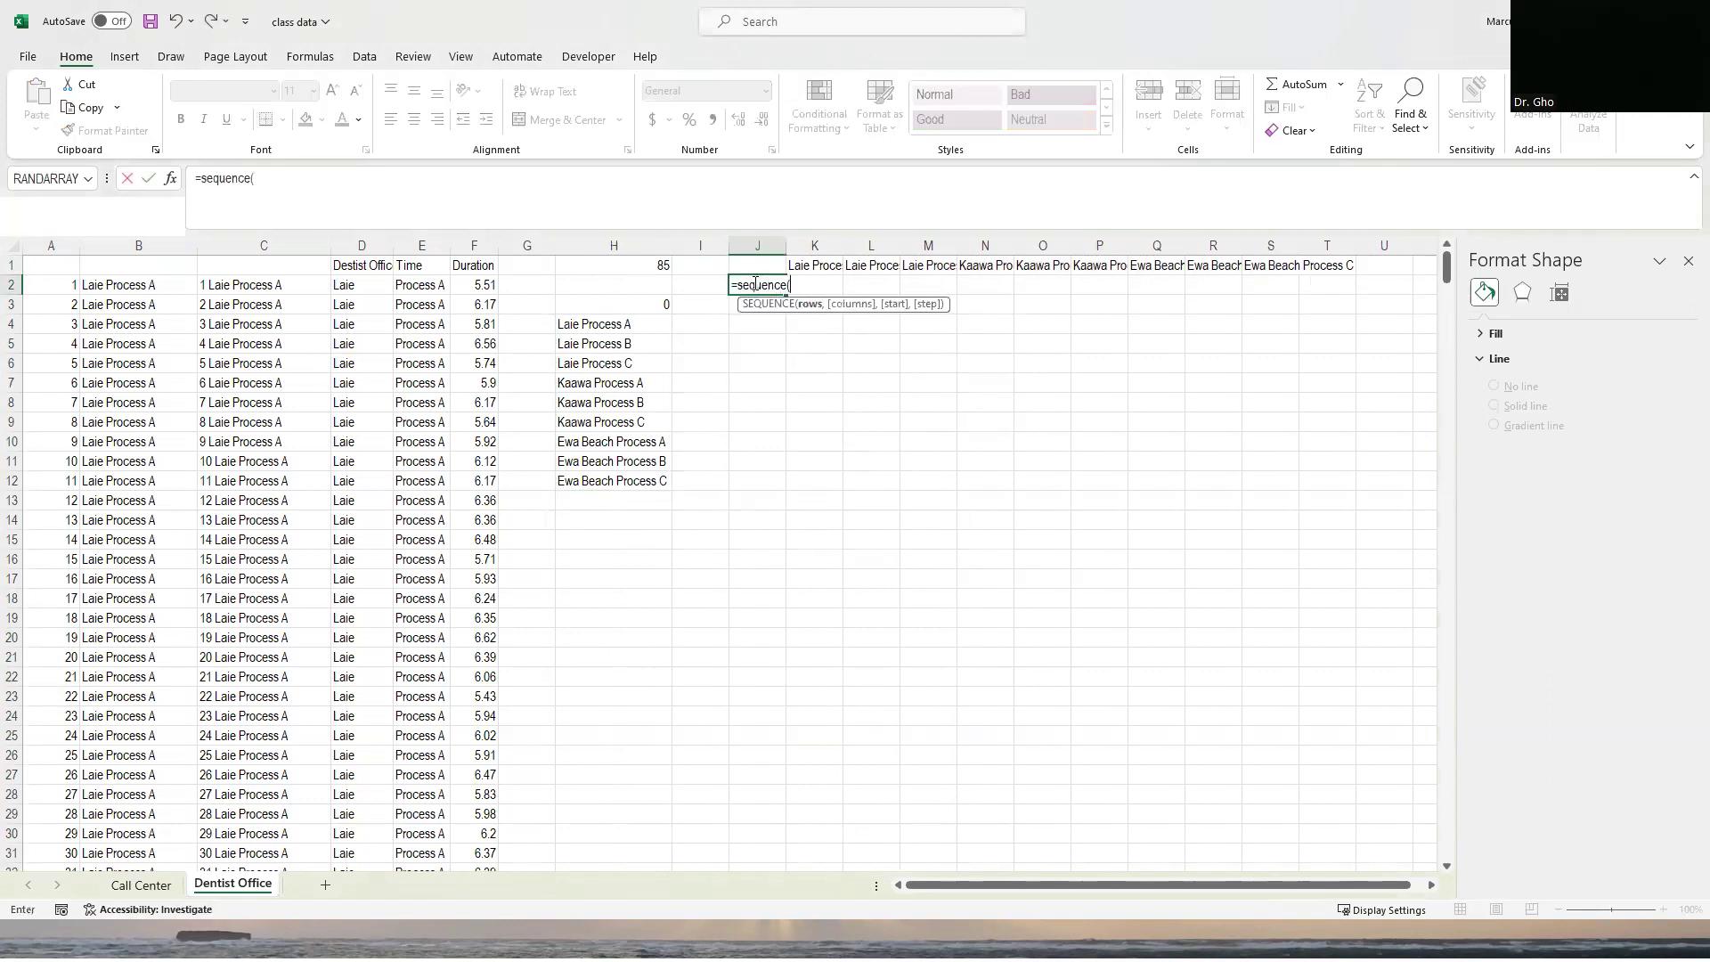
pyautogui.click(659, 260)
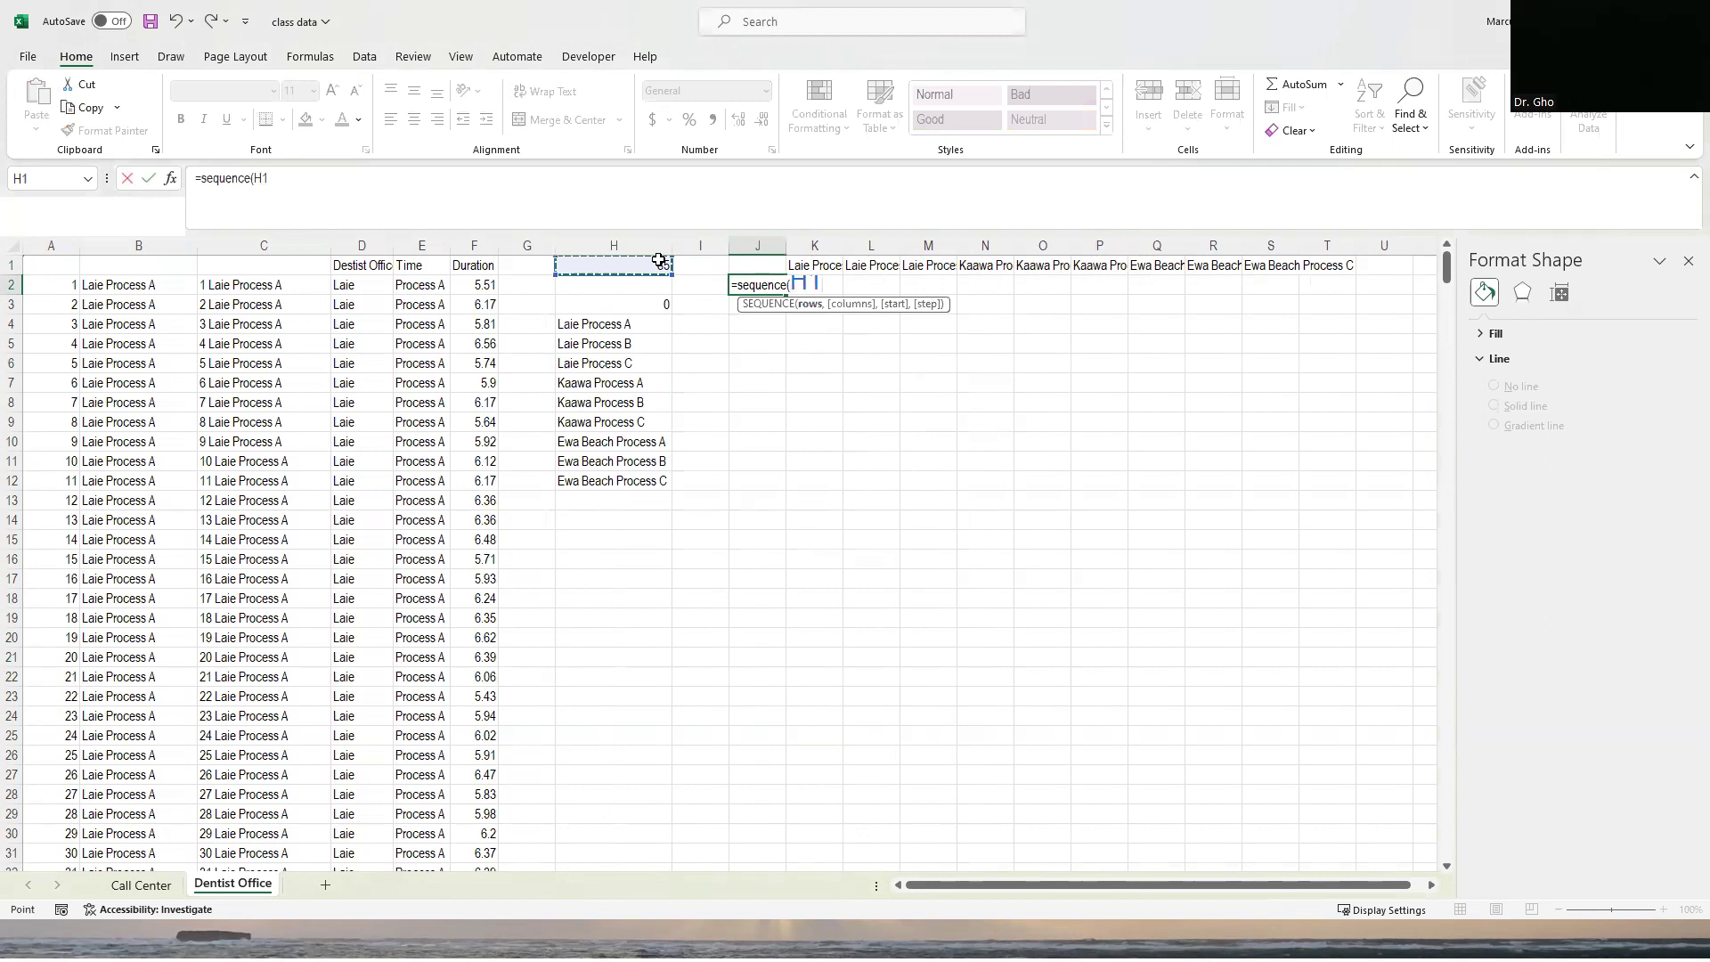
pyautogui.press('Return')
pyautogui.click(777, 325)
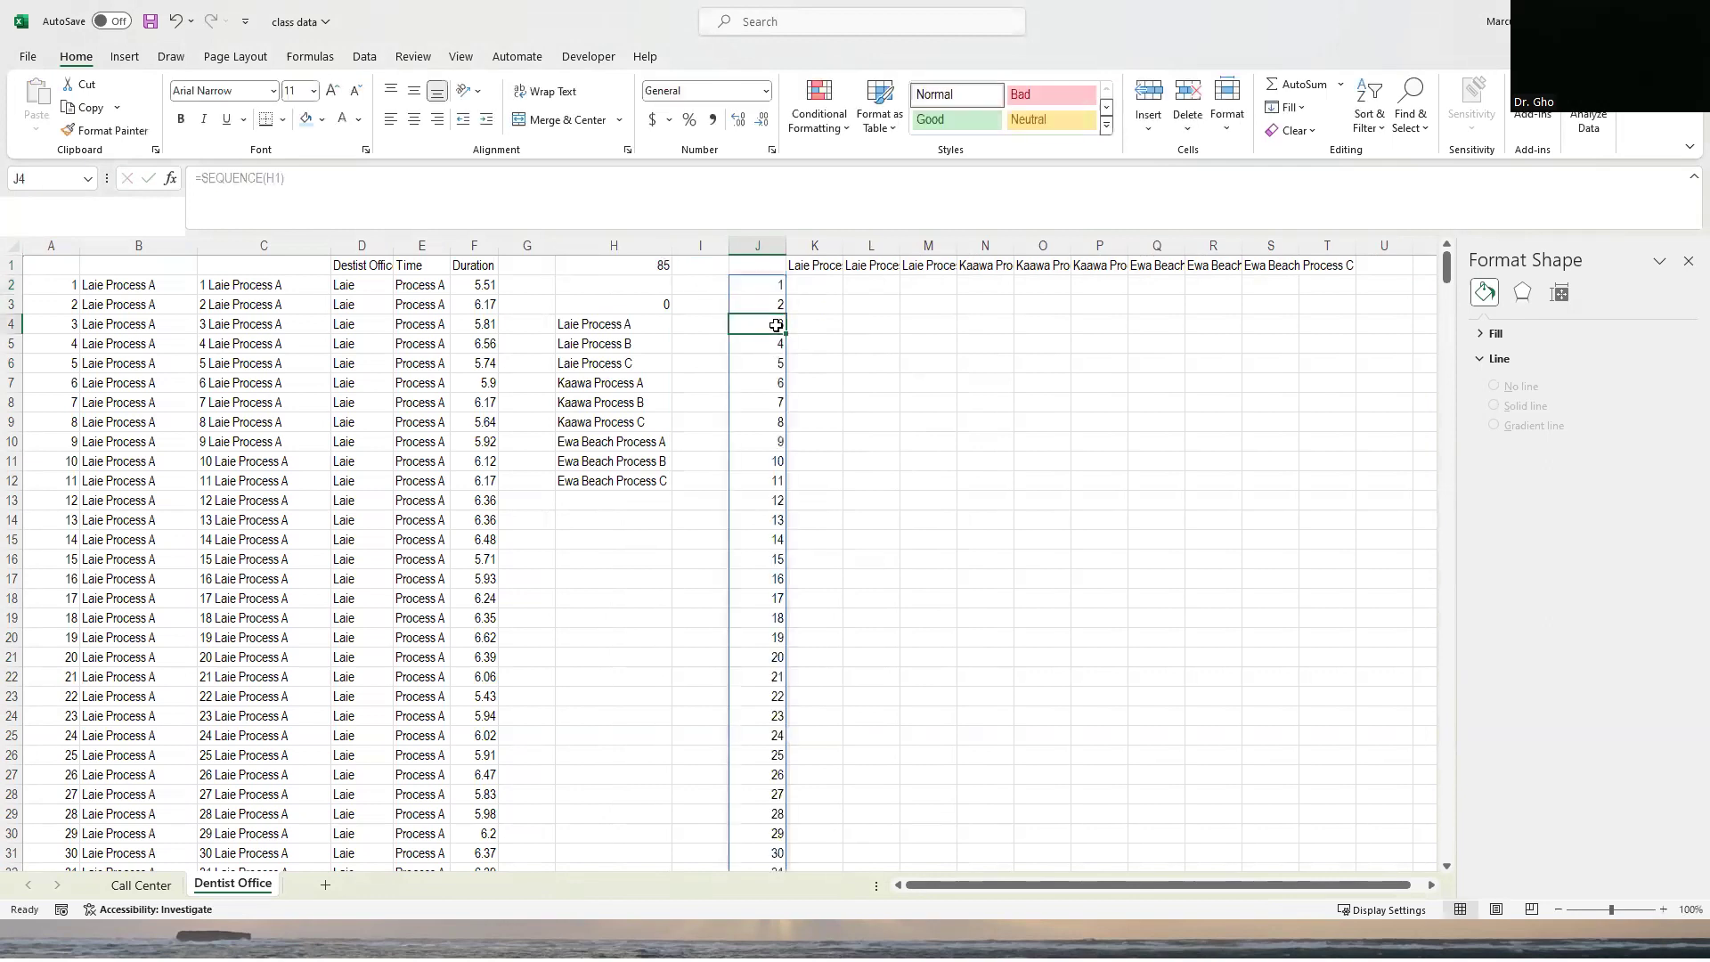
pyautogui.hotkey('ctrl', 'Down')
pyautogui.hotkey('ctrl', 'Up')
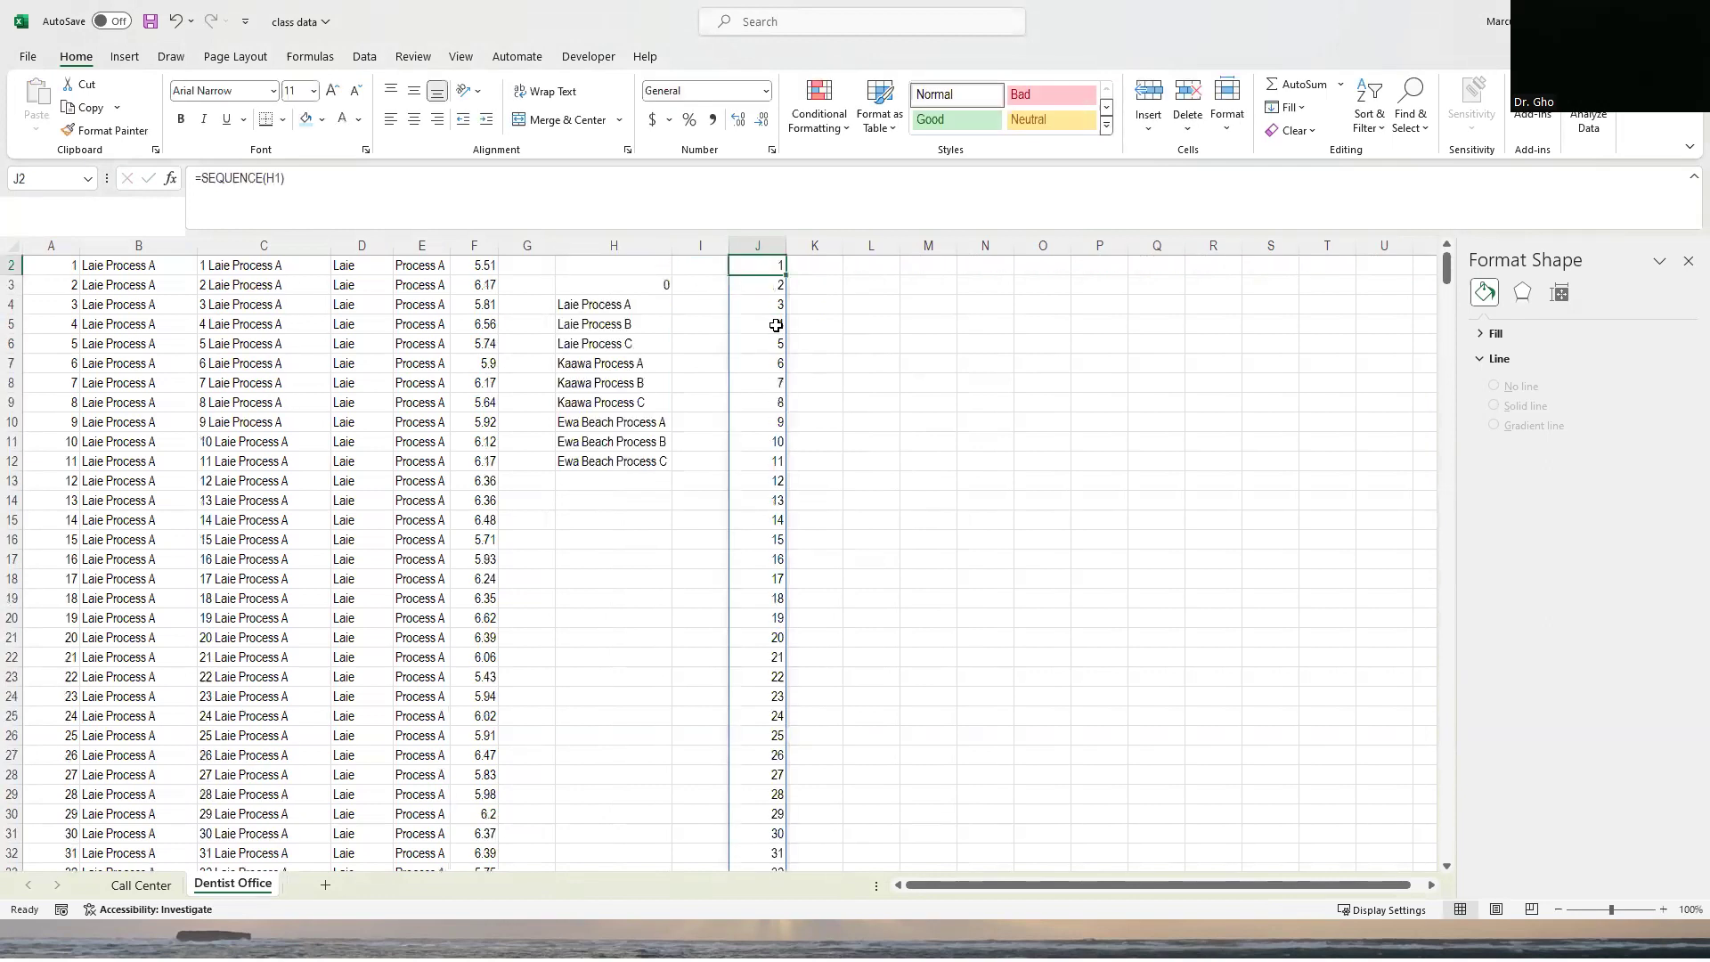
pyautogui.scroll(1, 777, 326)
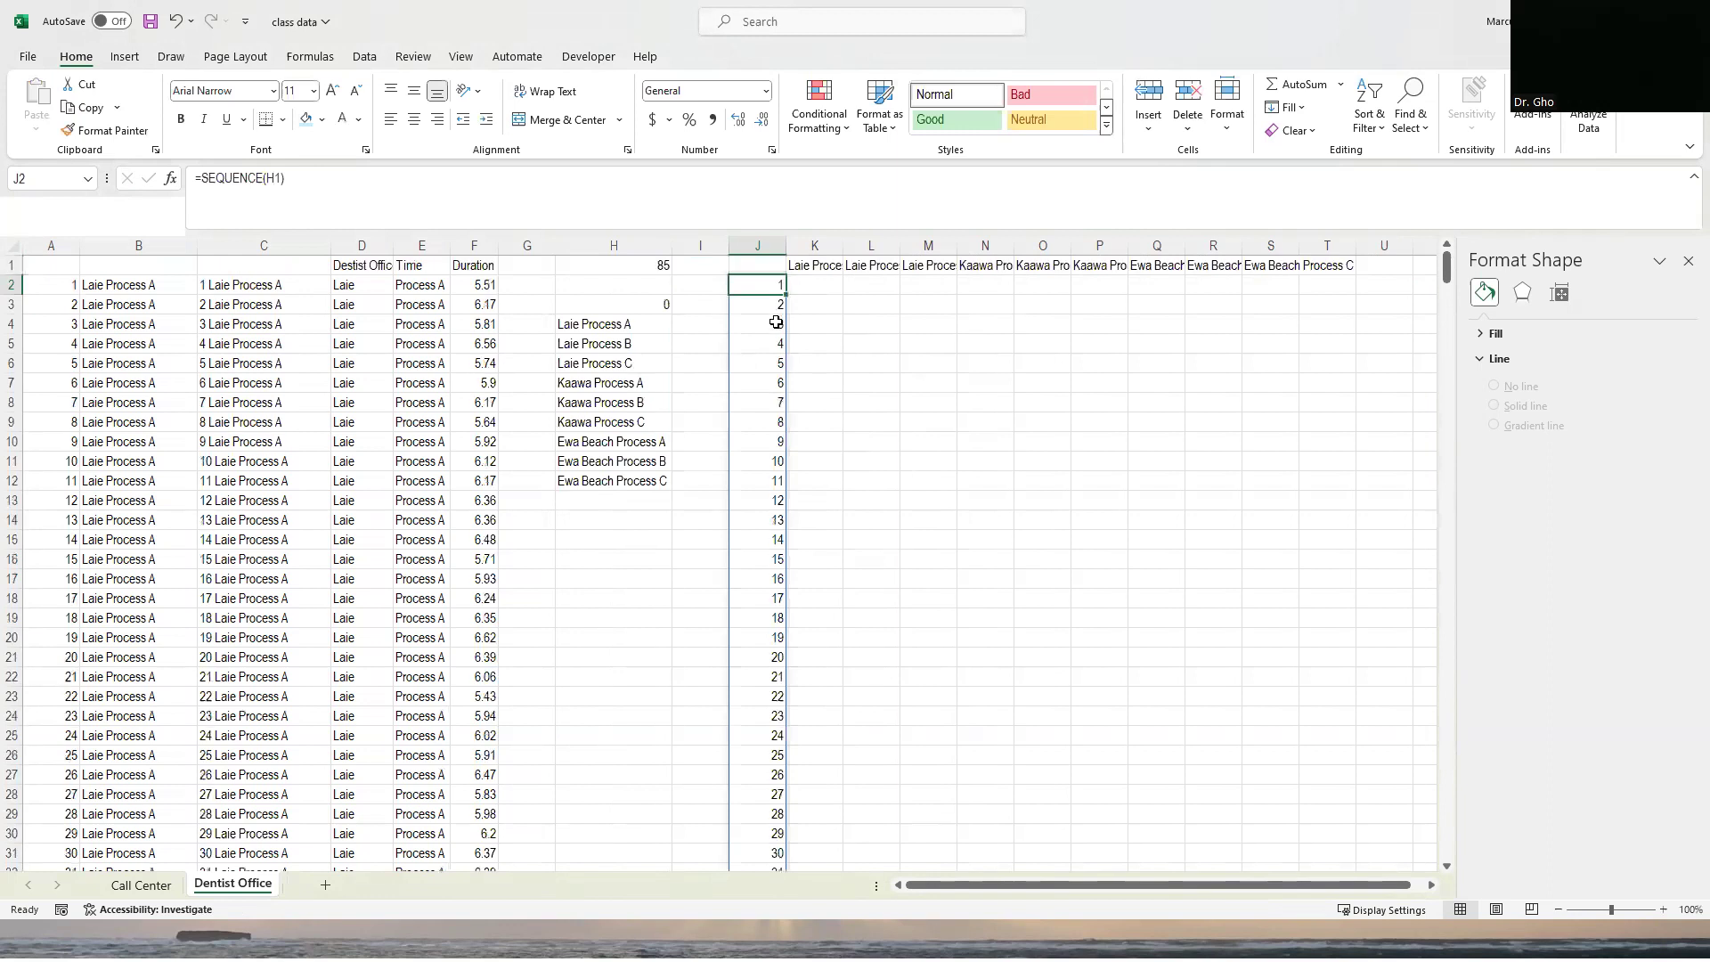
pyautogui.click(813, 288)
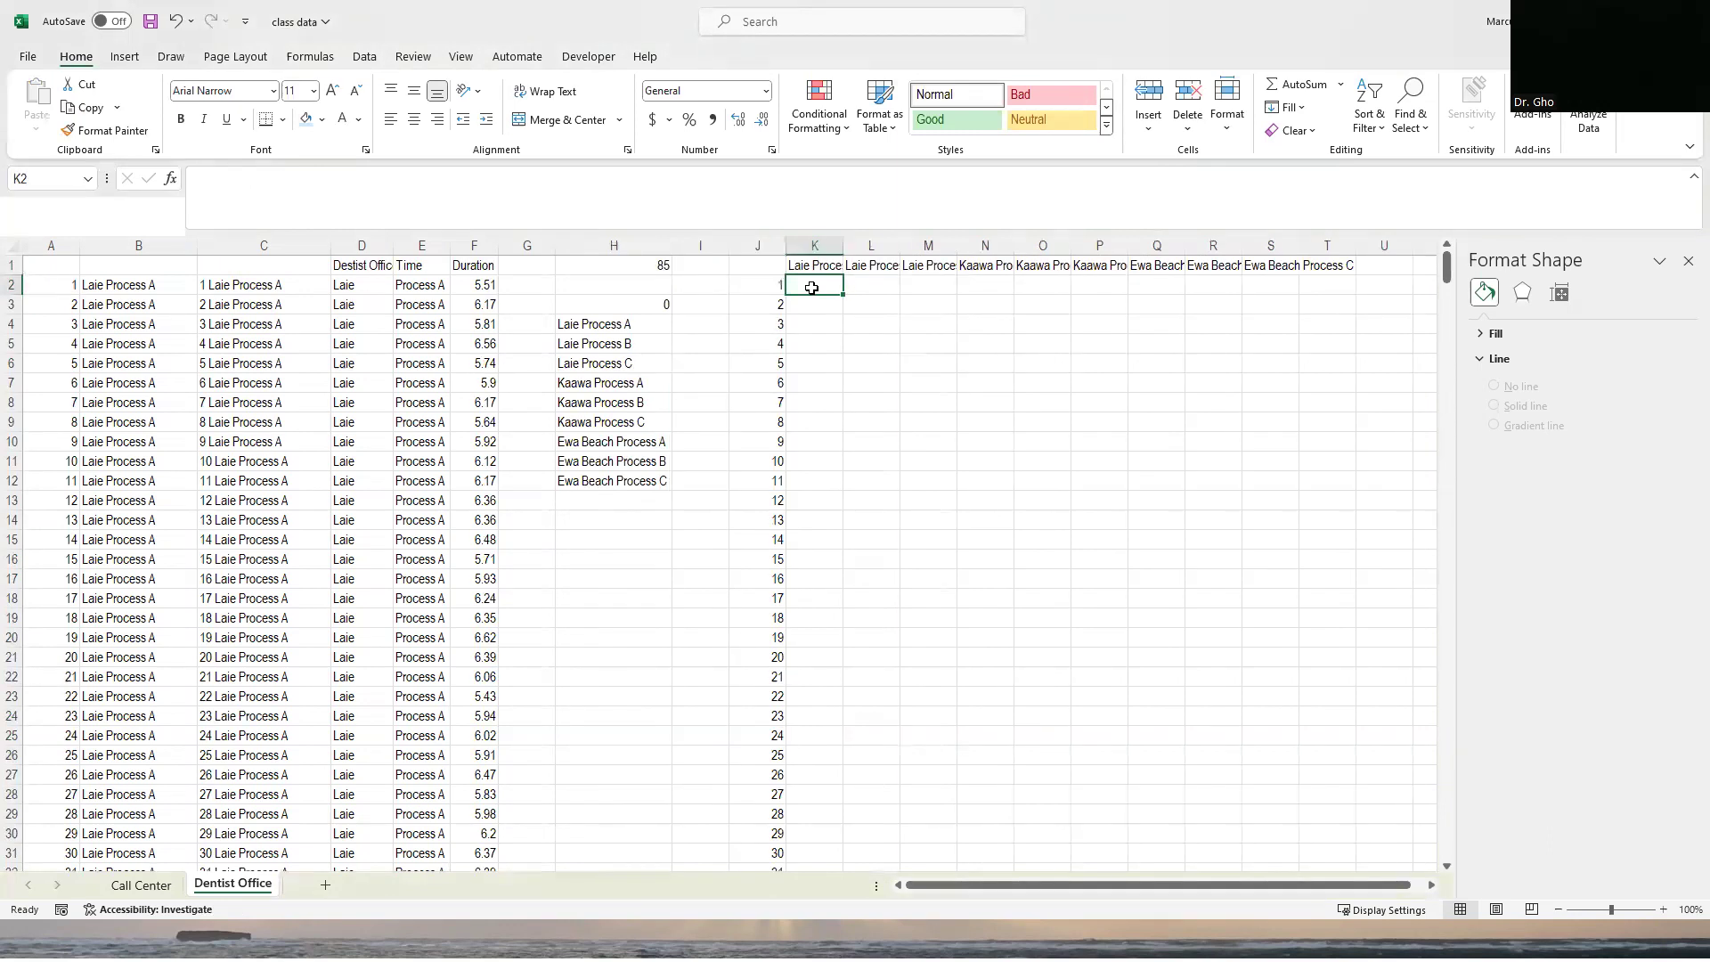
pyautogui.click(228, 285)
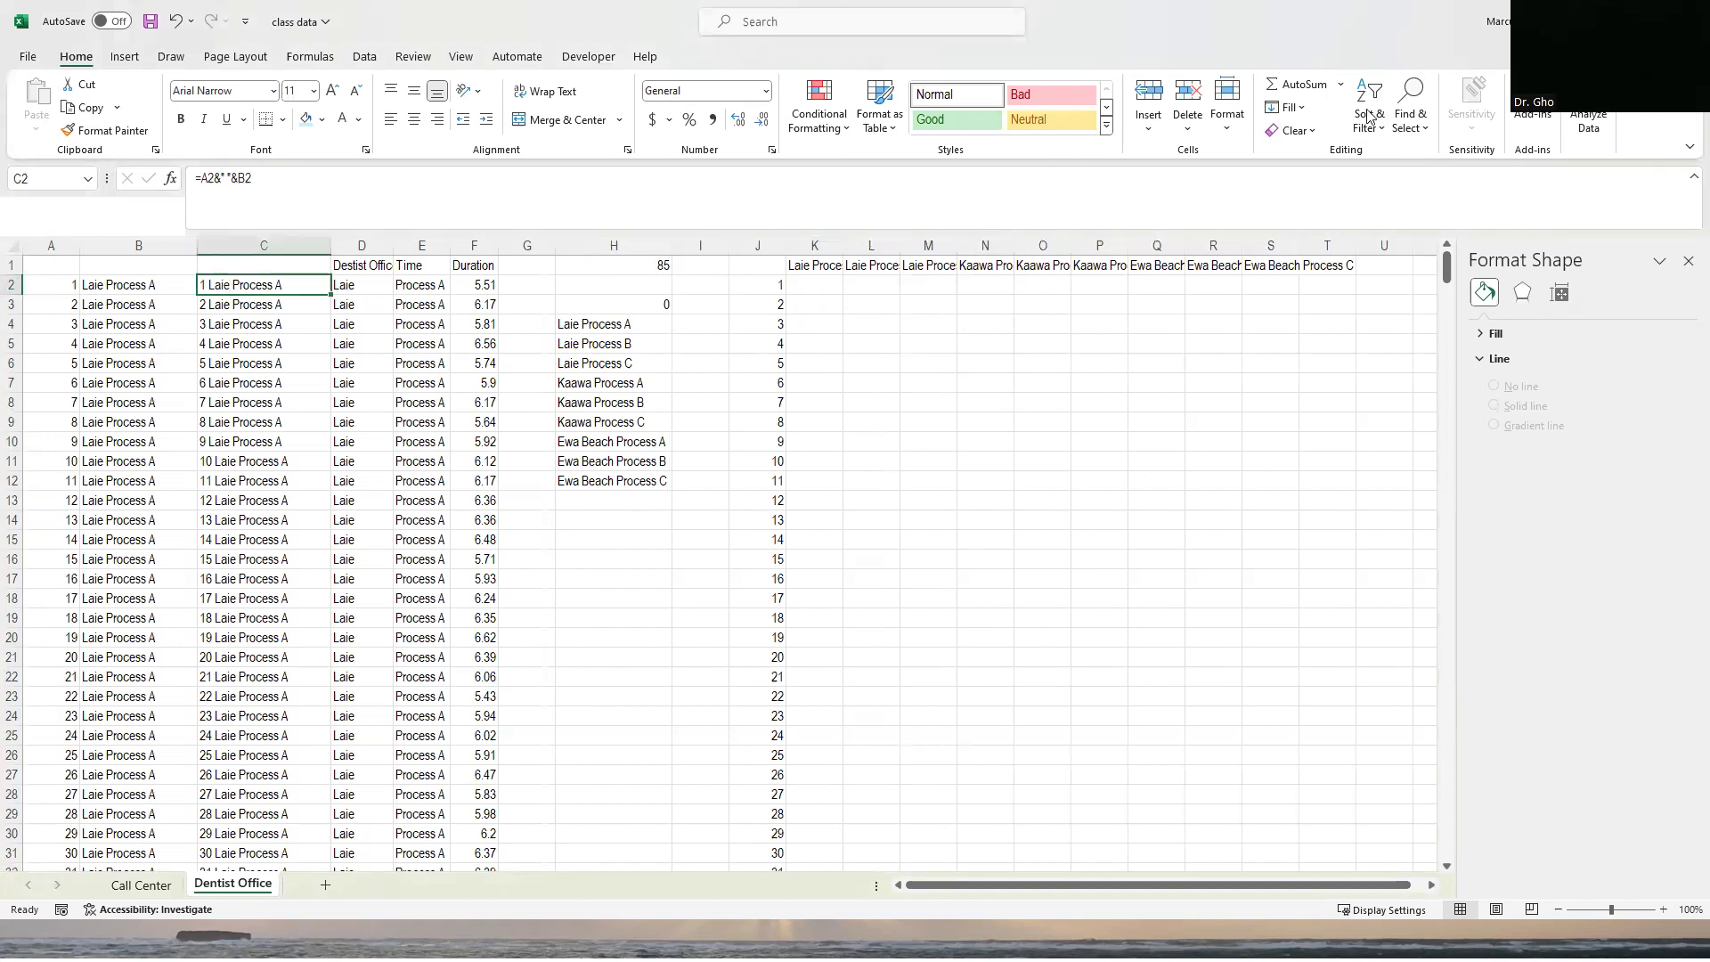
pyautogui.moveTo(217, 269)
pyautogui.mouseDown()
pyautogui.moveTo(287, 308)
pyautogui.moveTo(242, 266)
pyautogui.moveTo(214, 271)
pyautogui.moveTo(299, 277)
pyautogui.mouseUp()
pyautogui.moveTo(479, 266)
pyautogui.mouseDown()
pyautogui.moveTo(446, 289)
pyautogui.moveTo(508, 281)
pyautogui.moveTo(457, 263)
pyautogui.mouseUp()
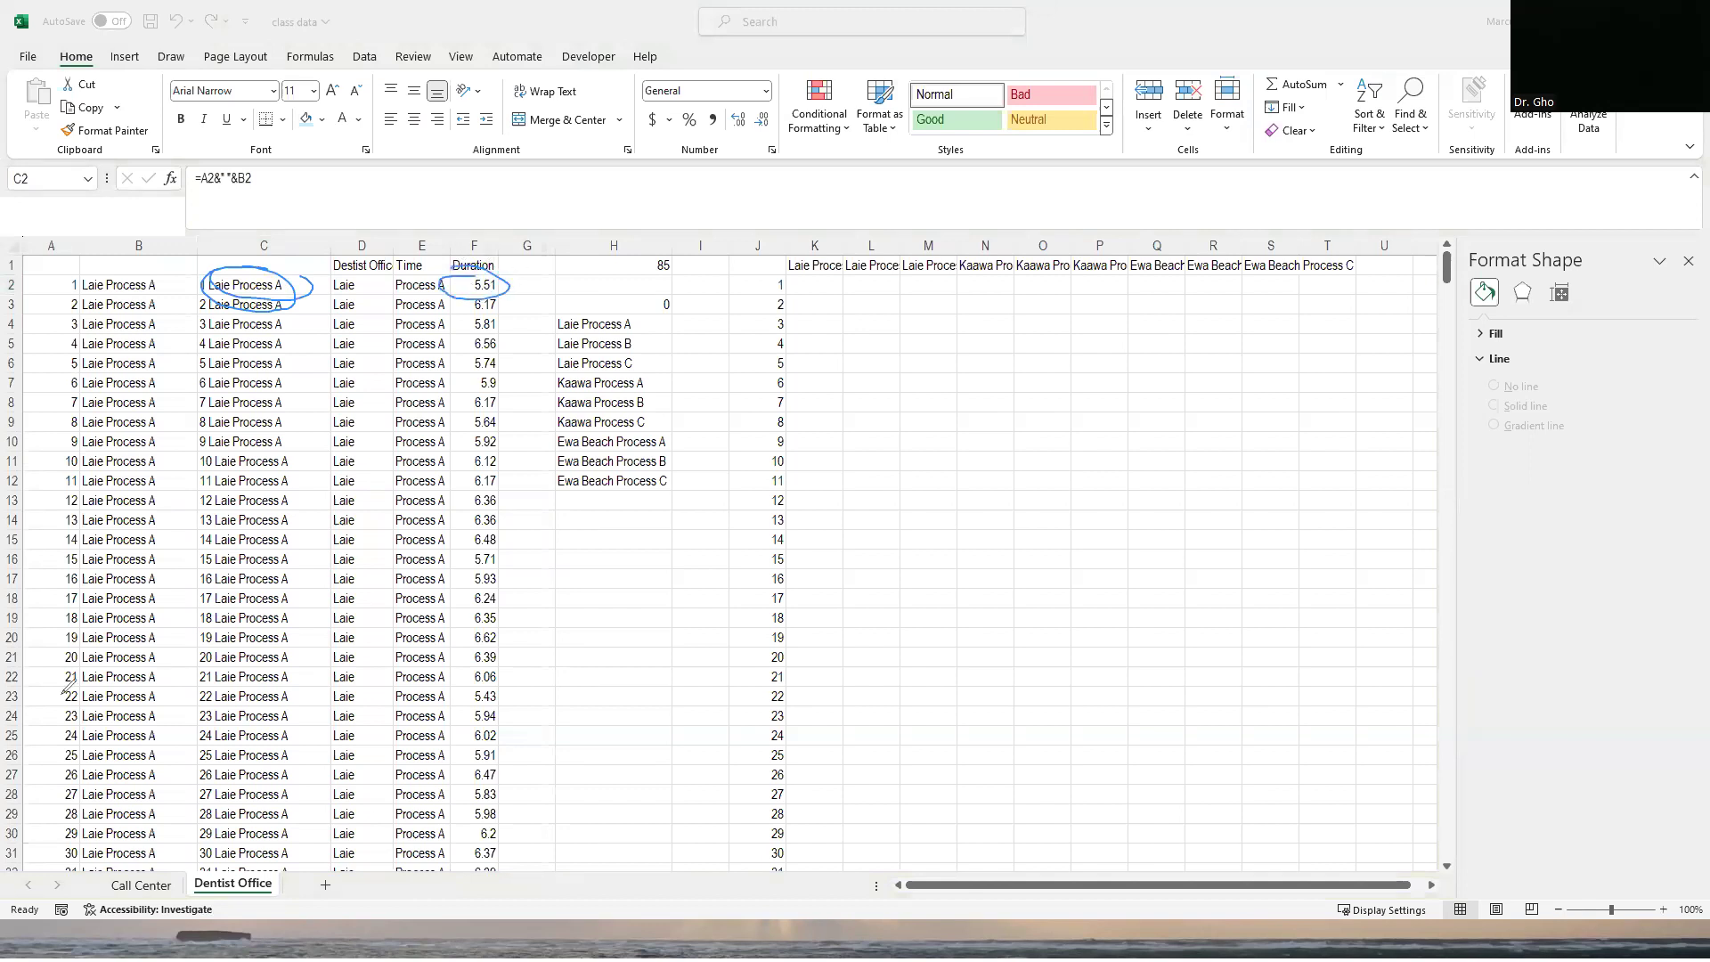
pyautogui.click(761, 260)
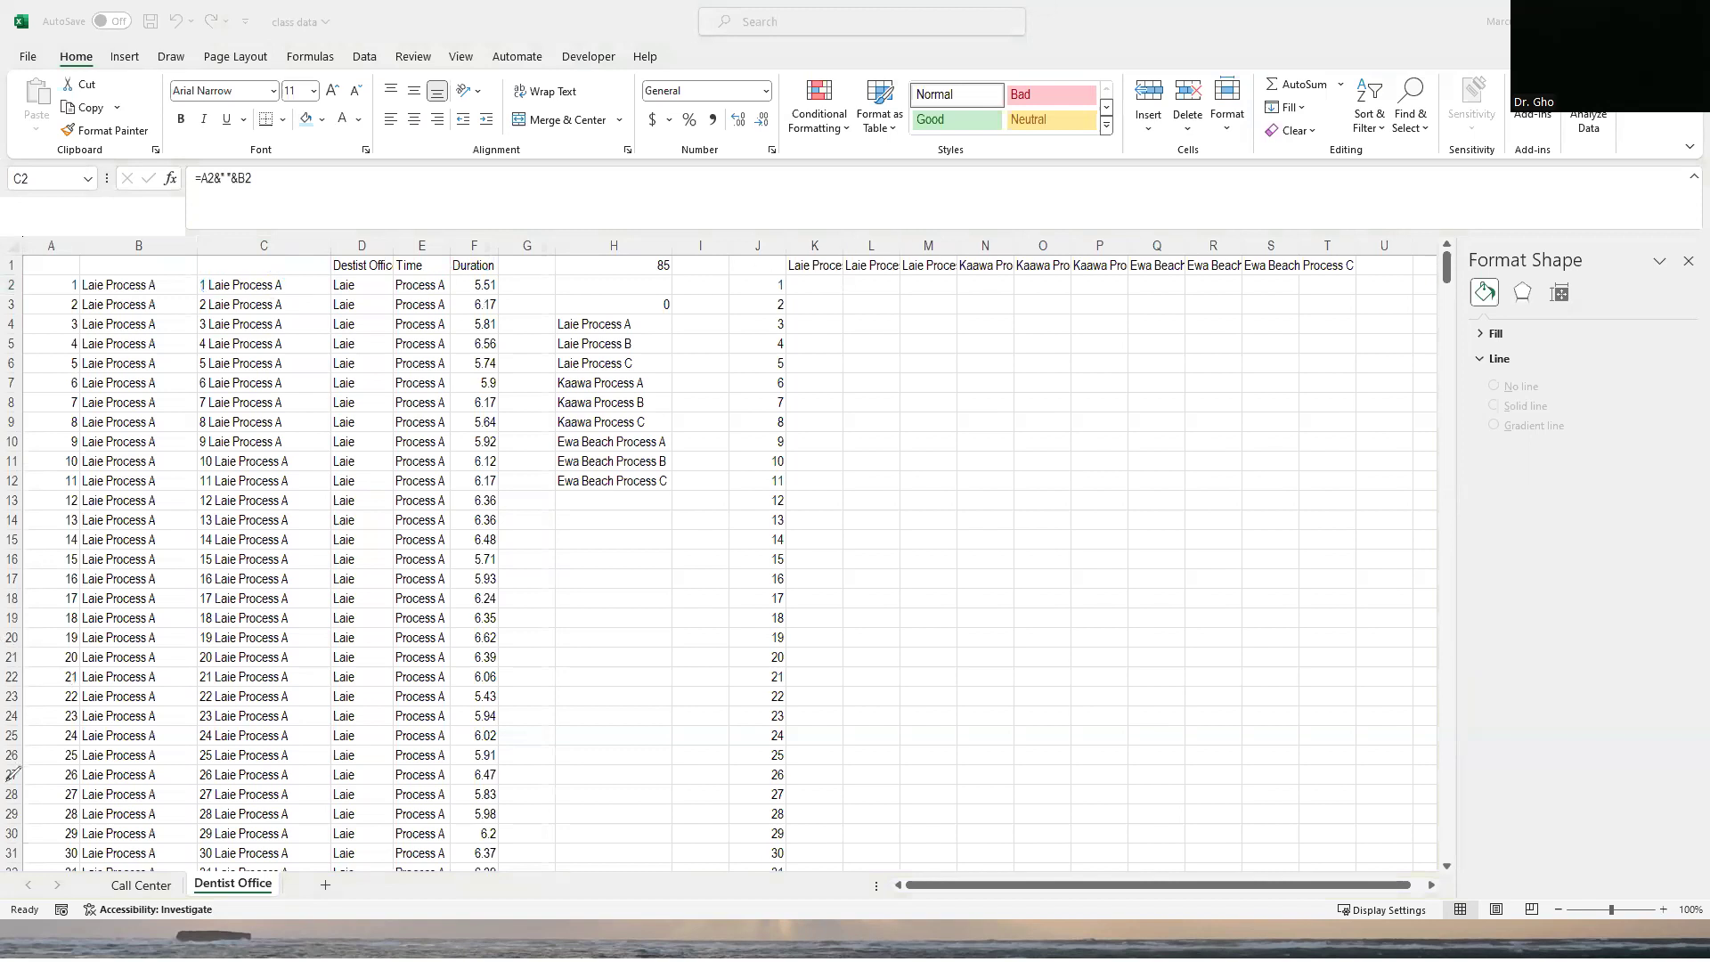
# Look up the first duration in cell K2 with the formula =VLOOKUP(J2&" "&K1,C:F,4,0).
pyautogui.click(813, 286)
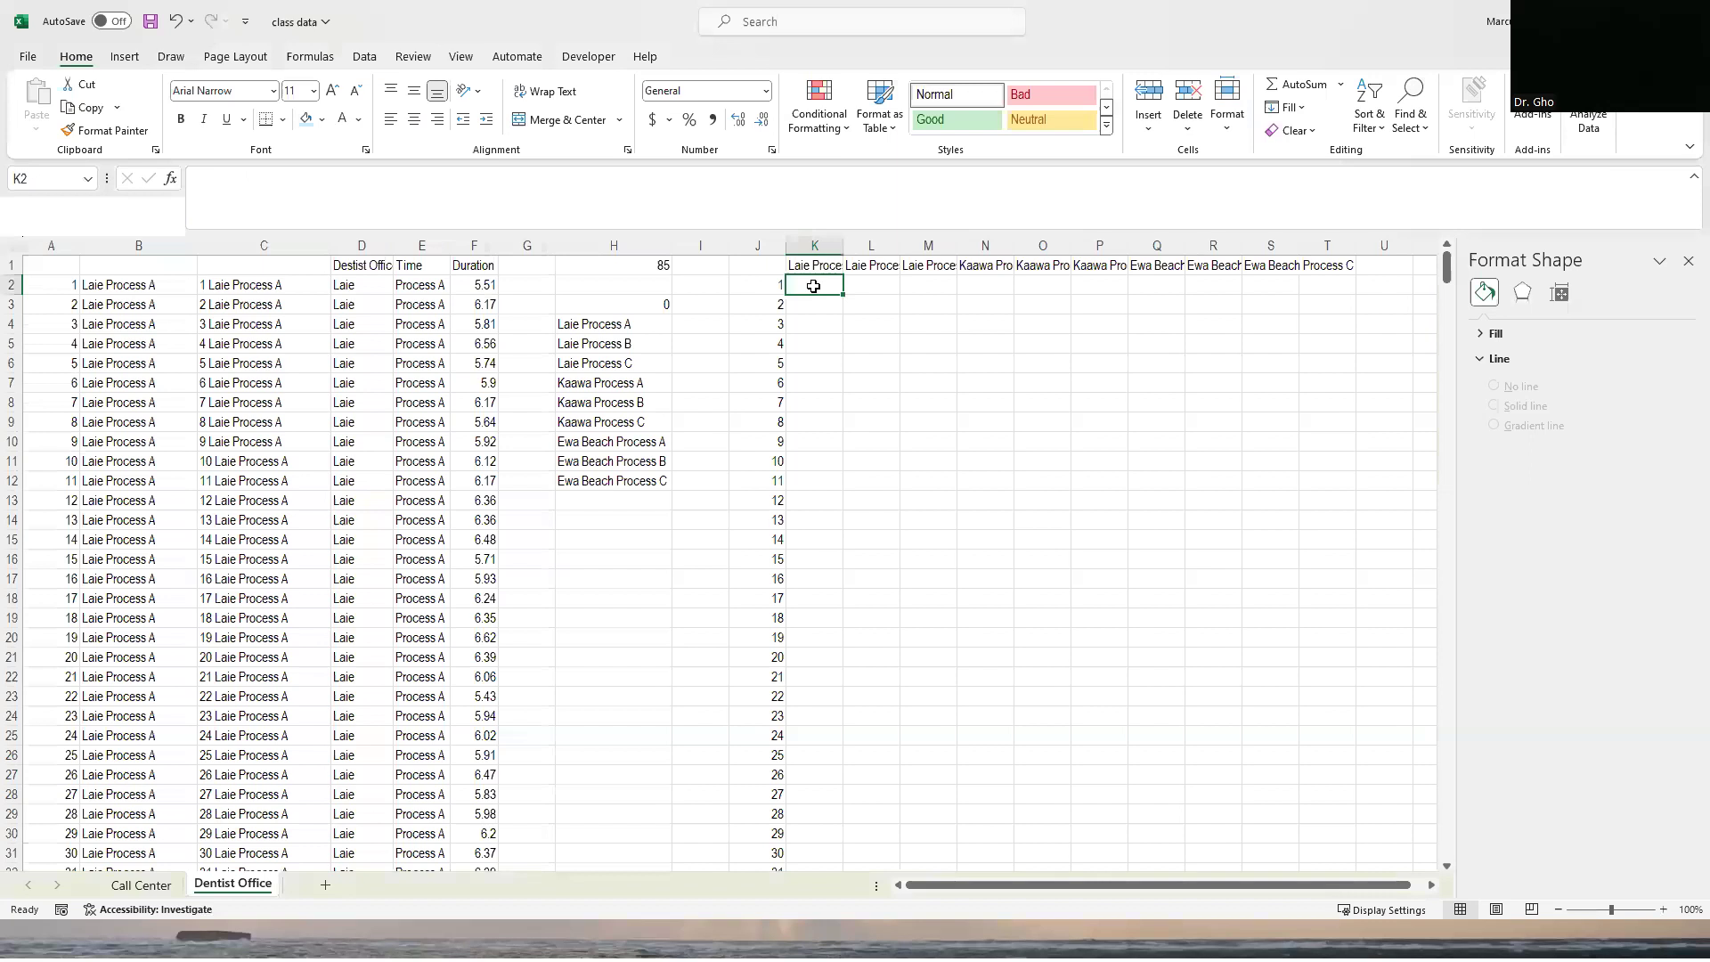
pyautogui.write('=')
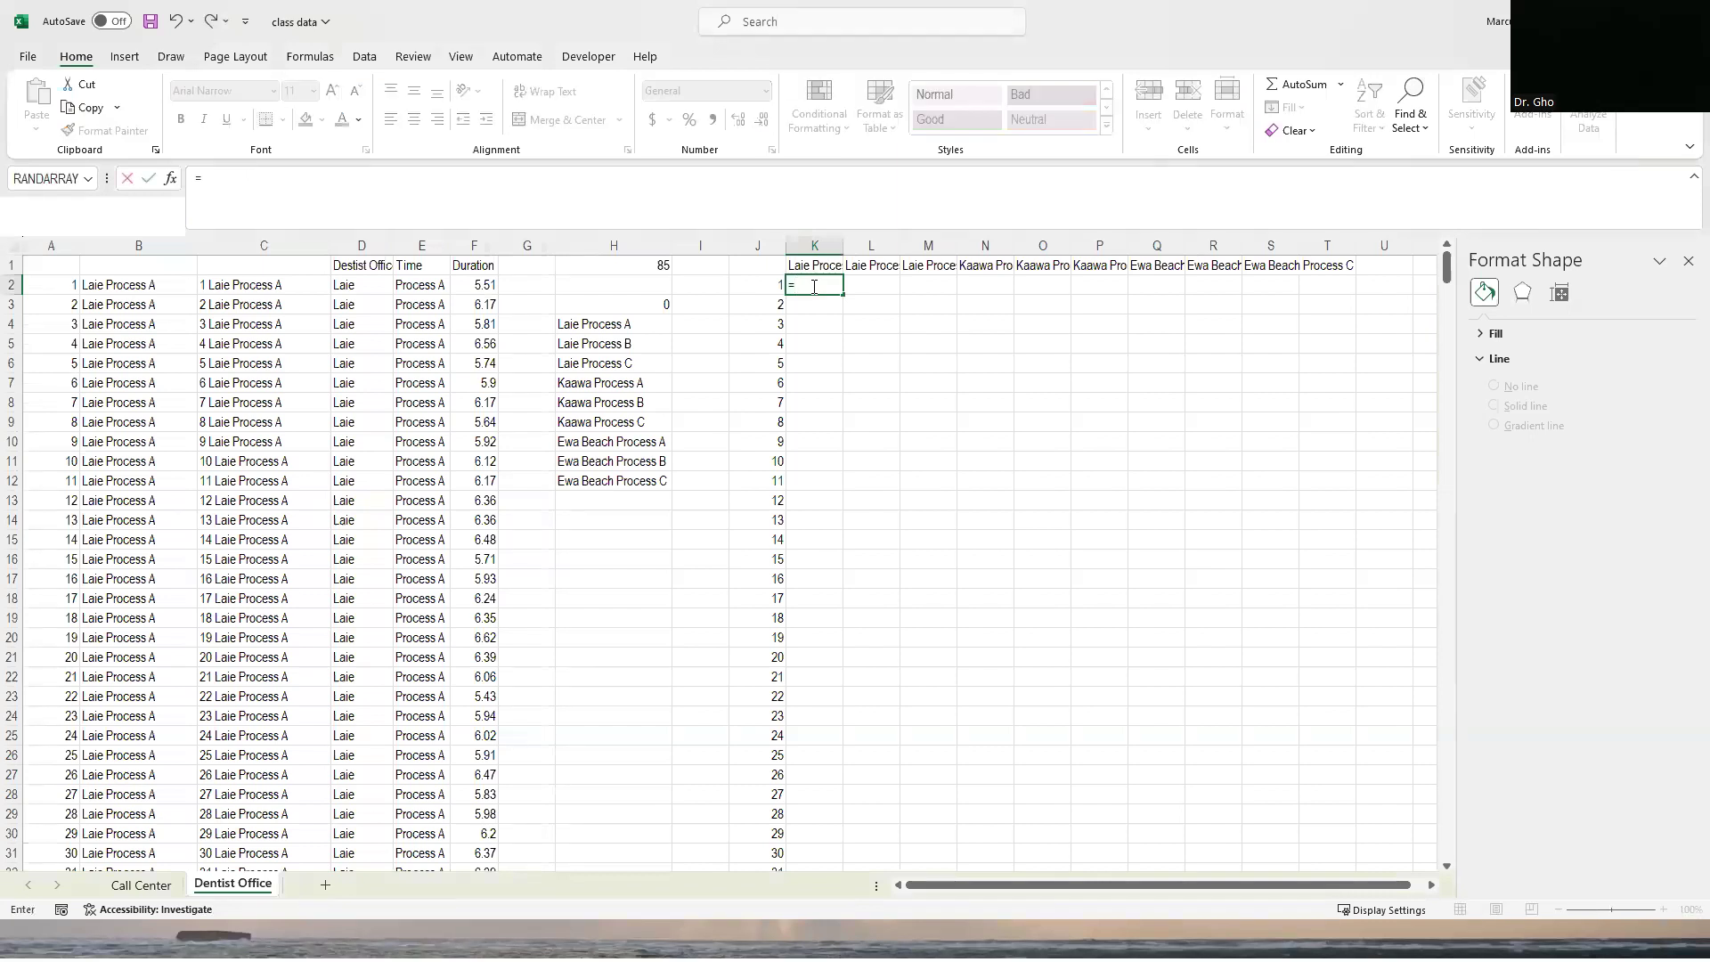
pyautogui.write('vlookup(')
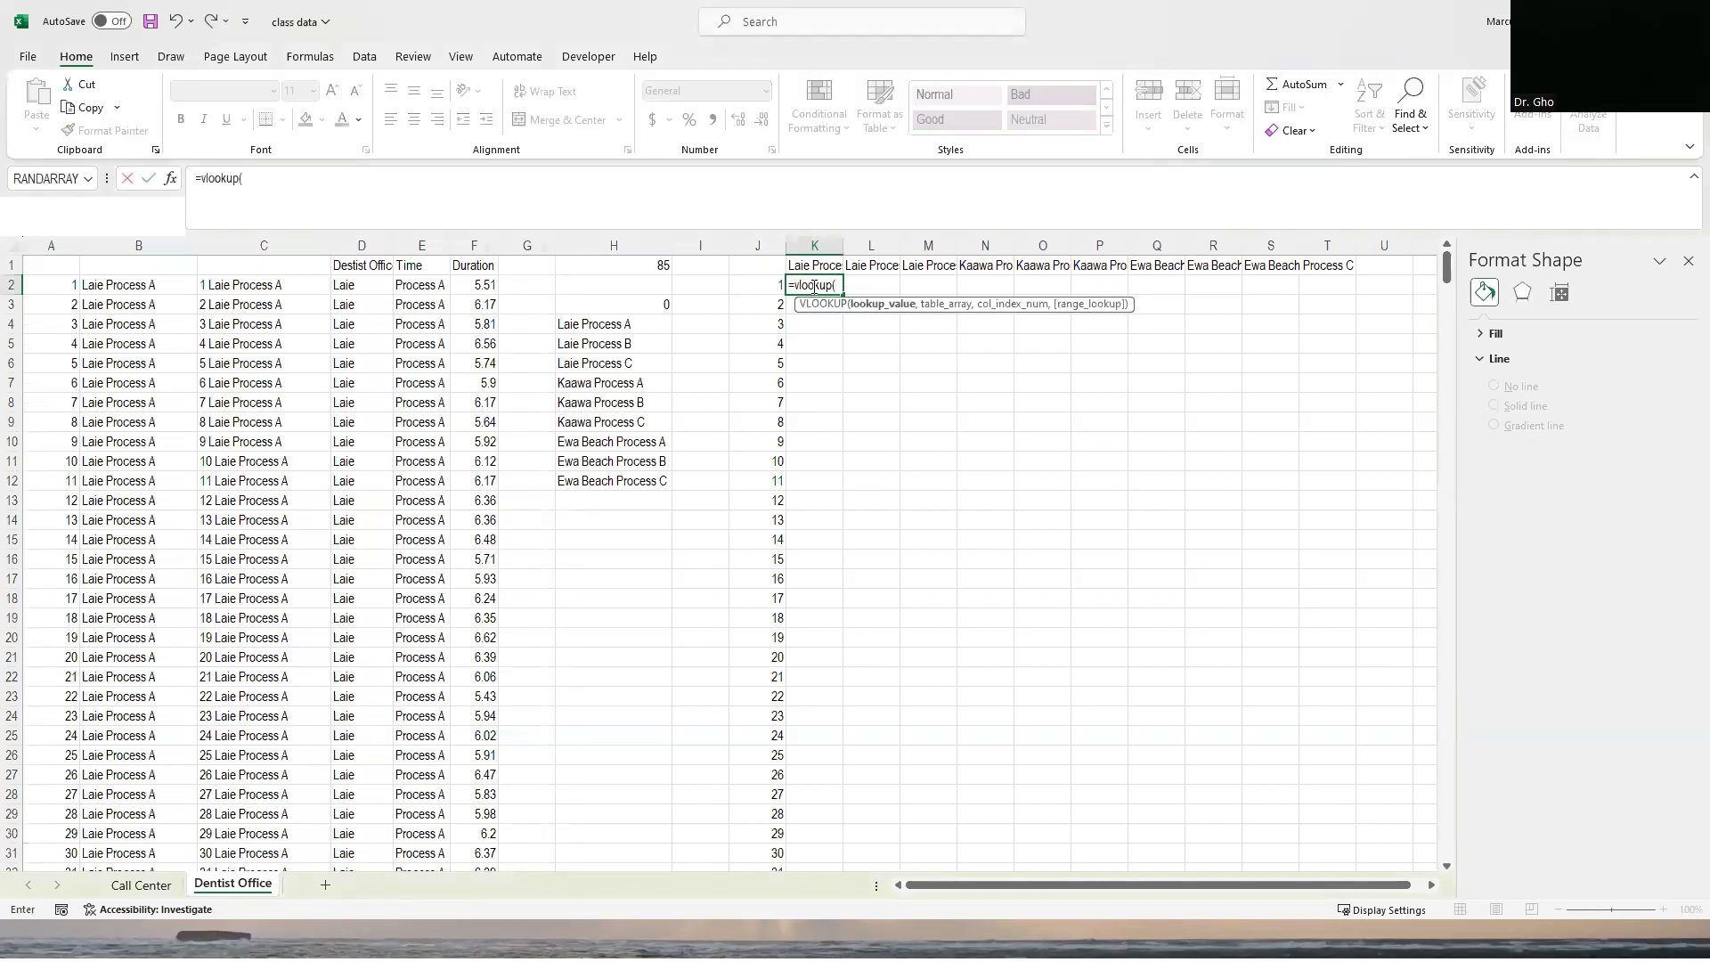
pyautogui.click(762, 286)
pyautogui.write('&')
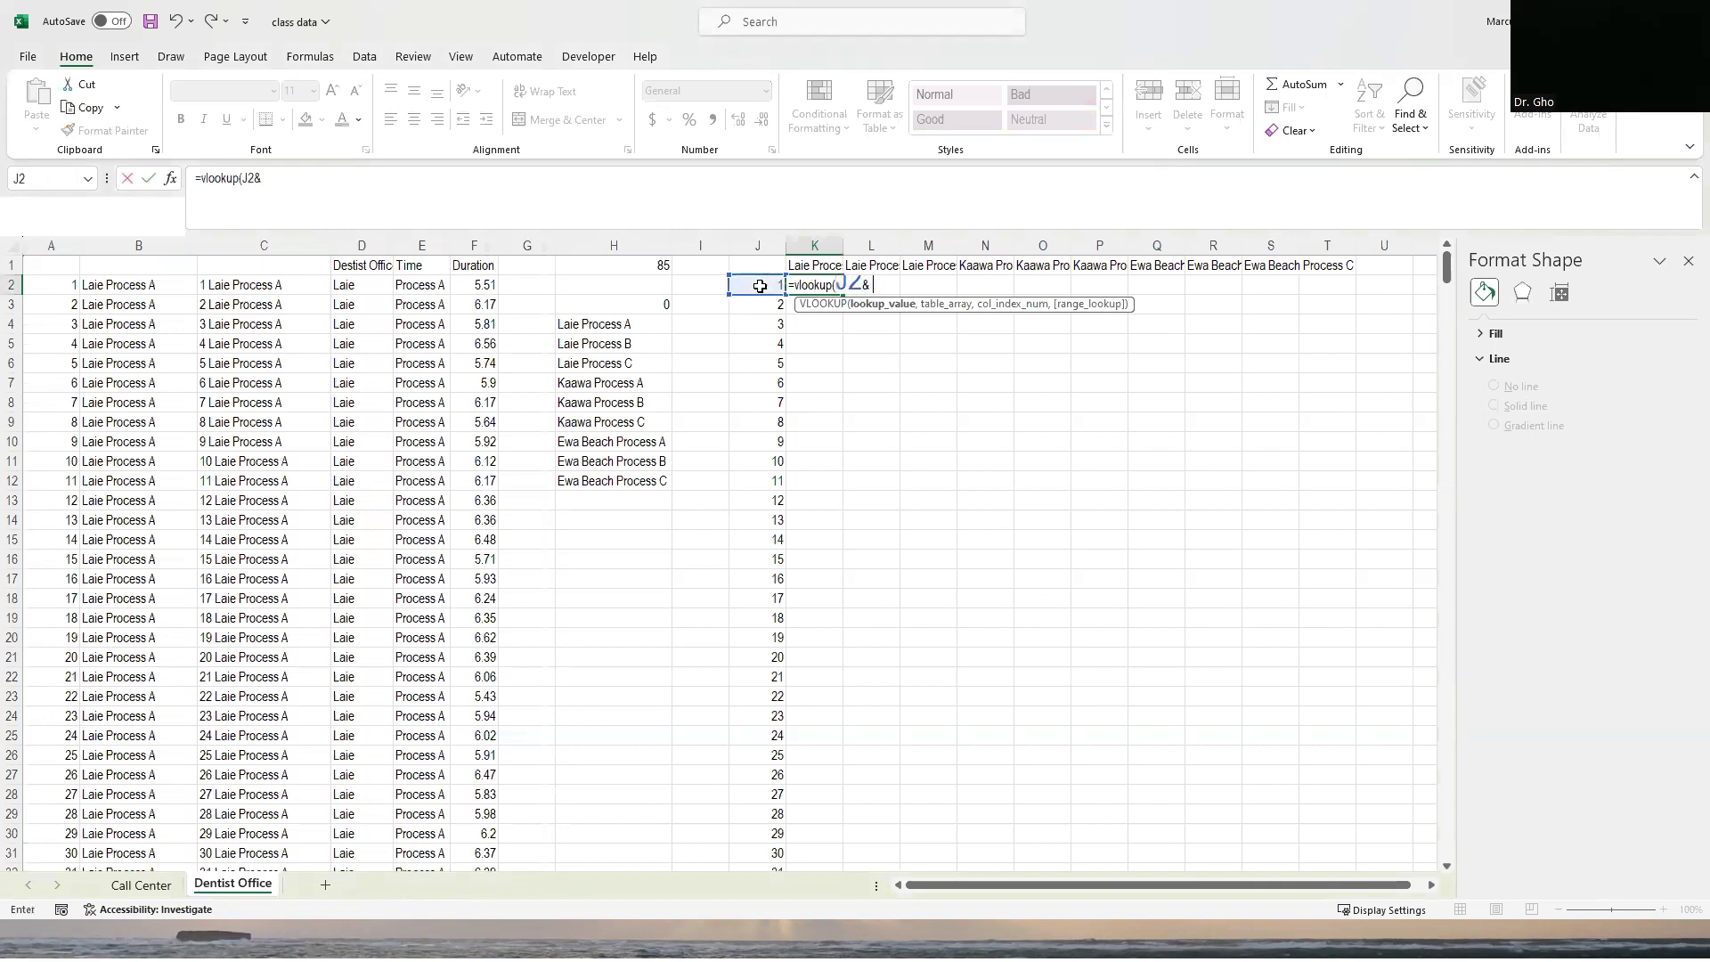
pyautogui.write('" "&')
pyautogui.click(820, 263)
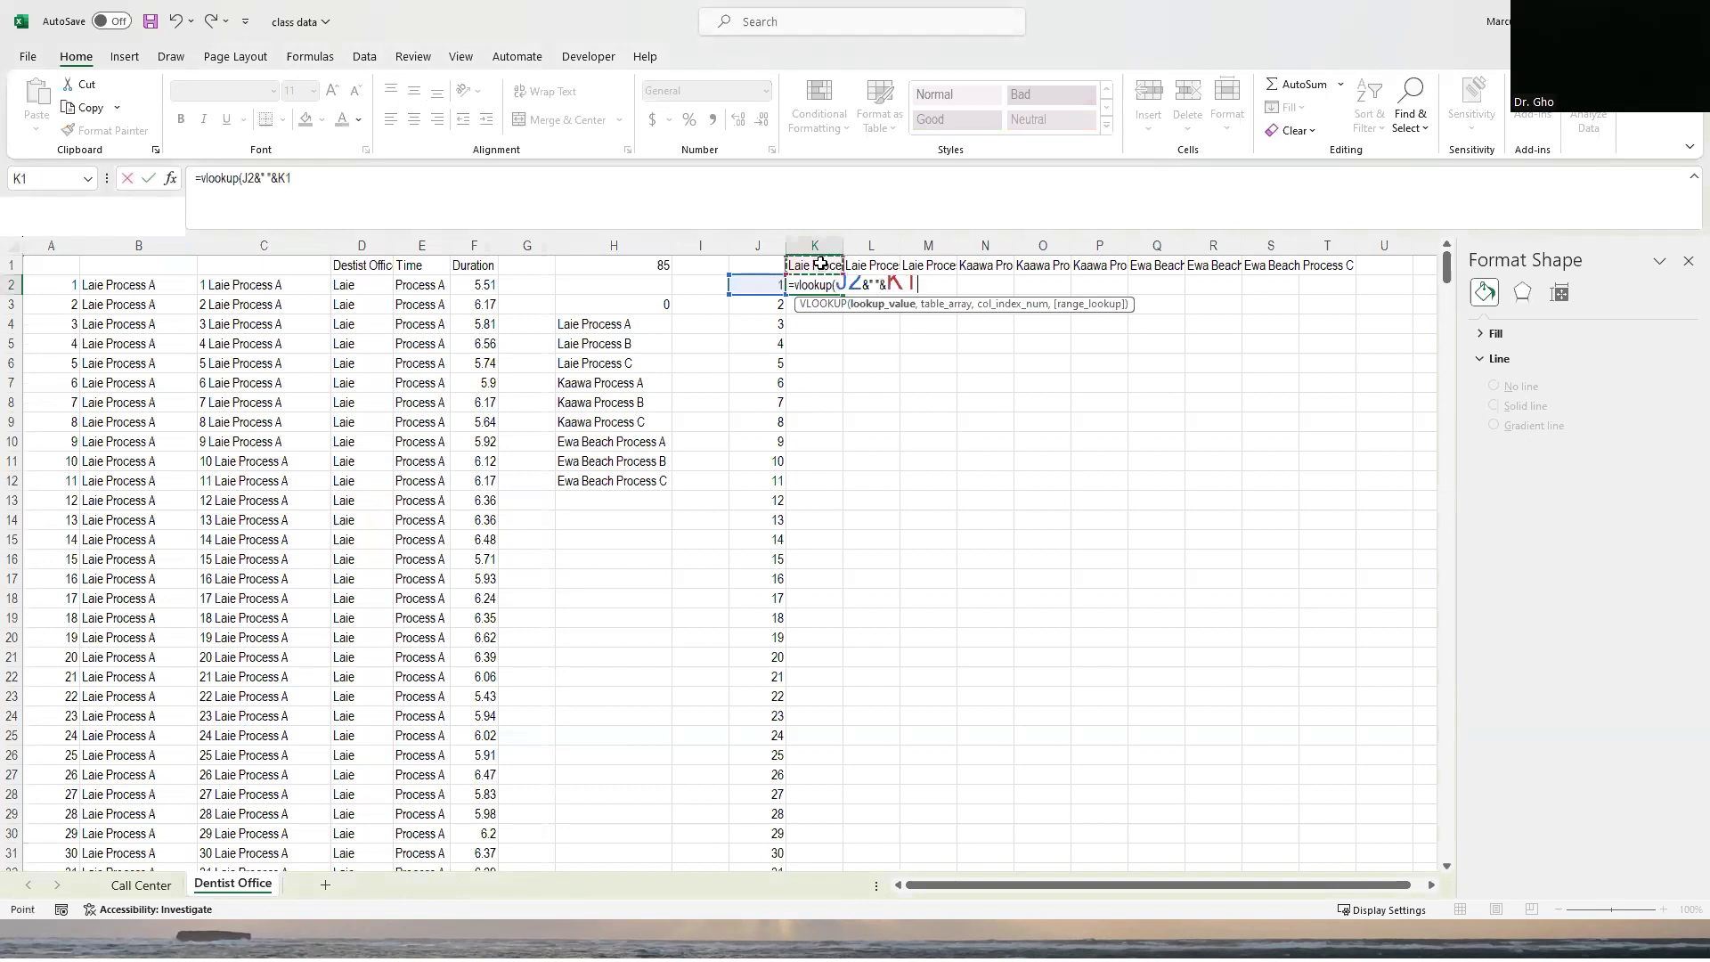
pyautogui.write(',')
pyautogui.click(252, 244)
pyautogui.moveTo(391, 233); pyautogui.dragTo(494, 234)
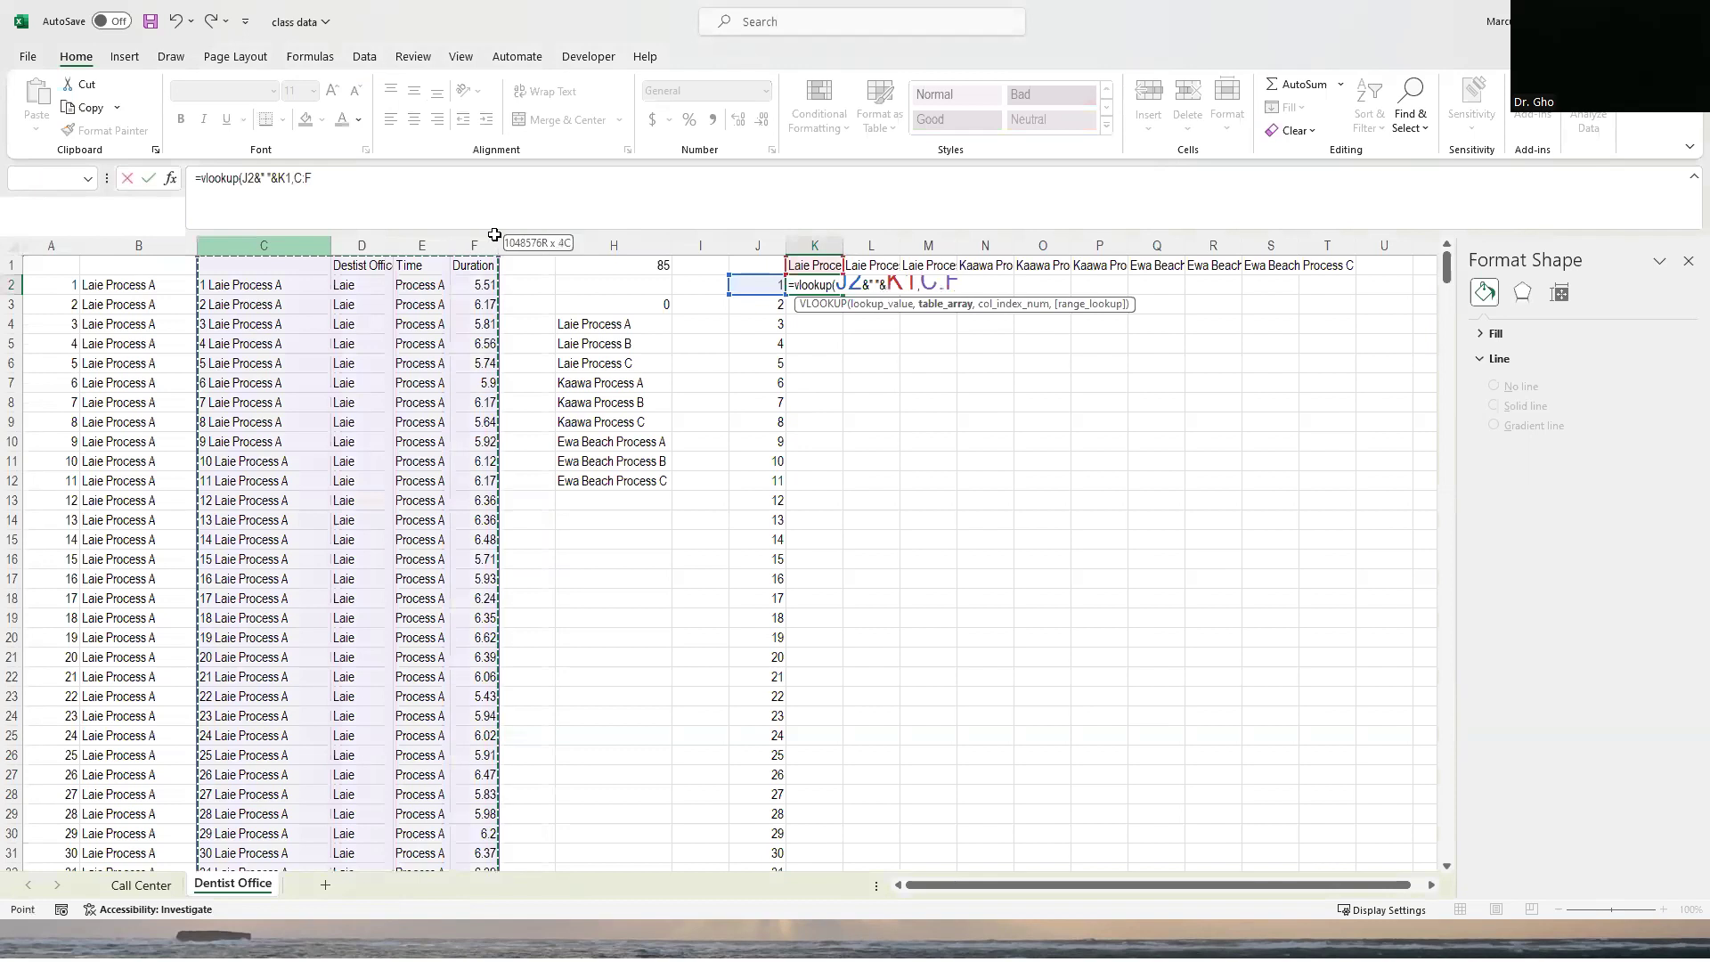
pyautogui.write(',')
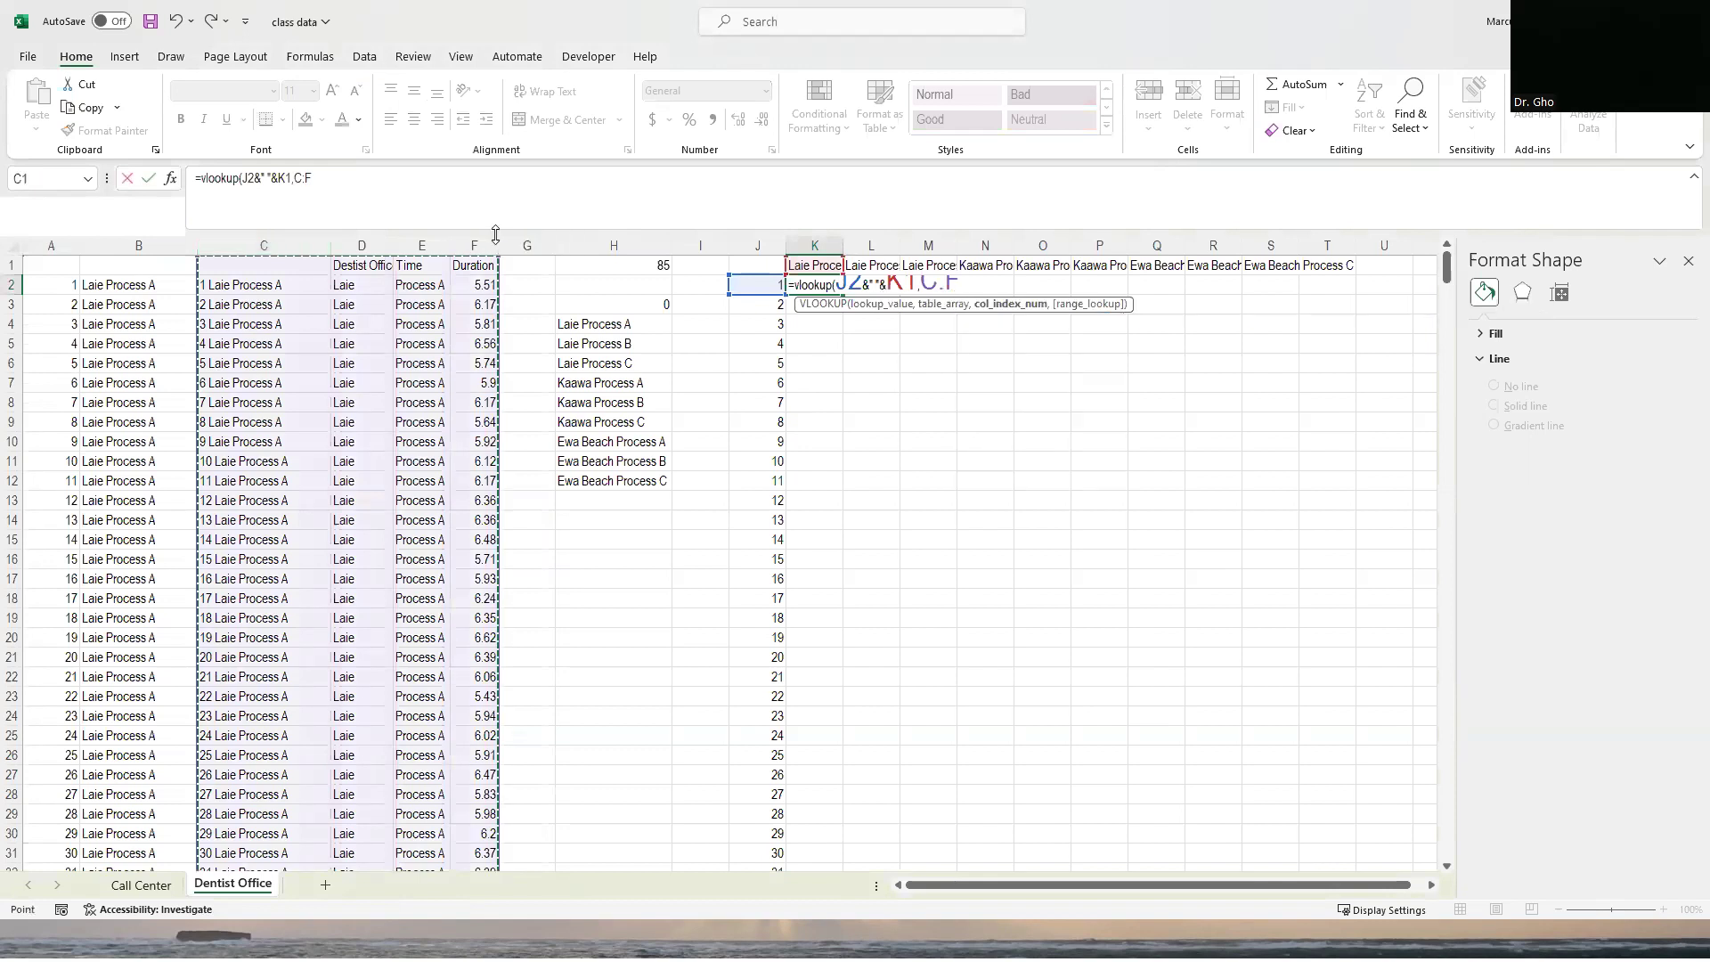
pyautogui.write('4,0')
pyautogui.hotkey('ctrl', 'Return')
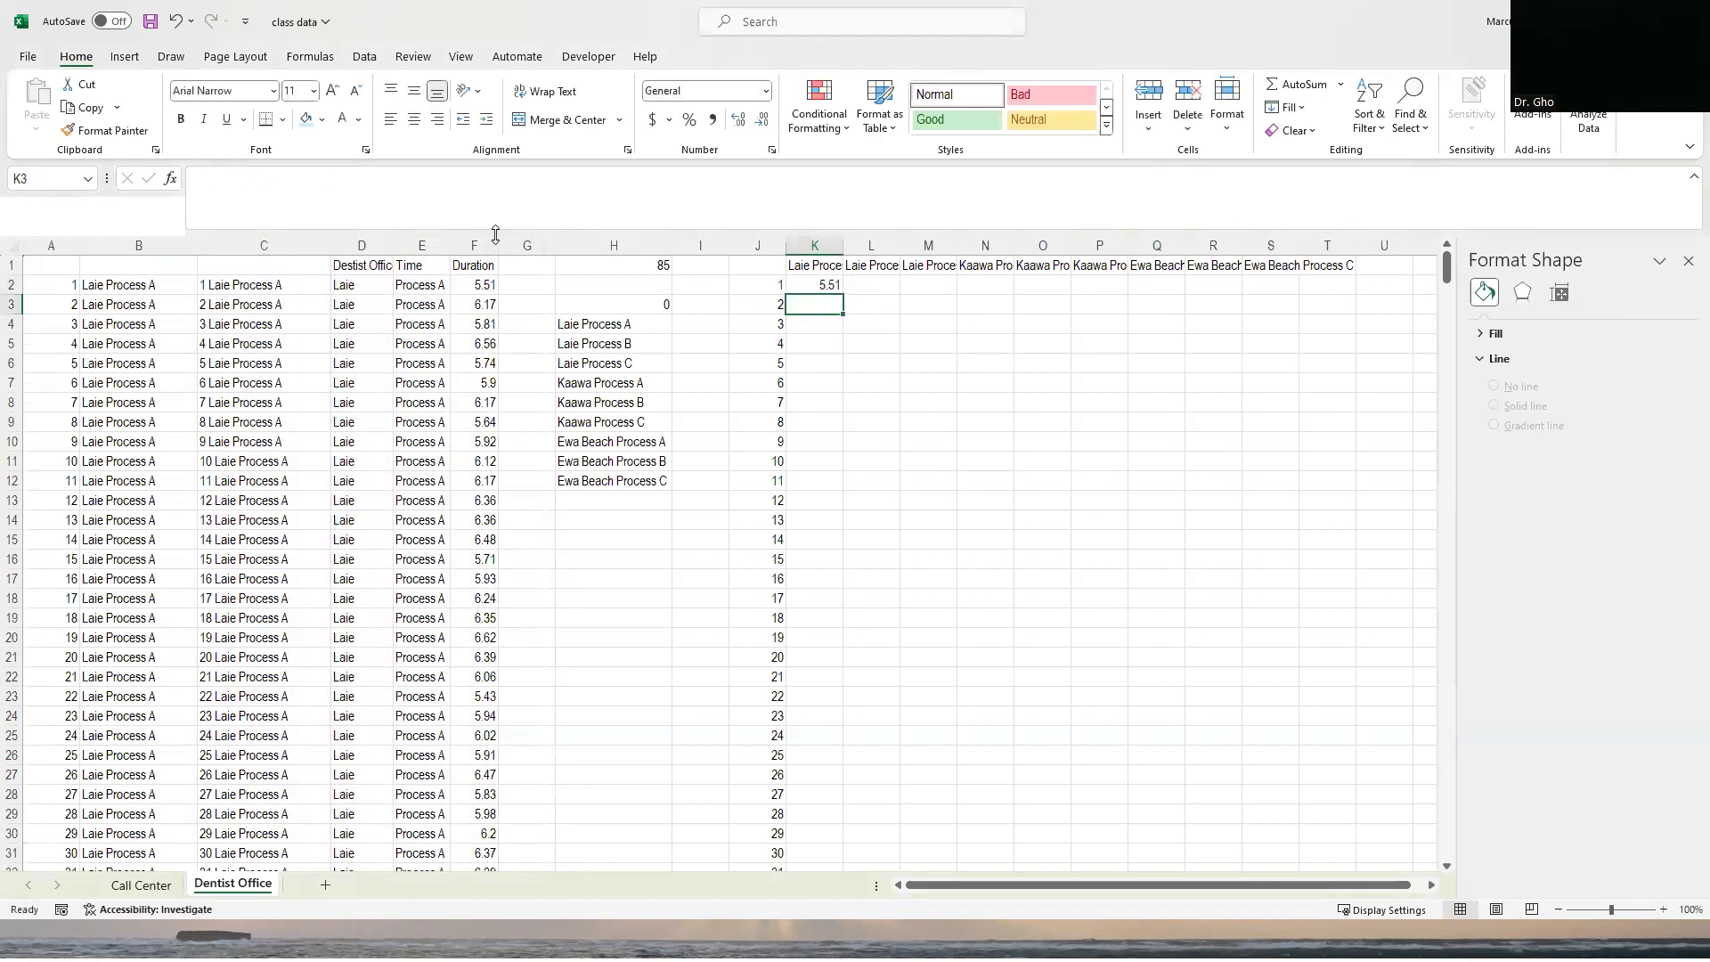
# Lock the references in cell K2 so the formula reads =VLOOKUP($J2&" "&K$1,$C:$F,4,0).
pyautogui.click(272, 179)
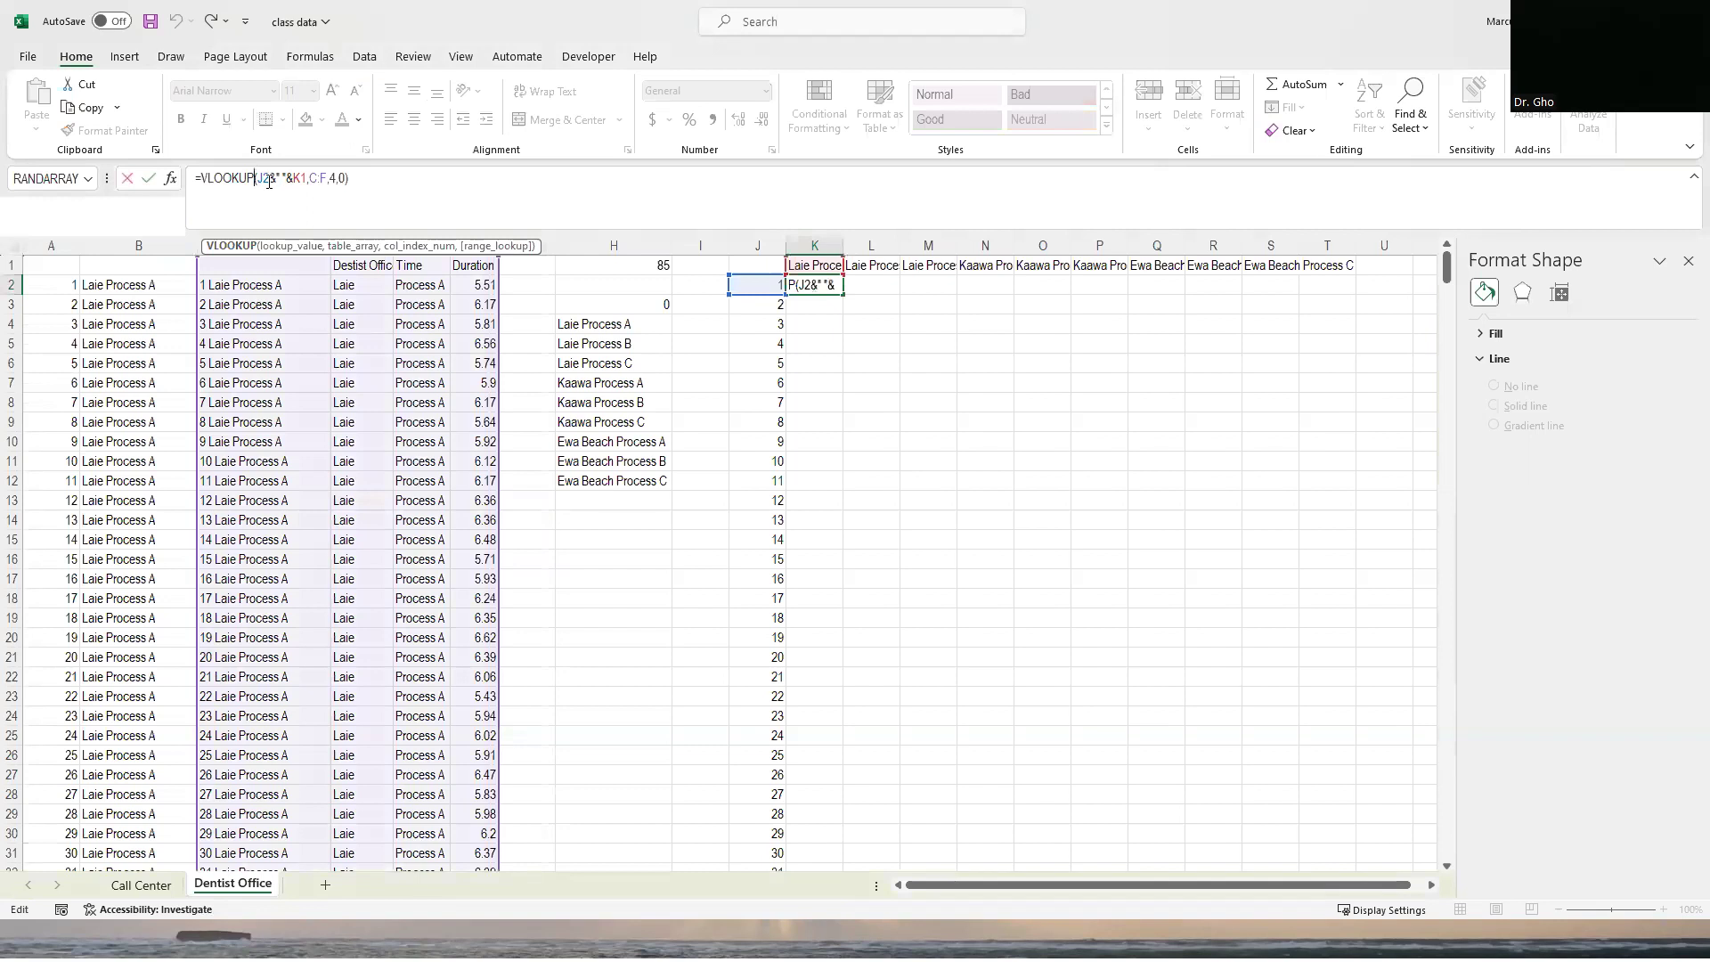
pyautogui.click(261, 178)
pyautogui.write('$')
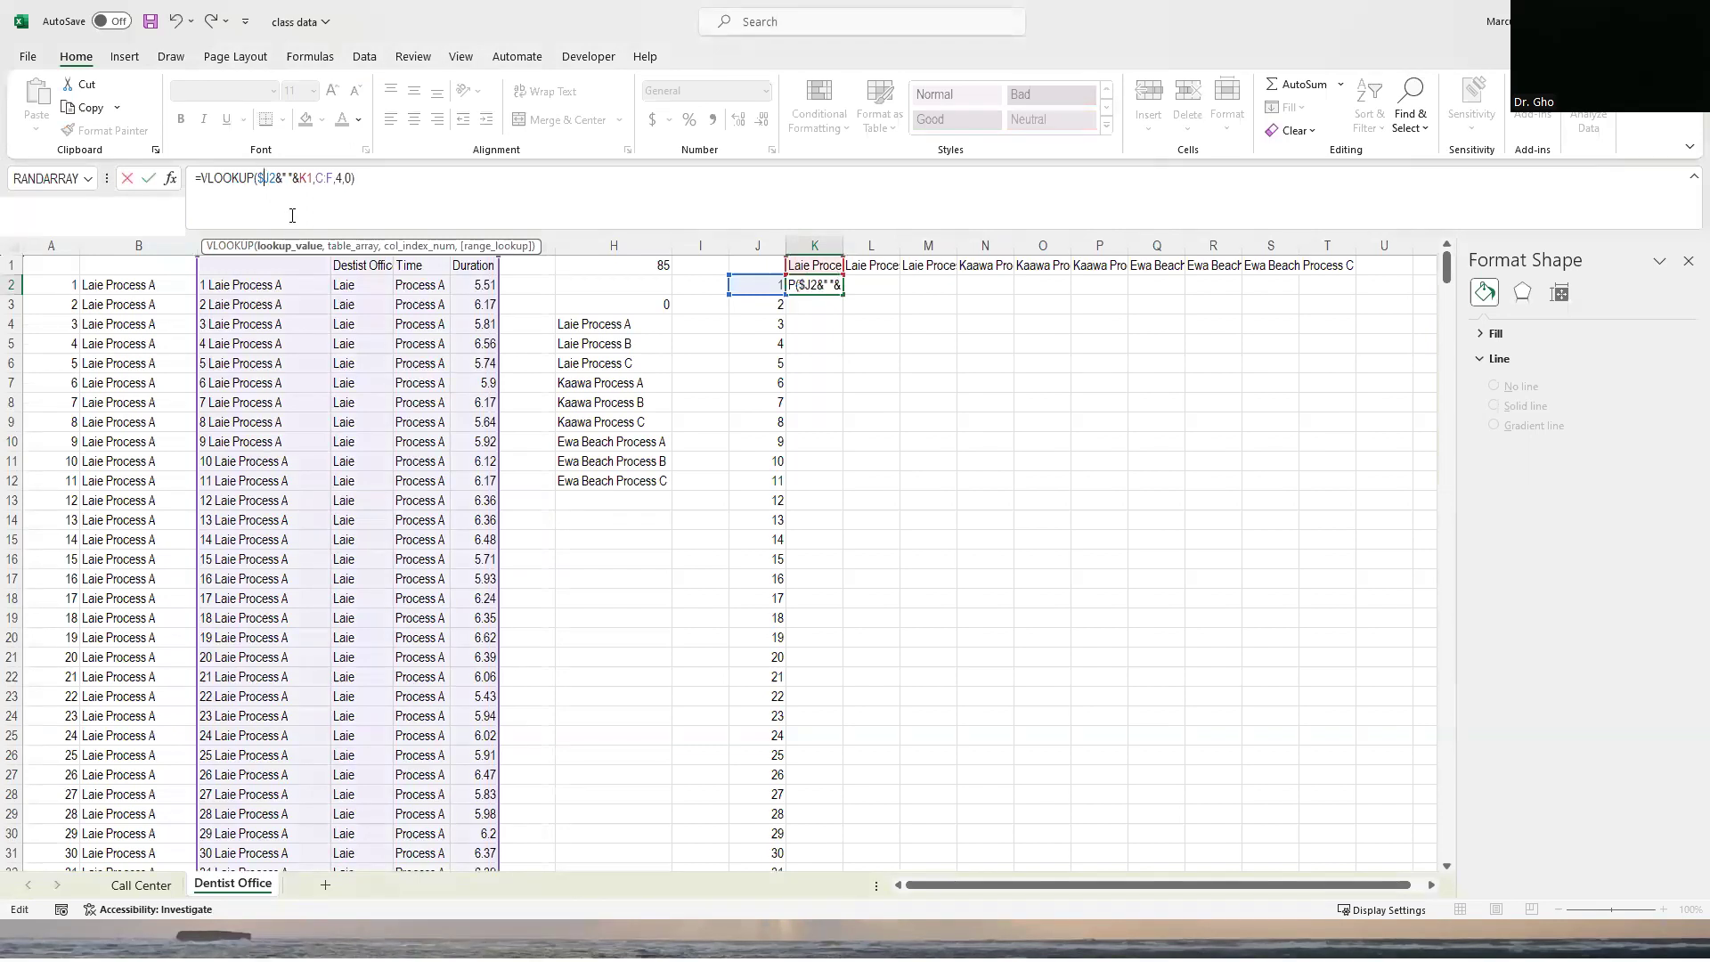
pyautogui.click(308, 179)
pyautogui.write('$')
pyautogui.click(324, 178)
pyautogui.write('$1,')
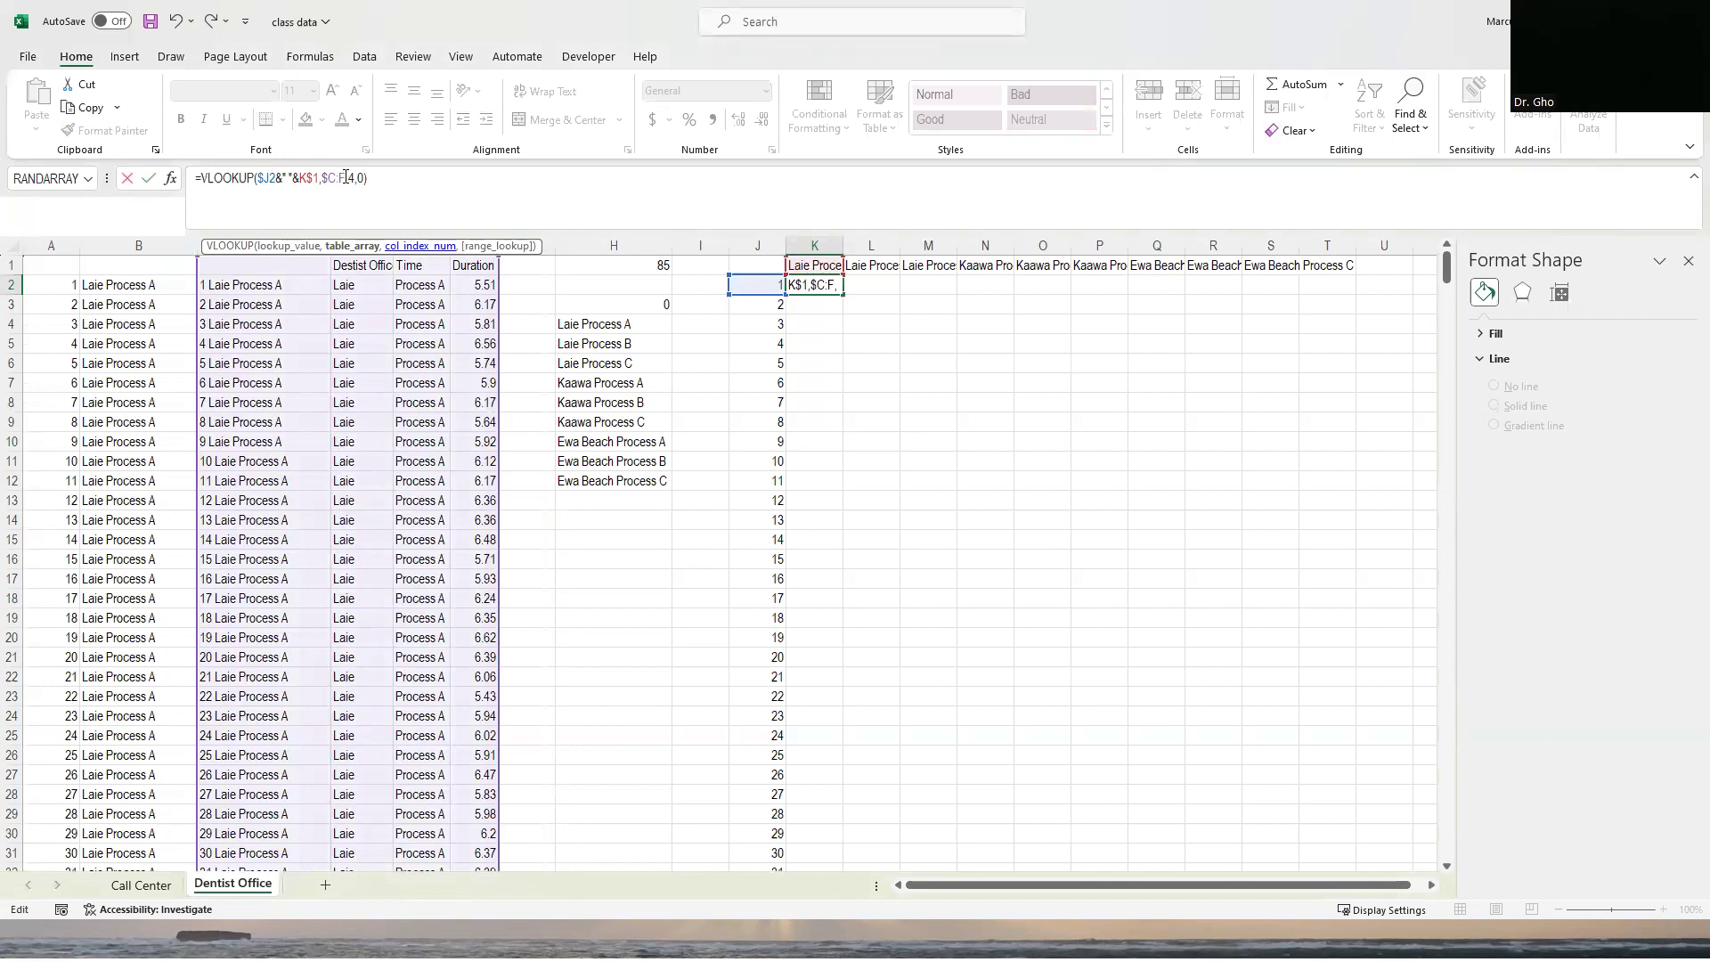
pyautogui.write('$')
pyautogui.press('Return')
pyautogui.press('Up')
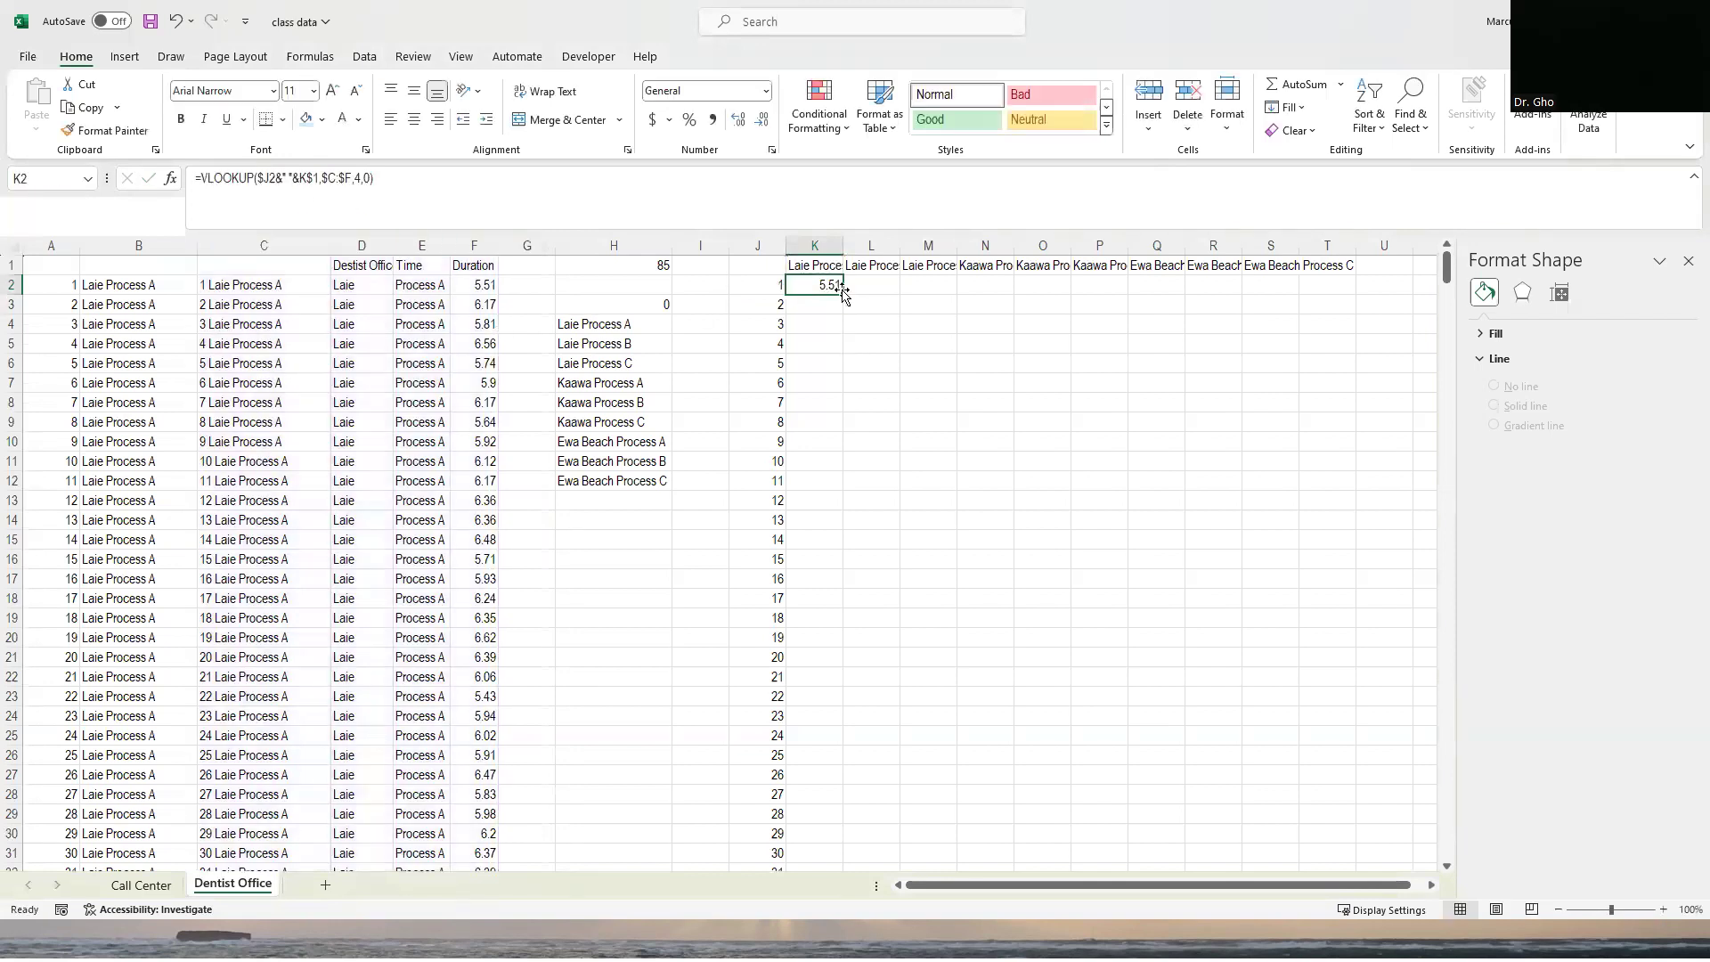
pyautogui.moveTo(843, 294); pyautogui.dragTo(1336, 285)
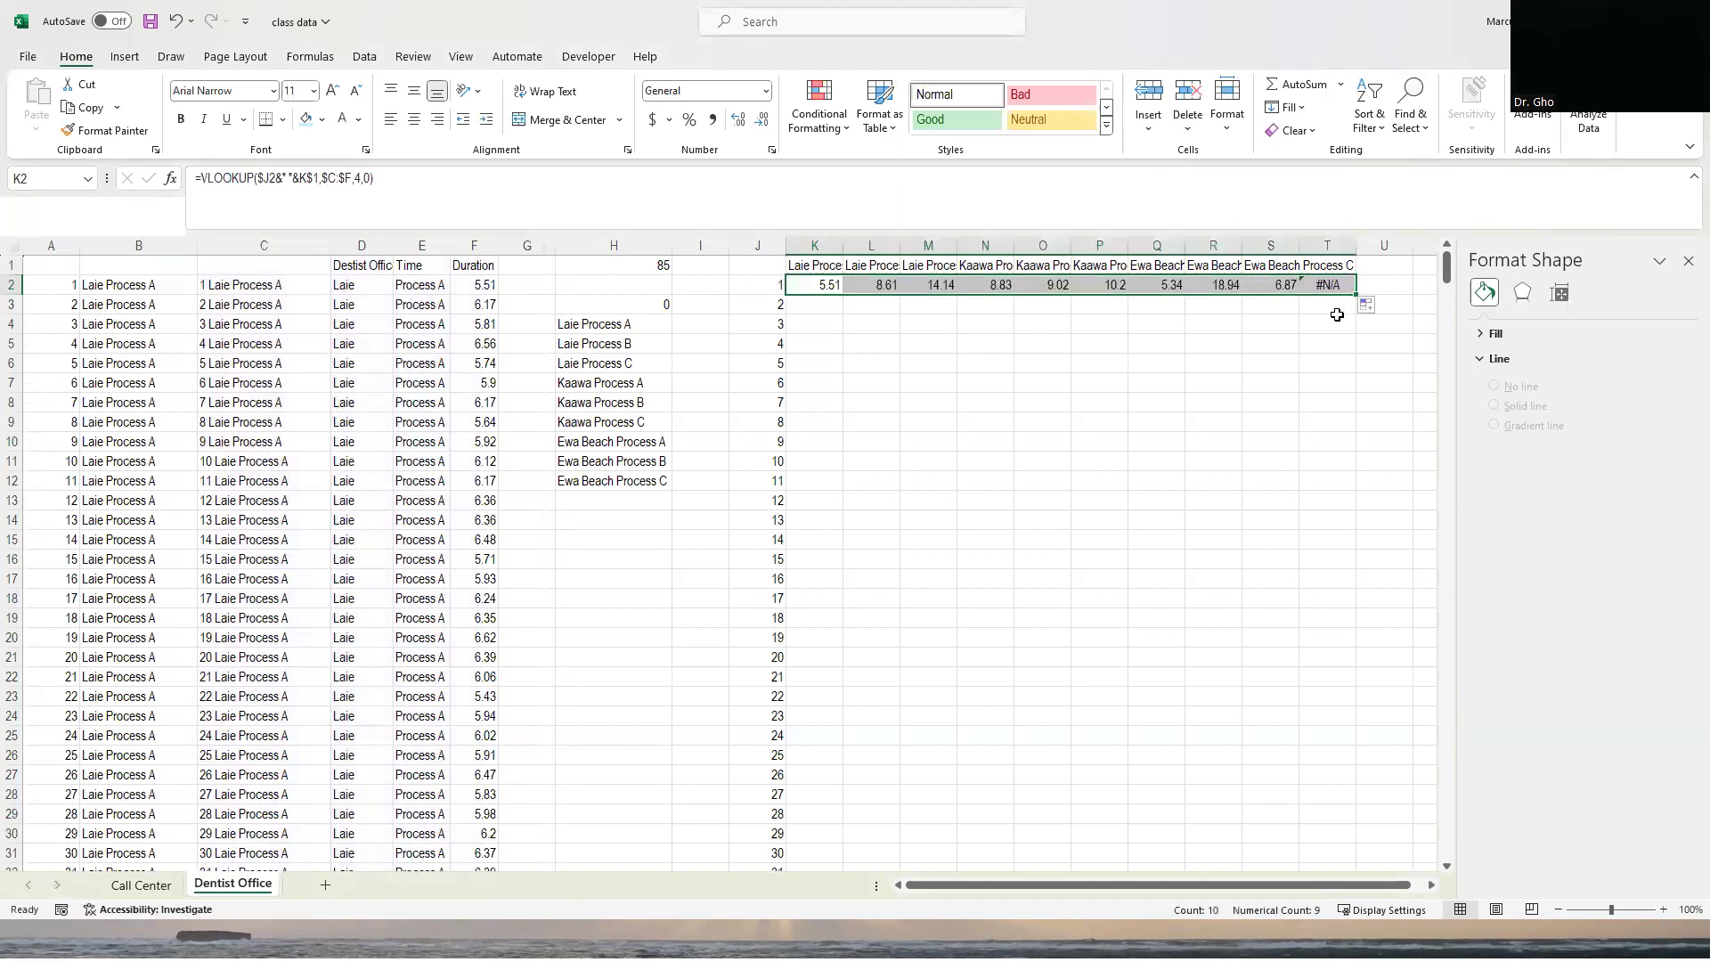
pyautogui.click(1322, 265)
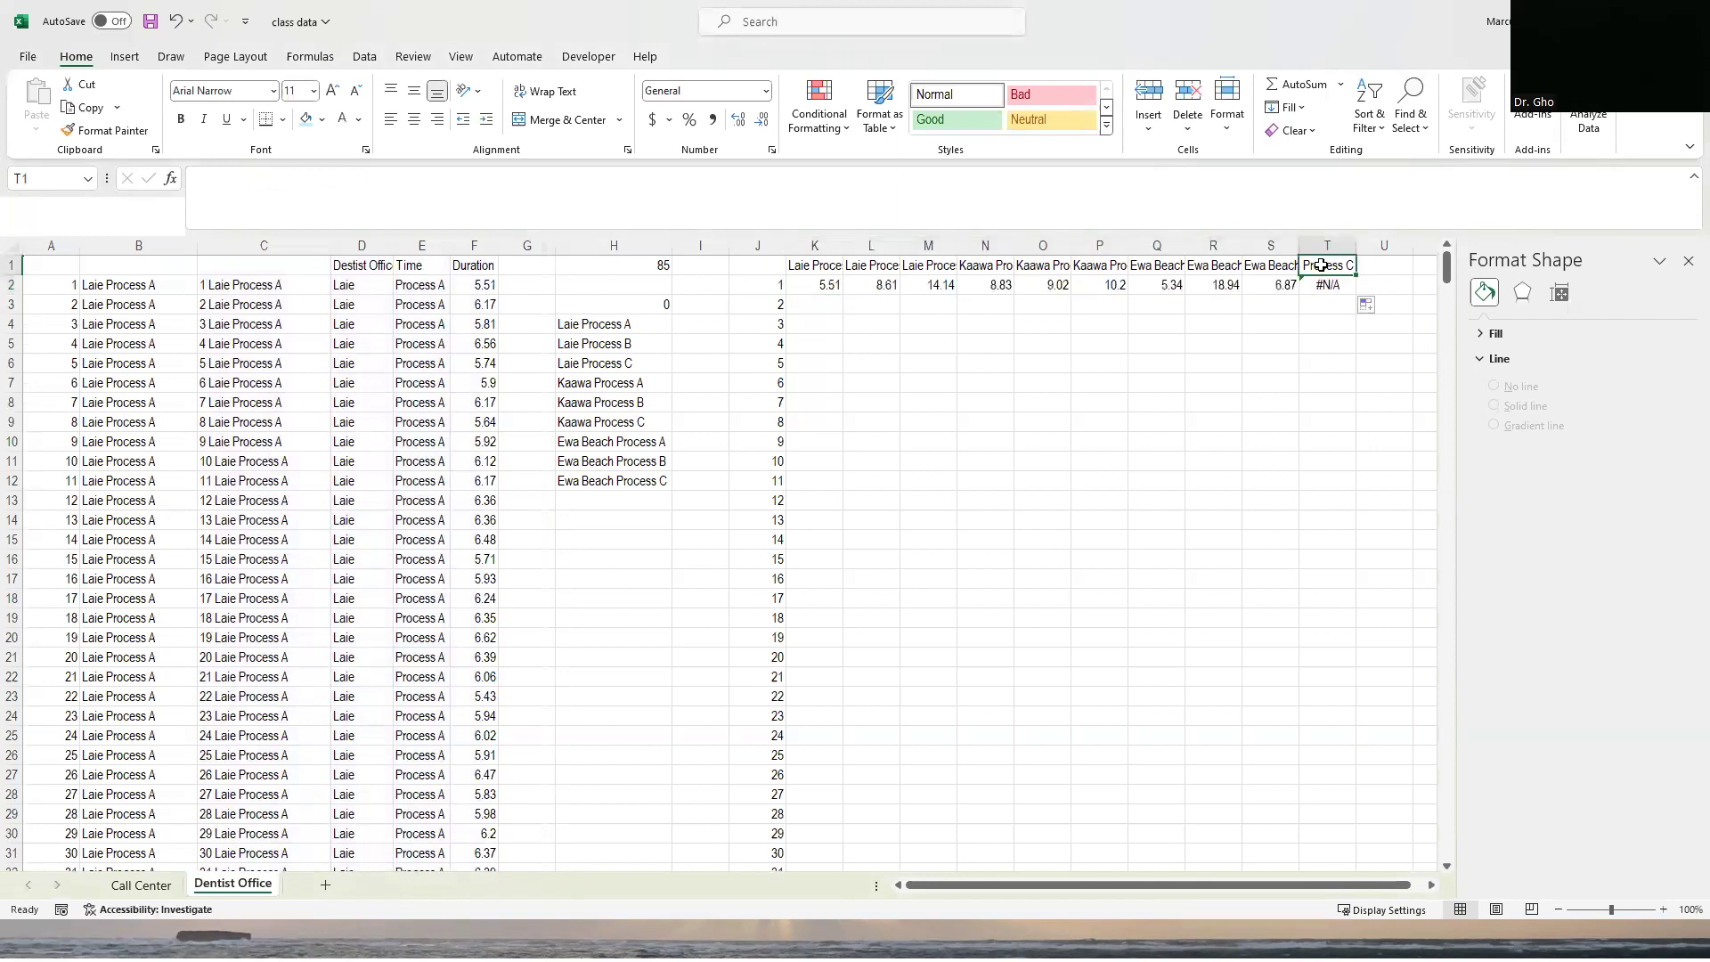
pyautogui.click(1336, 282)
pyautogui.press('Delete')
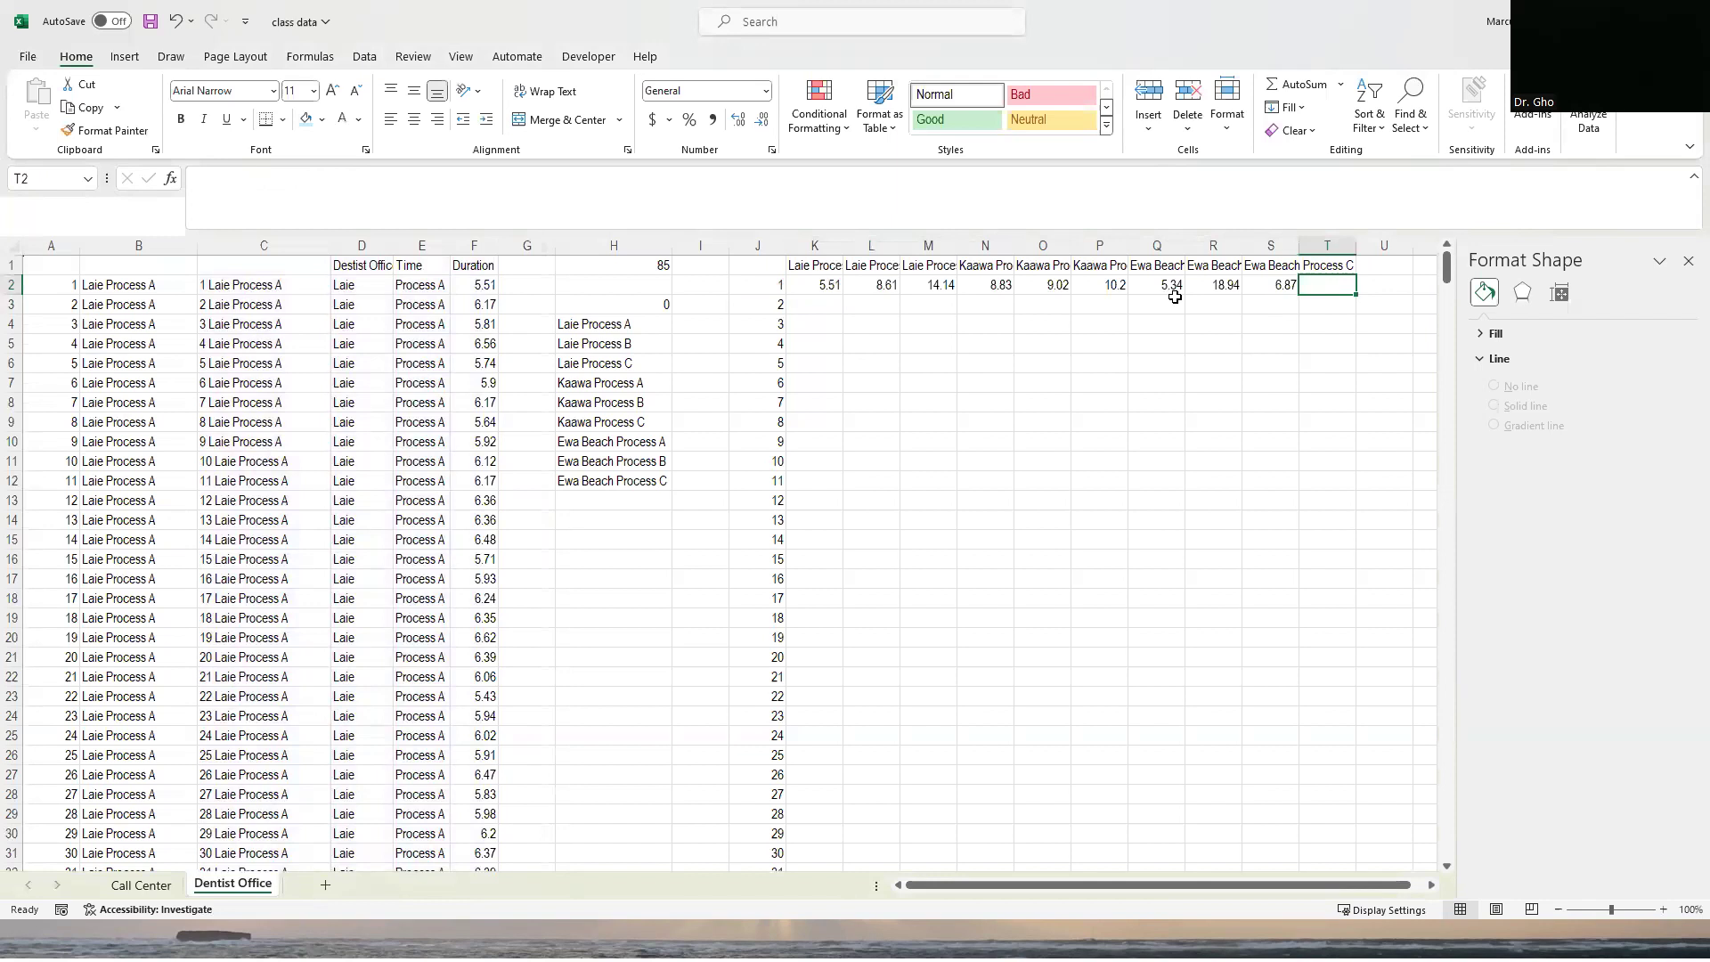
pyautogui.moveTo(825, 285); pyautogui.dragTo(1283, 287)
pyautogui.hotkey('ctrl', 'z')
pyautogui.moveTo(891, 283); pyautogui.dragTo(1309, 287)
pyautogui.press('Delete')
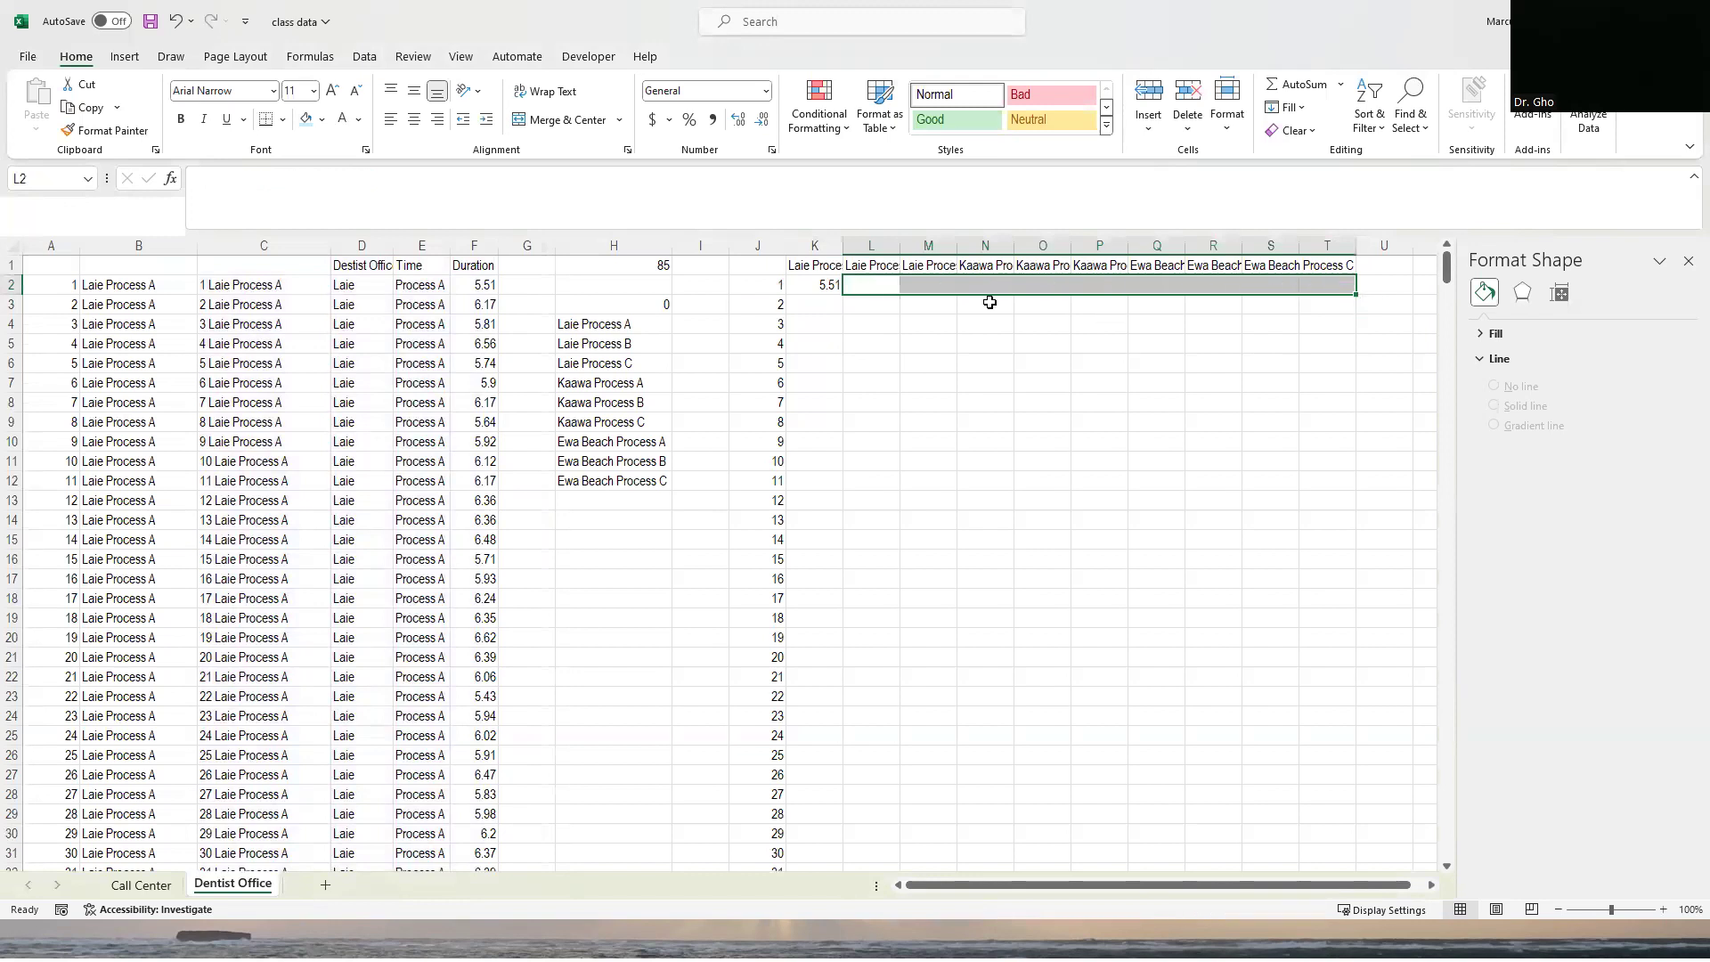
# Fill the K2 VLOOKUP formula across to S2 and down all numbered rows, and check the lower end of the table.
pyautogui.click(817, 286)
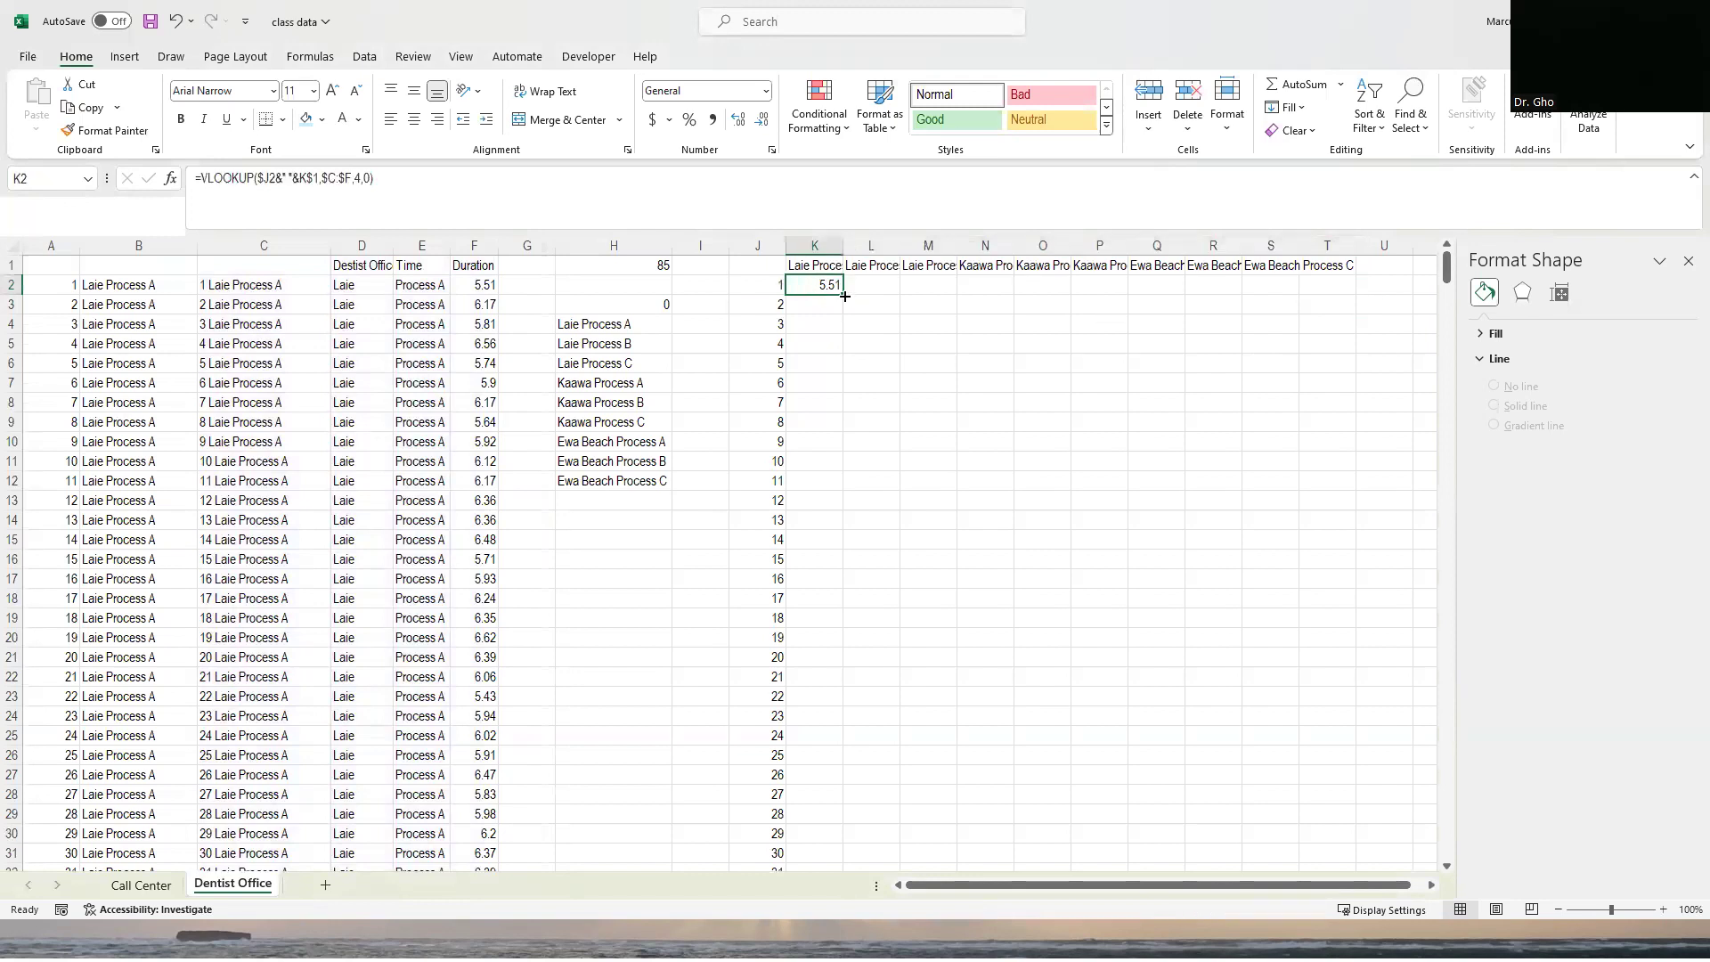
pyautogui.moveTo(845, 296); pyautogui.dragTo(1280, 301)
pyautogui.click(1281, 266)
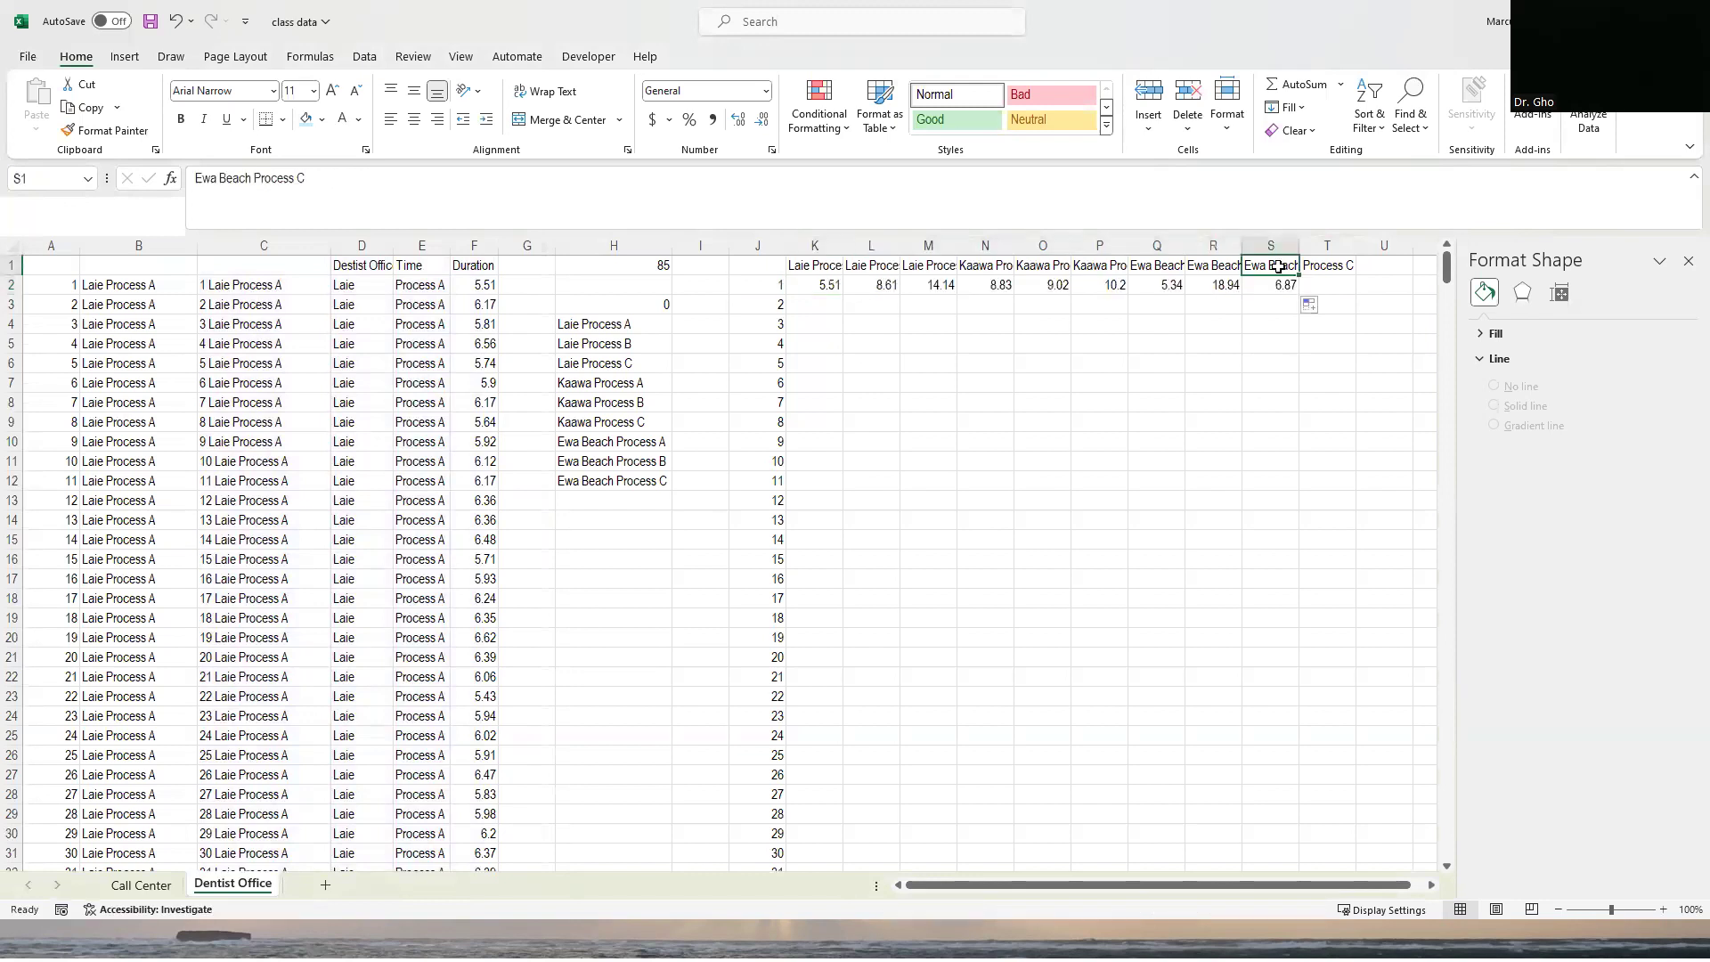
pyautogui.moveTo(818, 288); pyautogui.dragTo(1287, 287)
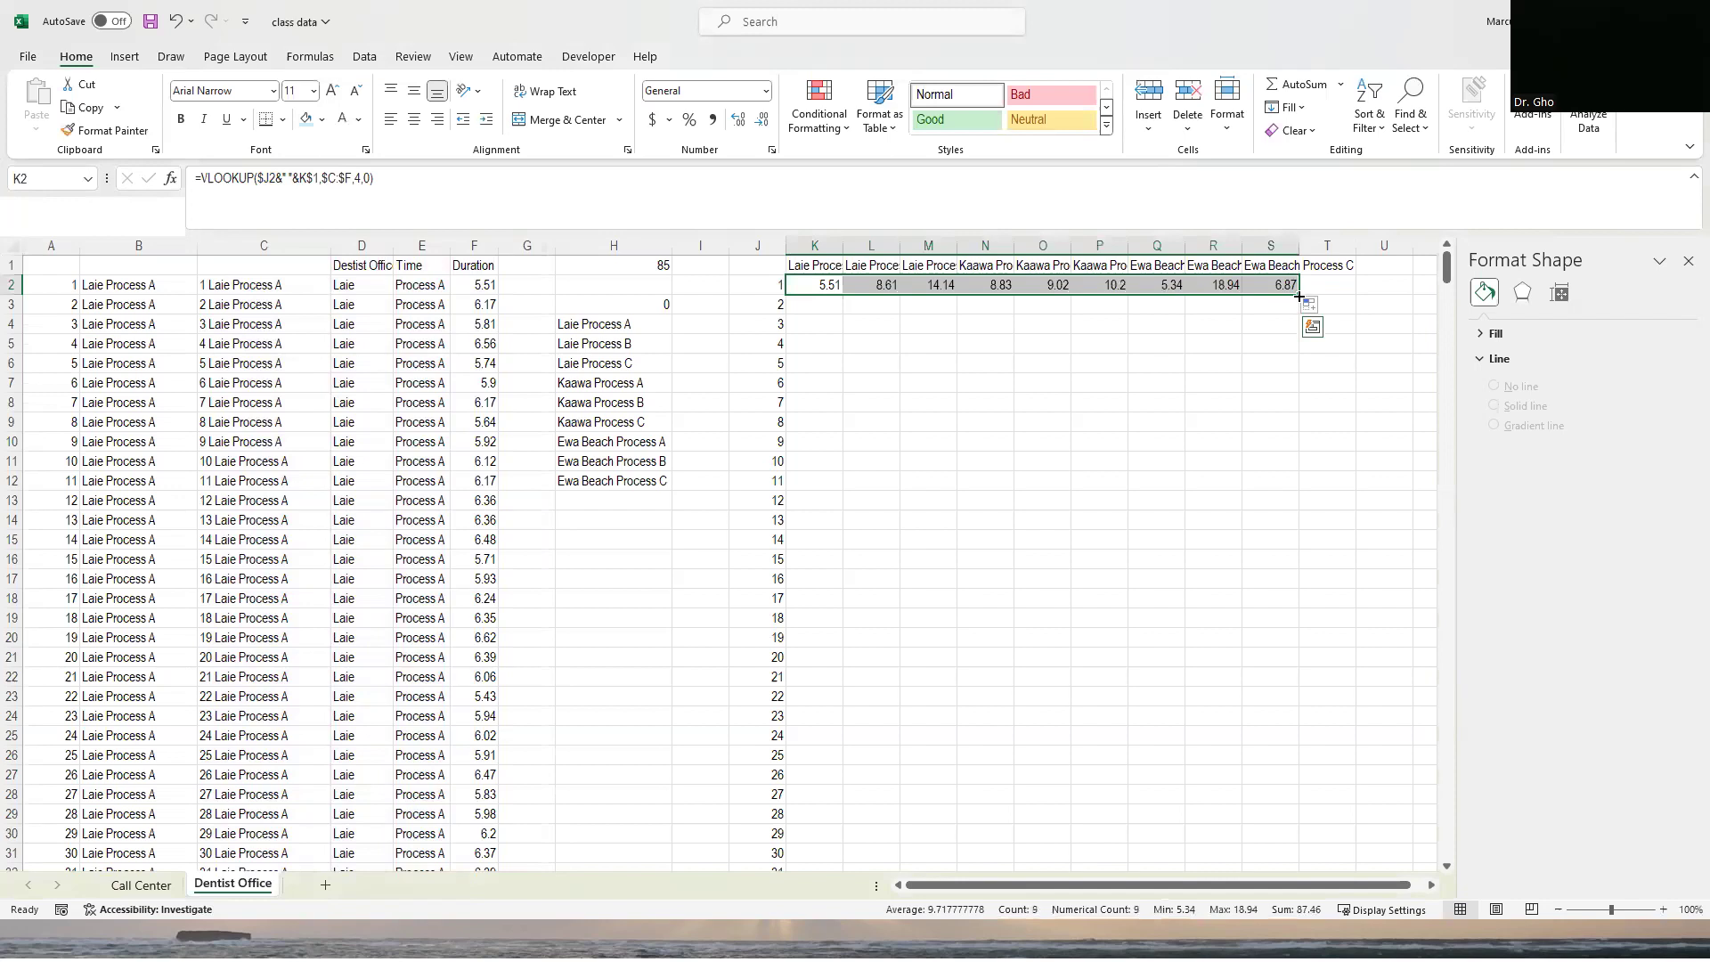
pyautogui.doubleClick(1299, 296)
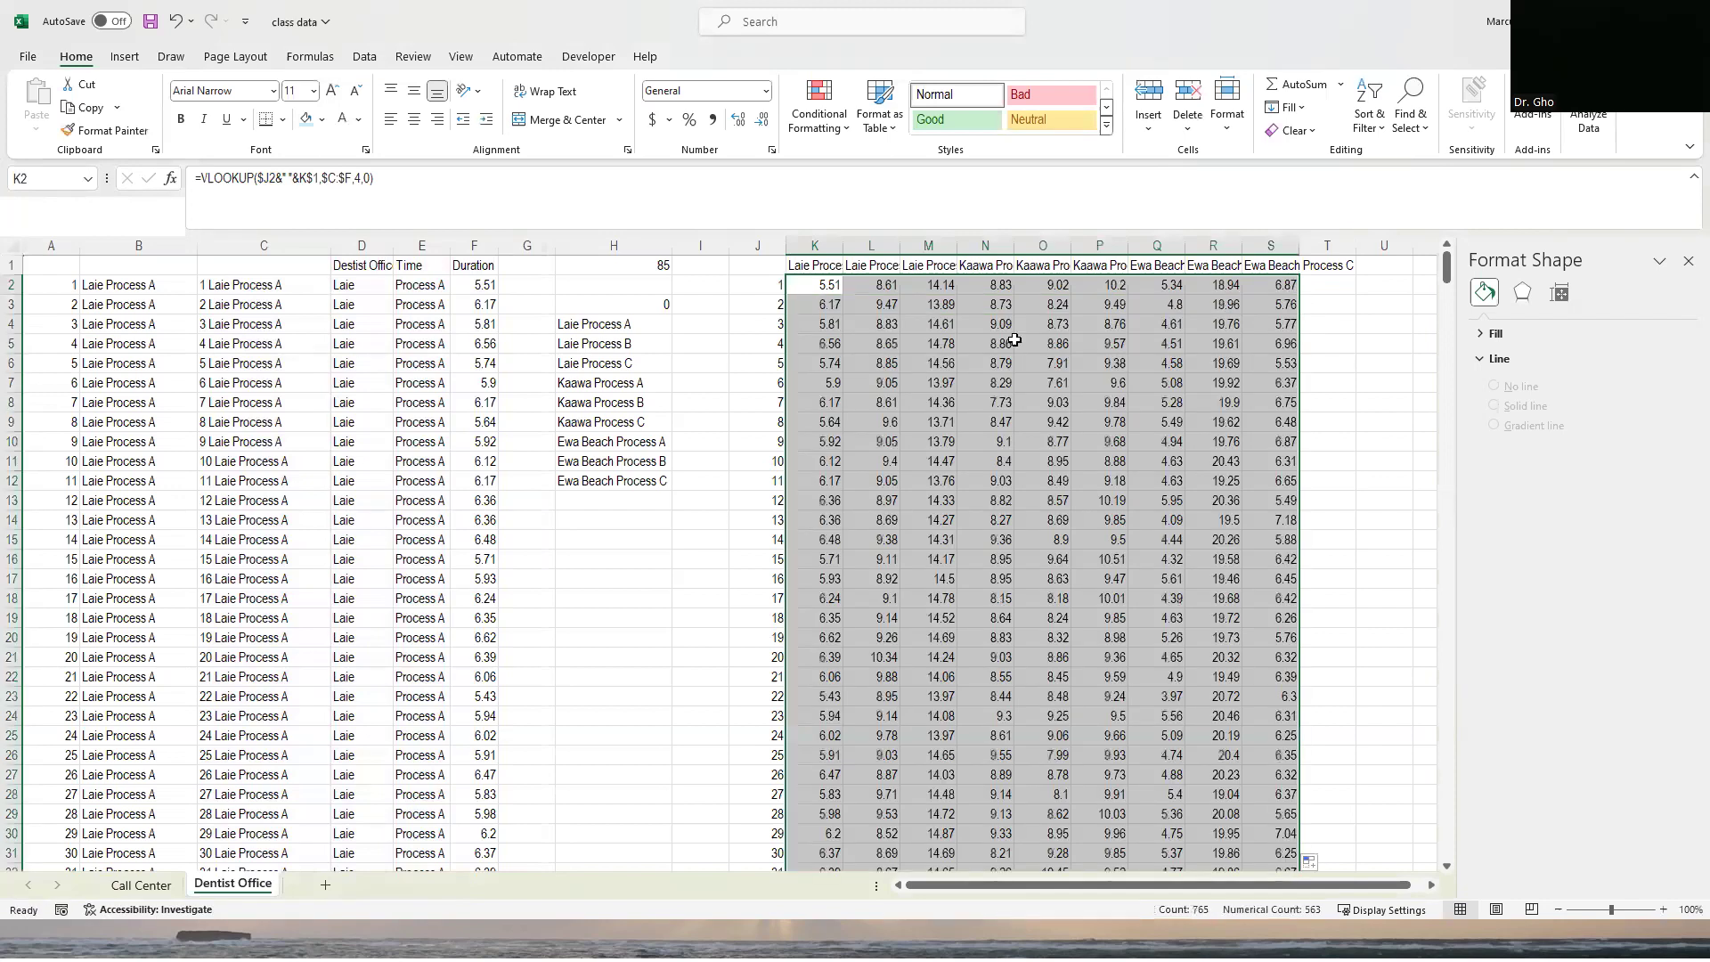
pyautogui.click(834, 360)
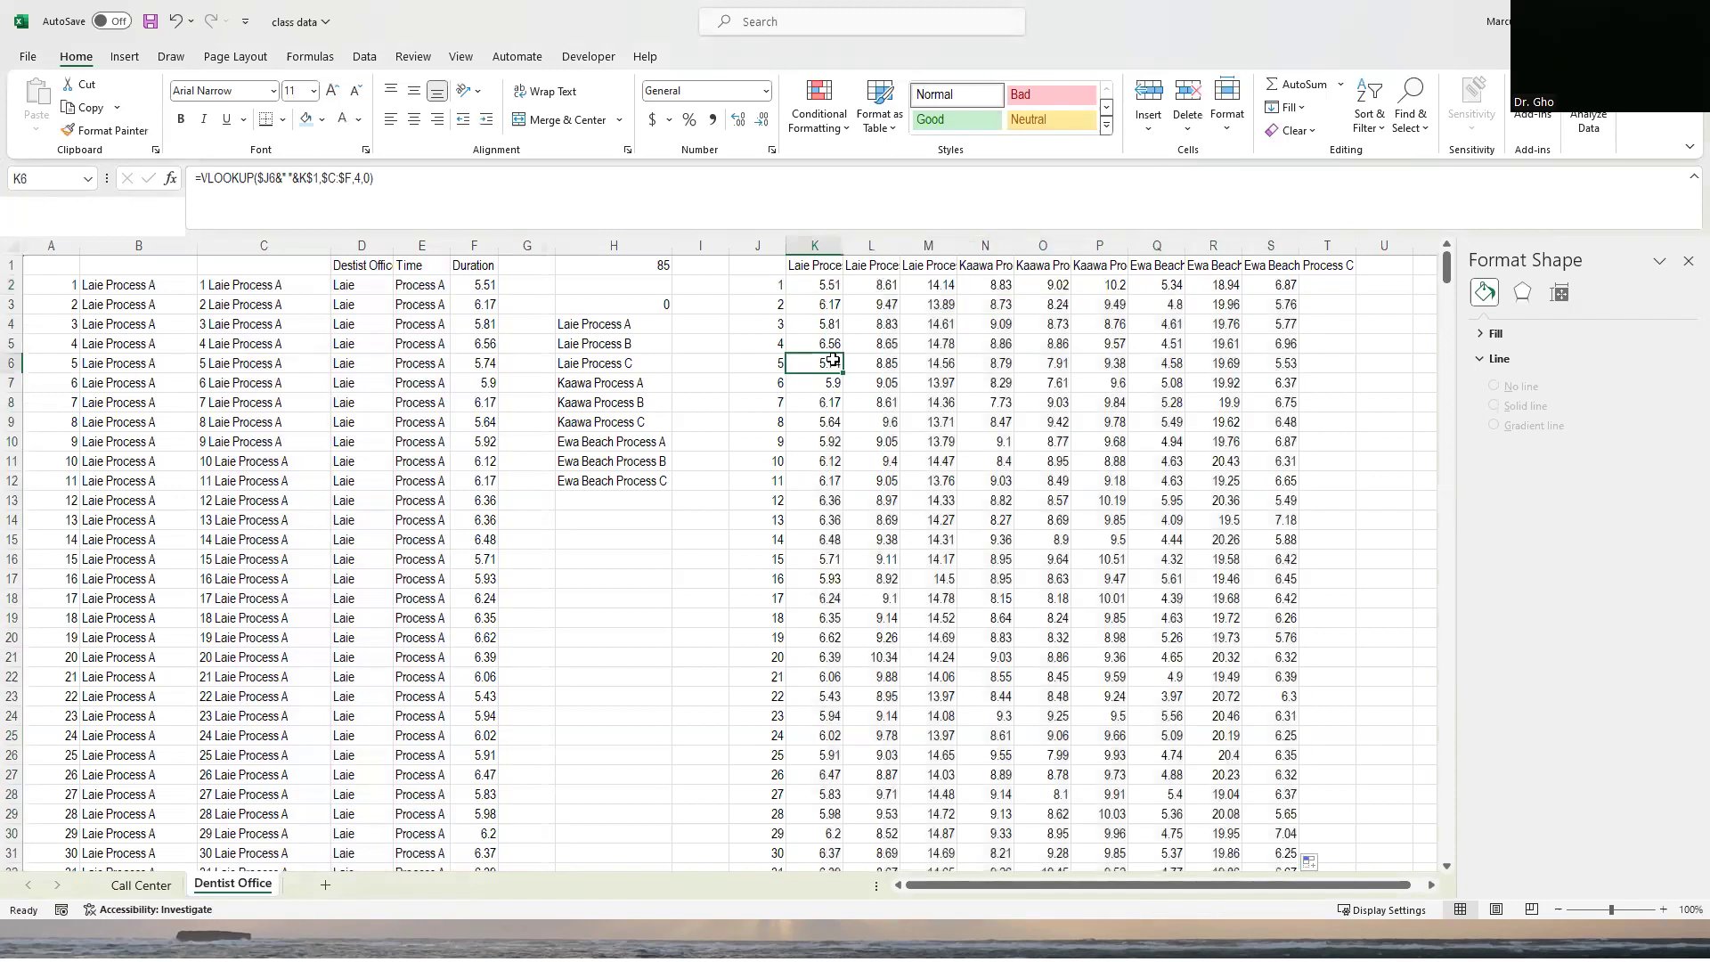
pyautogui.hotkey('ctrl', 'Down')
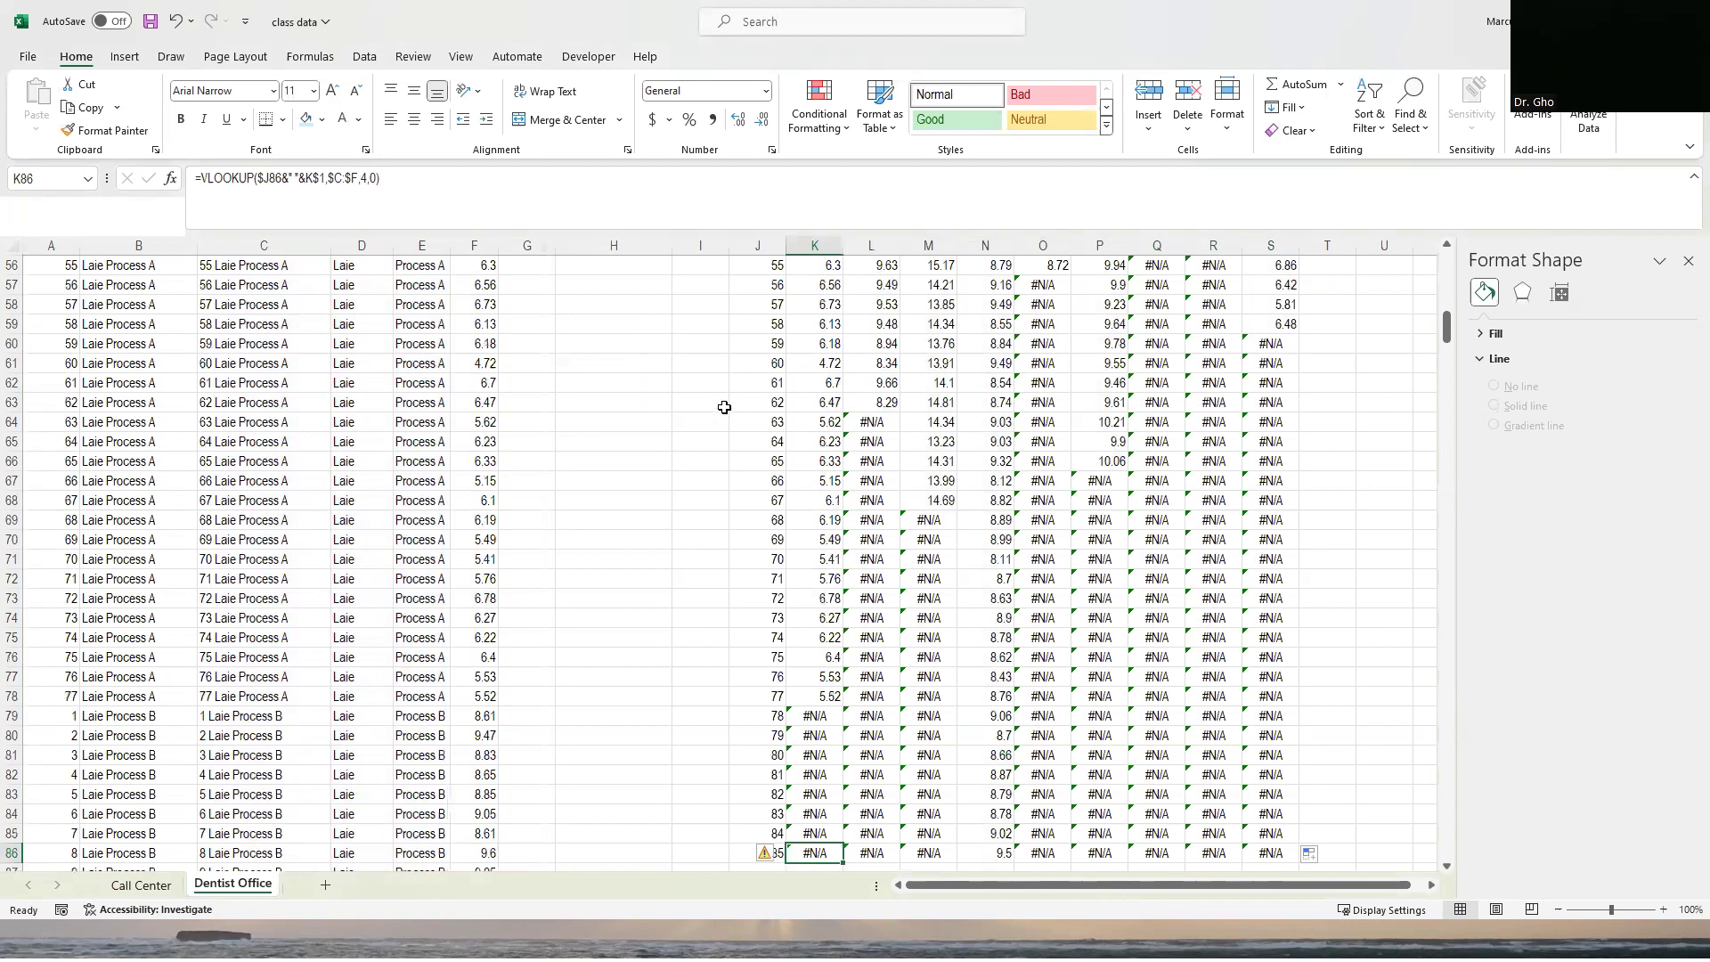
pyautogui.click(831, 385)
pyautogui.hotkey('ctrl', 'Up')
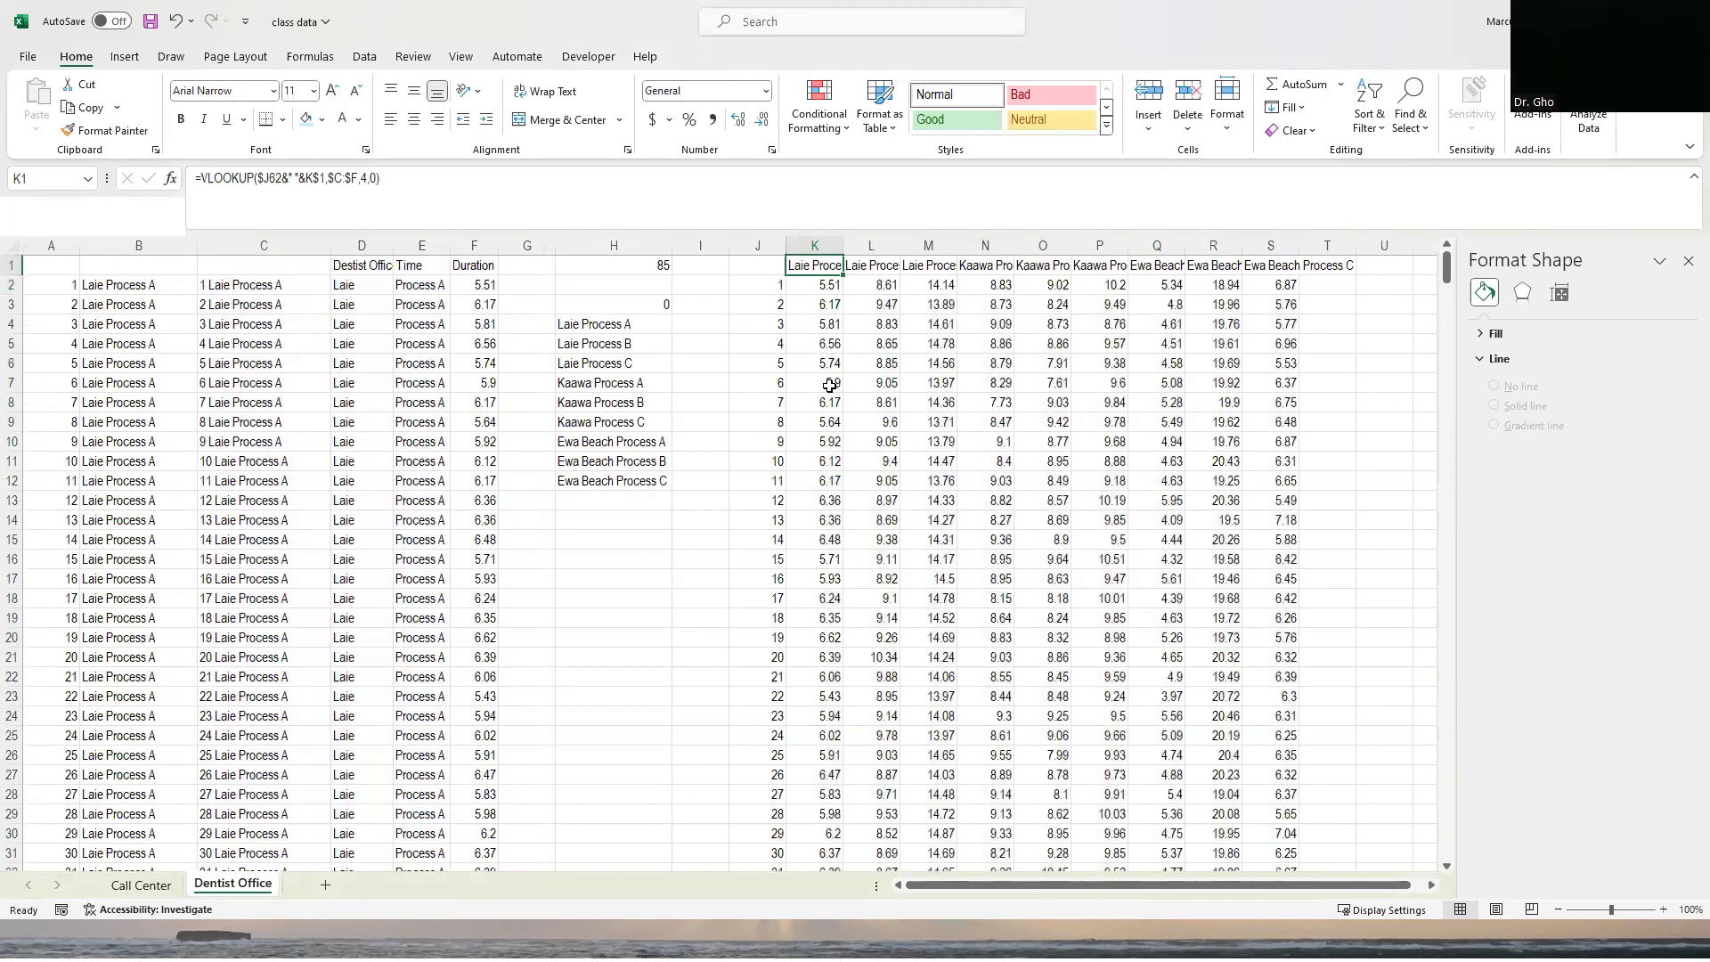
# Wrap the K2 lookup to blank out missing matches: =IF(ISNA(VLOOKUP($J2&" "&K$1,$C:$F,4,0)),"",VLOOKUP($J2&" "&K$1,$C:$F,4,0)).
pyautogui.click(830, 287)
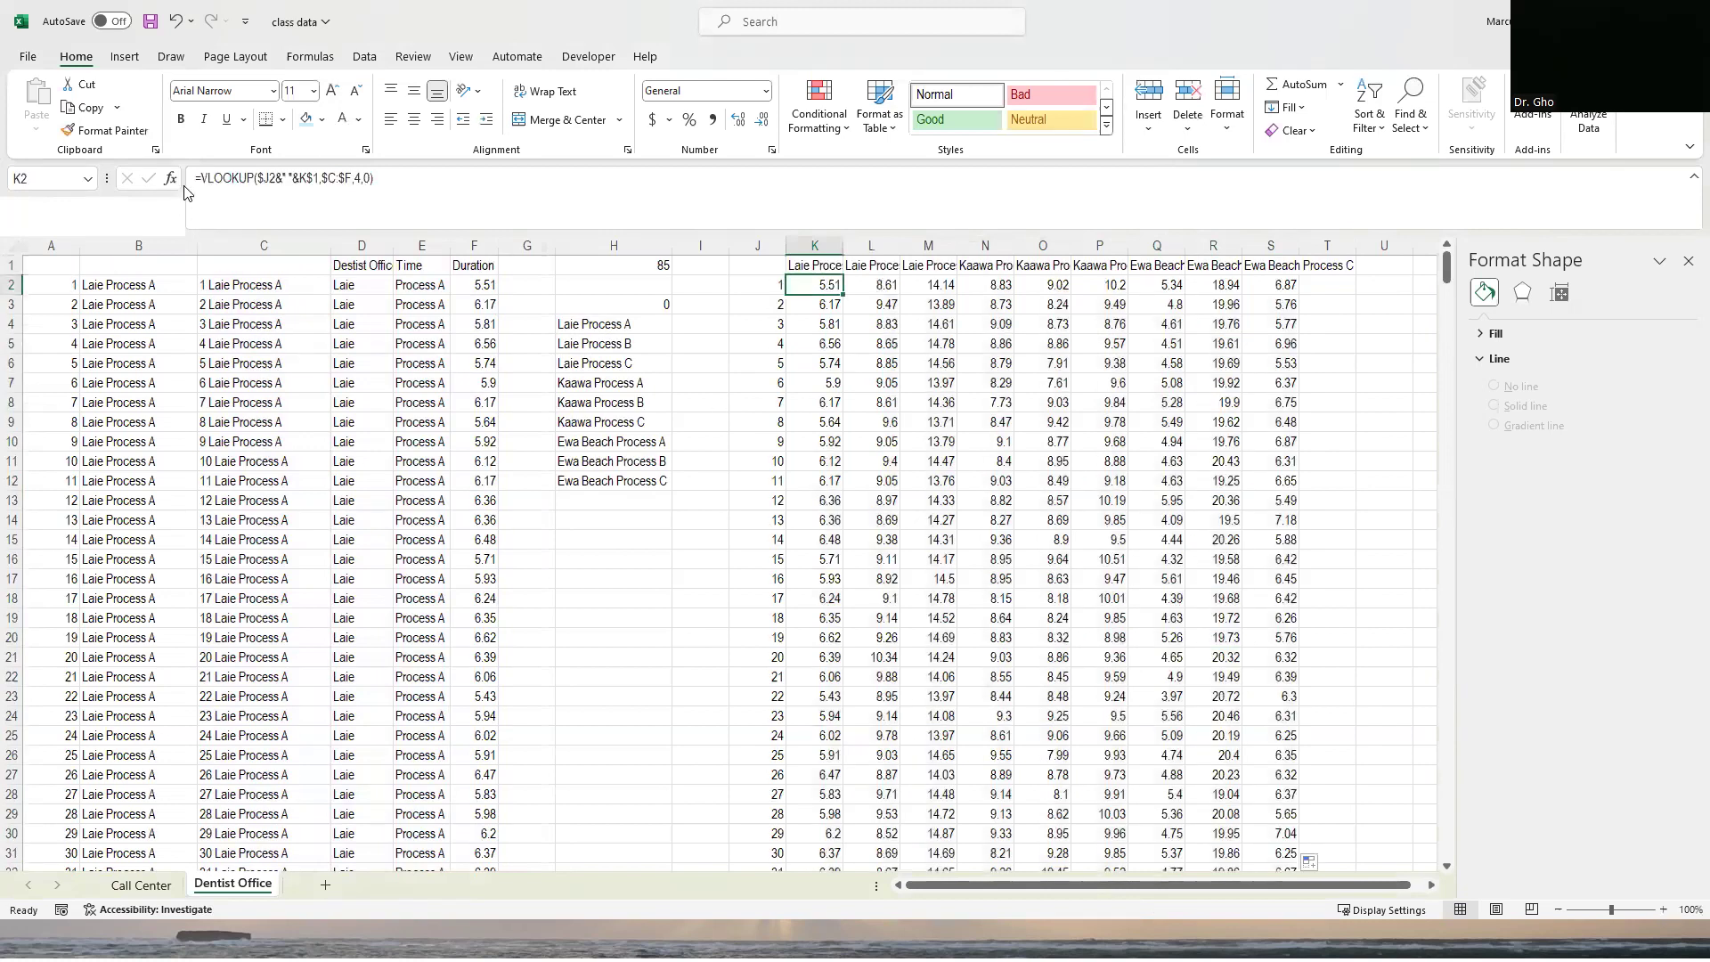
pyautogui.moveTo(201, 176); pyautogui.dragTo(805, 177)
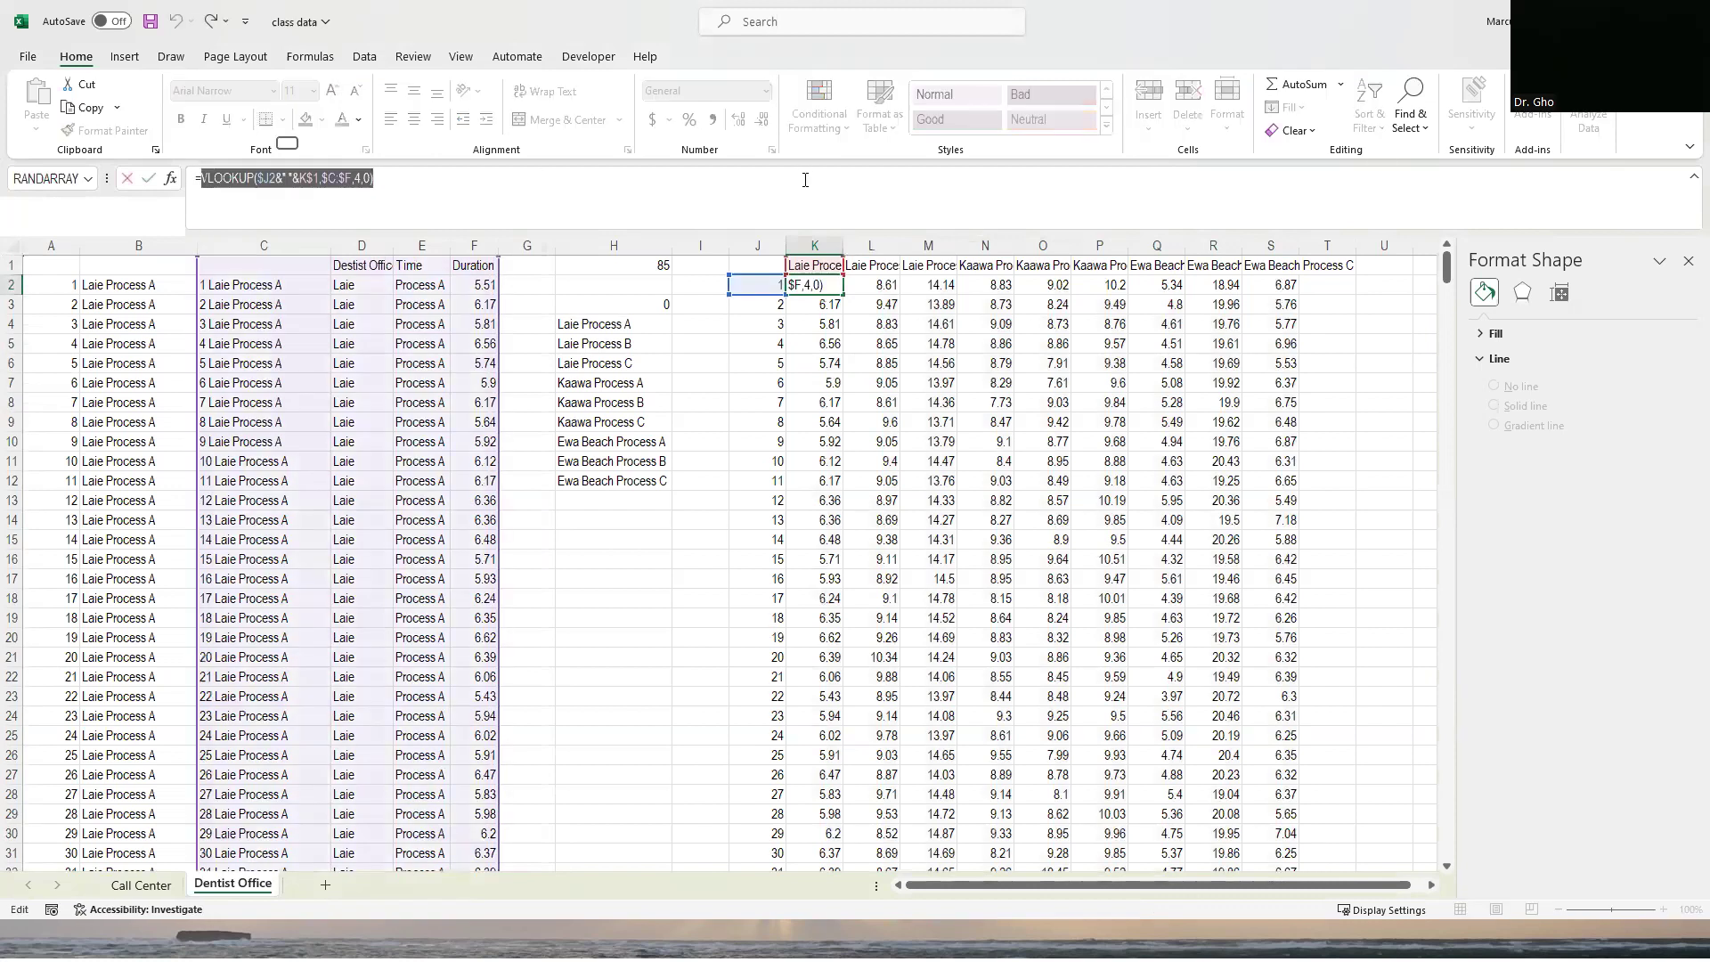
pyautogui.hotkey('ctrl', 'c')
pyautogui.click(200, 179)
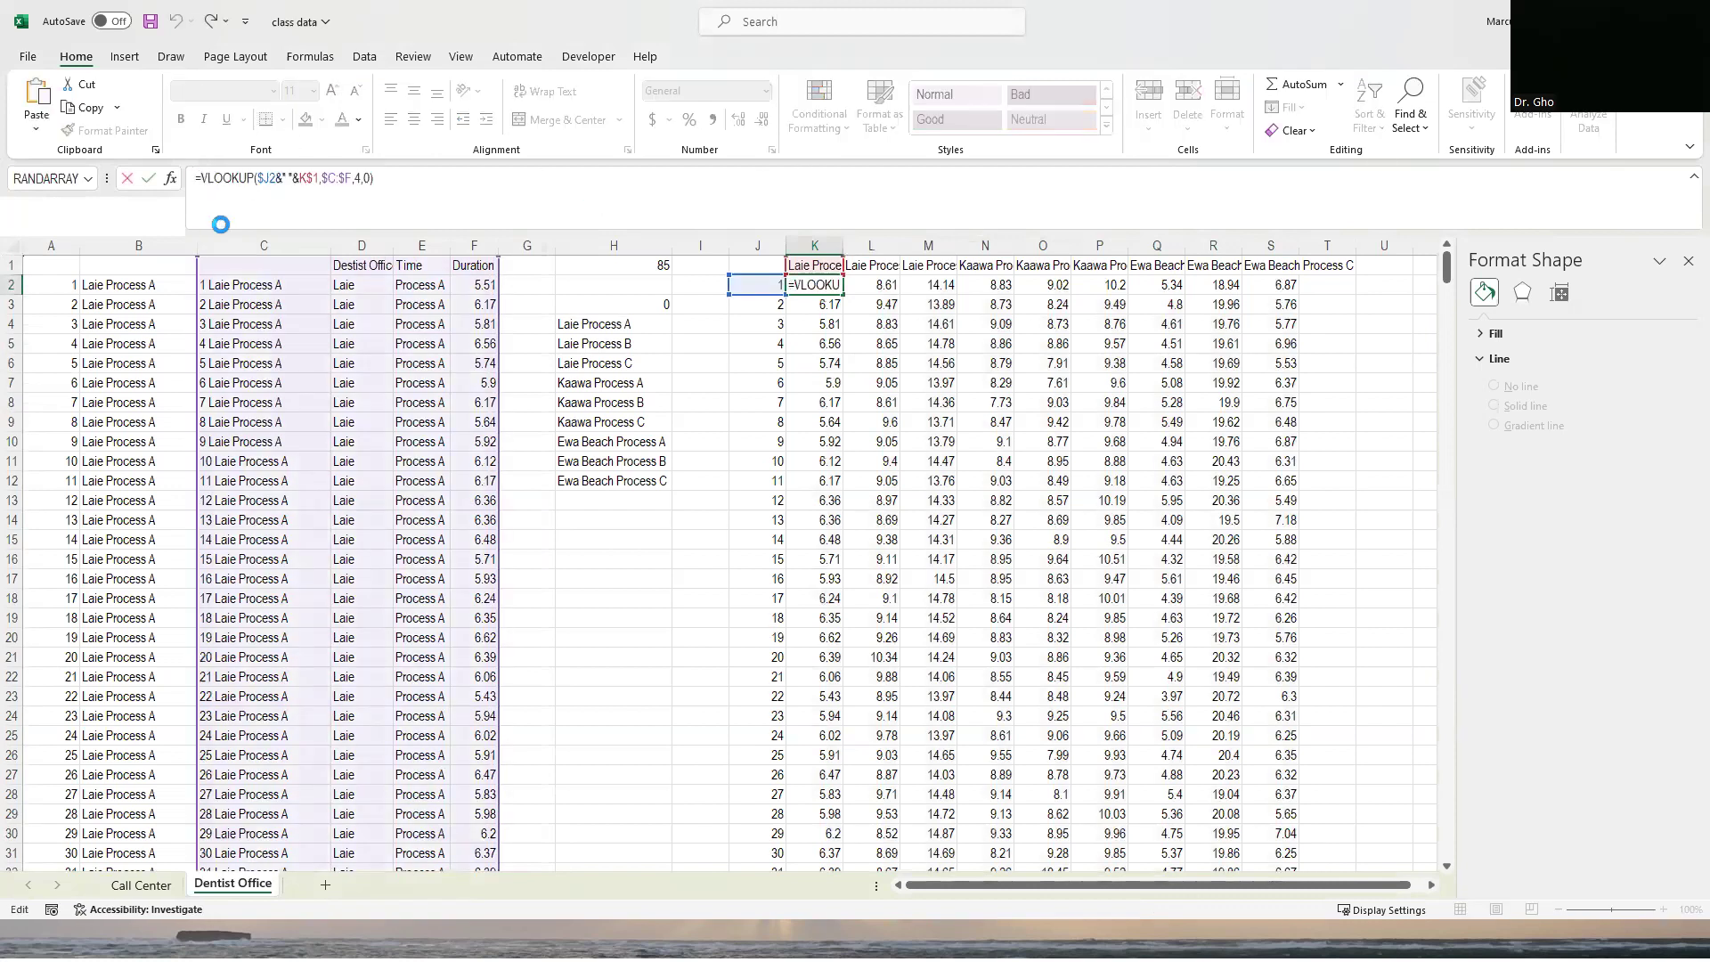
pyautogui.write('if(isna(')
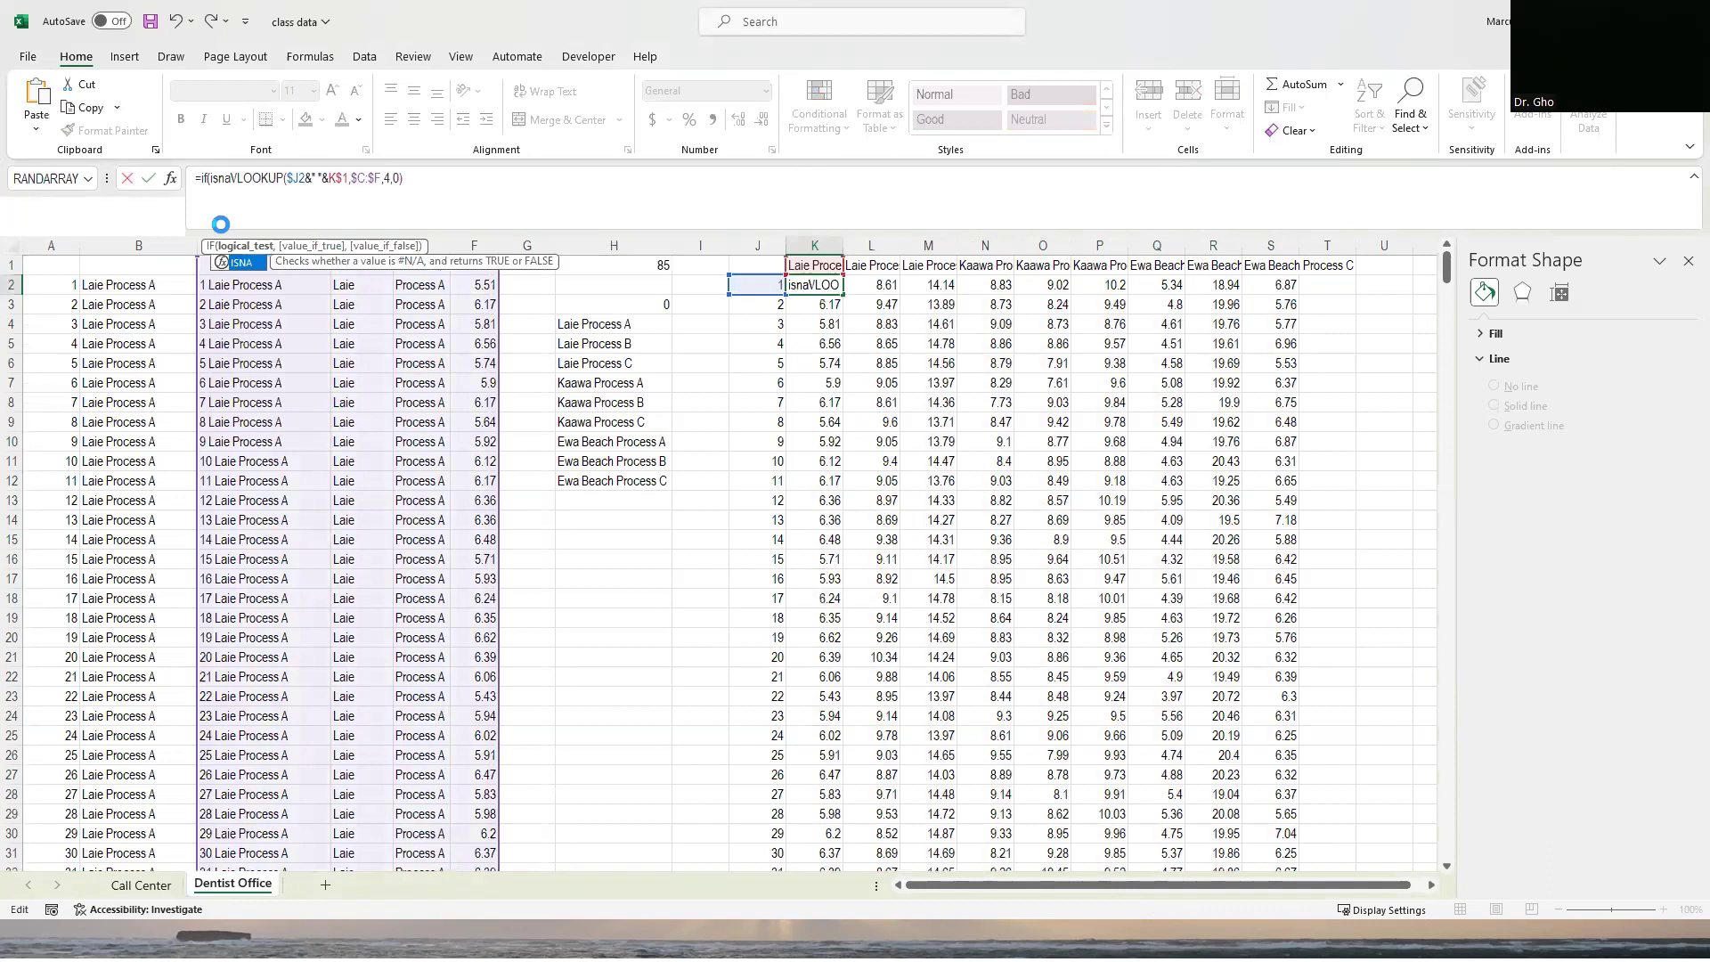
pyautogui.hotkey('ctrl', 'v')
pyautogui.write('),"')
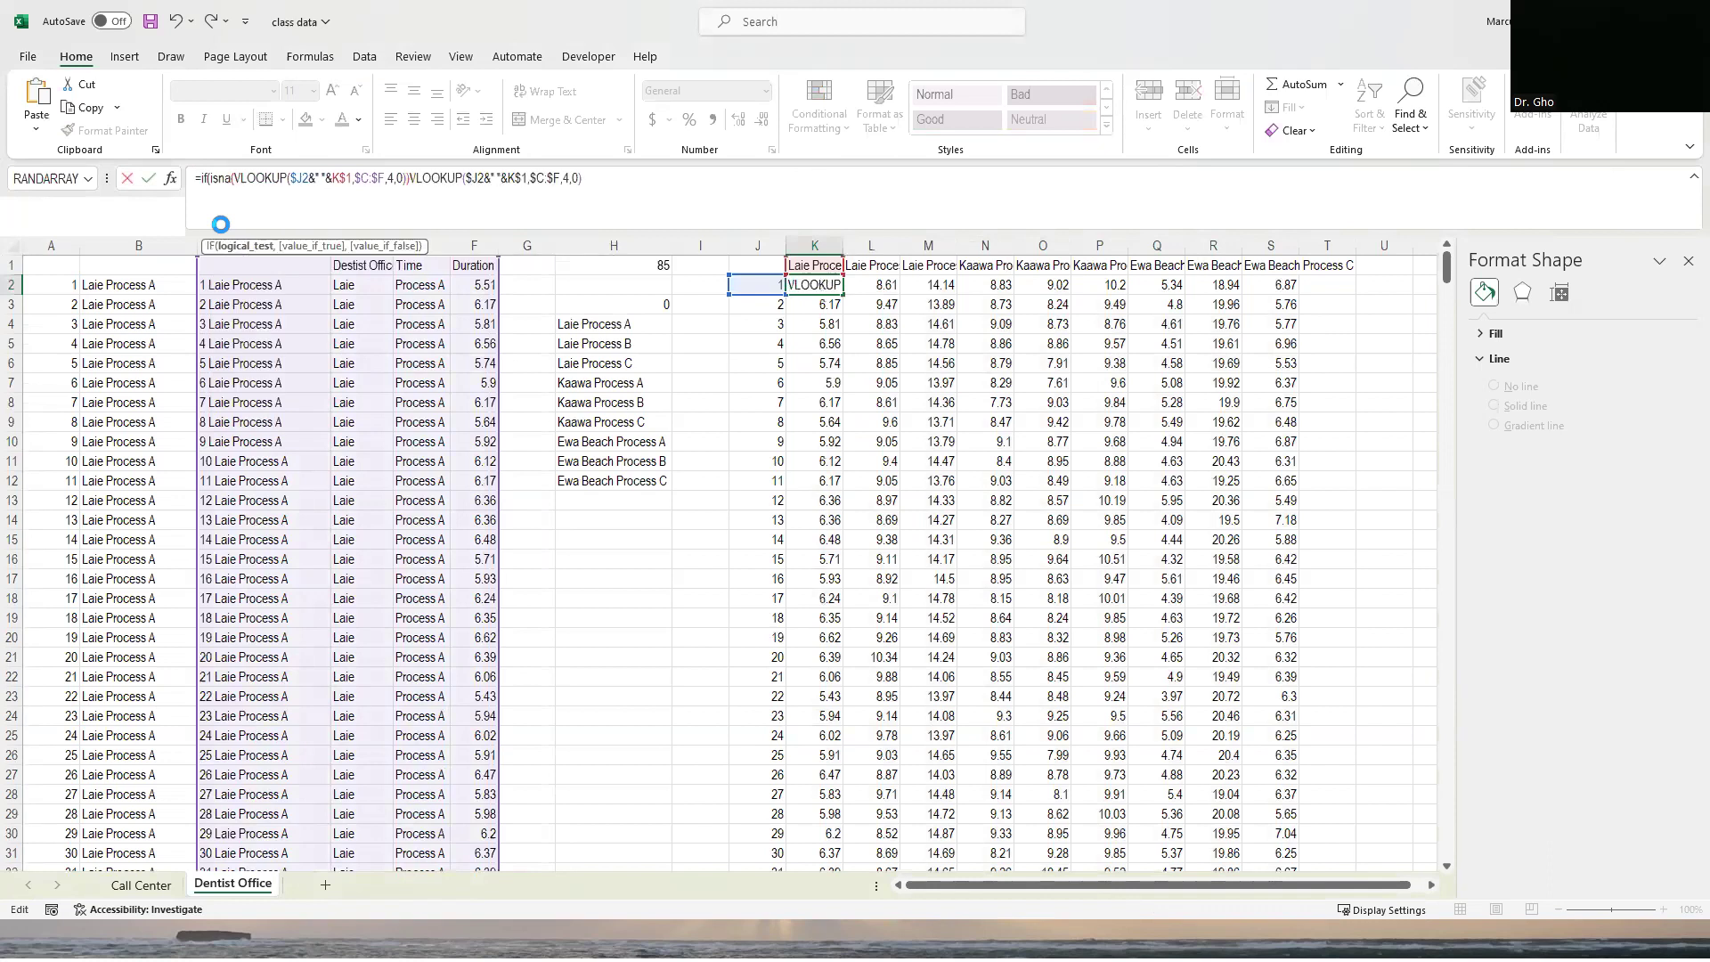
pyautogui.write('"')
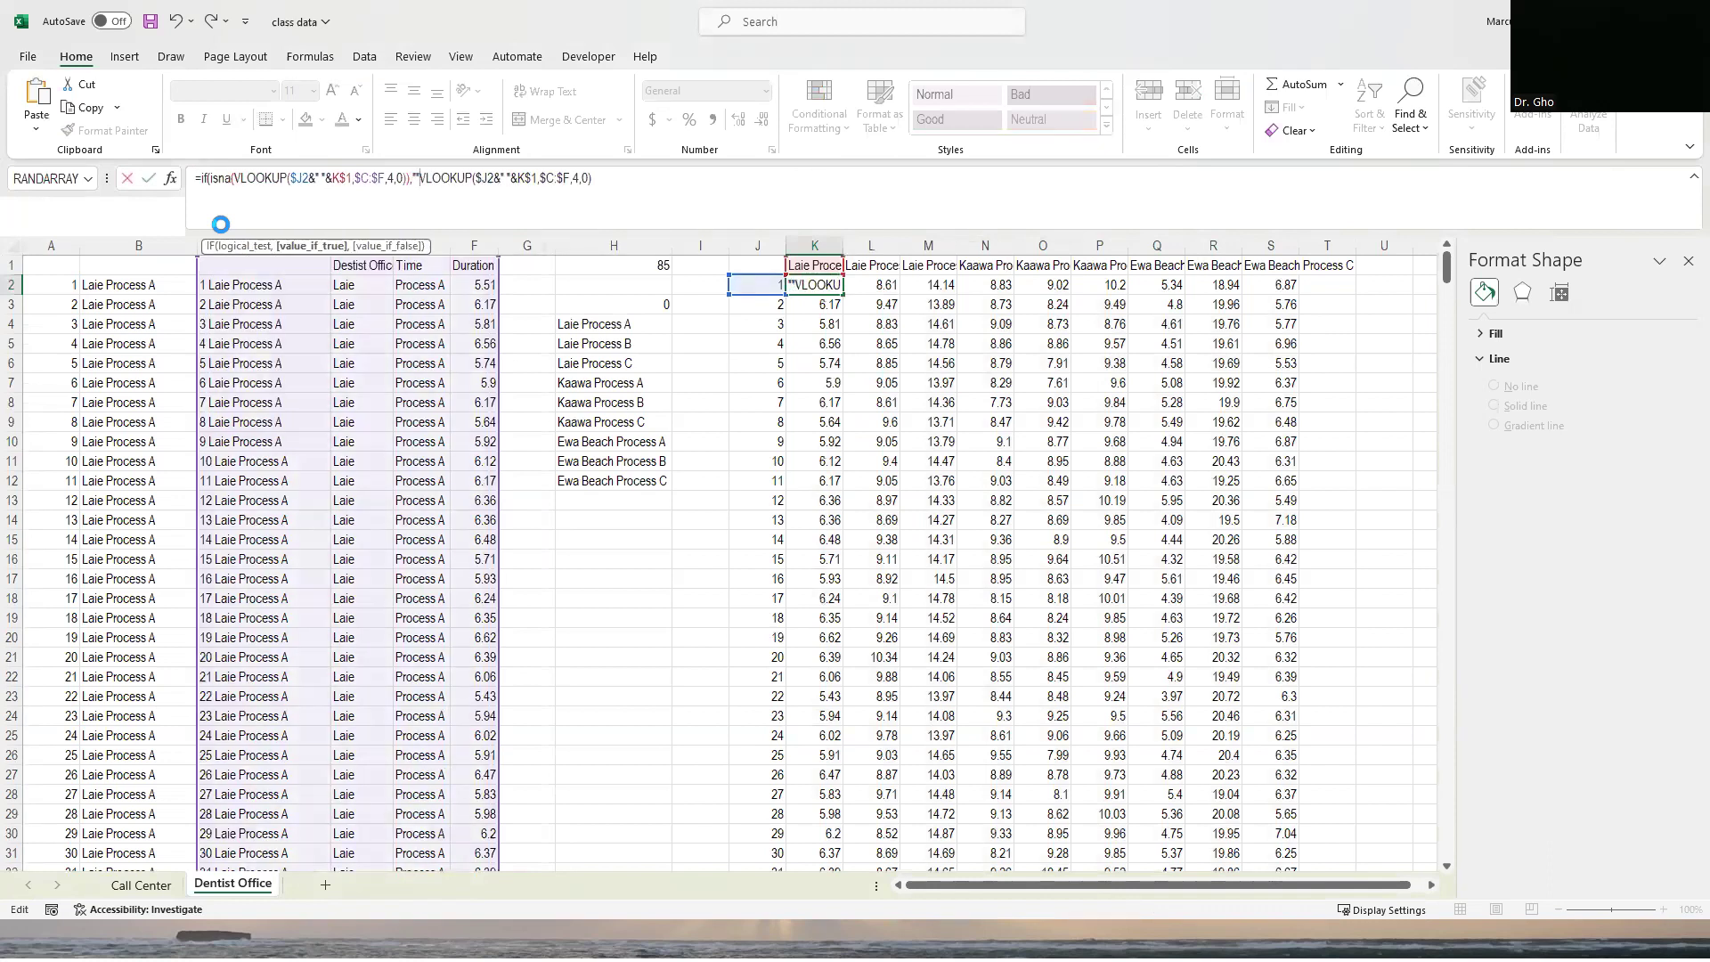
pyautogui.write(',')
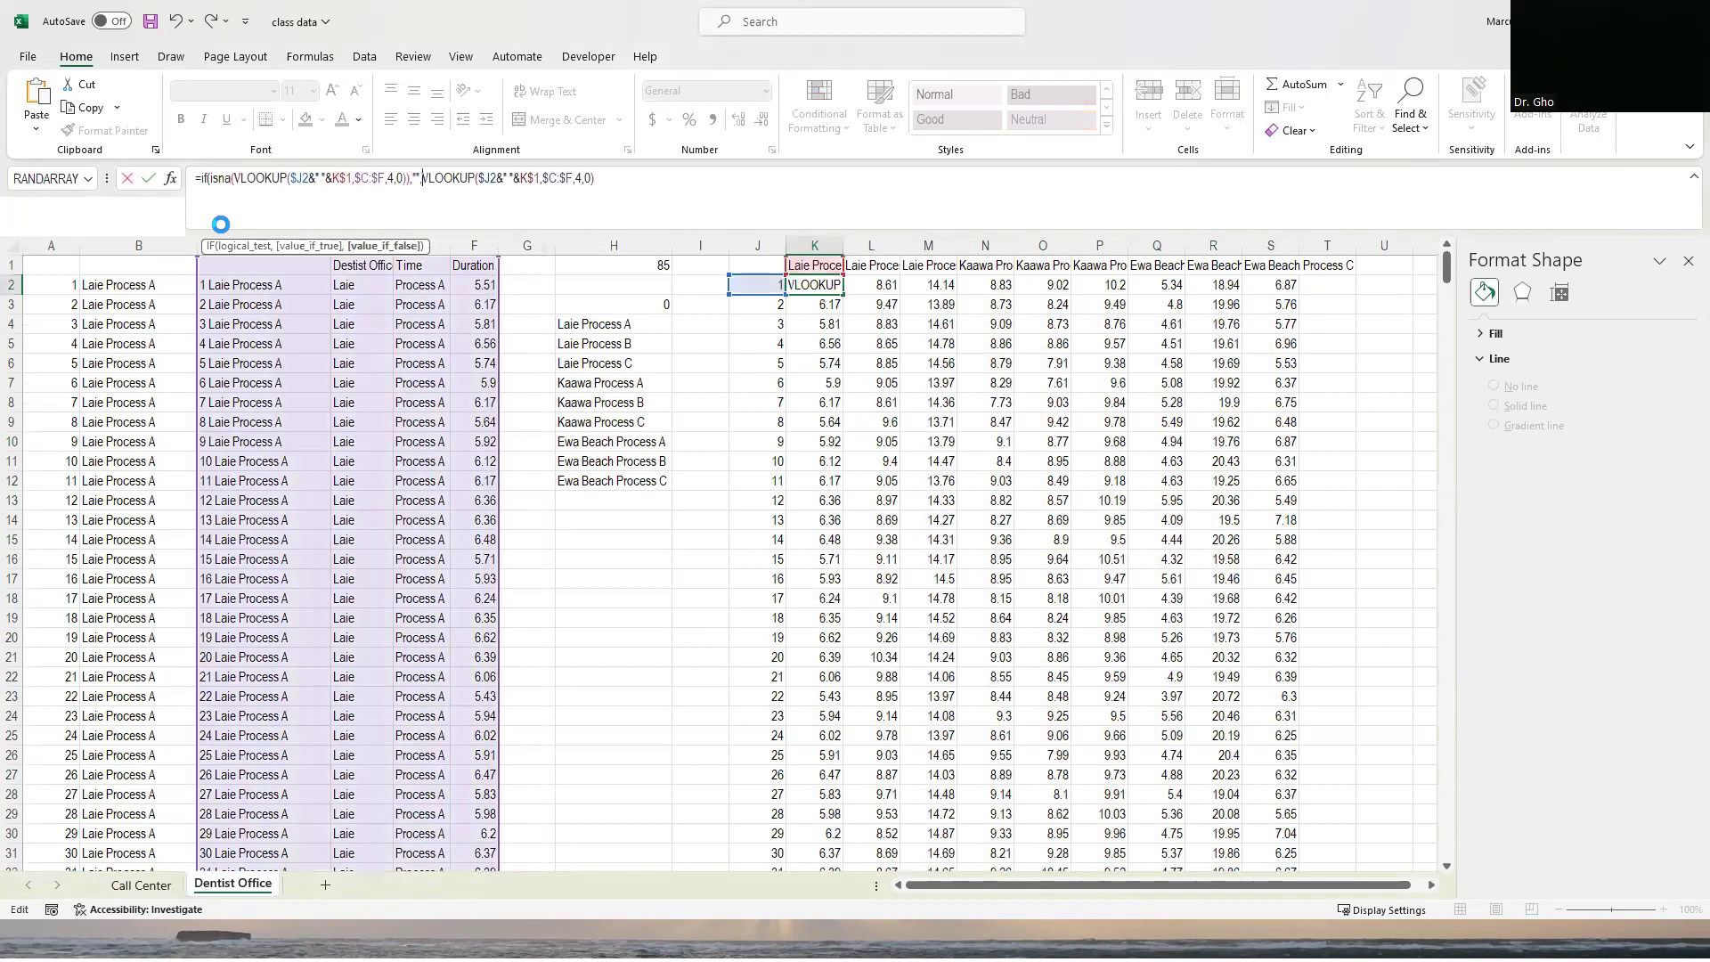
pyautogui.click(617, 183)
pyautogui.write(')')
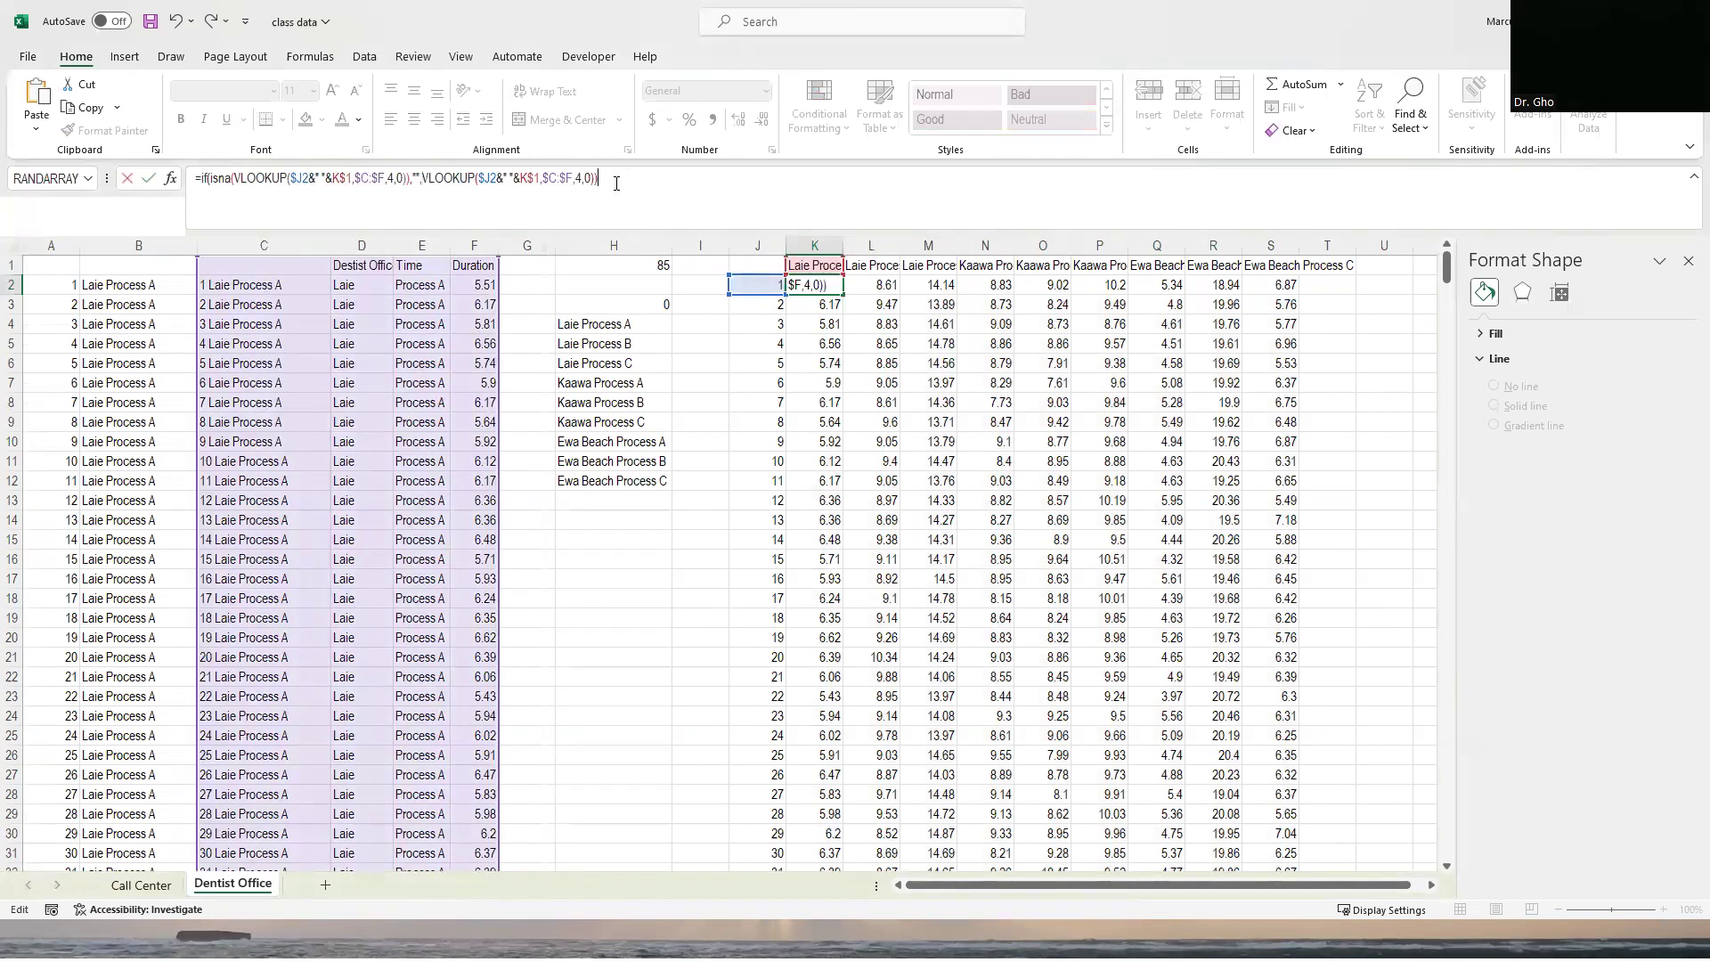
pyautogui.hotkey('ctrl', 'Return')
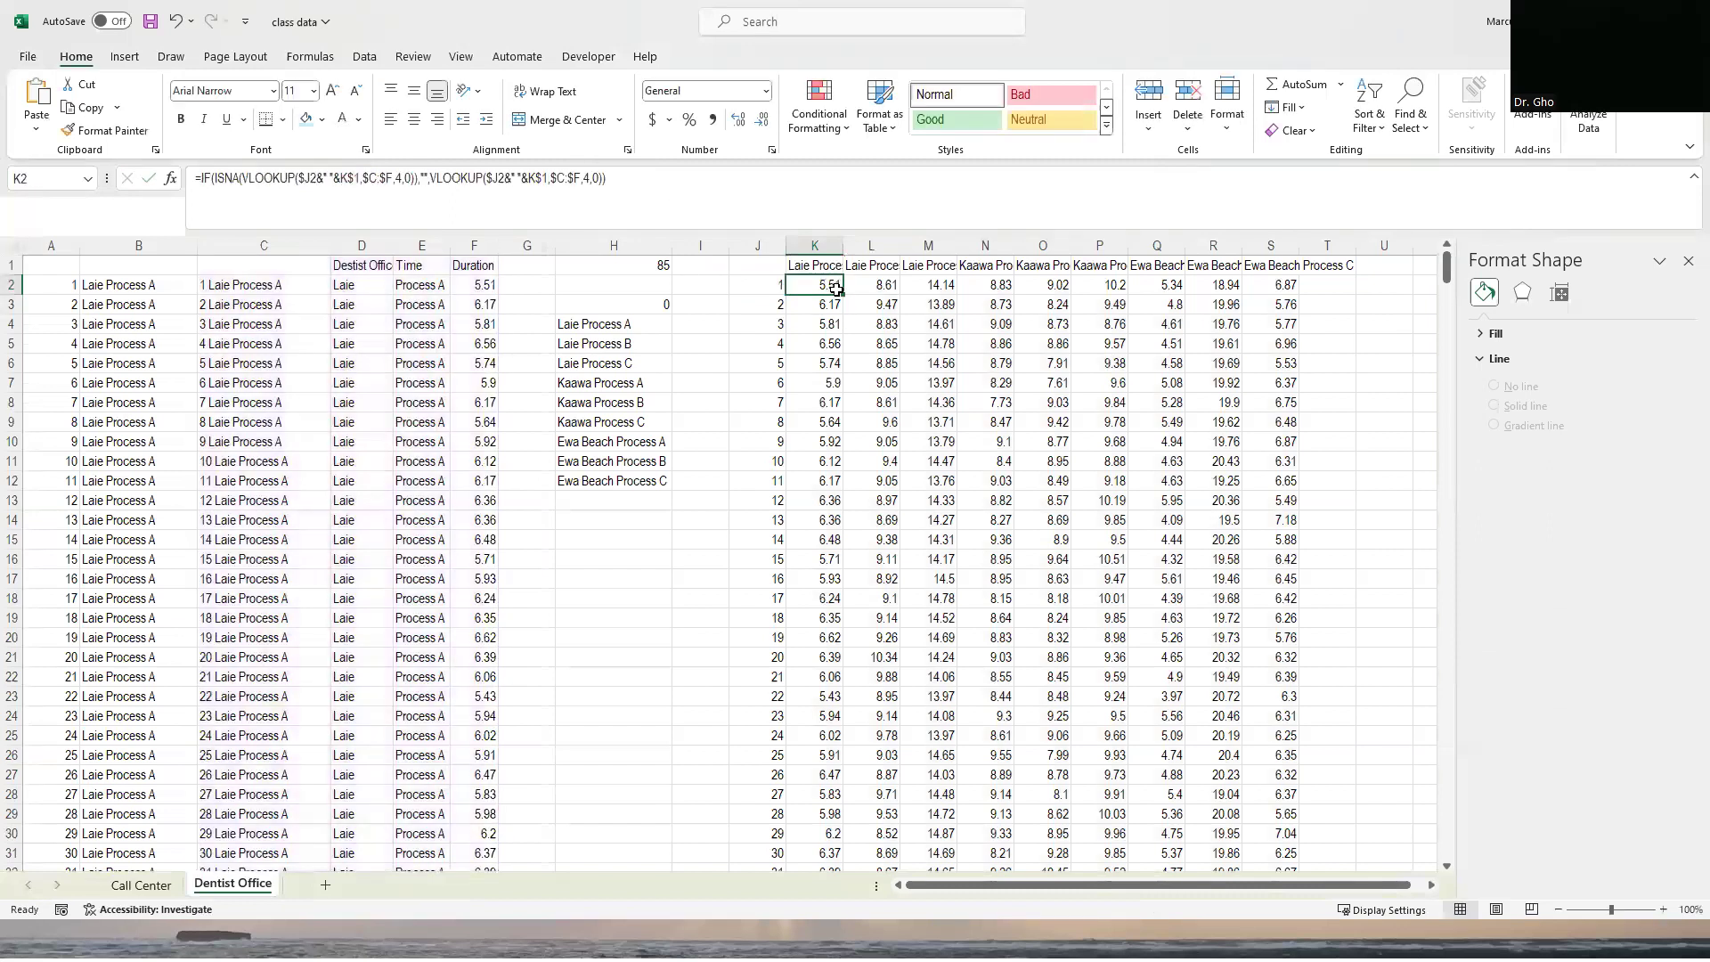
# Fill the IF(ISNA) formula from K2 across to S2 and down all numbered rows, and check the rows near the end.
pyautogui.moveTo(842, 294); pyautogui.dragTo(1308, 284)
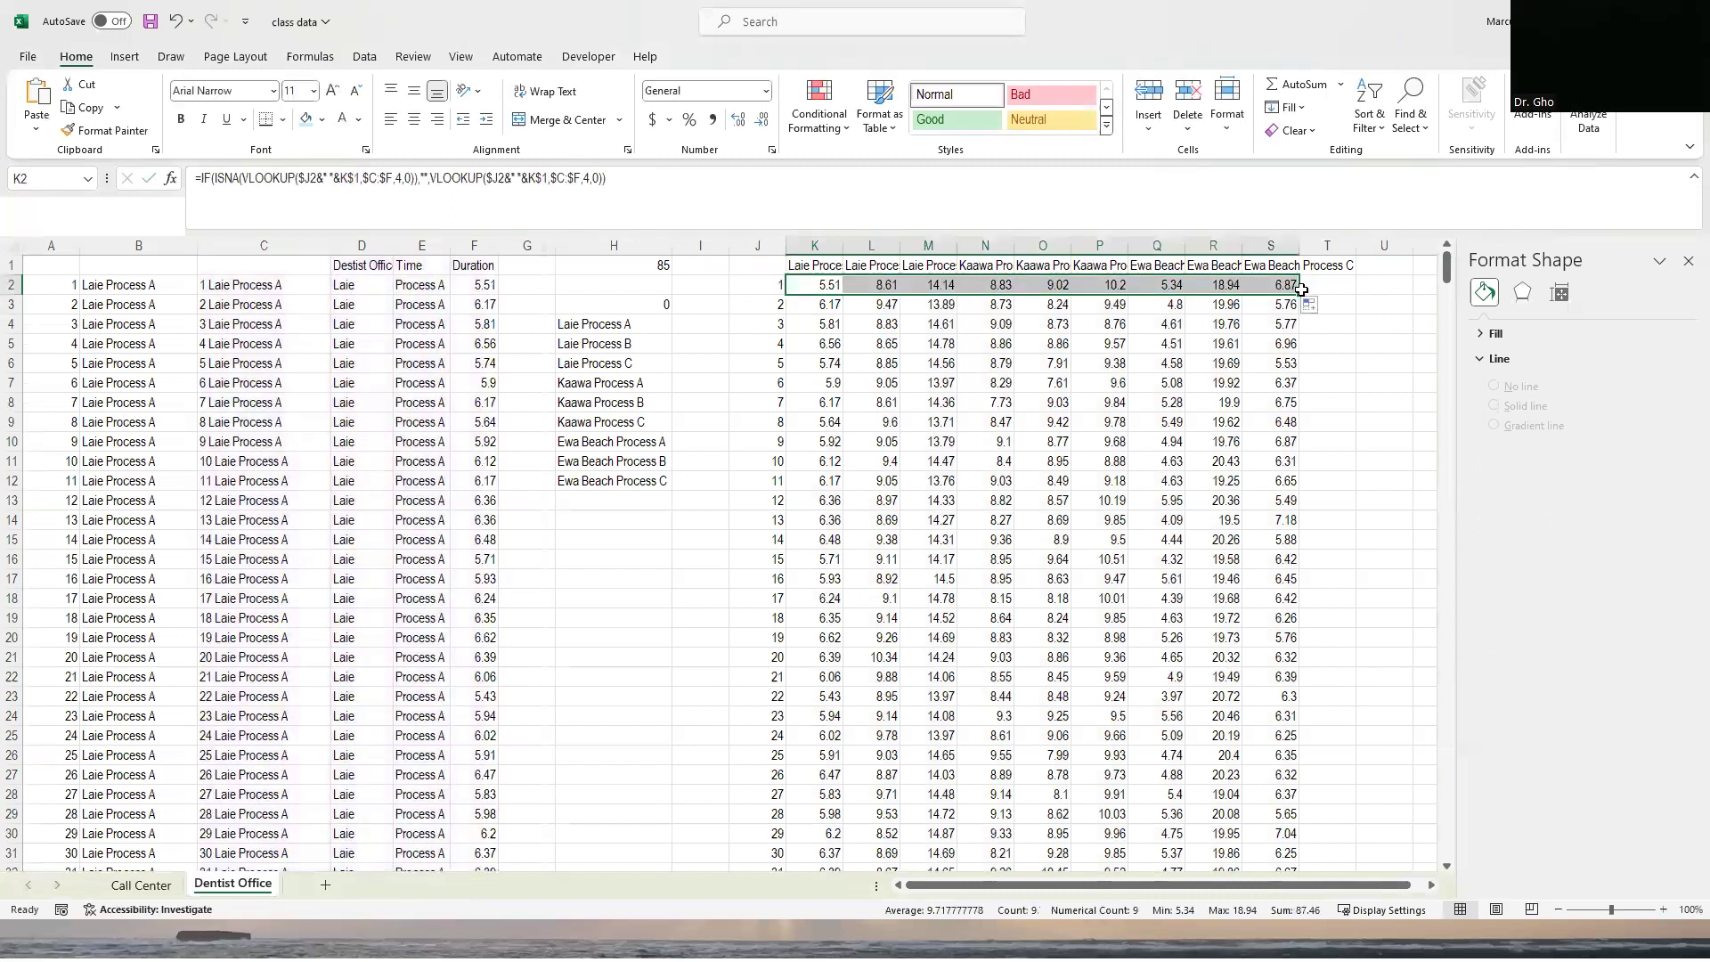
pyautogui.doubleClick(1301, 295)
pyautogui.click(902, 402)
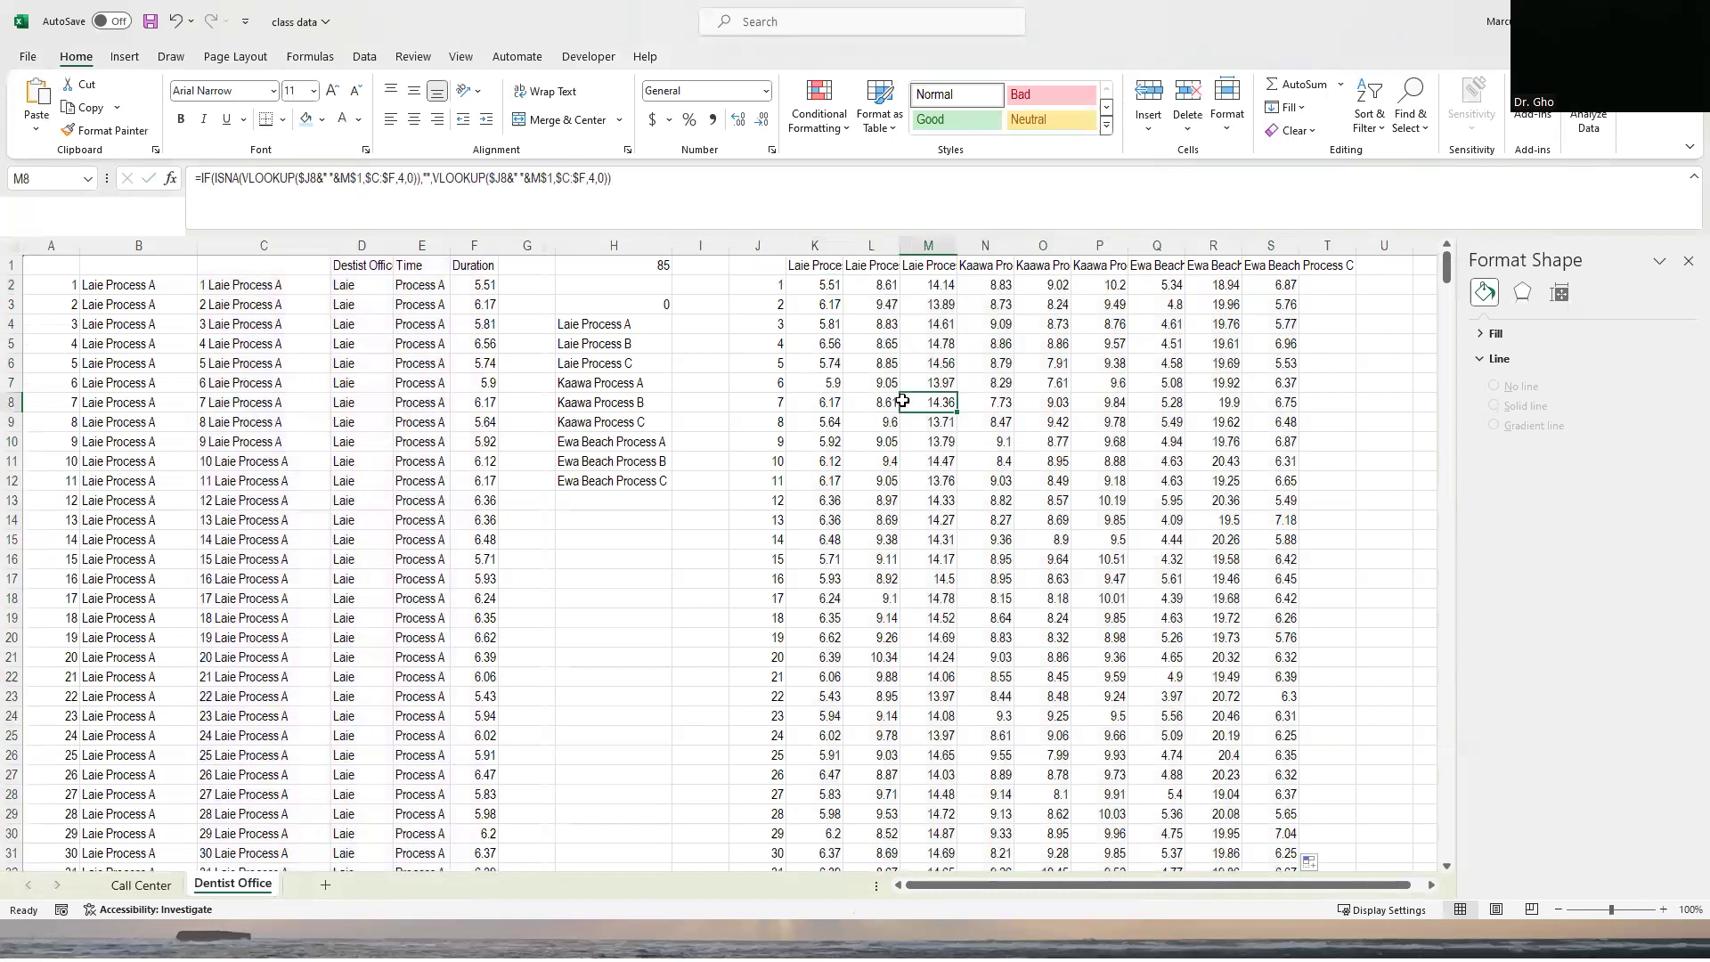
pyautogui.scroll(-18, 902, 402)
pyautogui.click(890, 577)
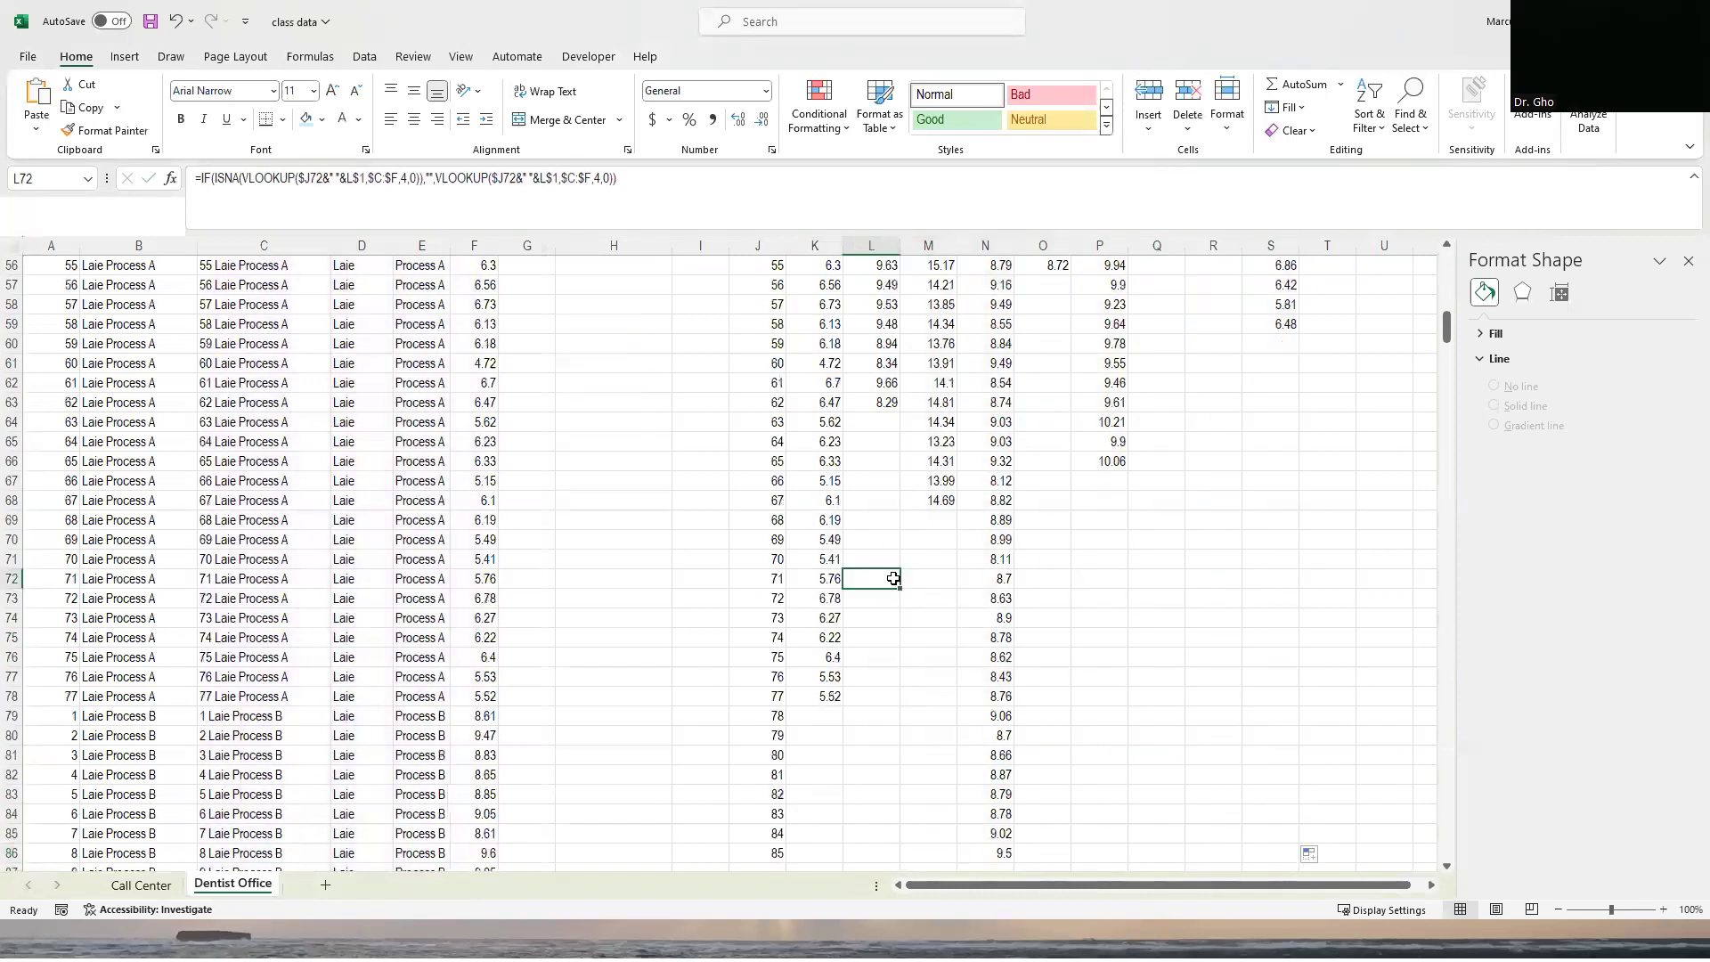
pyautogui.click(884, 656)
pyautogui.click(892, 717)
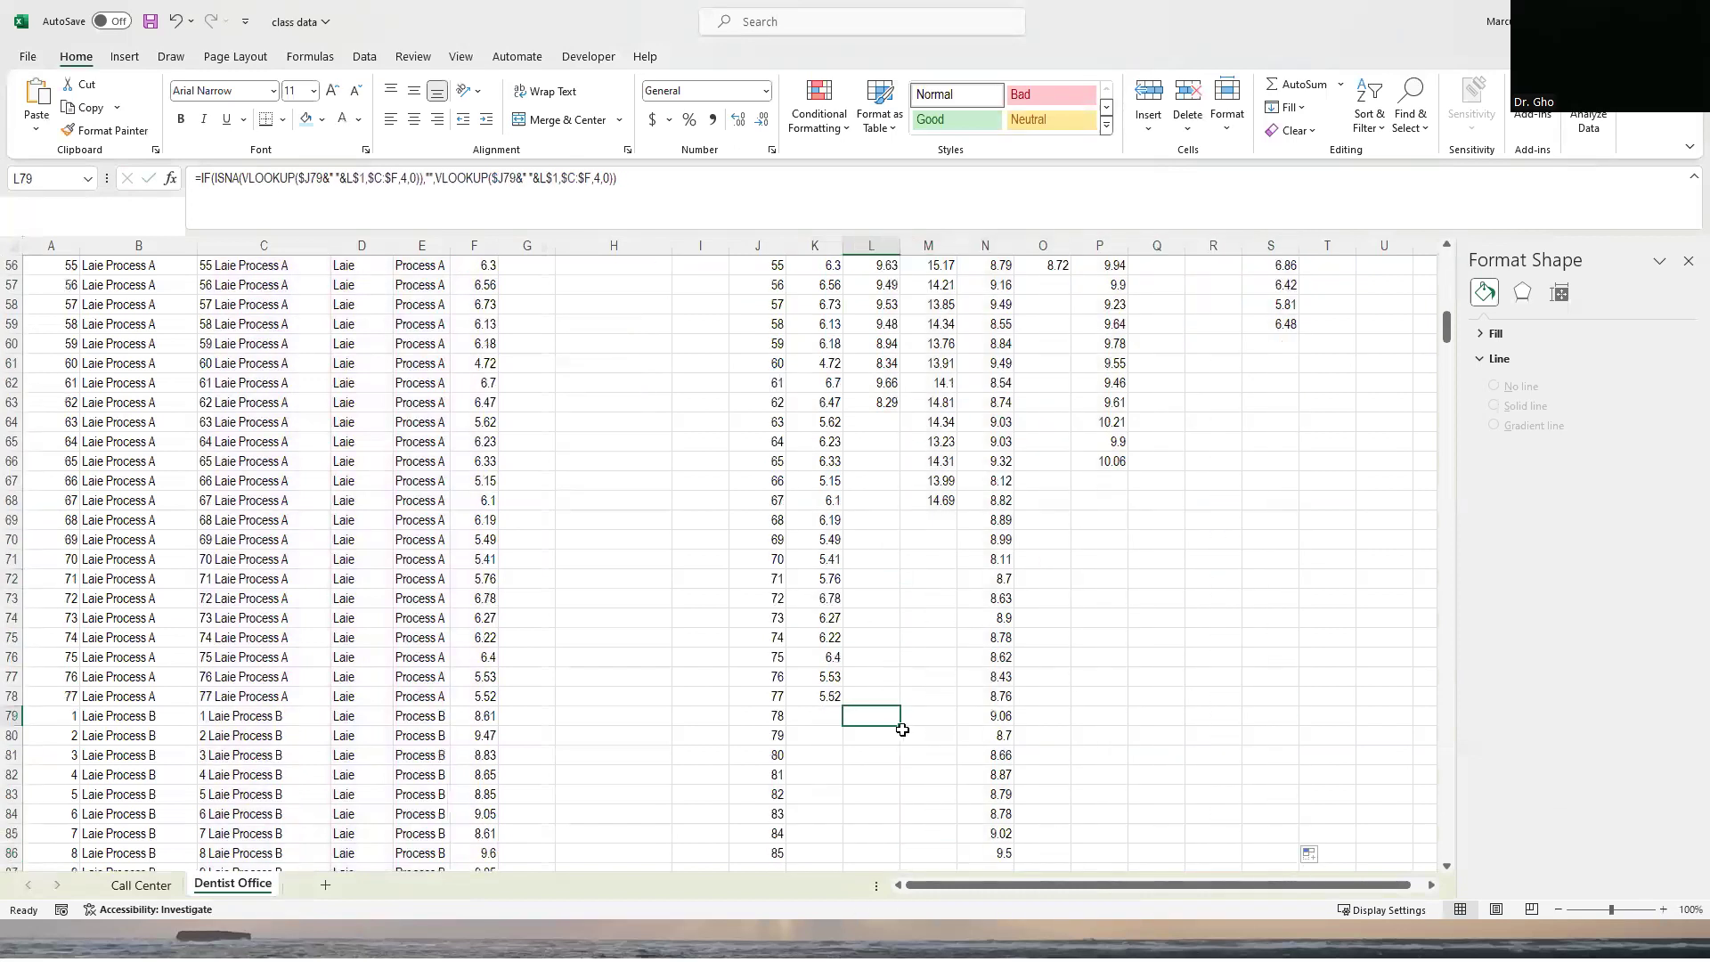
pyautogui.click(945, 359)
pyautogui.hotkey('ctrl', 'Up')
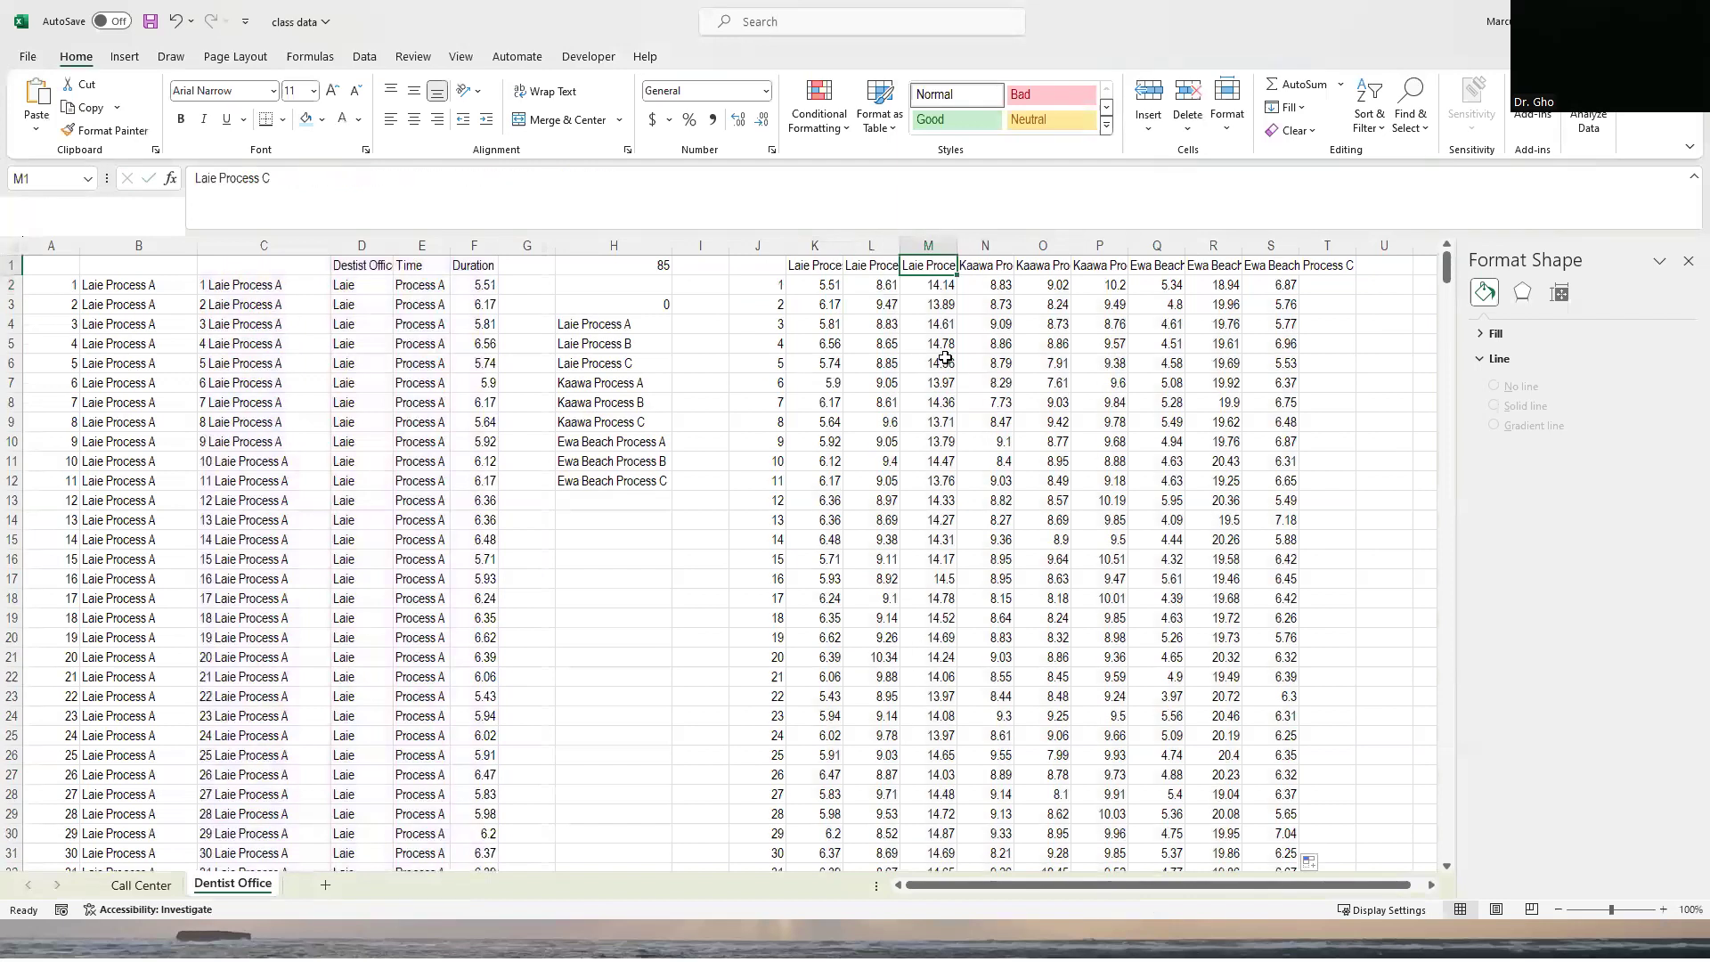
# Repeat the office-process headers across V1:AD1 by filling =K1 from V1, leaving AE1 empty.
pyautogui.press('Right')
pyautogui.press('Right')
pyautogui.press('Right')
pyautogui.press('Right')
pyautogui.press('Right')
pyautogui.press('Right')
pyautogui.press('Right')
pyautogui.press('Right')
pyautogui.press('Right')
pyautogui.press('Right')
pyautogui.press('Right')
pyautogui.press('Left')
pyautogui.press('Left')
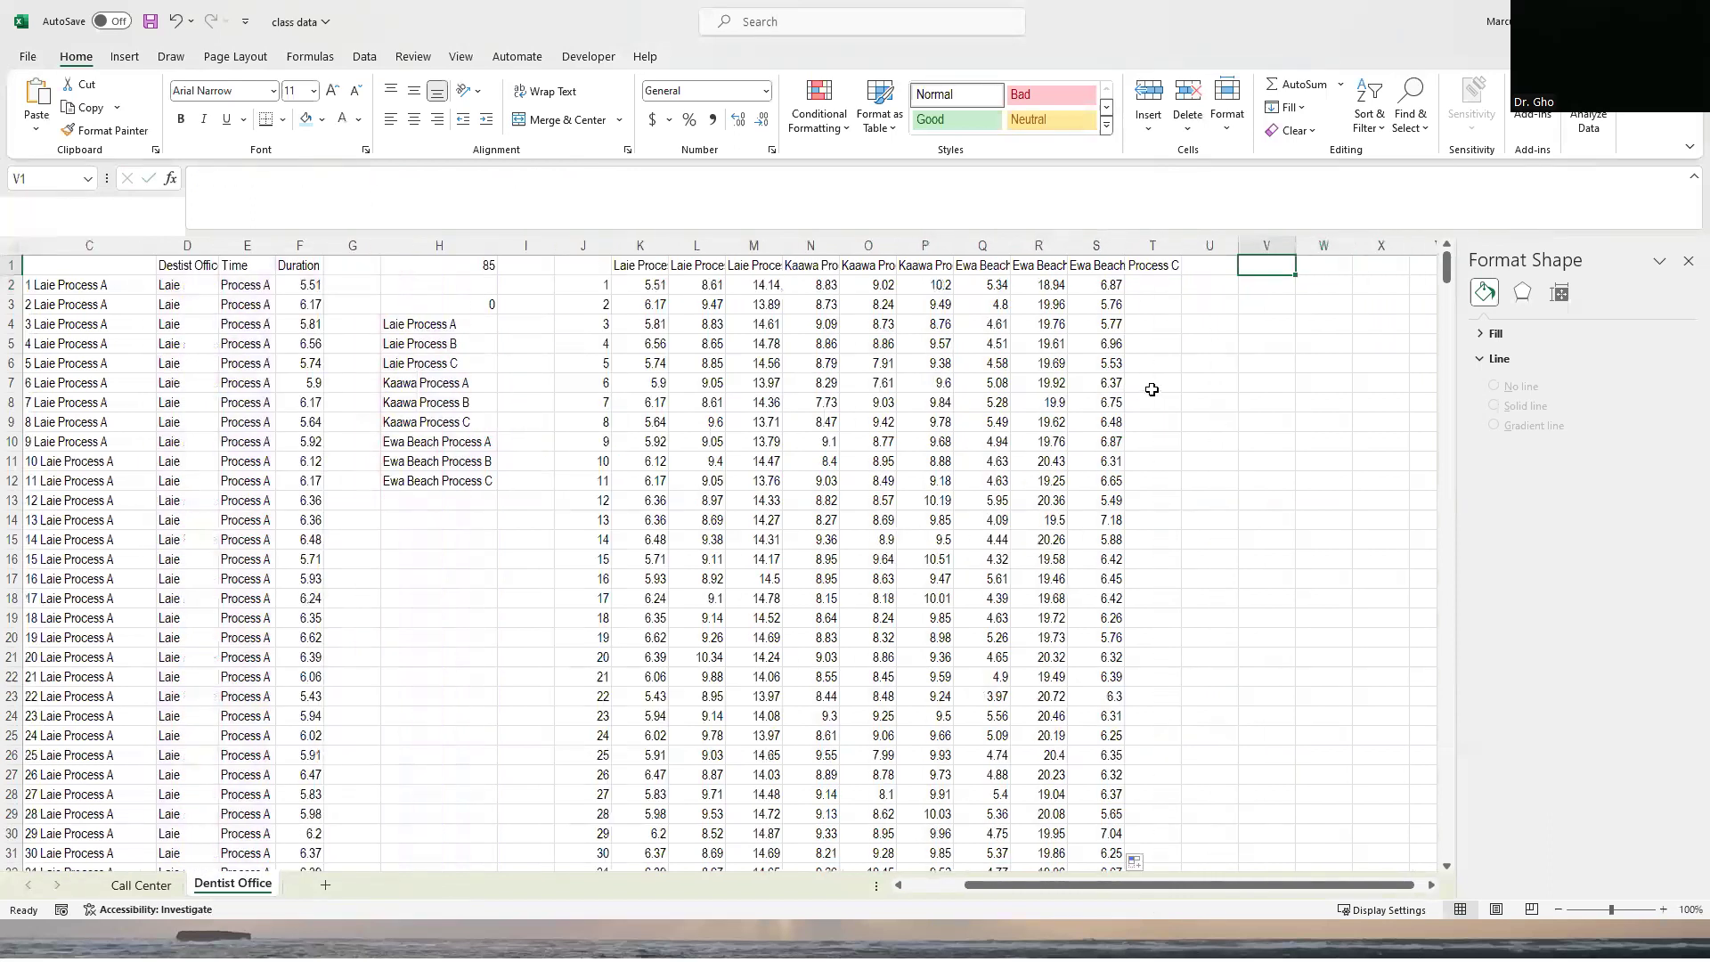
pyautogui.write('=')
pyautogui.click(632, 262)
pyautogui.press('Return')
pyautogui.press('Up')
pyautogui.moveTo(1295, 275); pyautogui.dragTo(637, 274)
pyautogui.click(577, 267)
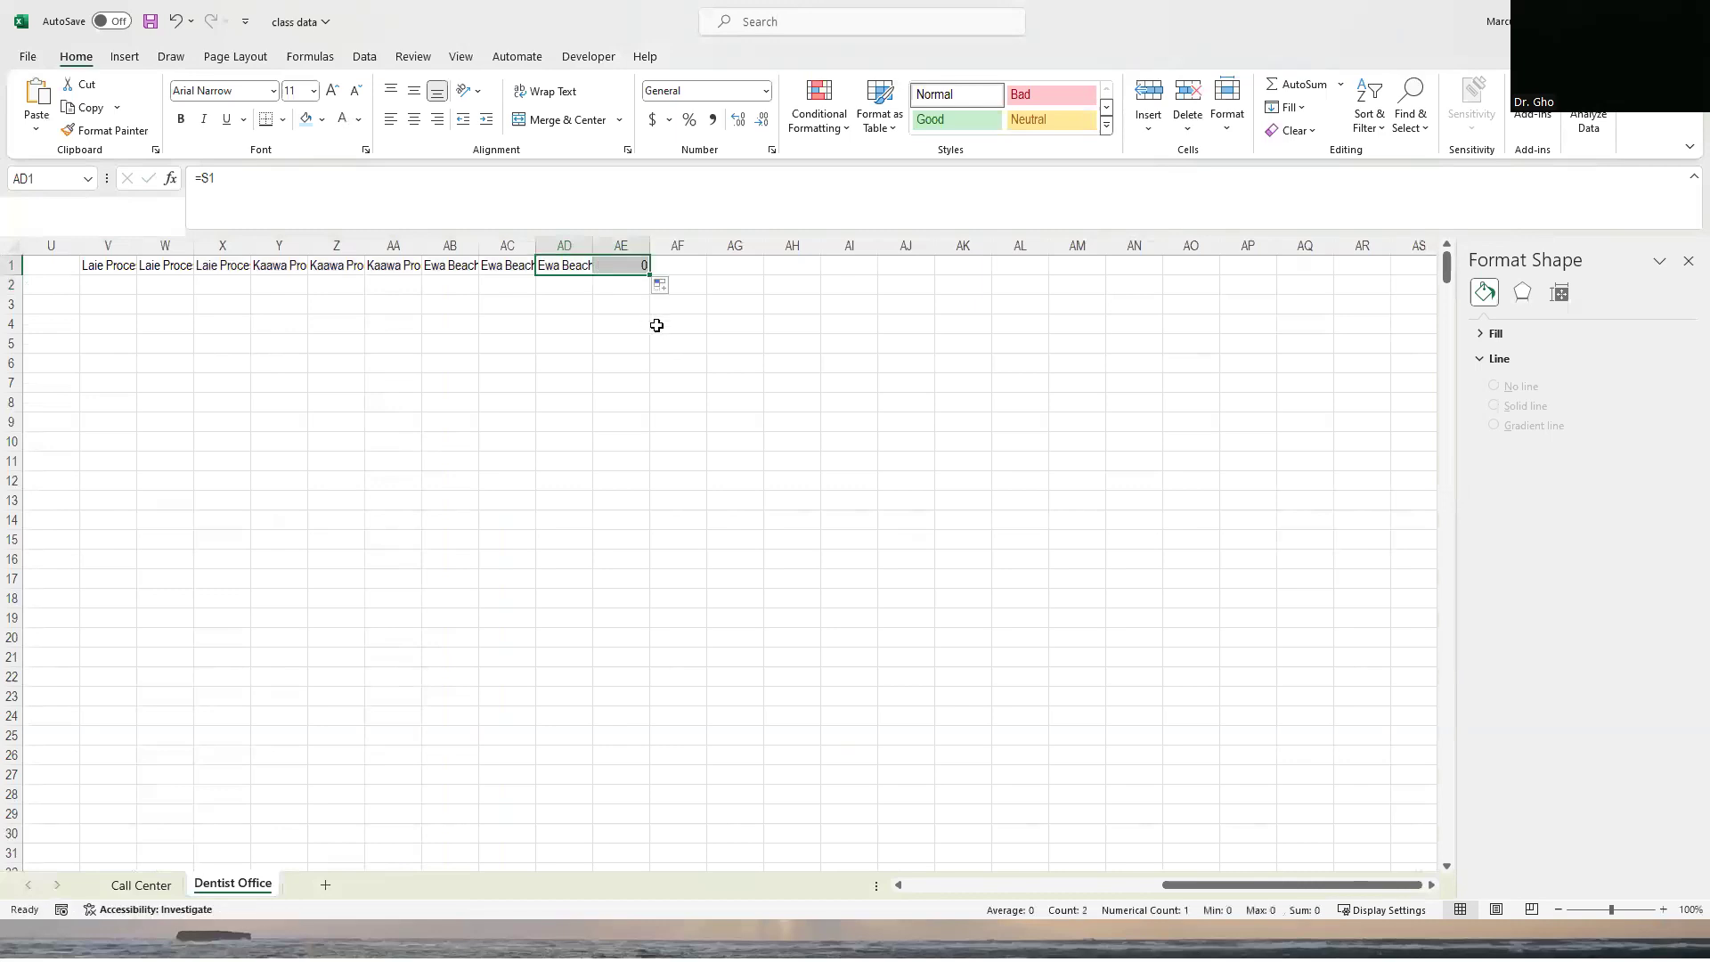
pyautogui.click(628, 268)
pyautogui.press('Delete')
# Enter the row labels min, mean and max in cells U2 to U4.
pyautogui.moveTo(1295, 885); pyautogui.dragTo(1164, 895)
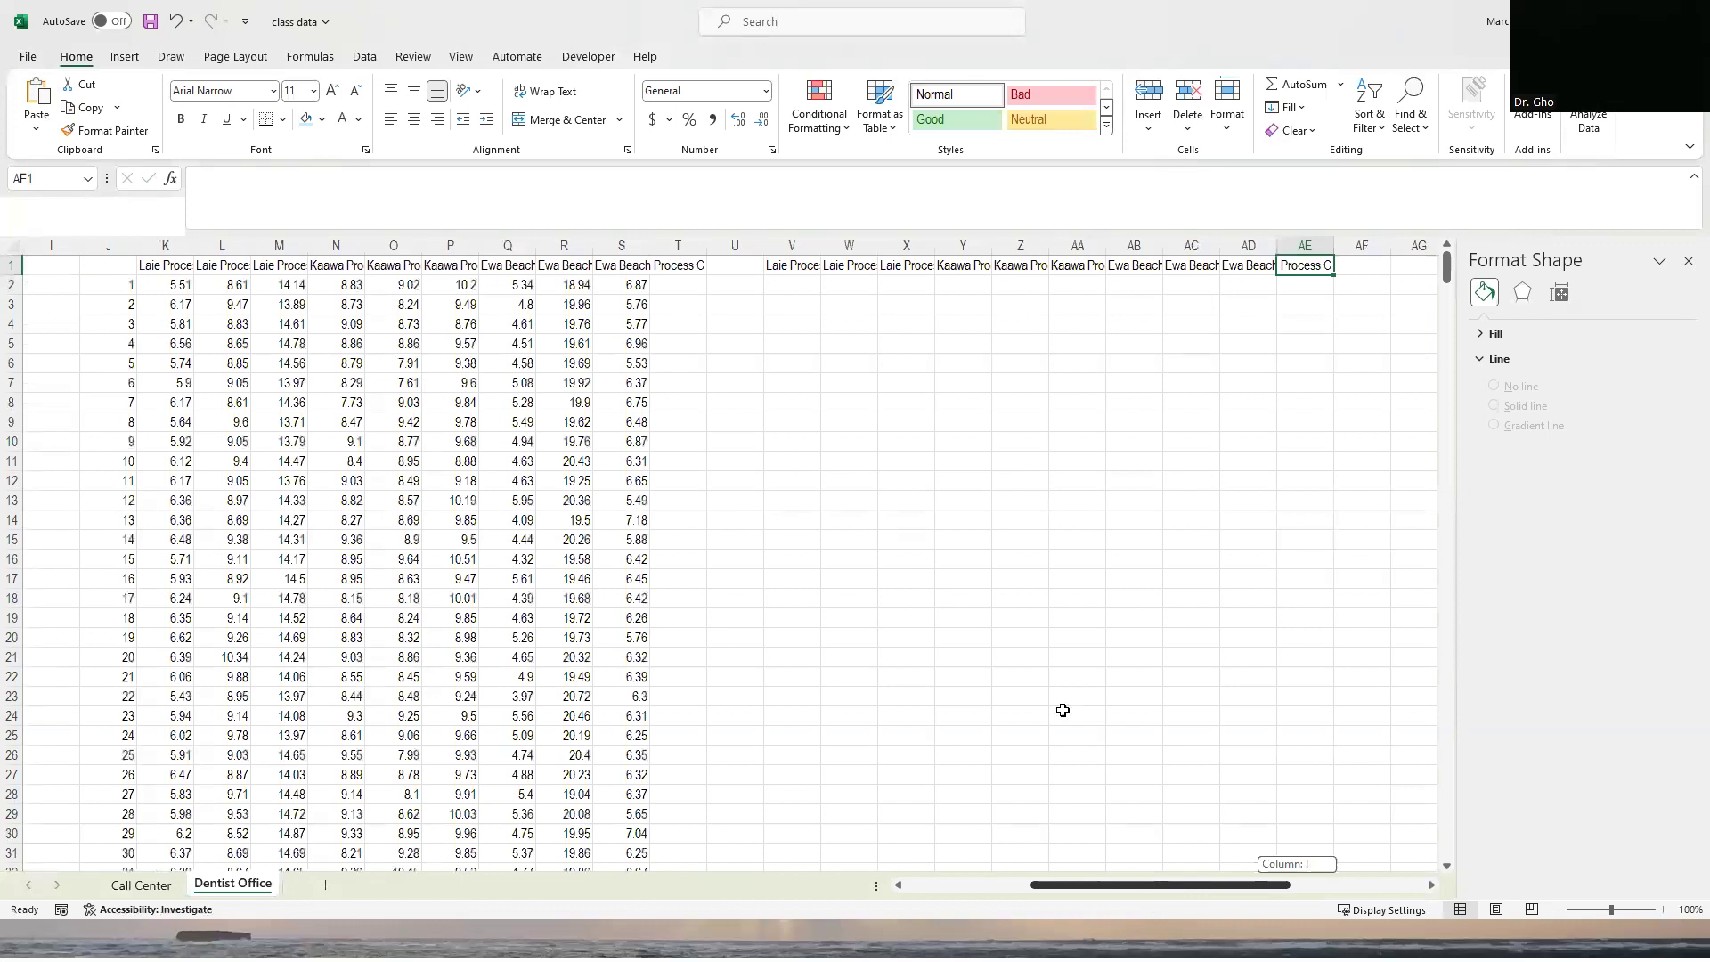
pyautogui.click(740, 284)
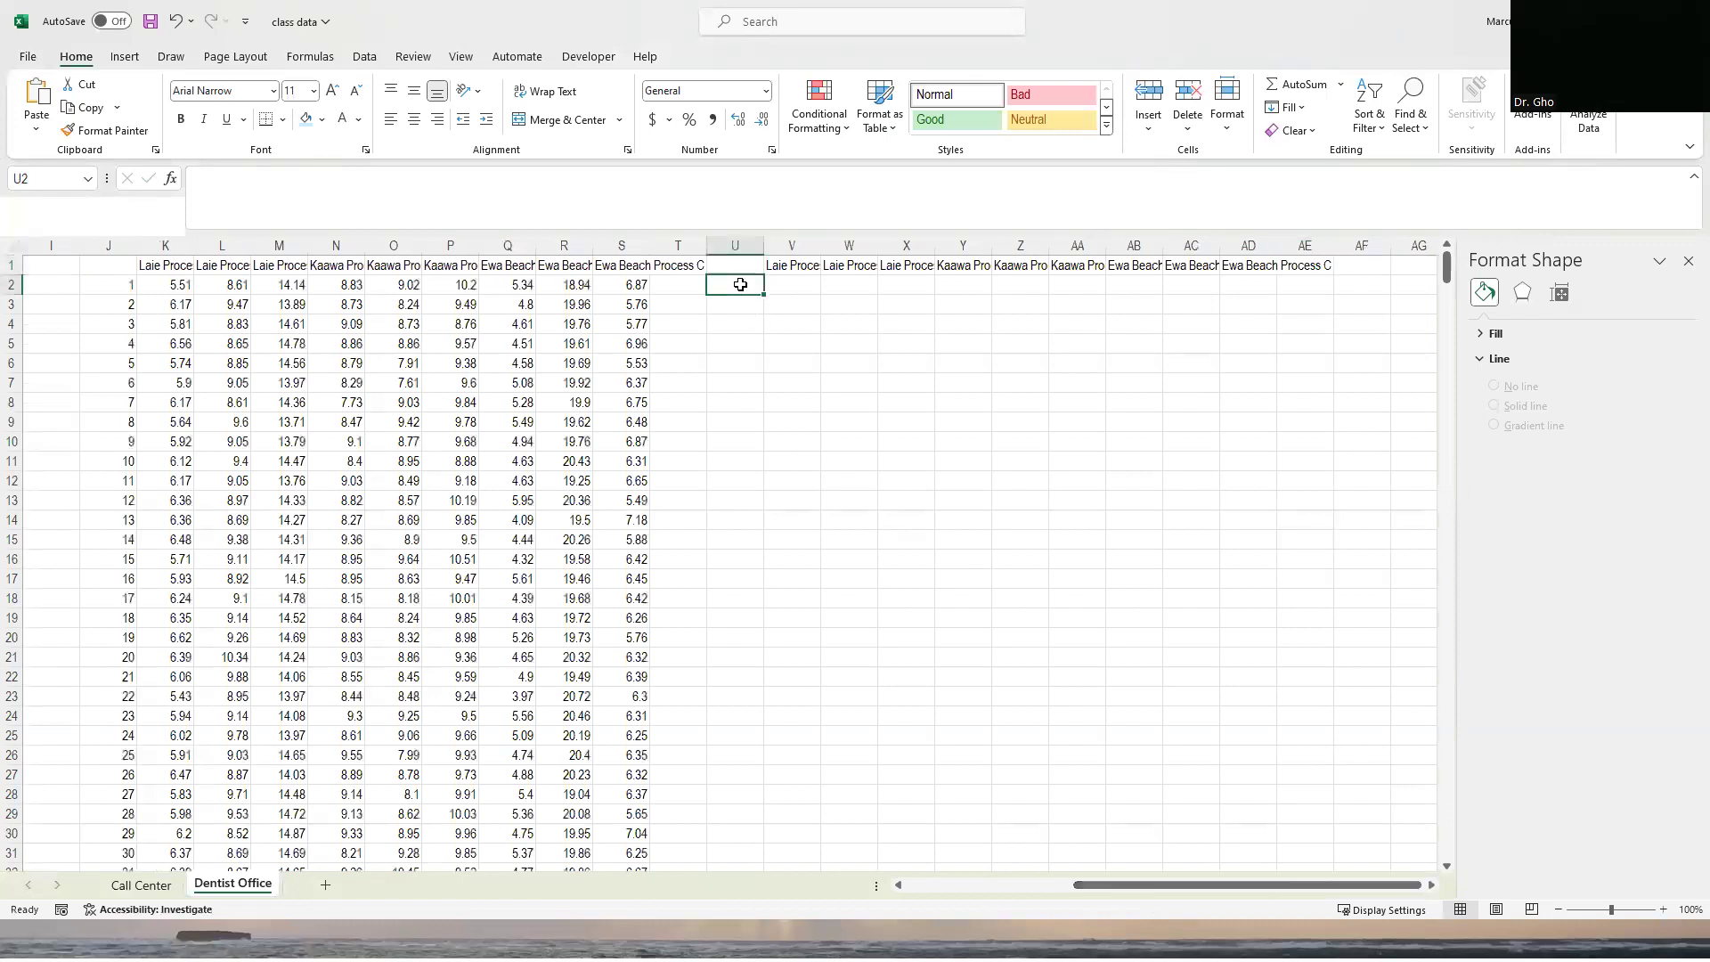
pyautogui.write('min')
pyautogui.press('Return')
pyautogui.write('max')
pyautogui.press('Return')
pyautogui.press('Up')
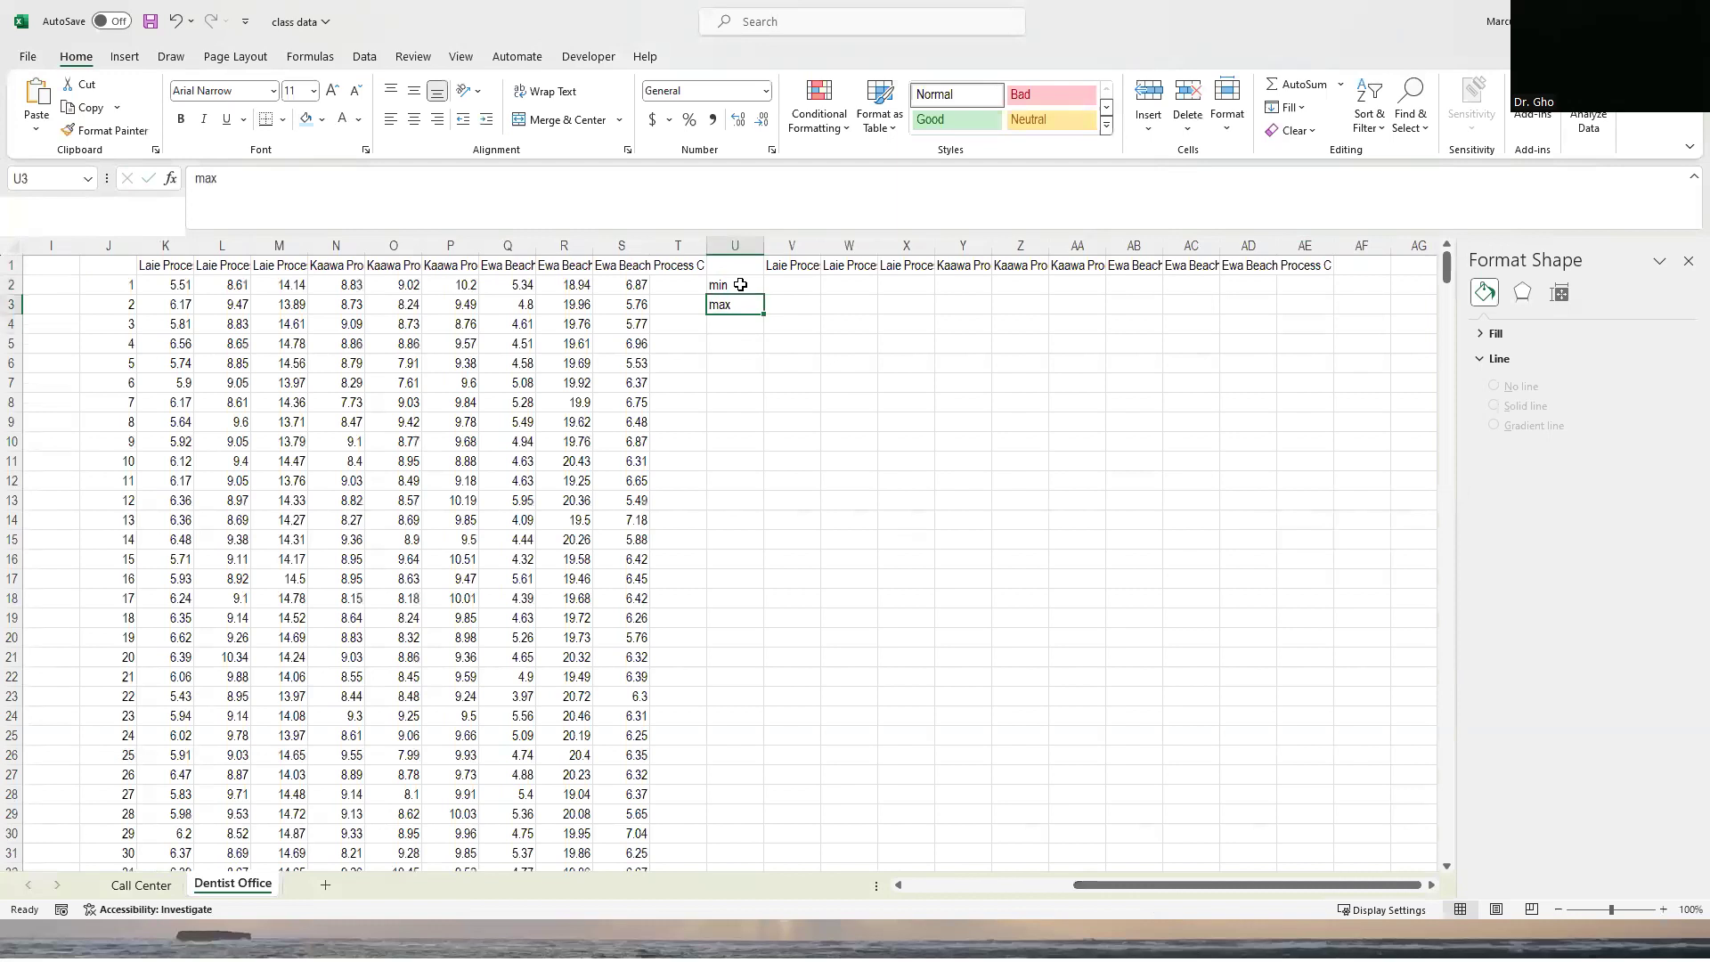
pyautogui.write('mean')
pyautogui.press('Return')
pyautogui.write('max')
pyautogui.press('Return')
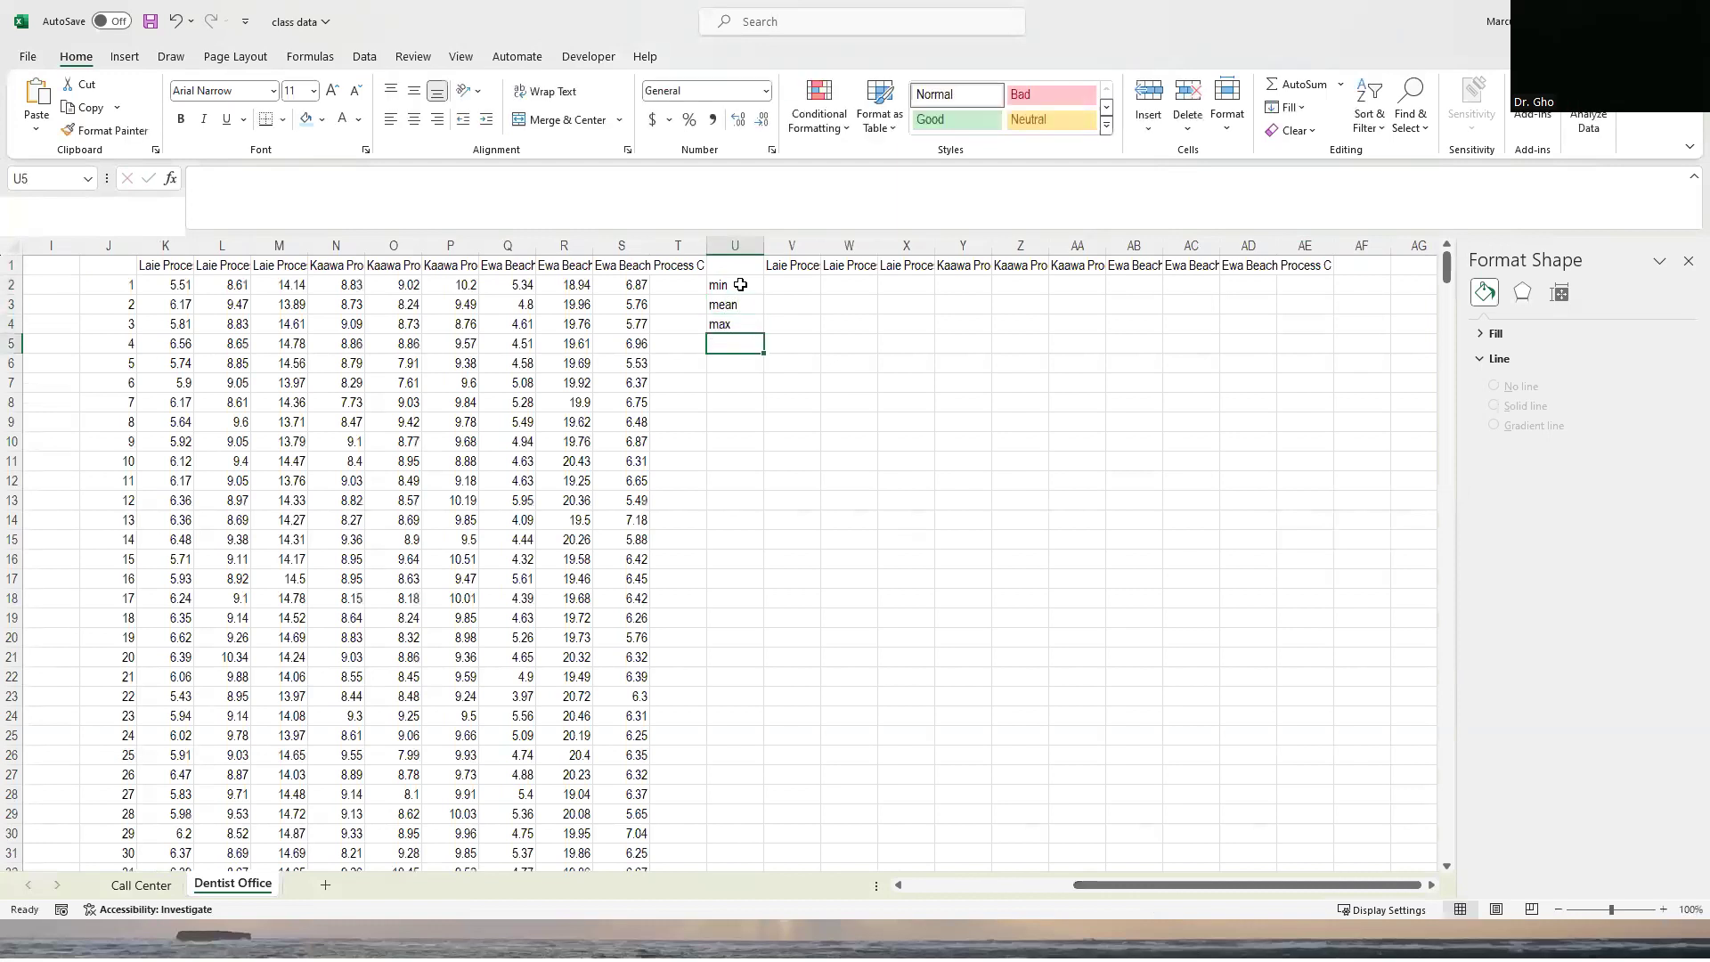
# Enter the row labels town mean and total mean in cells U5 and U6.
pyautogui.write('town mean')
pyautogui.press('Return')
pyautogui.write('total mean')
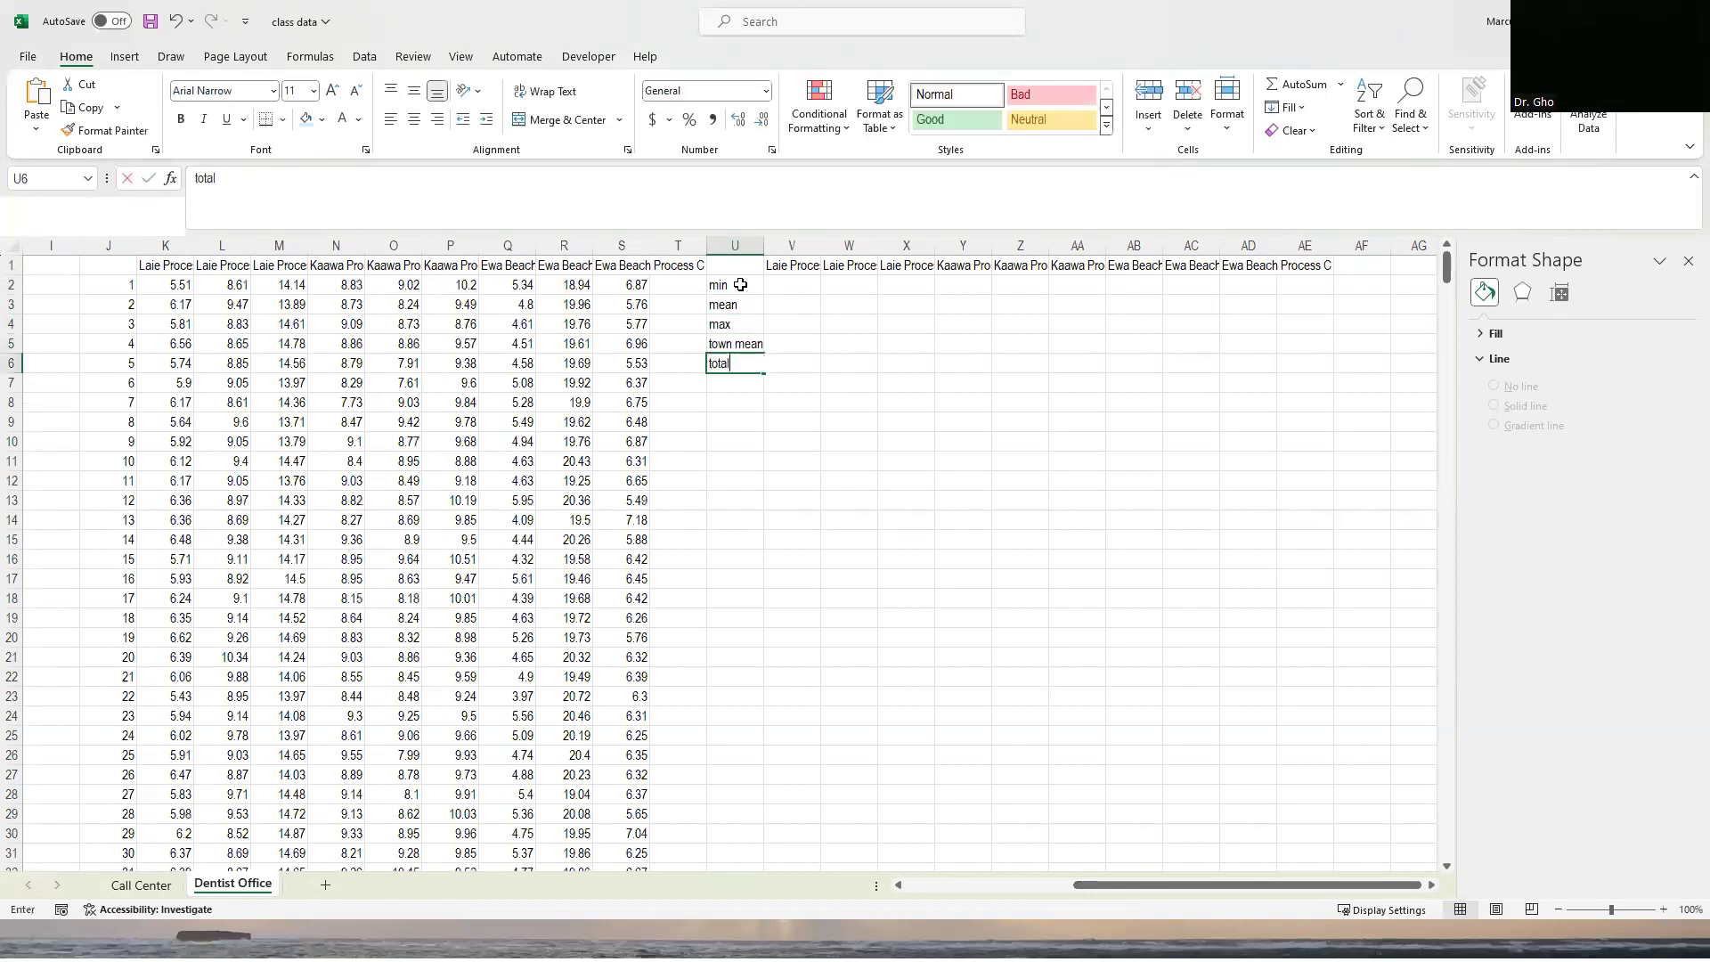
pyautogui.press('Return')
# Calculate the minimum of Laie Process A in V2 with =MIN(K:K).
pyautogui.press('Right')
pyautogui.press('Up')
pyautogui.press('Up')
pyautogui.press('Up')
pyautogui.press('Up')
pyautogui.press('Up')
pyautogui.write('=min(k:k')
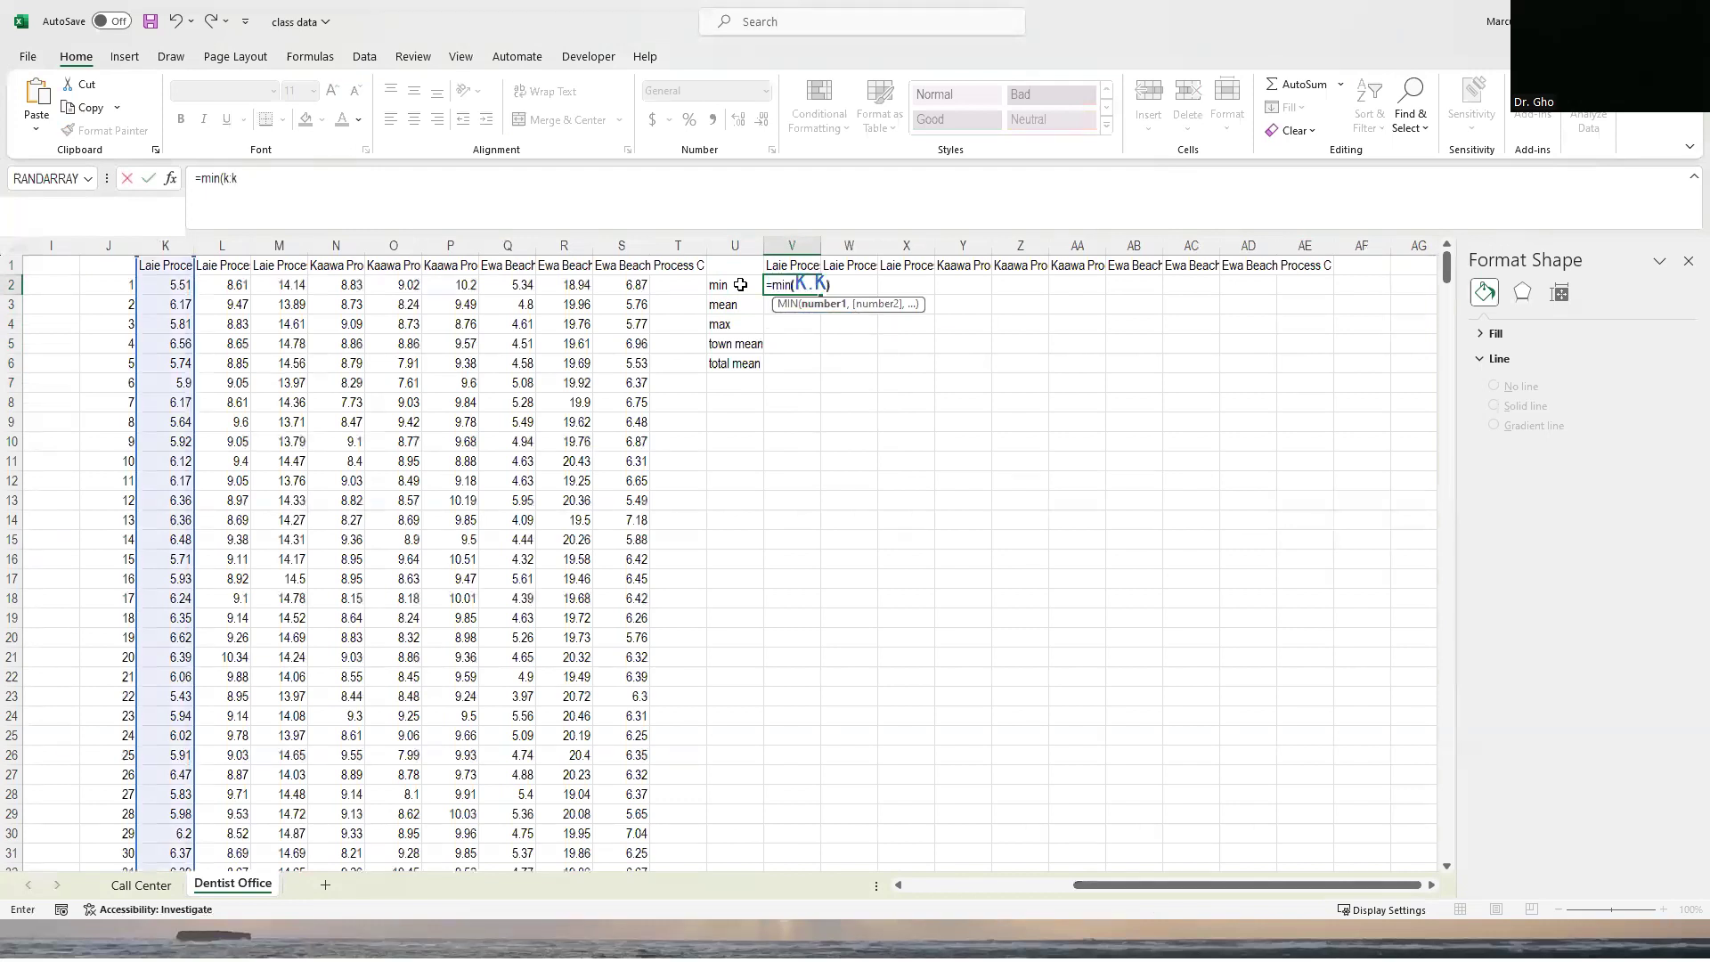
pyautogui.press('Return')
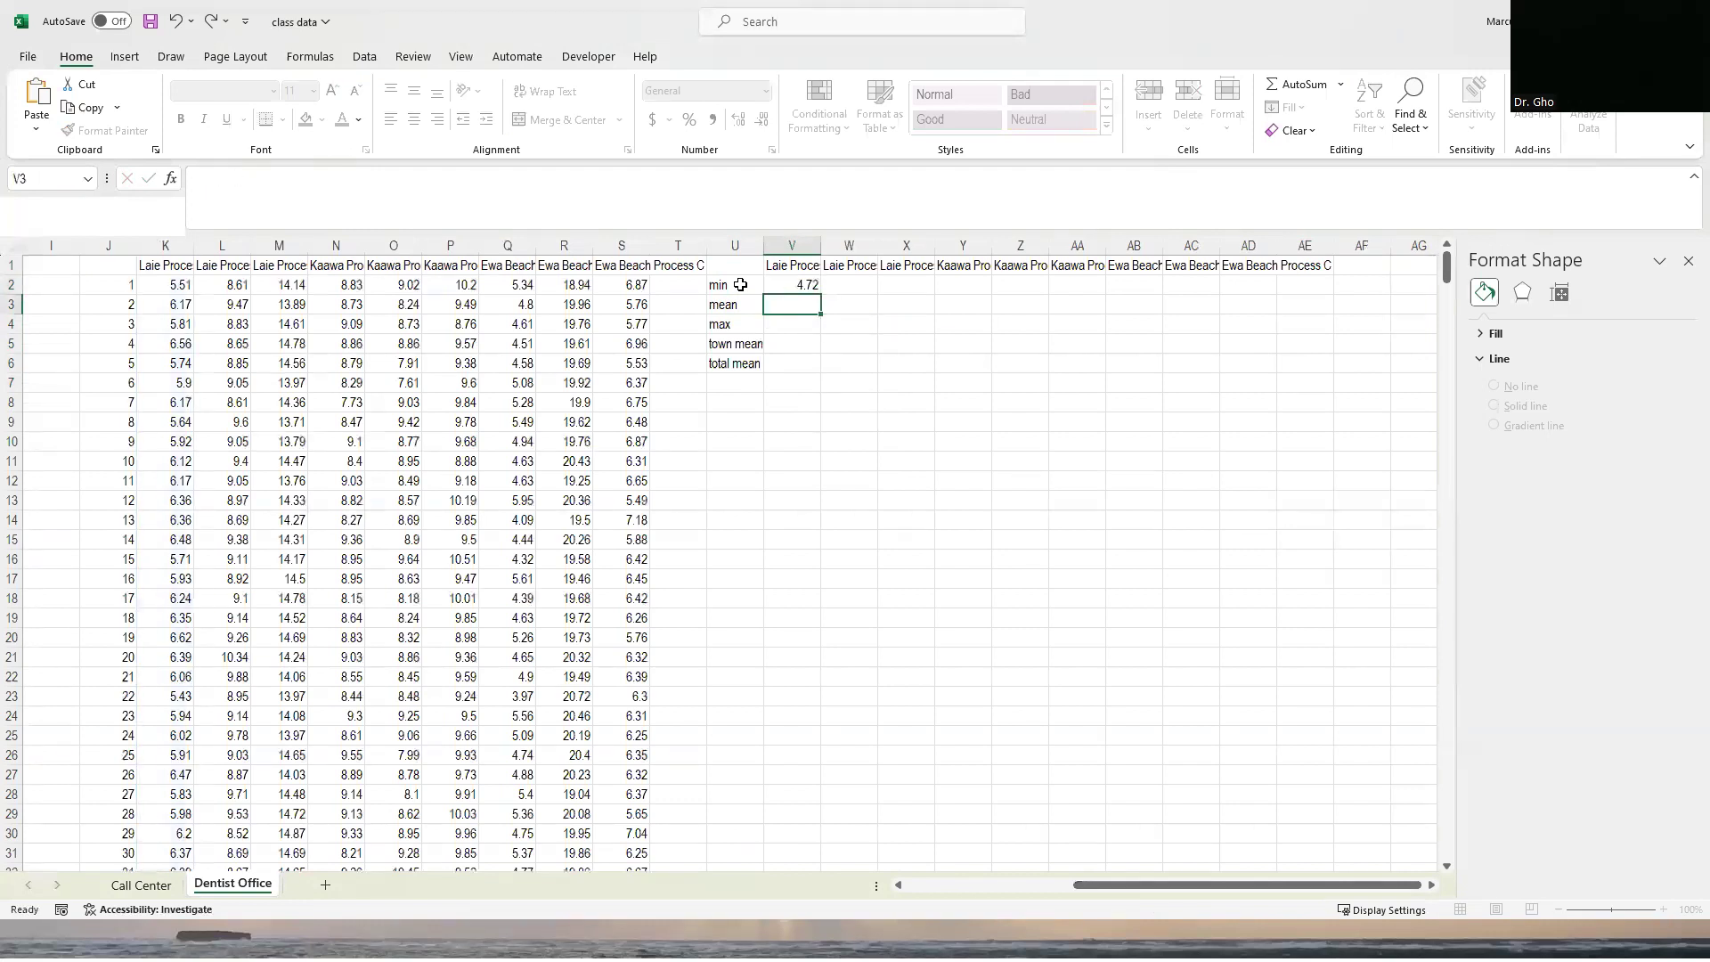
pyautogui.click(802, 282)
pyautogui.doubleClick(802, 281)
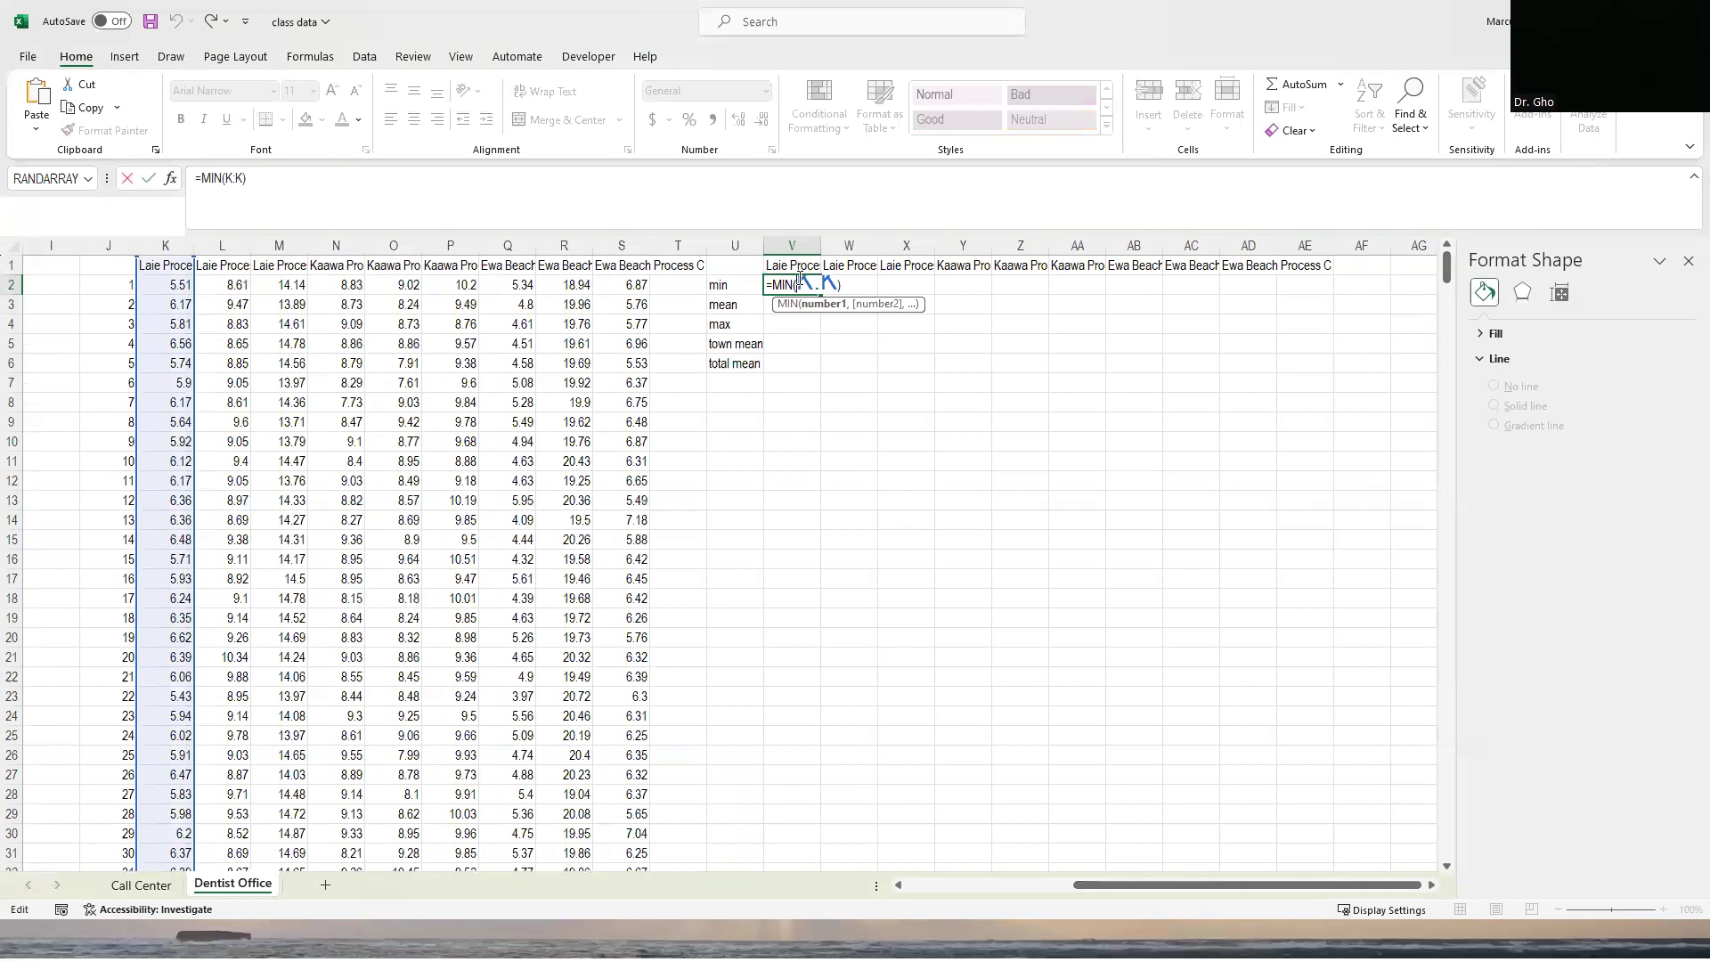
pyautogui.click(375, 410)
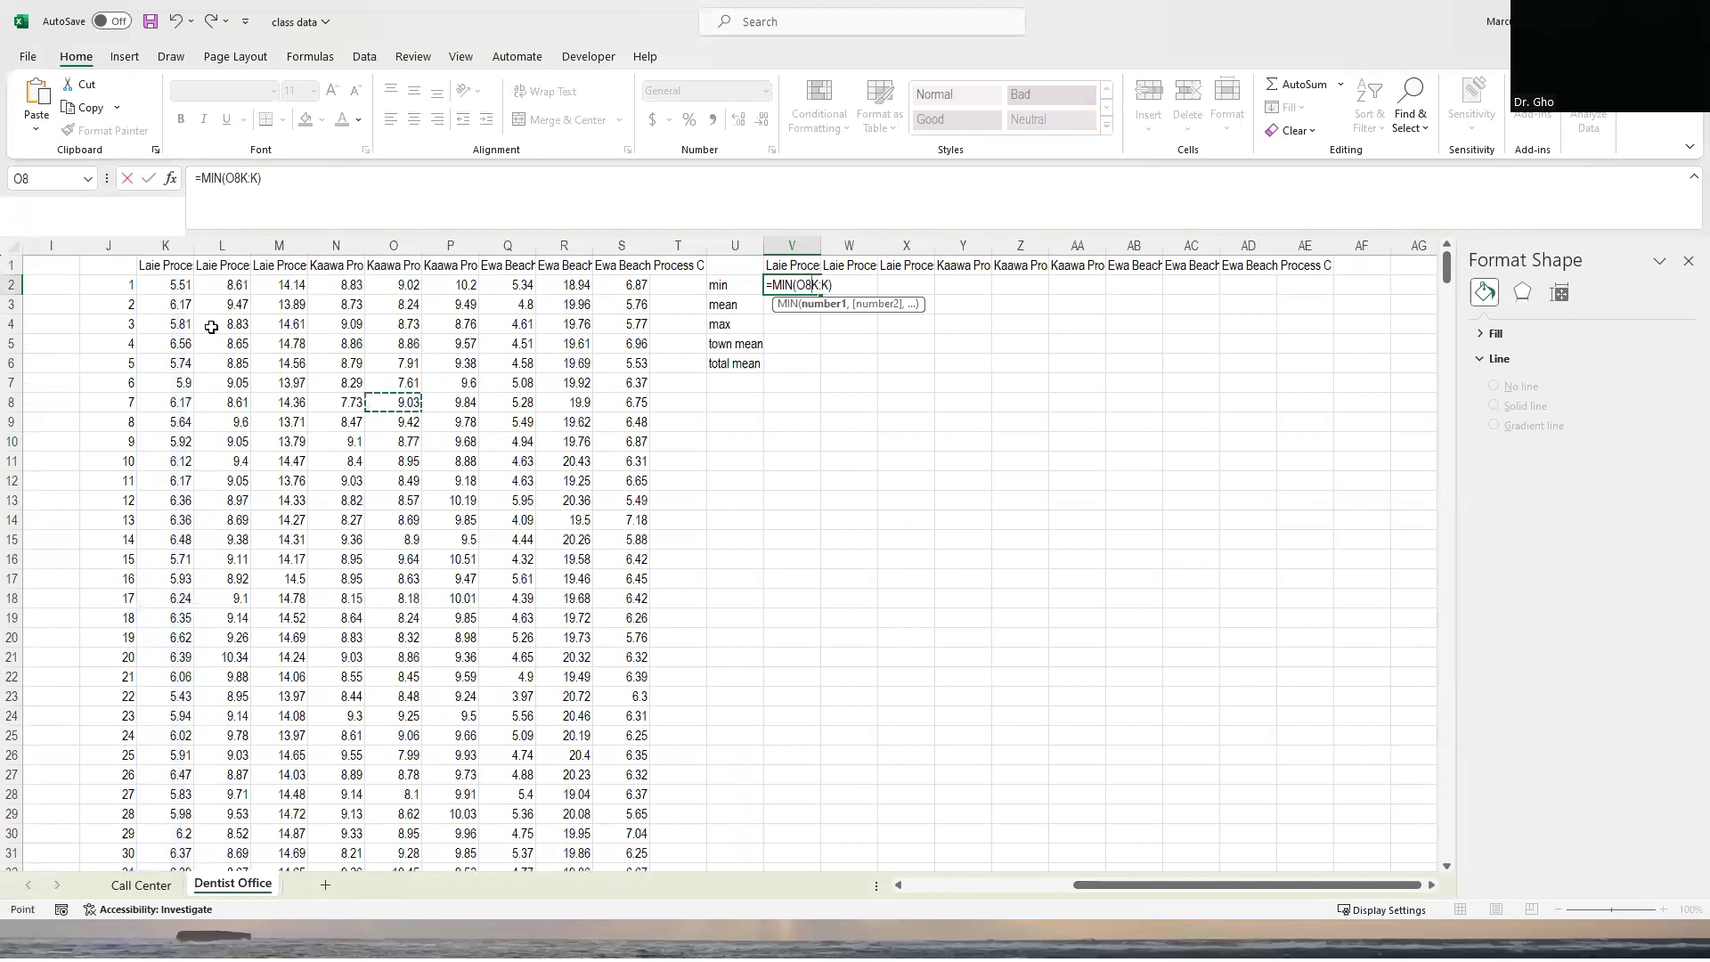
pyautogui.press('Escape')
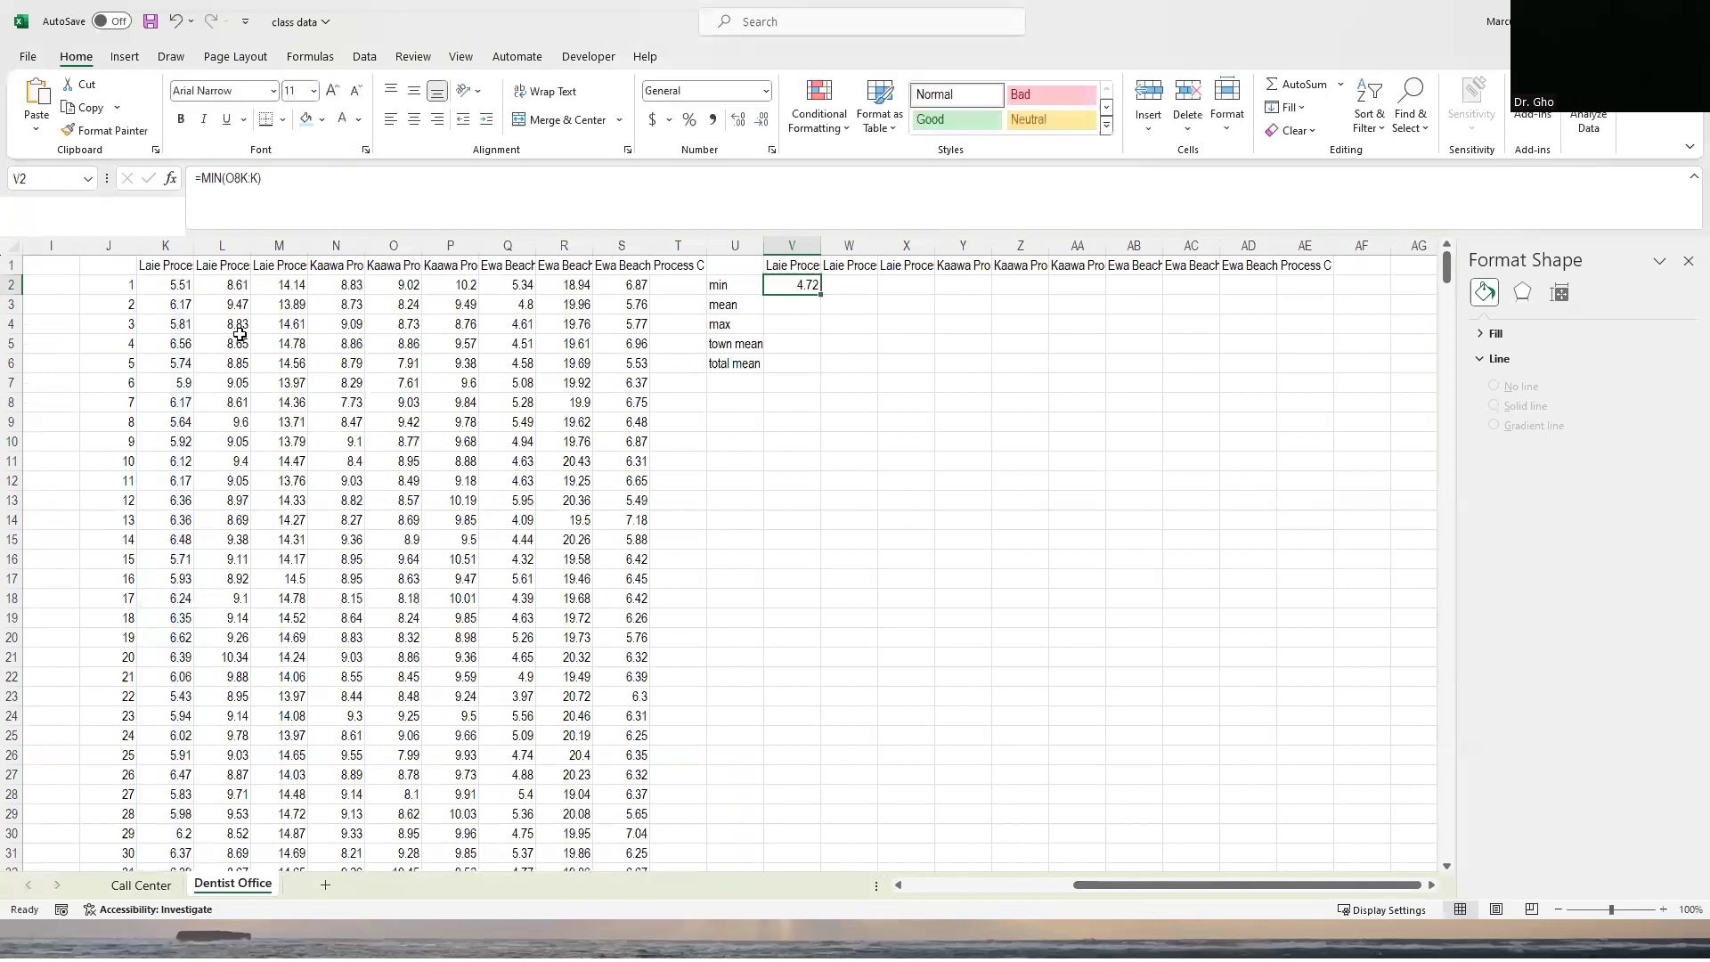
# Autofit the widths of the duration columns from K onwards and the summary columns from V onwards so their full headers fit.
pyautogui.moveTo(166, 245); pyautogui.dragTo(642, 237)
pyautogui.doubleClick(650, 240)
pyautogui.moveTo(1063, 886); pyautogui.dragTo(1135, 886)
pyautogui.moveTo(859, 246); pyautogui.dragTo(1336, 233)
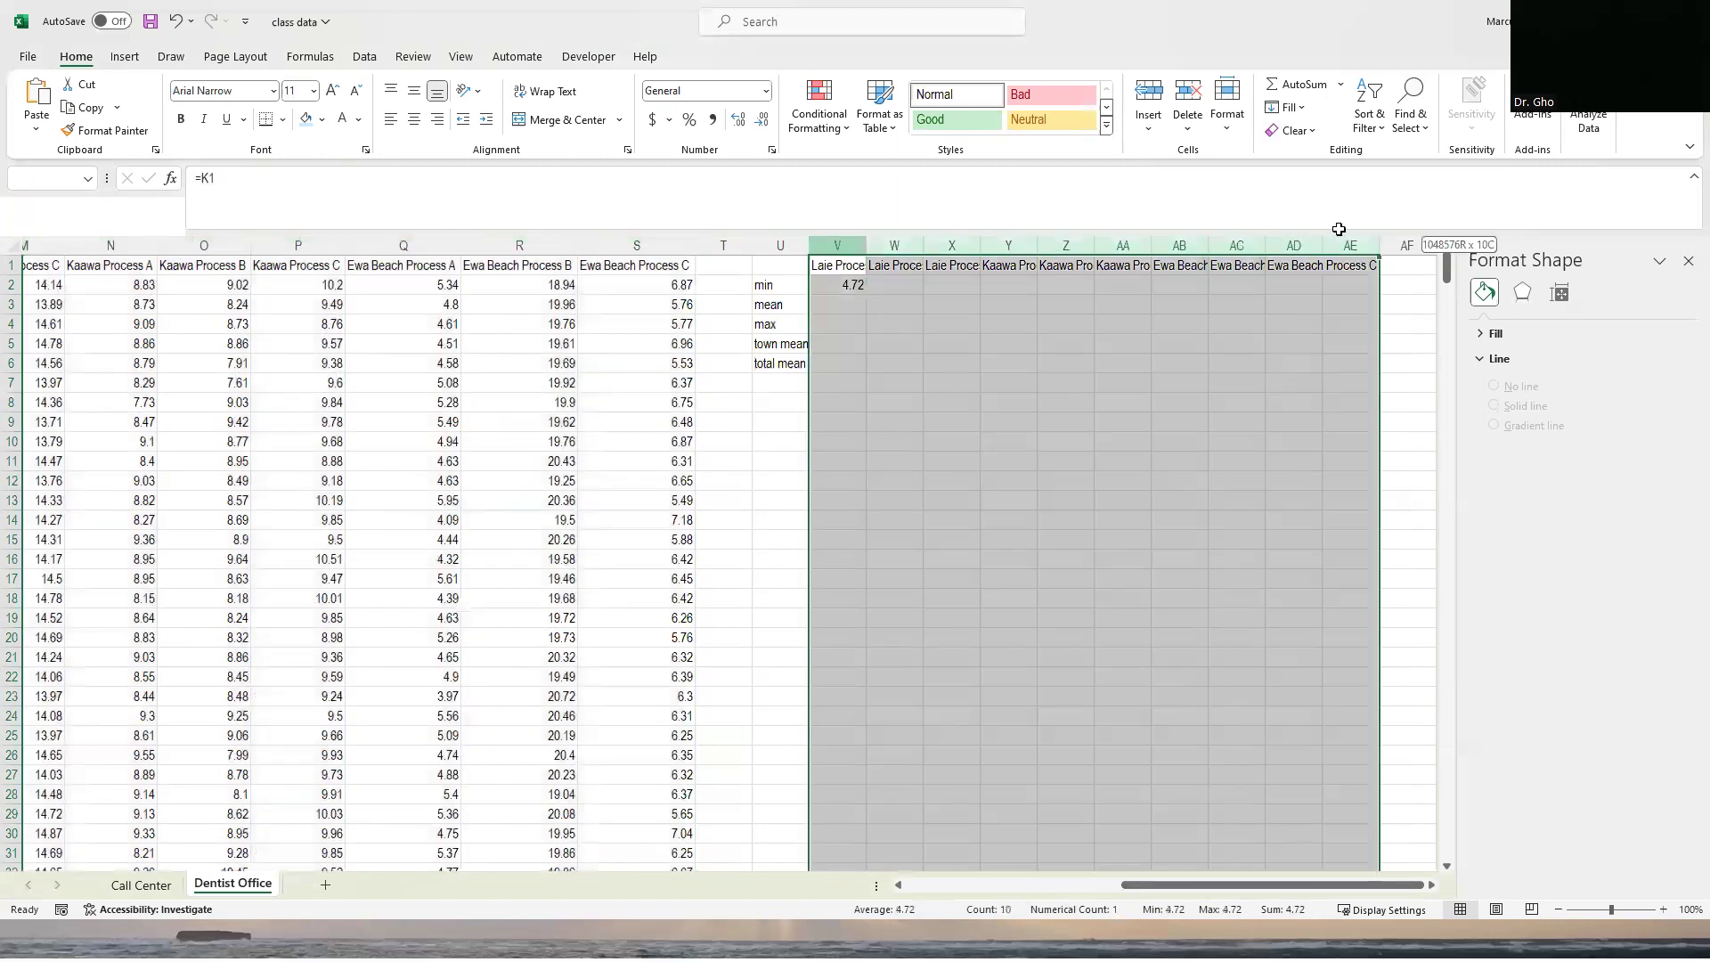
pyautogui.doubleClick(1205, 248)
# Enter the Laie Process A mean =AVERAGE(K:K) in V3 and the maximum =MAX(K:K) in V4.
pyautogui.doubleClick(832, 284)
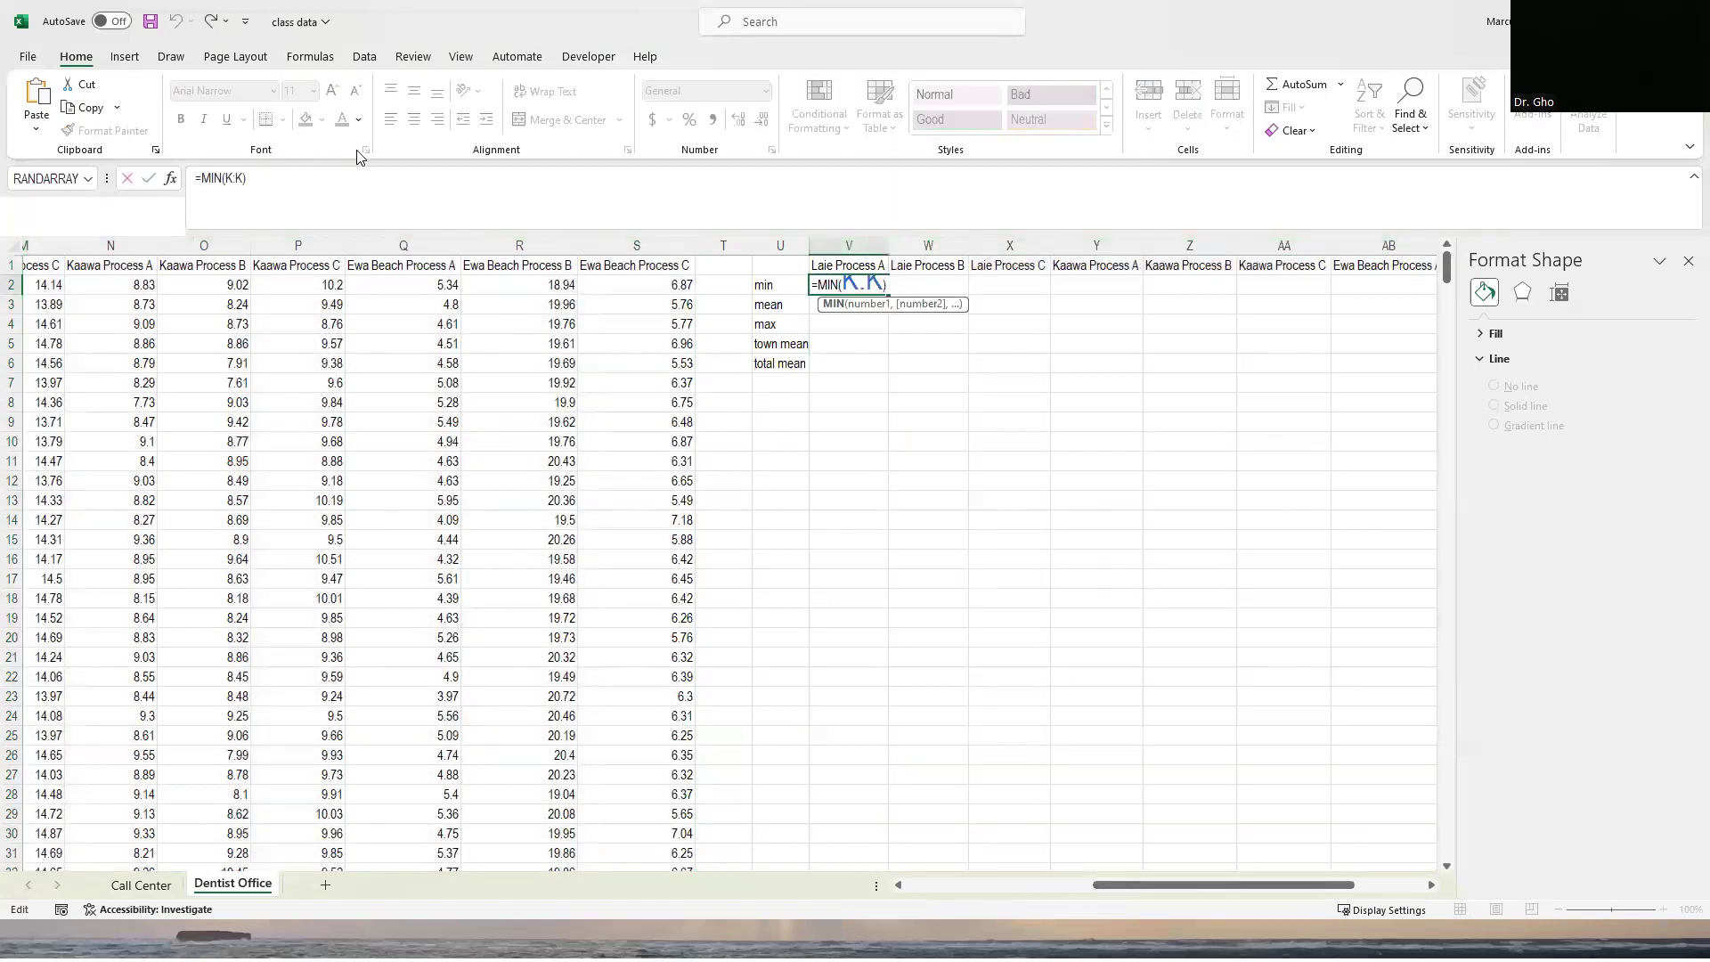
pyautogui.moveTo(1168, 888); pyautogui.dragTo(1086, 869)
pyautogui.press('Return')
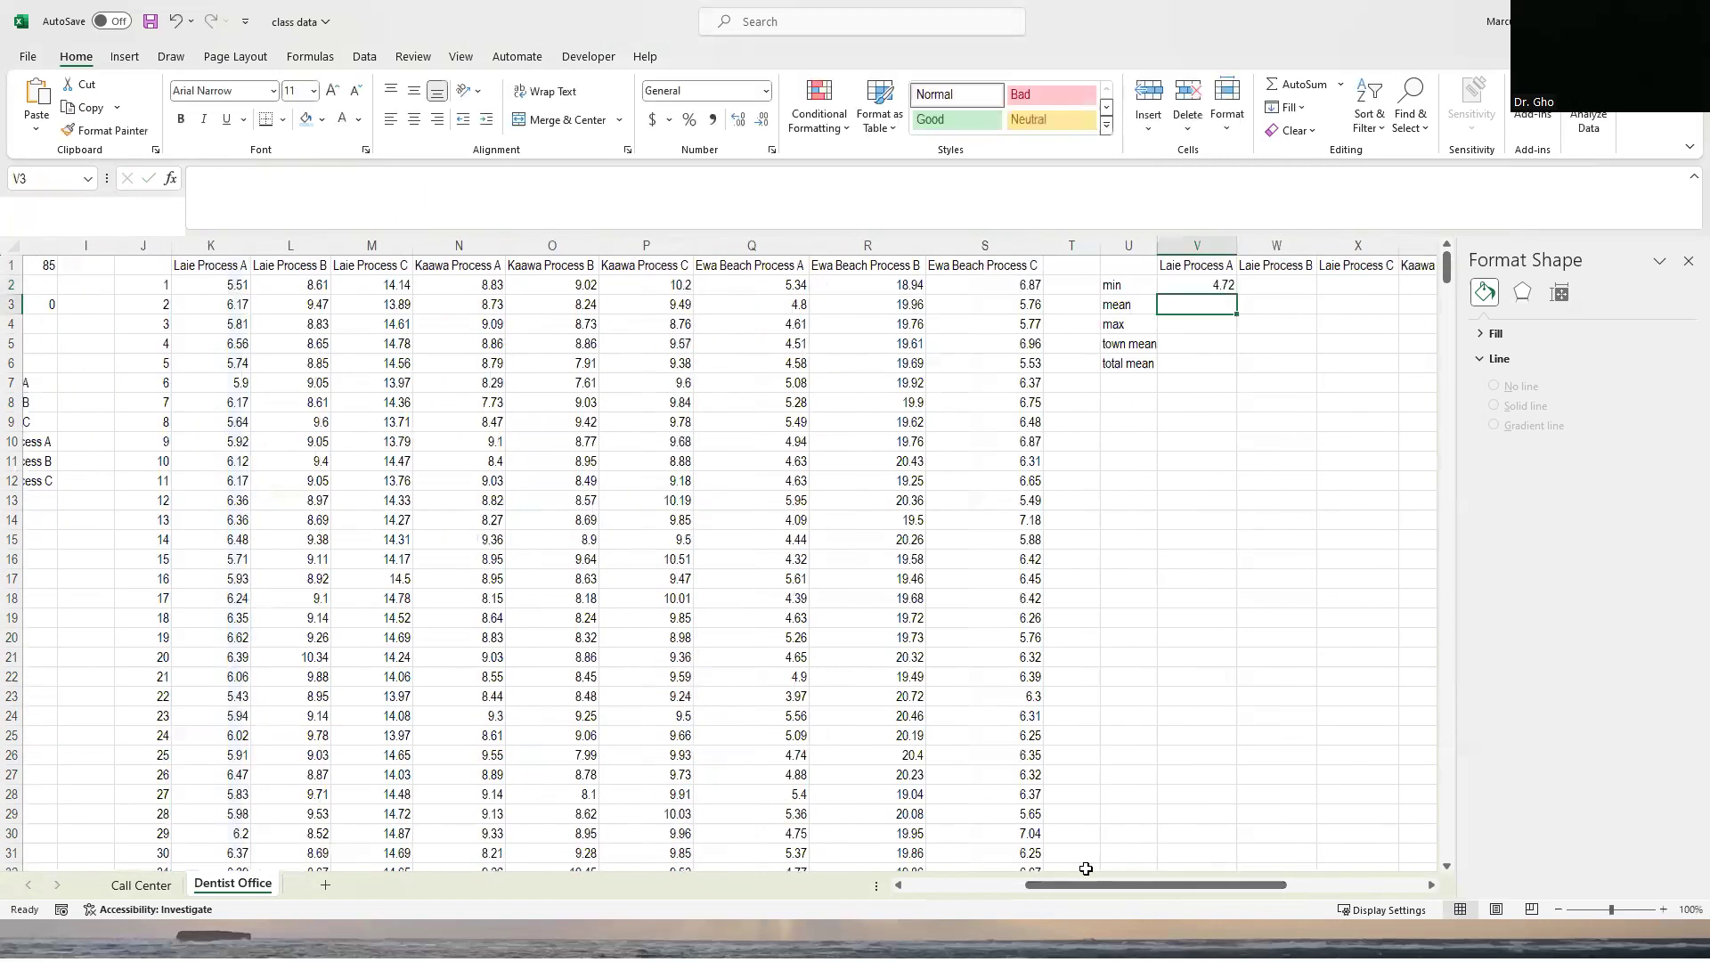
pyautogui.write('=aver')
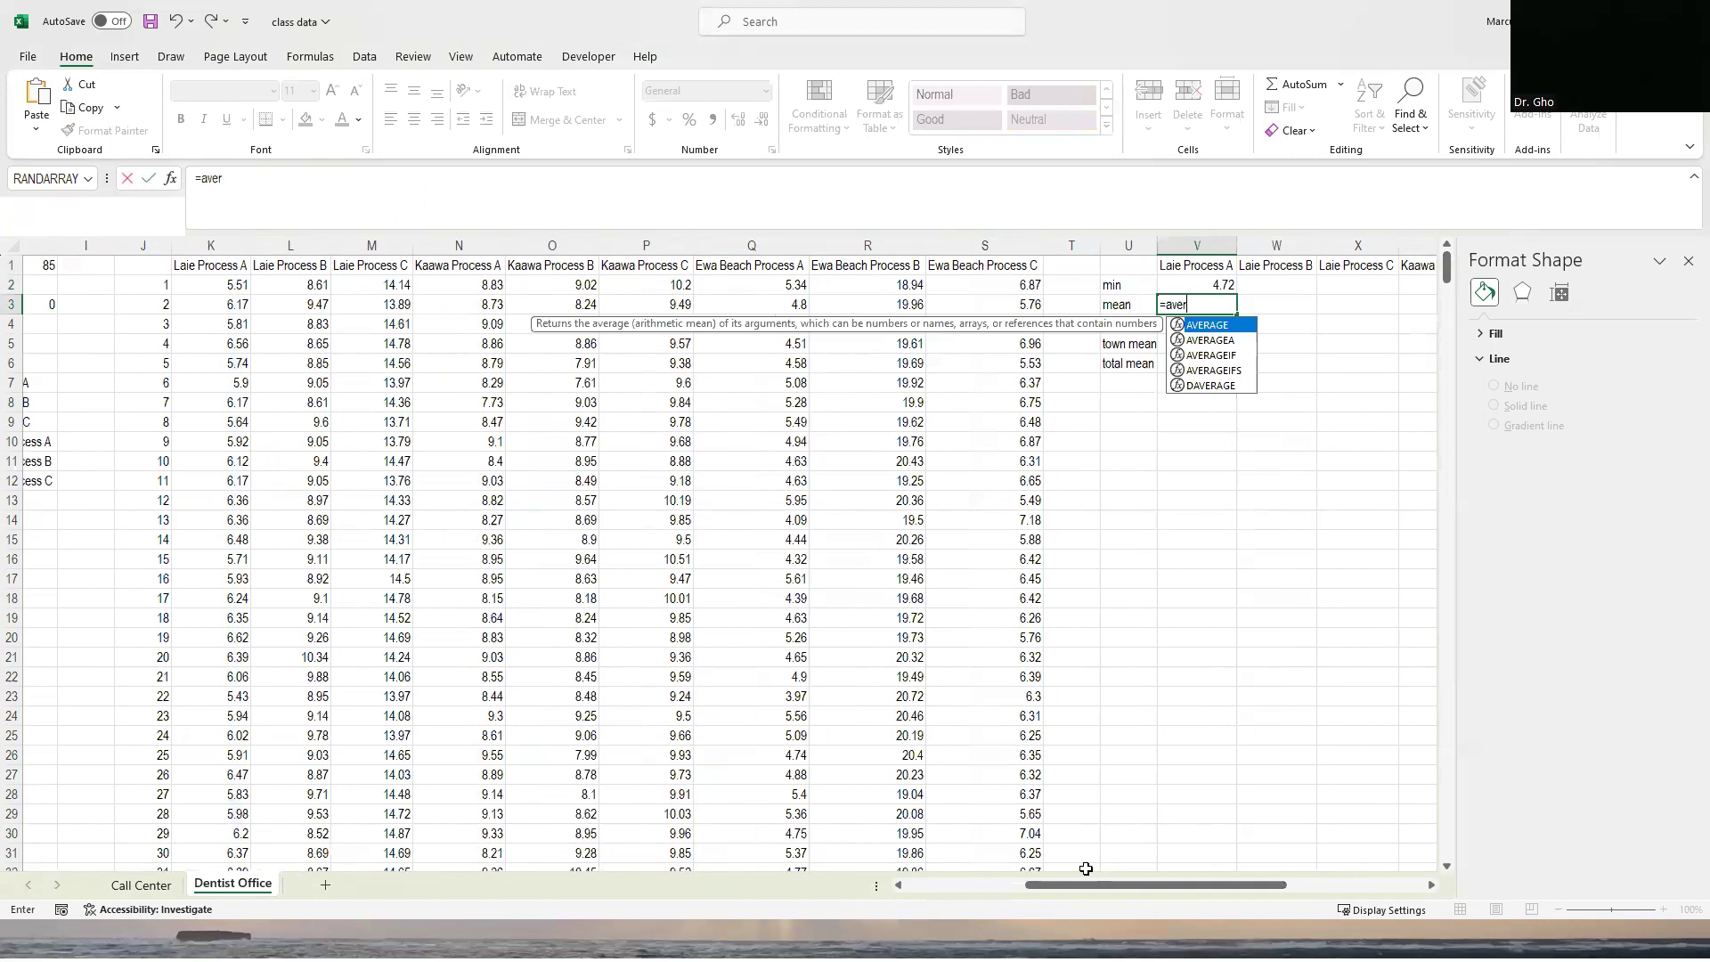
pyautogui.write('age(k:k)')
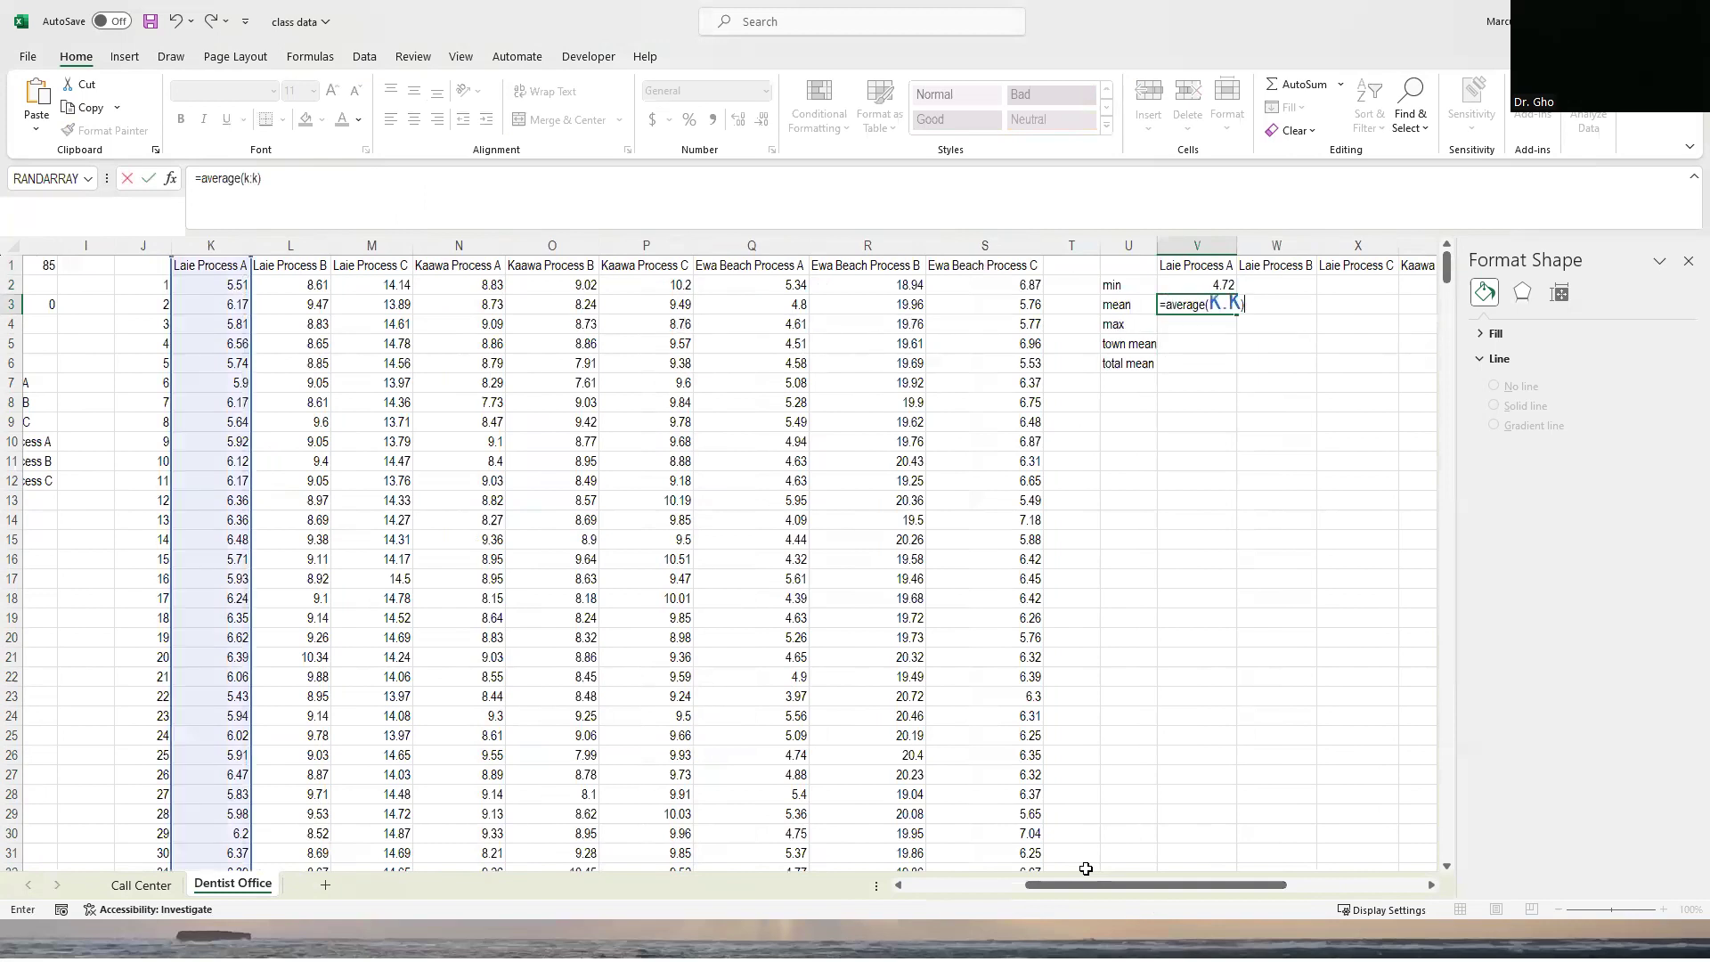
pyautogui.press('Return')
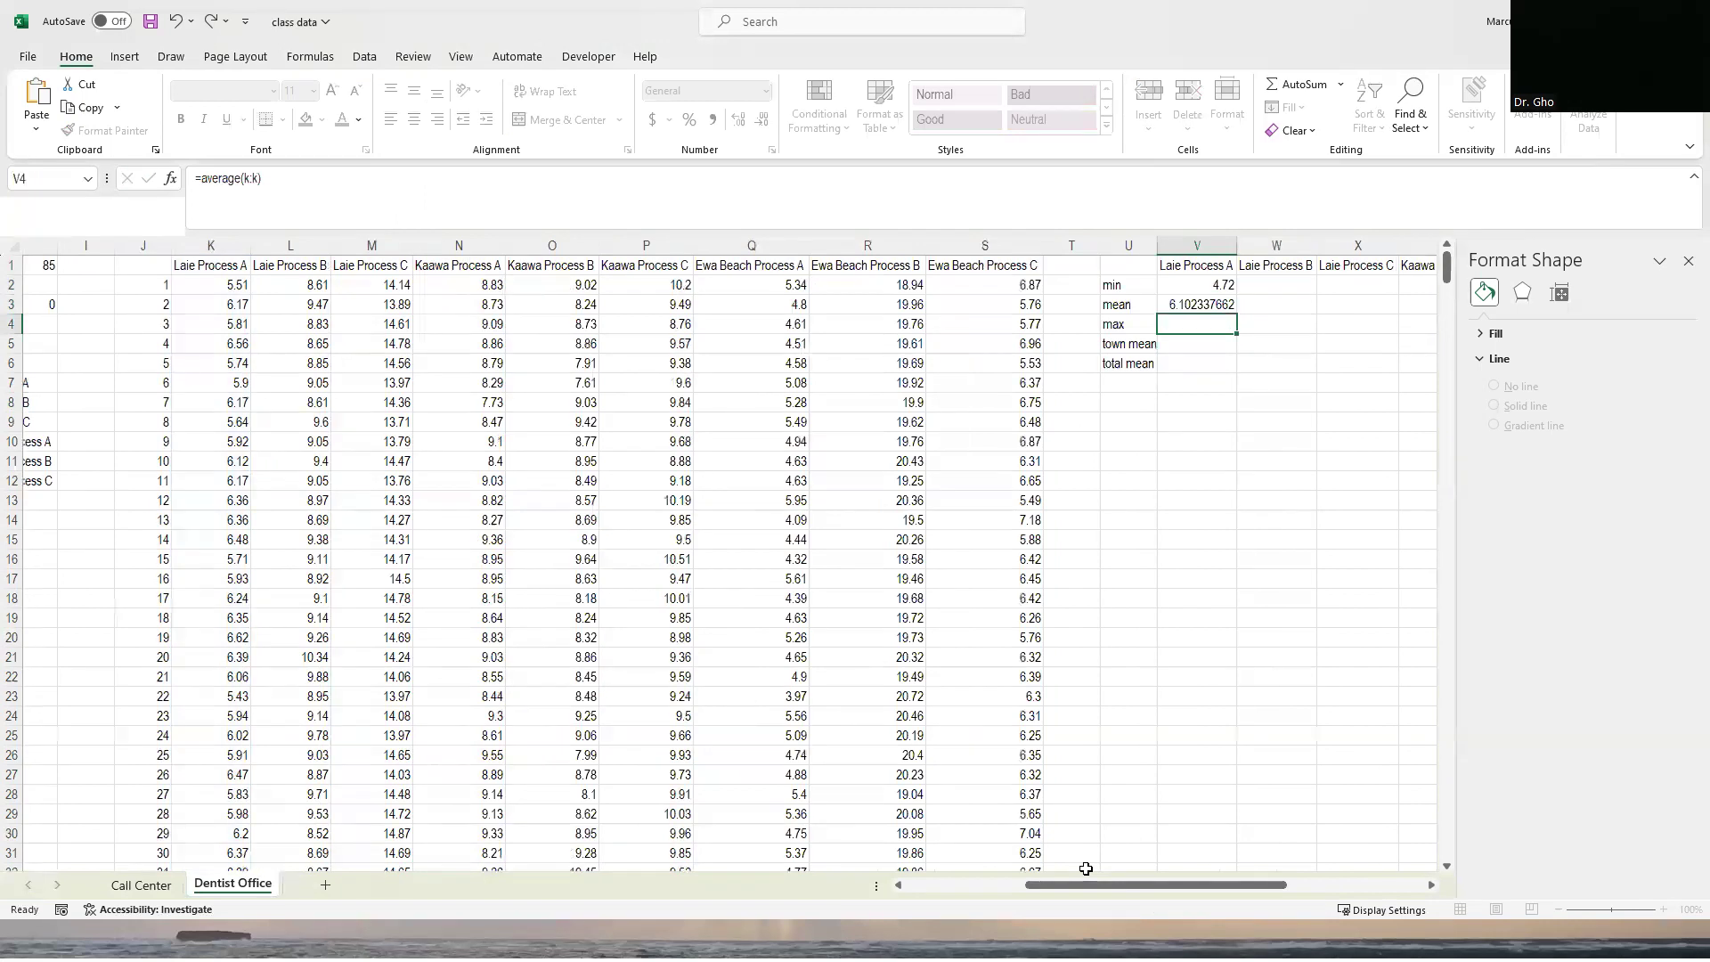
pyautogui.write('=max(k')
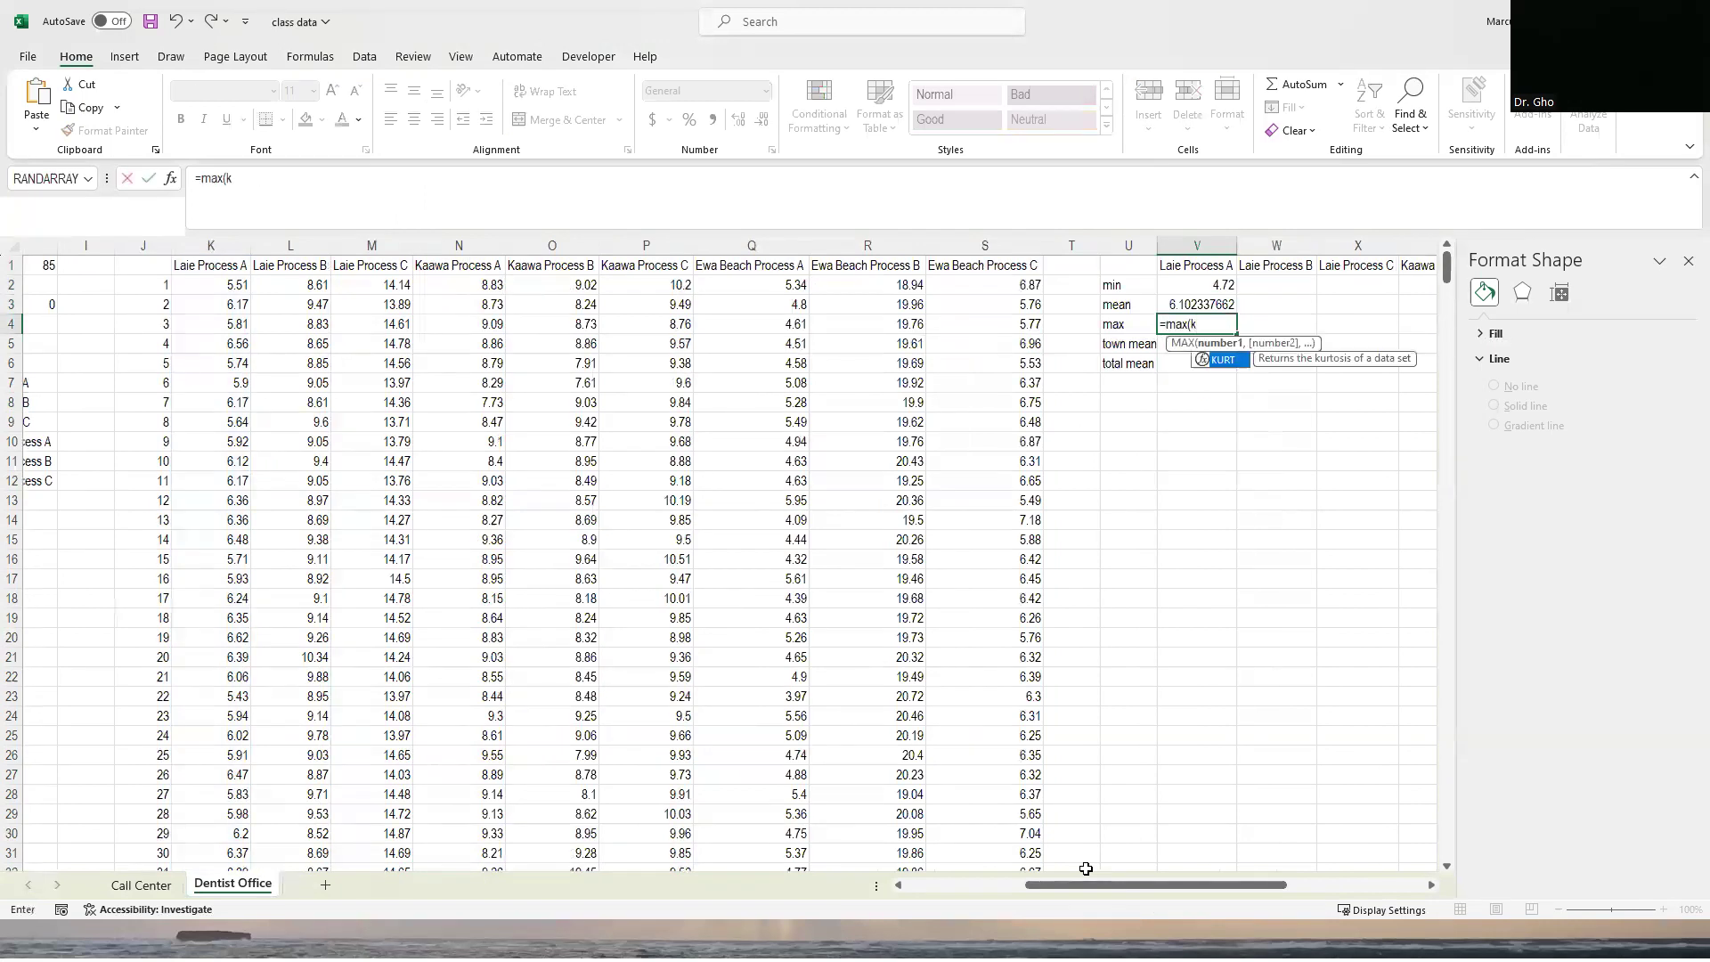
pyautogui.write(':k)')
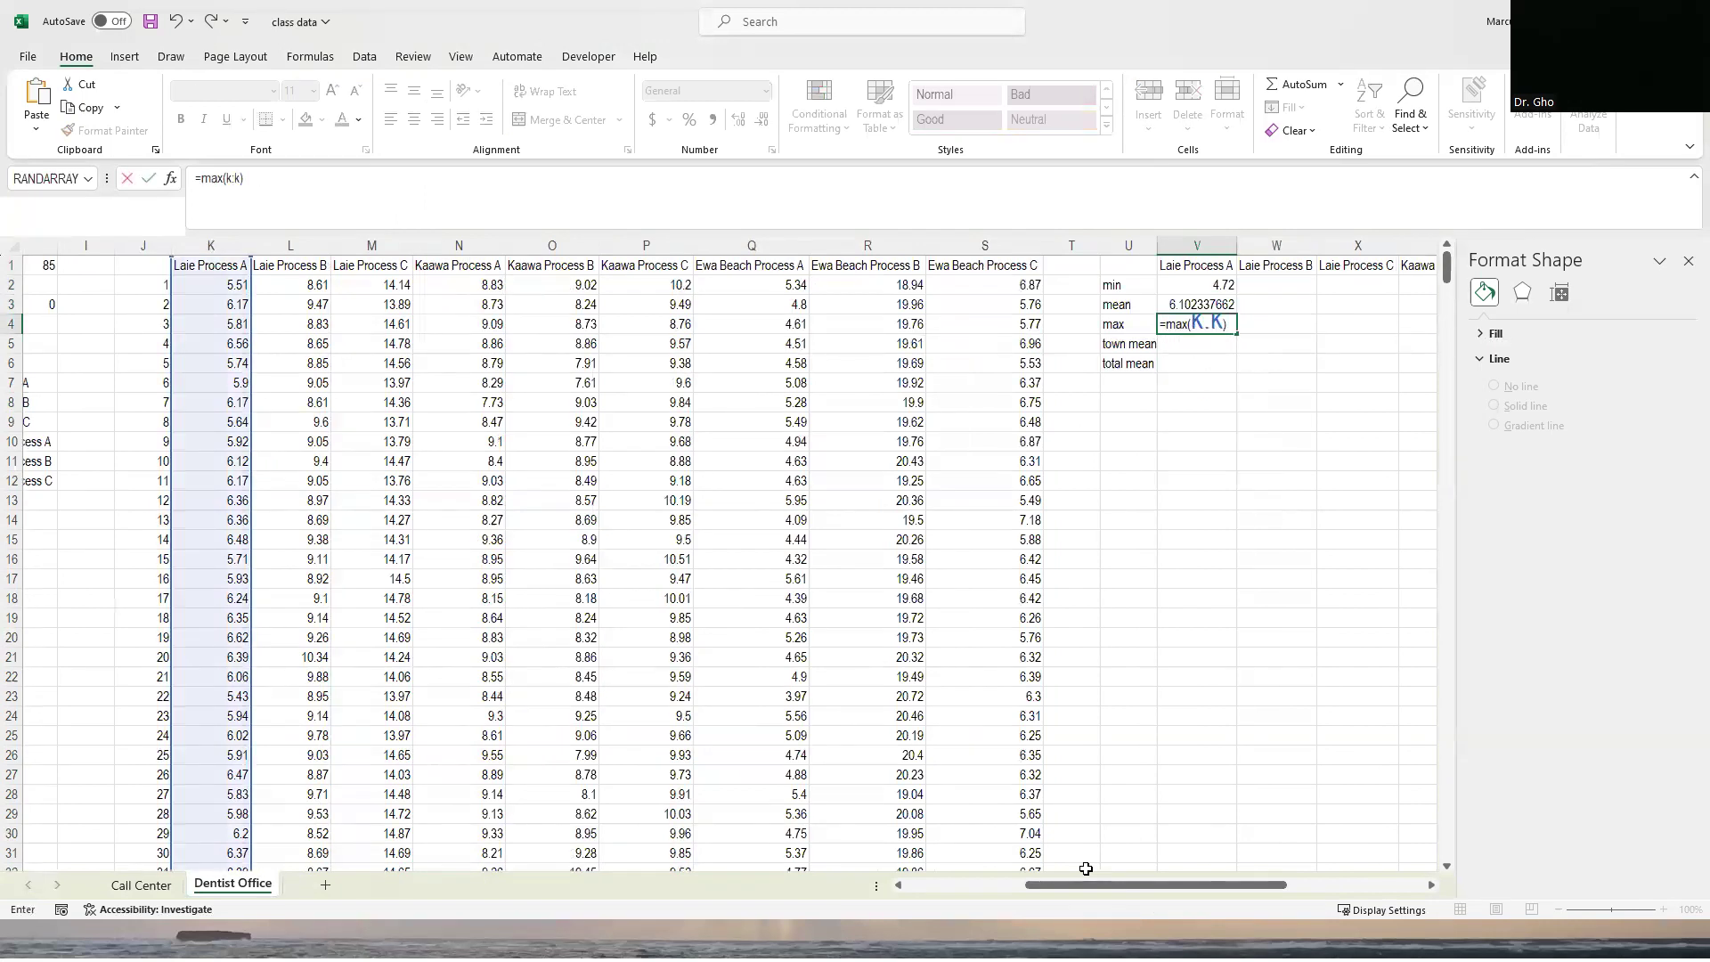
pyautogui.press('Return')
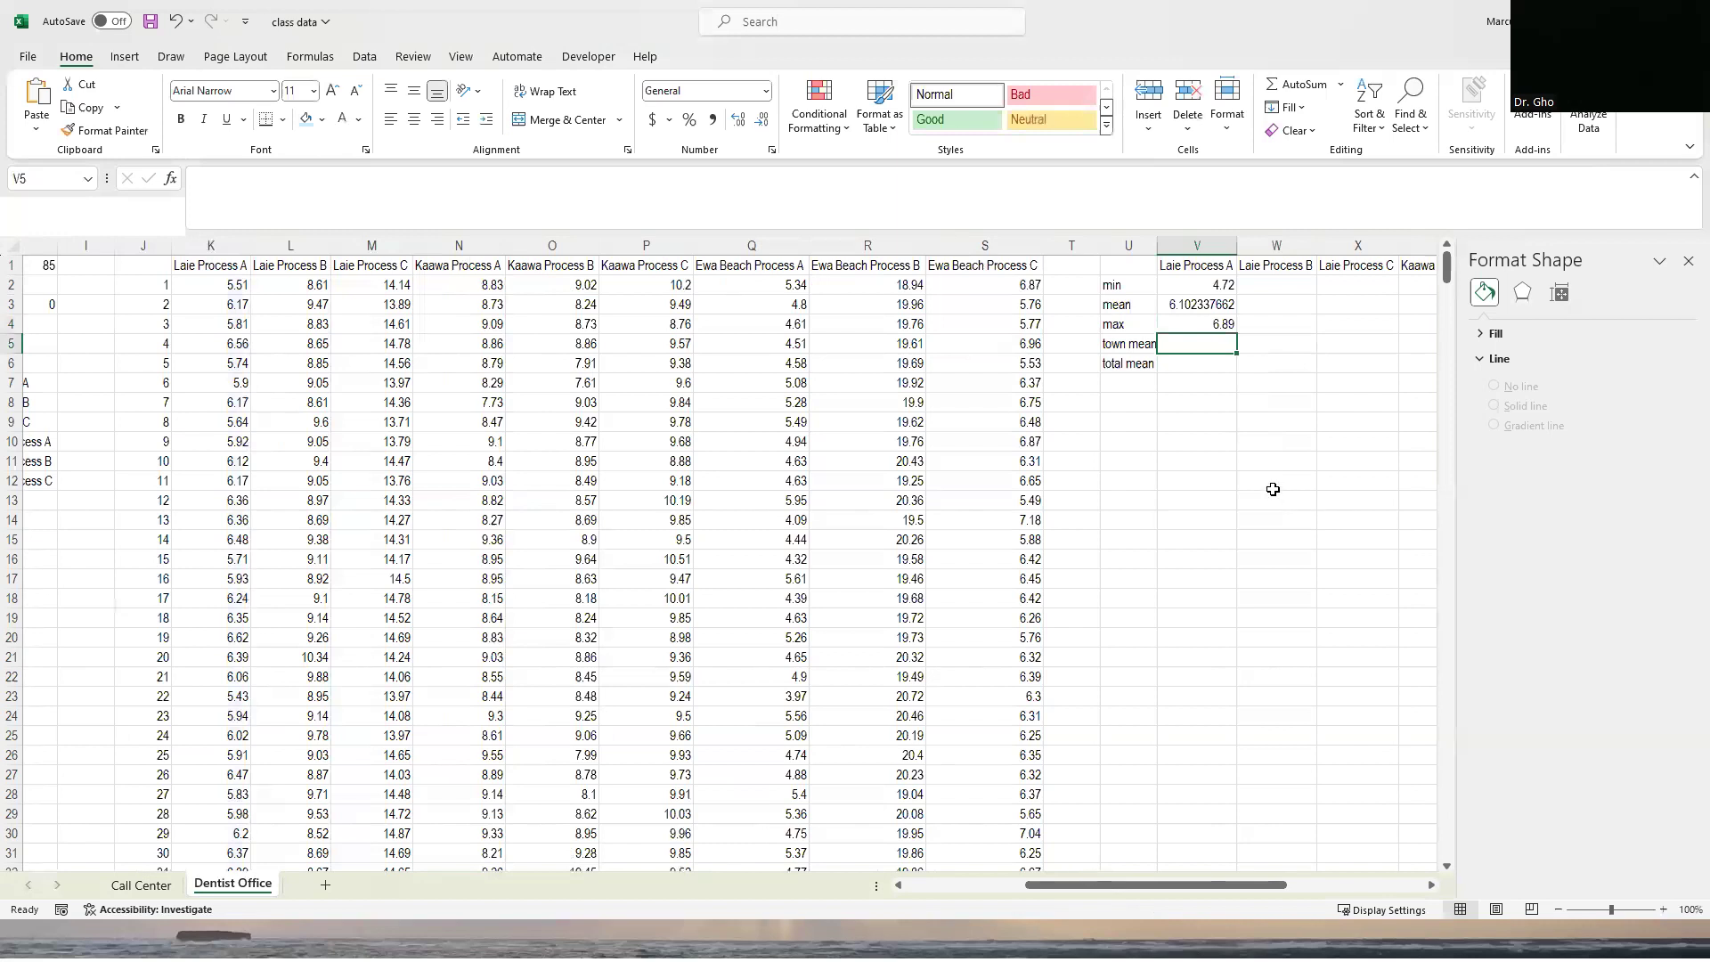
# Enter the town mean =AVERAGE(K:M) in V5 and the total mean =AVERAGE(K:S) in V6.
pyautogui.write('=average(')
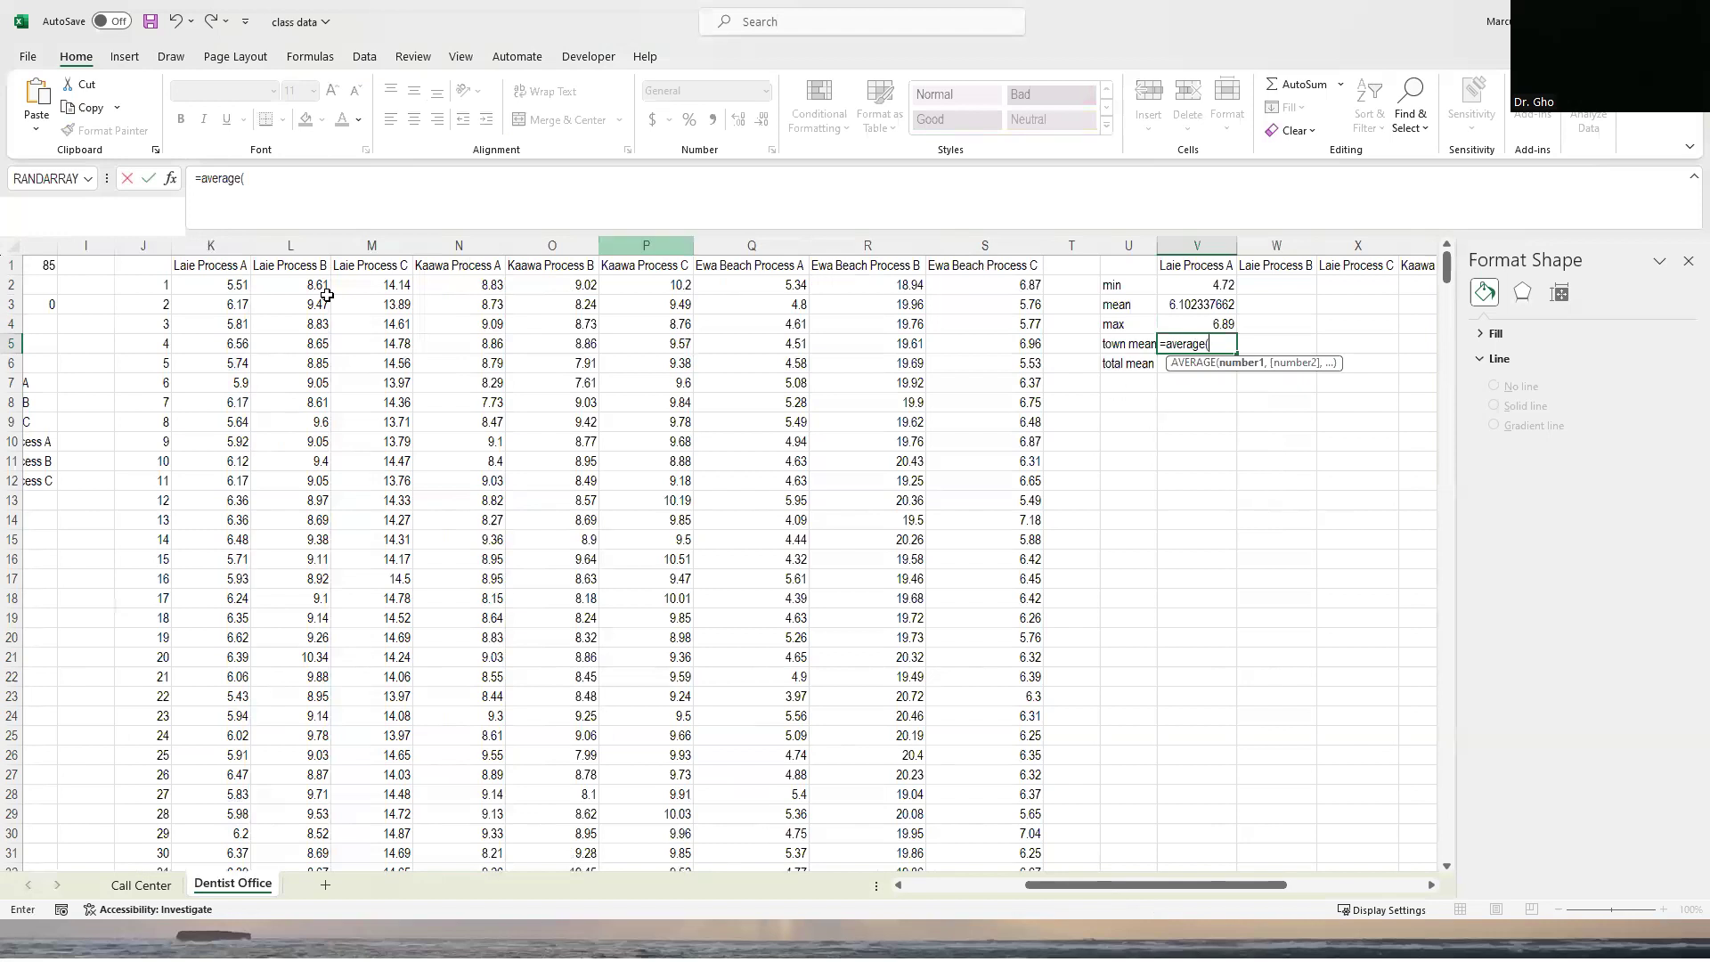
pyautogui.moveTo(213, 245); pyautogui.dragTo(362, 230)
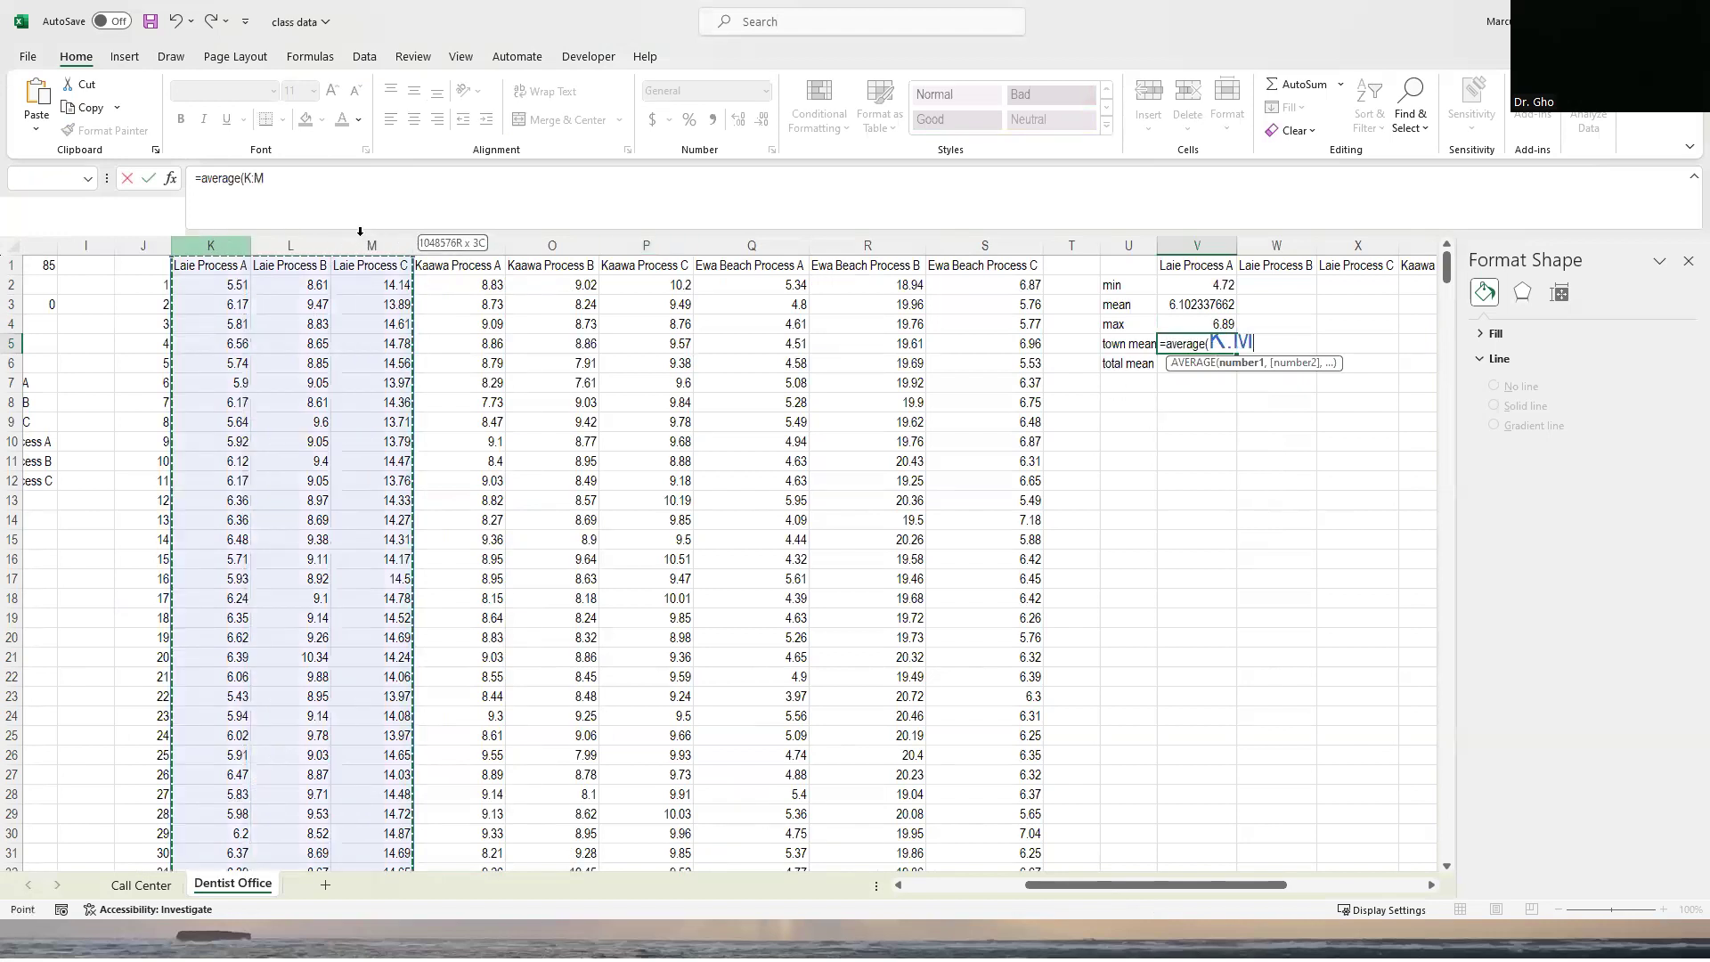
pyautogui.press('Return')
pyautogui.write('=average(')
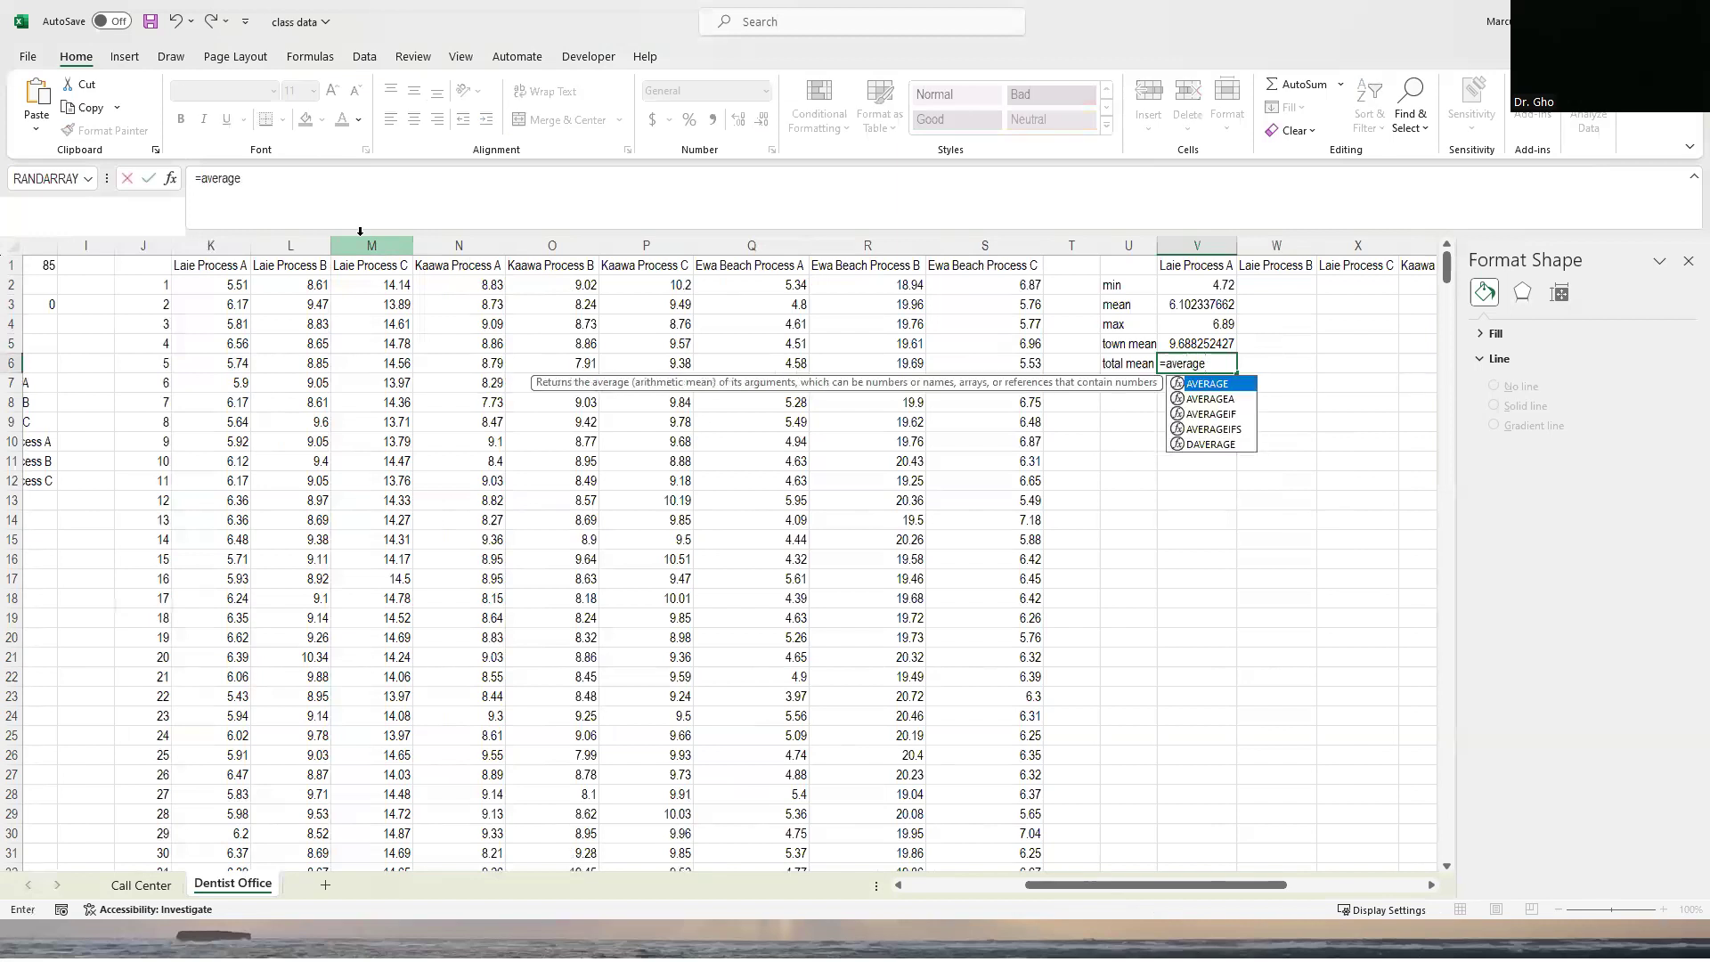
pyautogui.moveTo(217, 242); pyautogui.dragTo(994, 230)
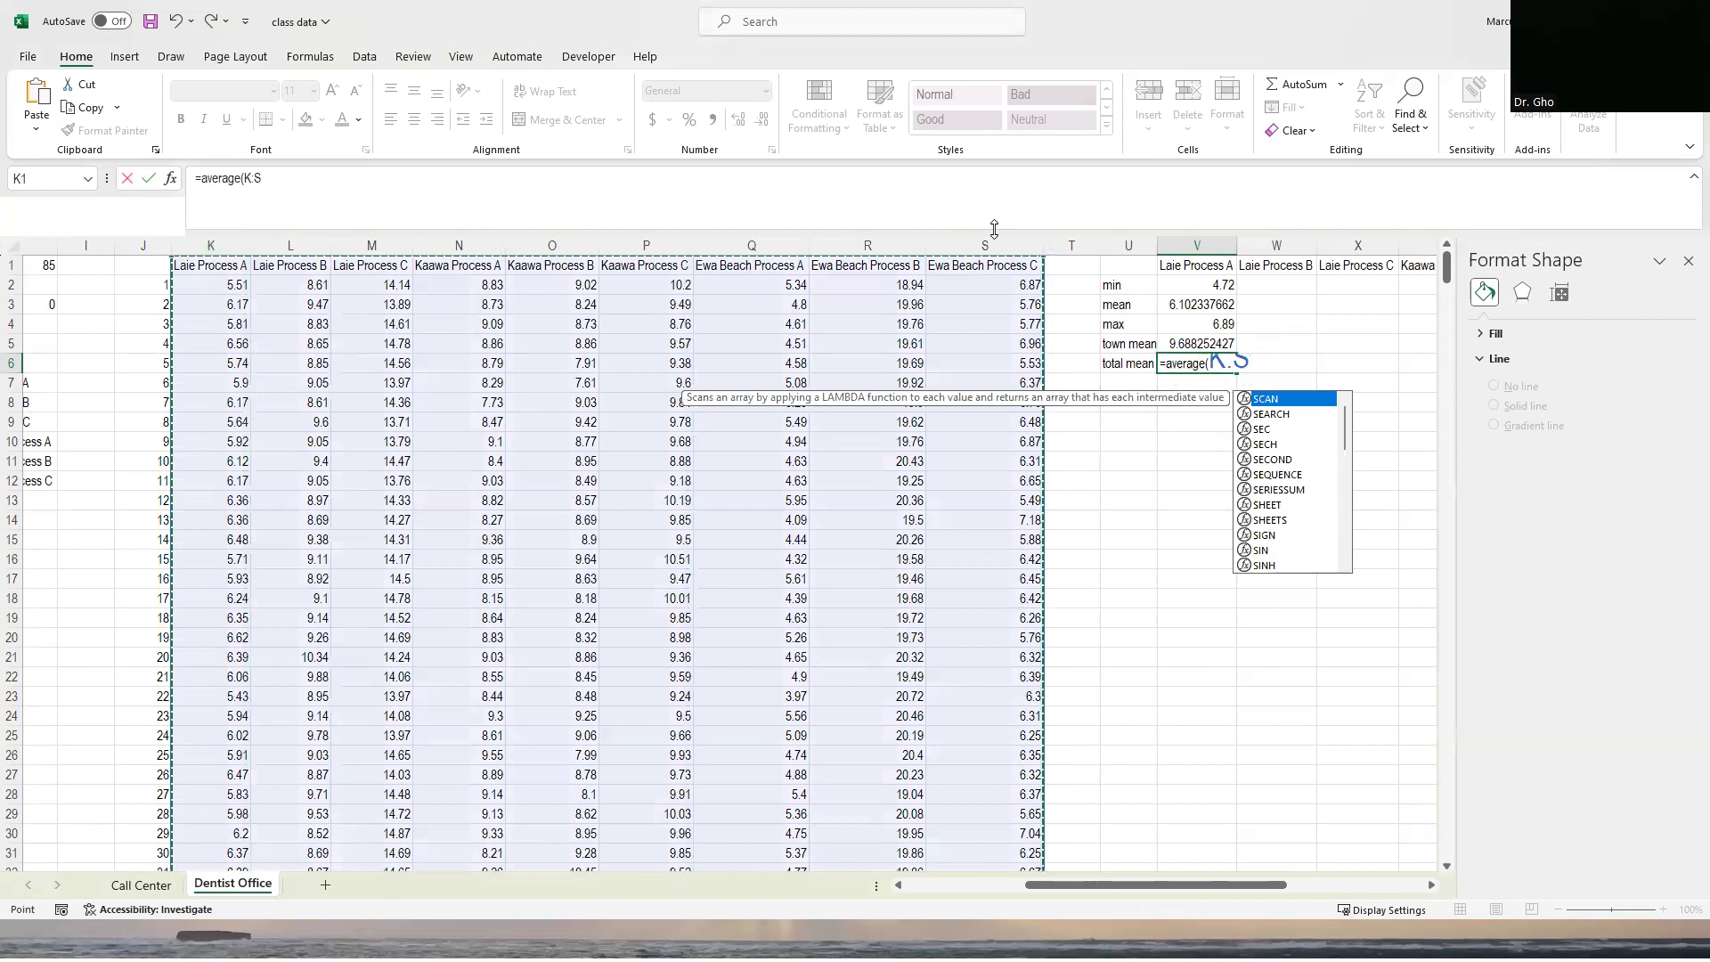
pyautogui.press('Return')
# Fill the min, mean and max formulas from V2:V4 across to column AD.
pyautogui.moveTo(1201, 284); pyautogui.dragTo(1217, 365)
pyautogui.rightClick(1218, 365)
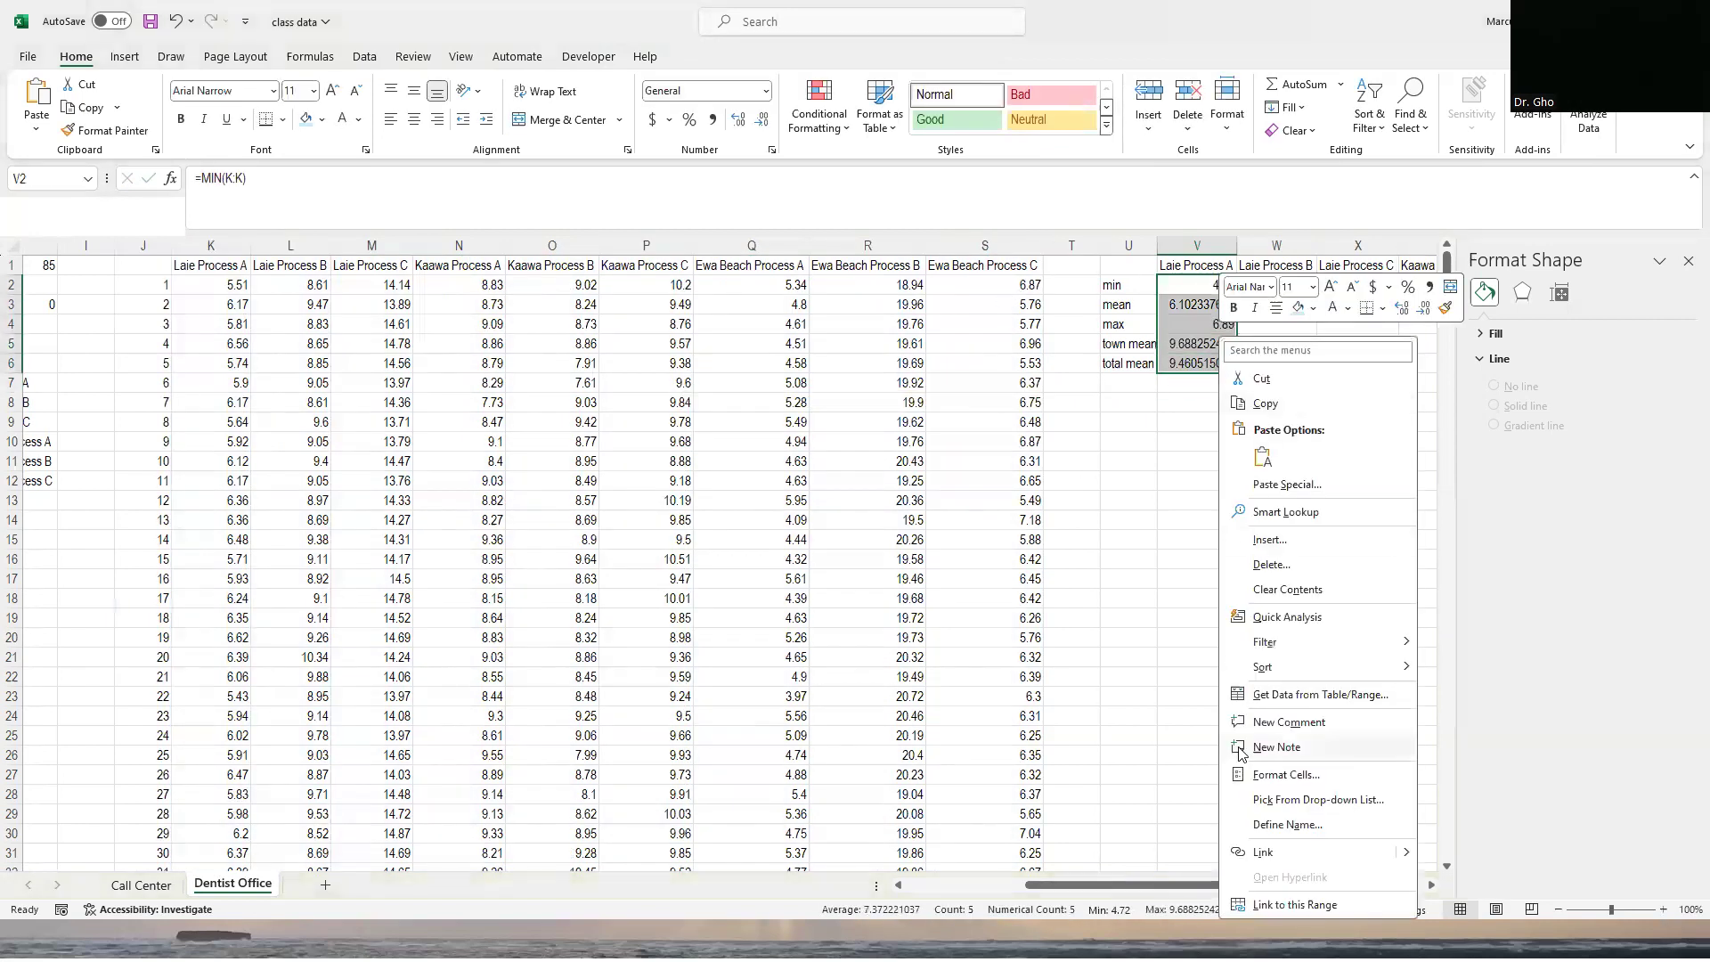
pyautogui.click(1184, 291)
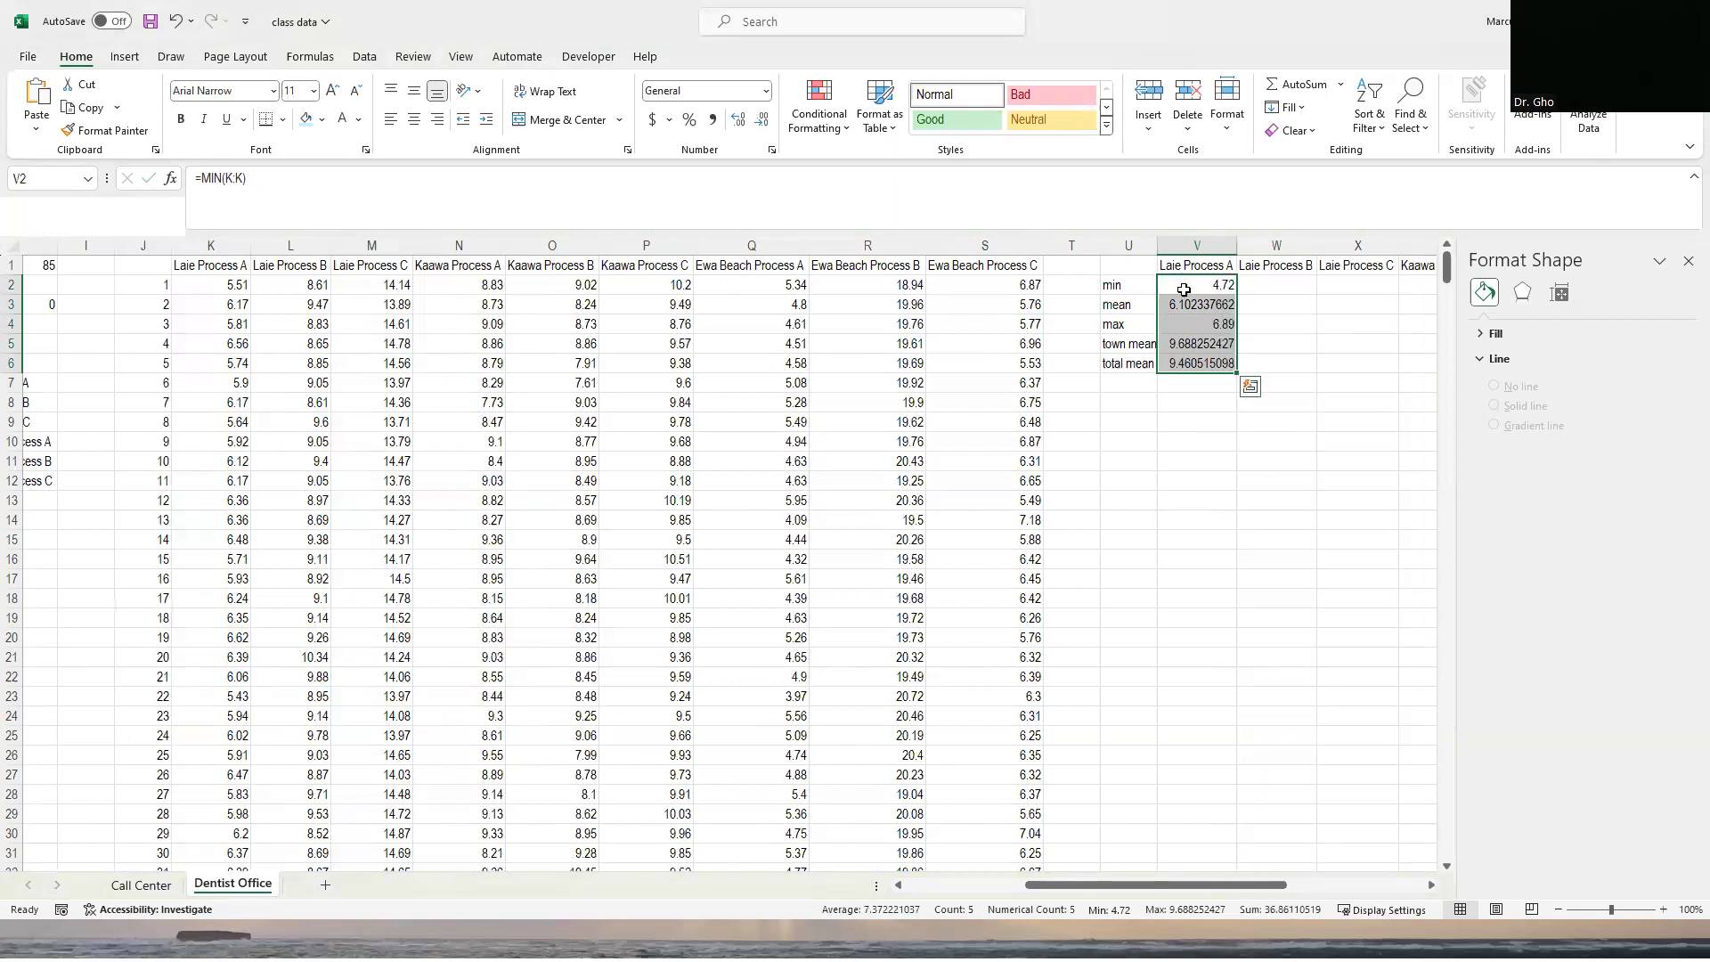
pyautogui.moveTo(1213, 286); pyautogui.dragTo(1310, 322)
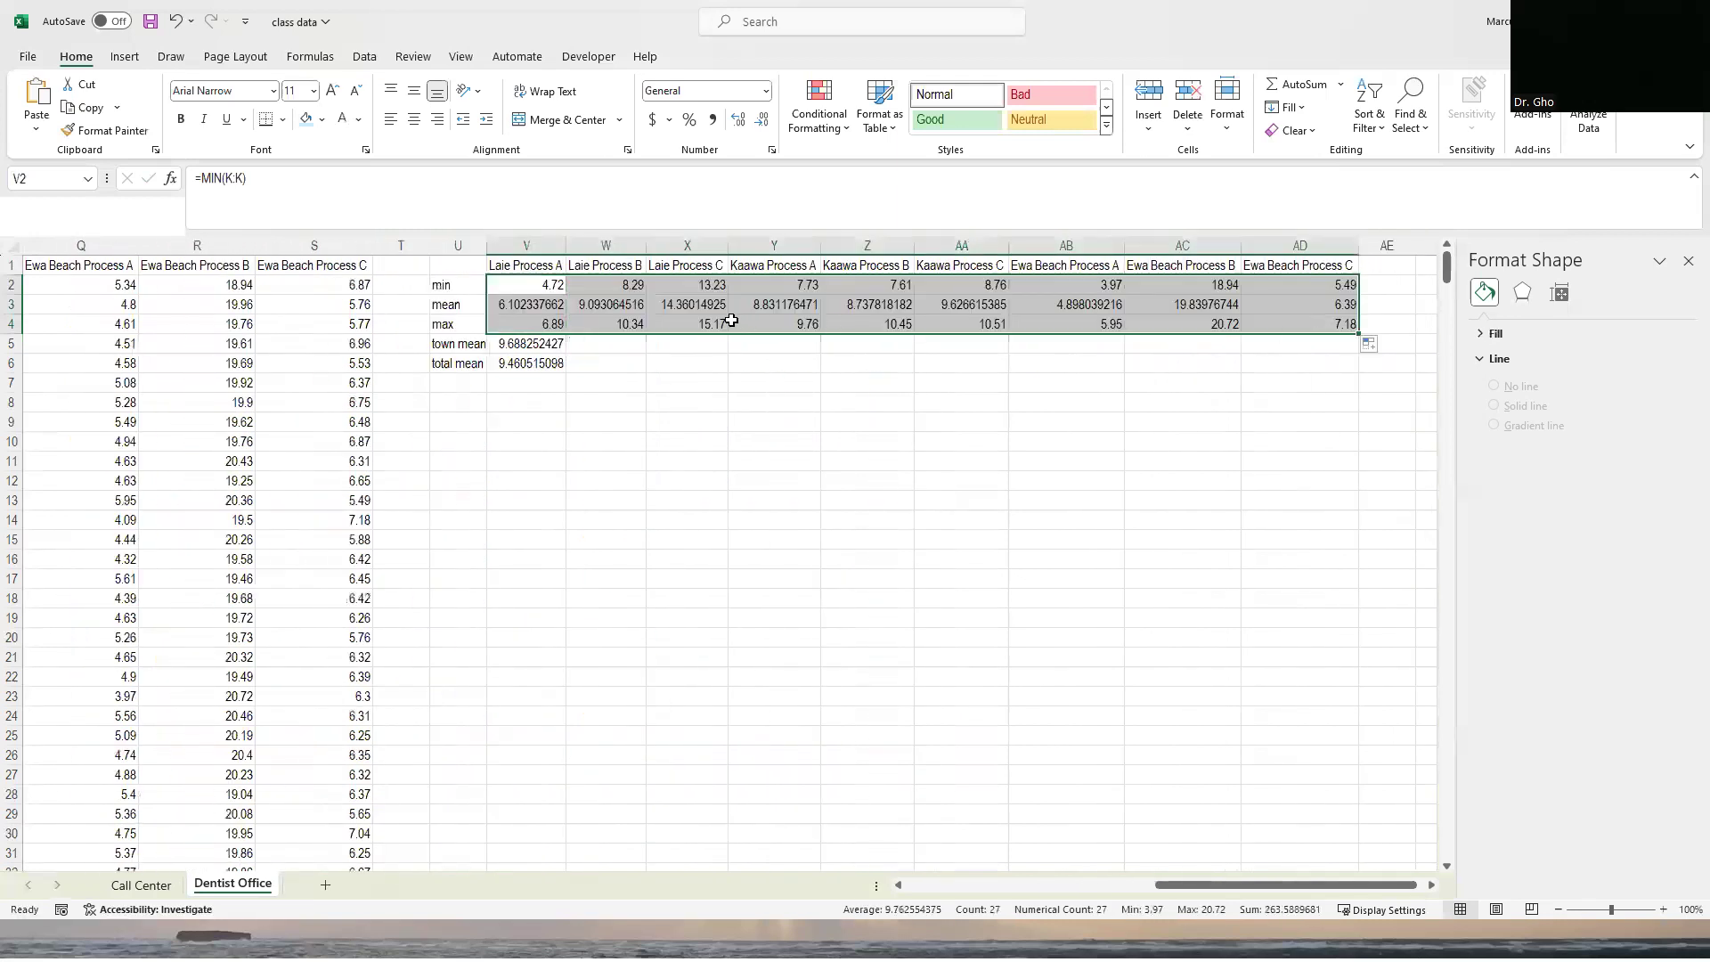
# Check the min formulas cell by cell along row 2 from V2 to AD2.
pyautogui.click(541, 286)
pyautogui.press('Right')
pyautogui.press('Right')
pyautogui.press('Right')
pyautogui.press('Right')
pyautogui.press('Right')
pyautogui.press('Right')
pyautogui.press('Right')
pyautogui.press('Right')
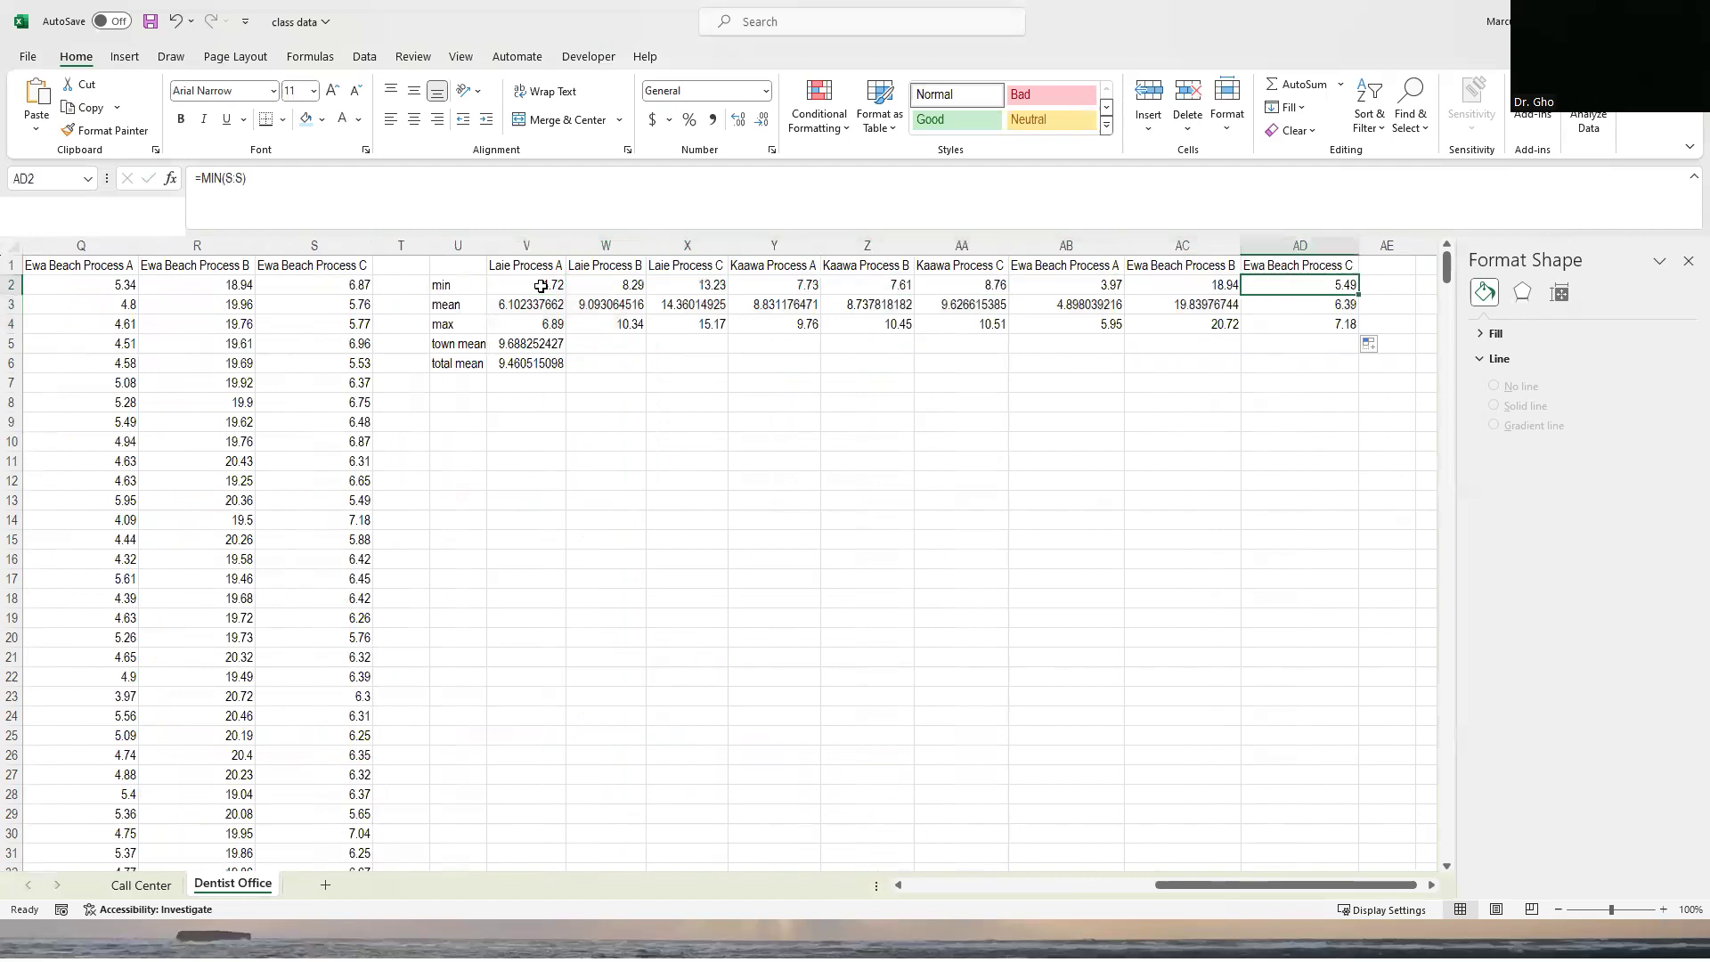
# Repeat the Laie town mean across its three processes by entering =V5 in W5 and =W5 in X5.
pyautogui.click(594, 348)
pyautogui.write('=')
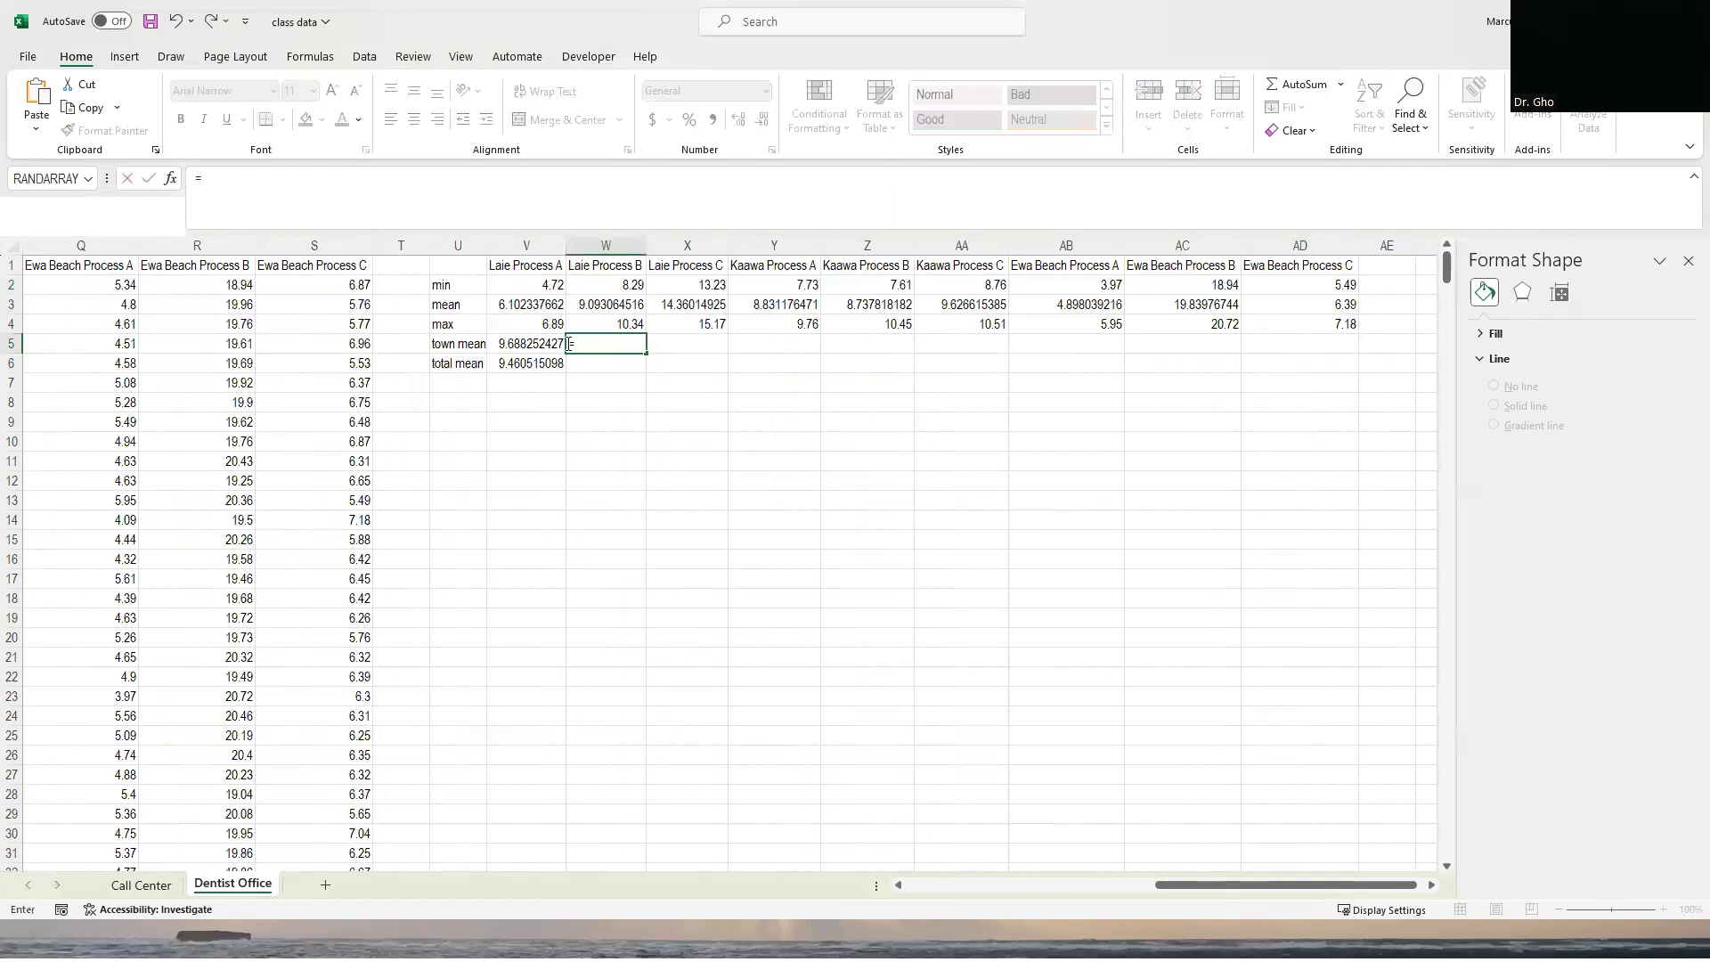
pyautogui.click(549, 345)
pyautogui.press('Return')
pyautogui.press('Up')
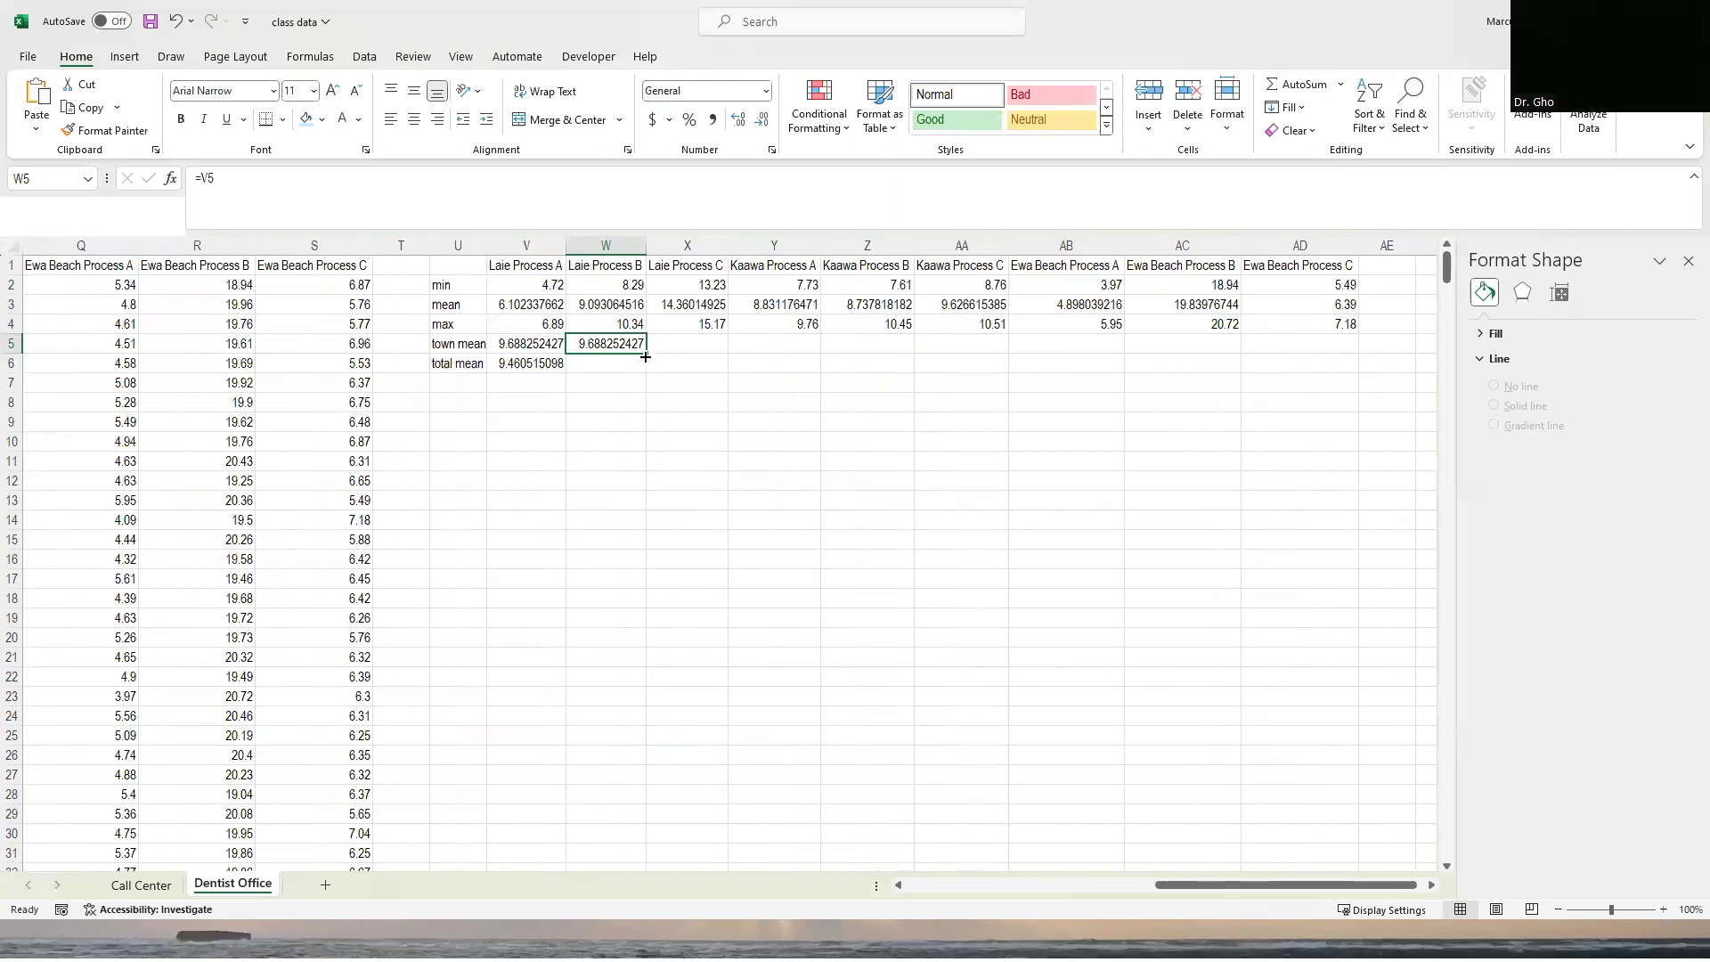
pyautogui.click(674, 343)
pyautogui.write('=')
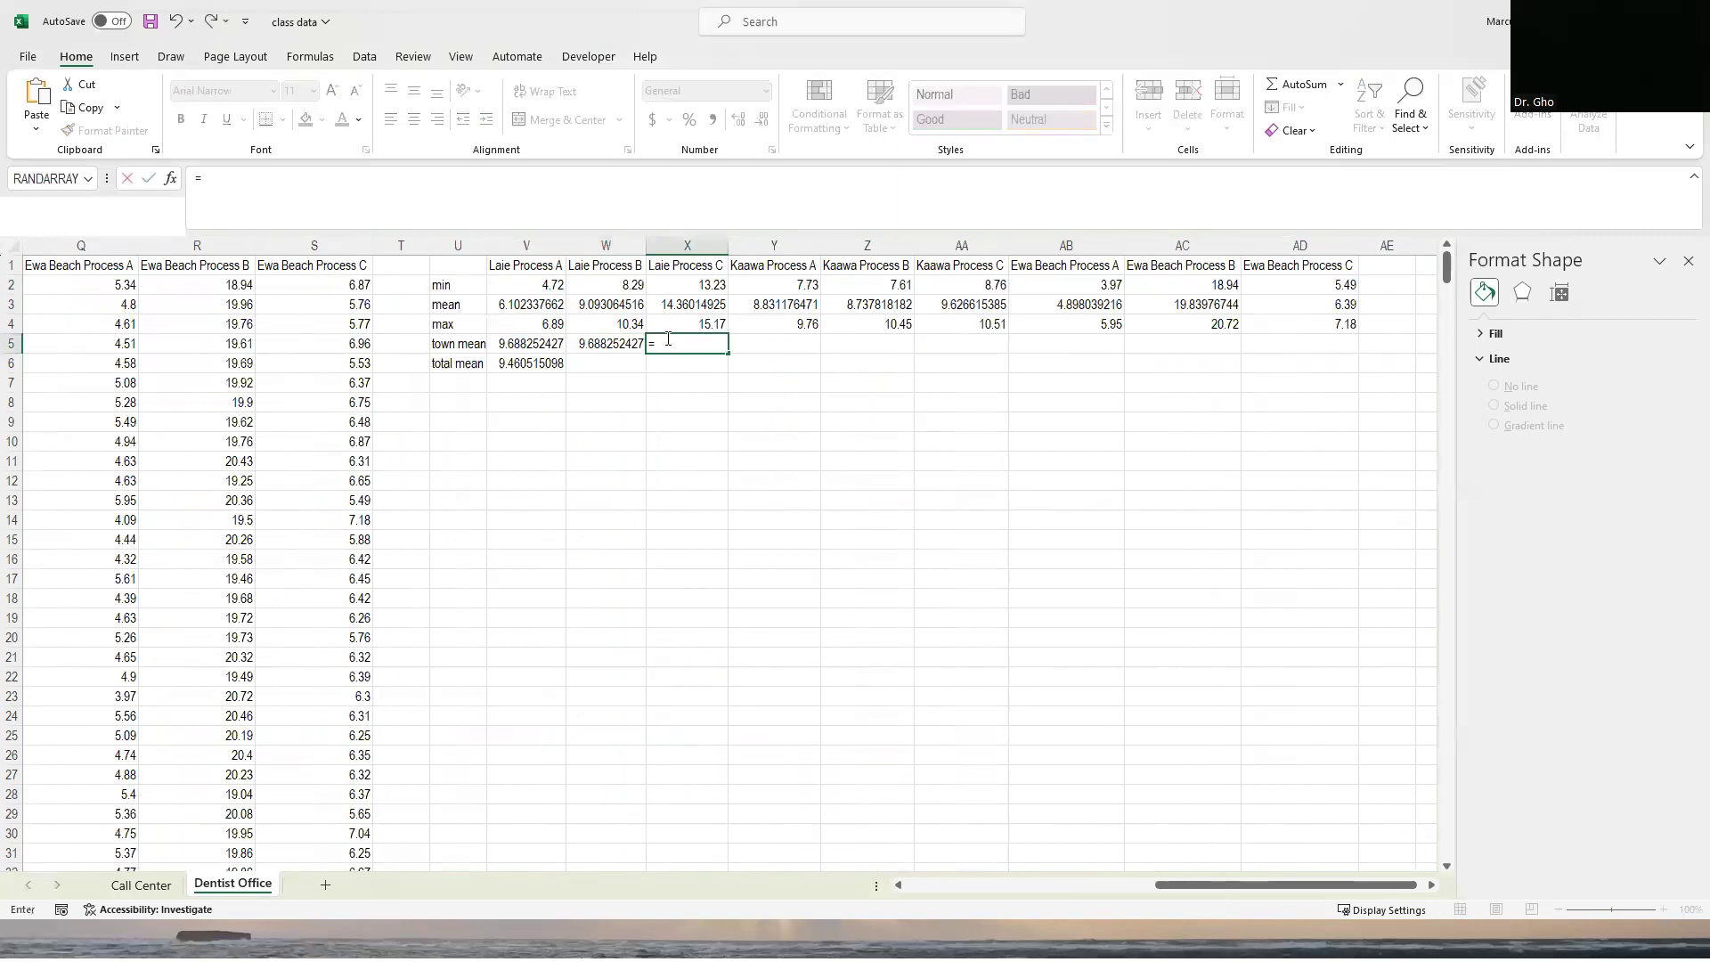
pyautogui.click(621, 345)
pyautogui.press('Return')
# Copy the town mean formulas in V5:X5 to the Kaawa columns from Y5 and the Ewa Beach columns from AB5.
pyautogui.moveTo(527, 344); pyautogui.dragTo(678, 344)
pyautogui.hotkey('ctrl', 'c')
pyautogui.click(767, 344)
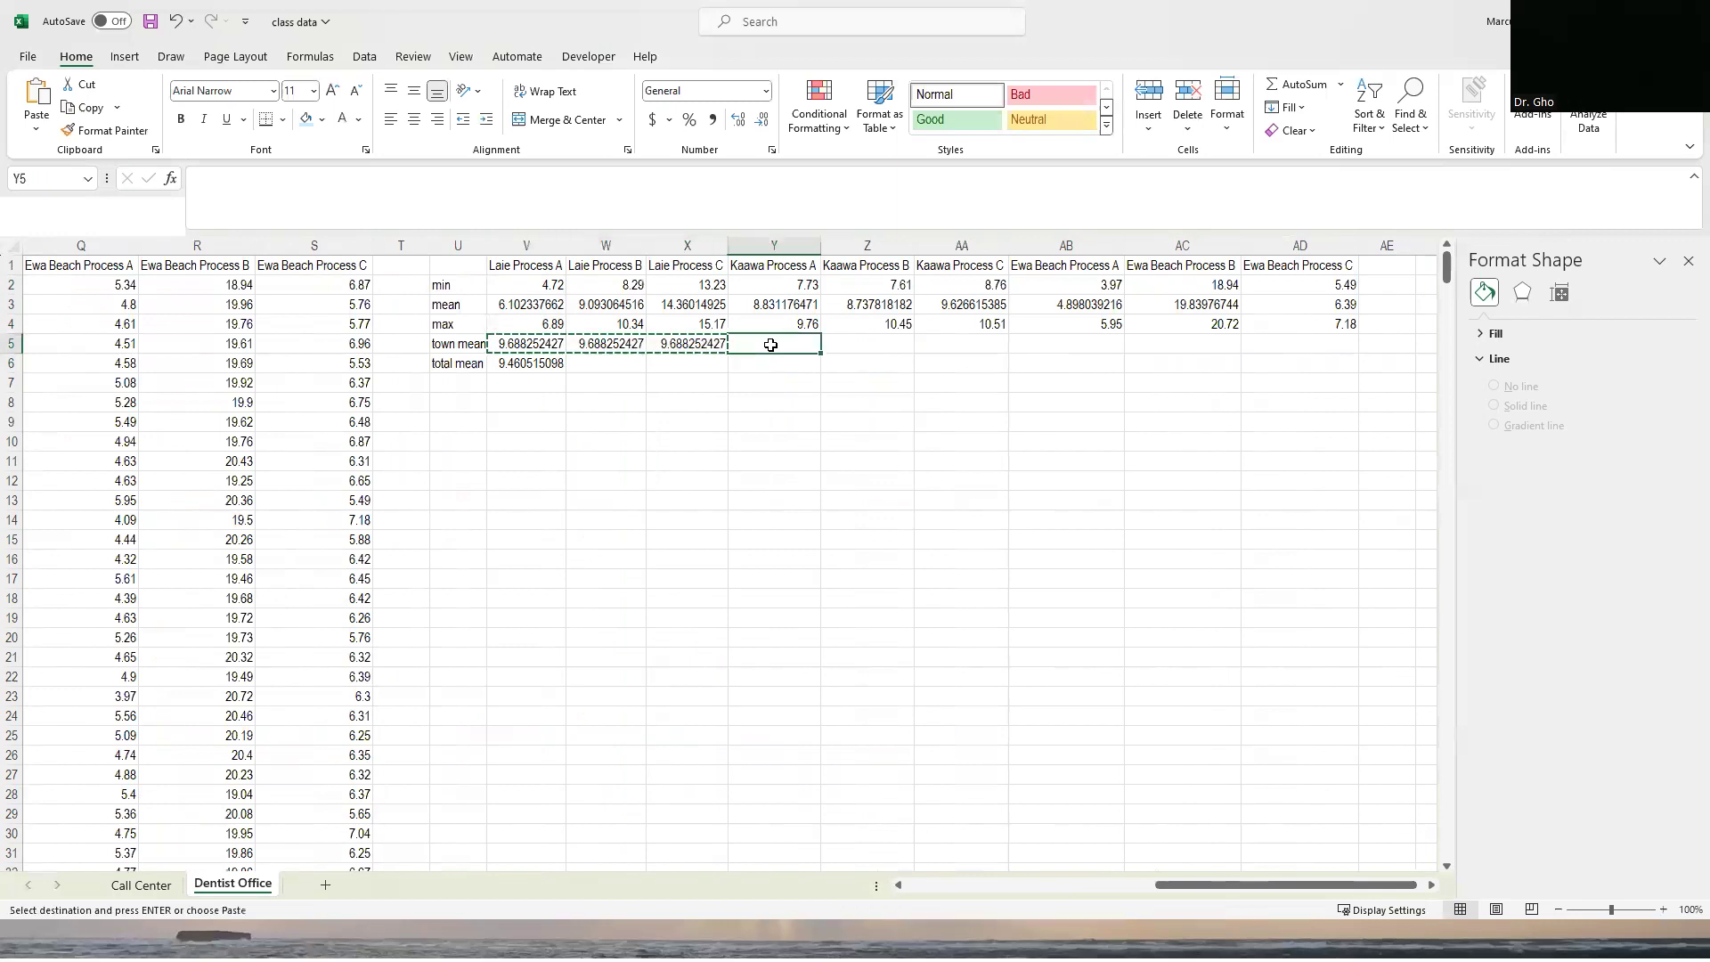
pyautogui.hotkey('ctrl', 'v')
pyautogui.click(1061, 342)
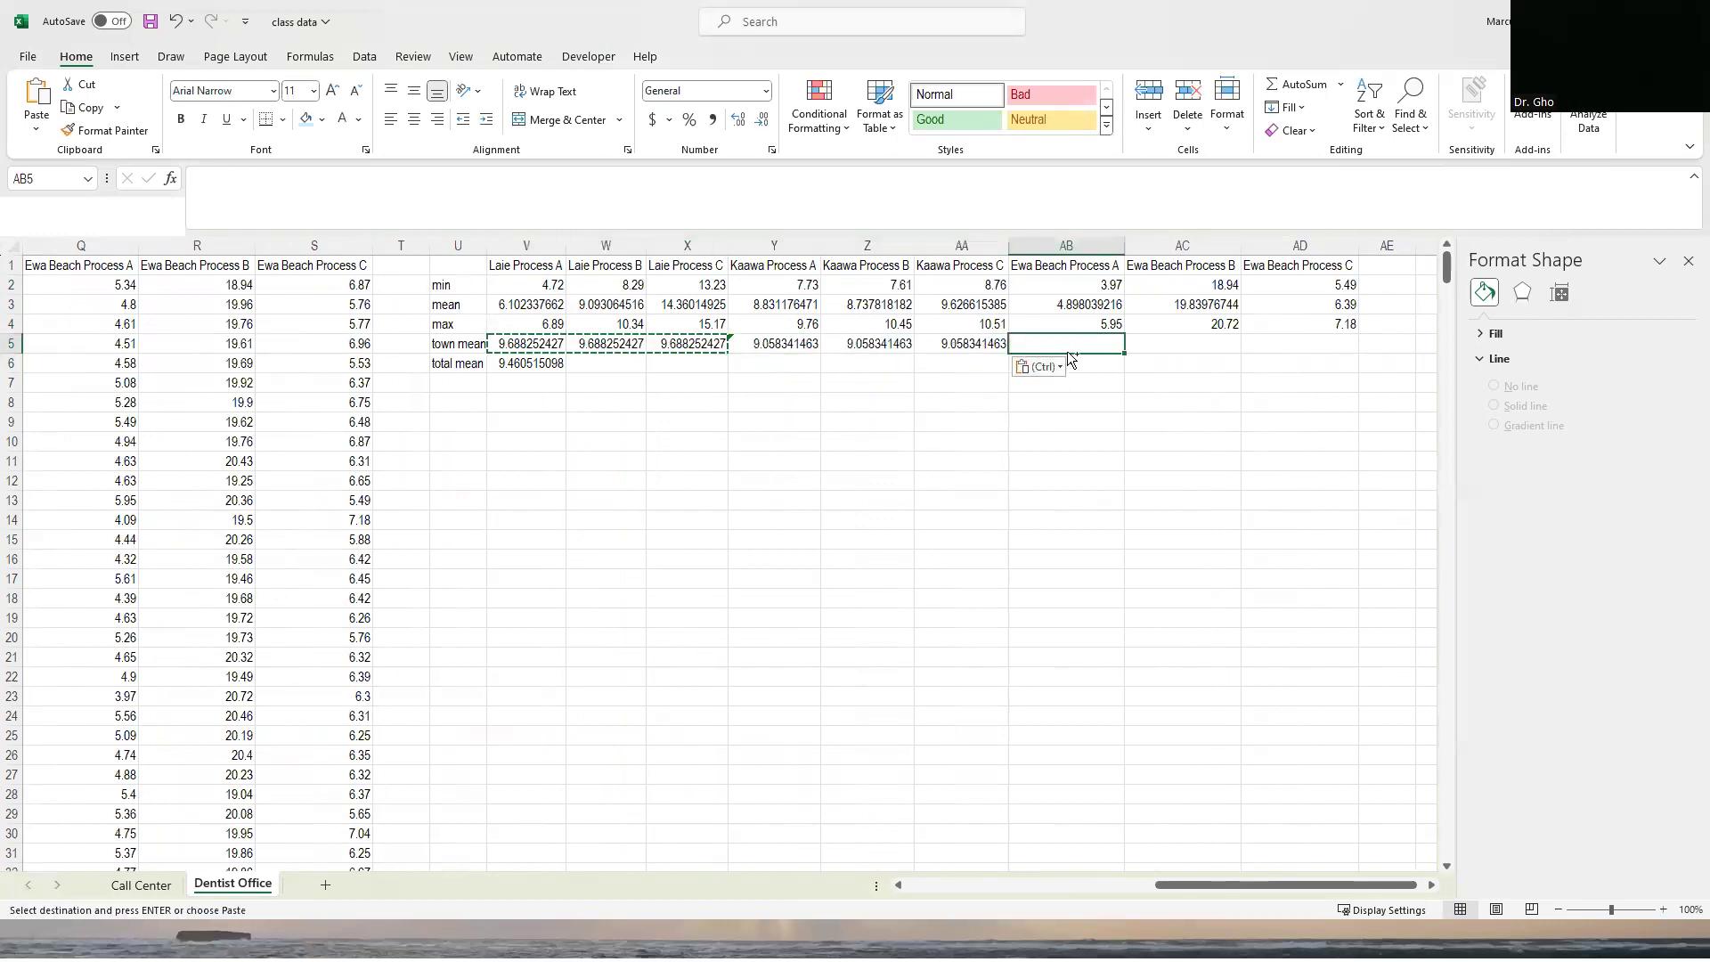
pyautogui.hotkey('ctrl', 'v')
# Link W6 to the total mean with =V6 and fill it across to AD6.
pyautogui.click(604, 366)
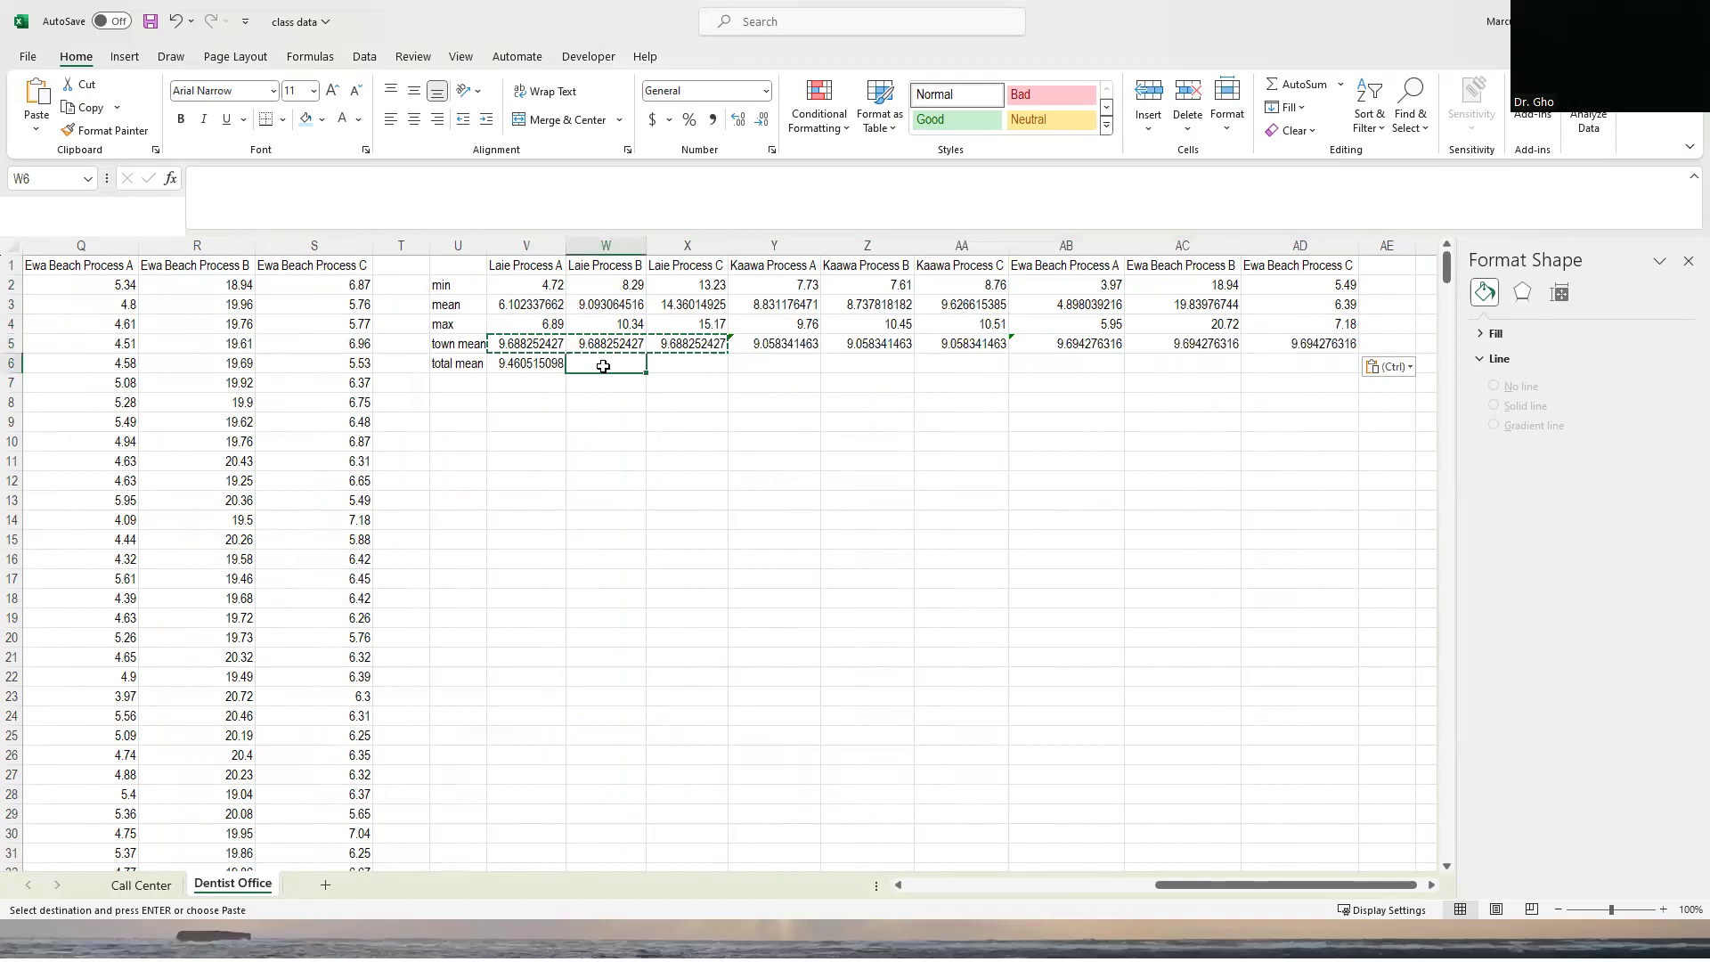
pyautogui.write('=')
pyautogui.click(544, 355)
pyautogui.press('Return')
pyautogui.click(591, 361)
pyautogui.moveTo(649, 372); pyautogui.dragTo(1345, 367)
# Format the summary values in V2:AD6 with one decimal place and centre them.
pyautogui.moveTo(548, 286); pyautogui.dragTo(1341, 364)
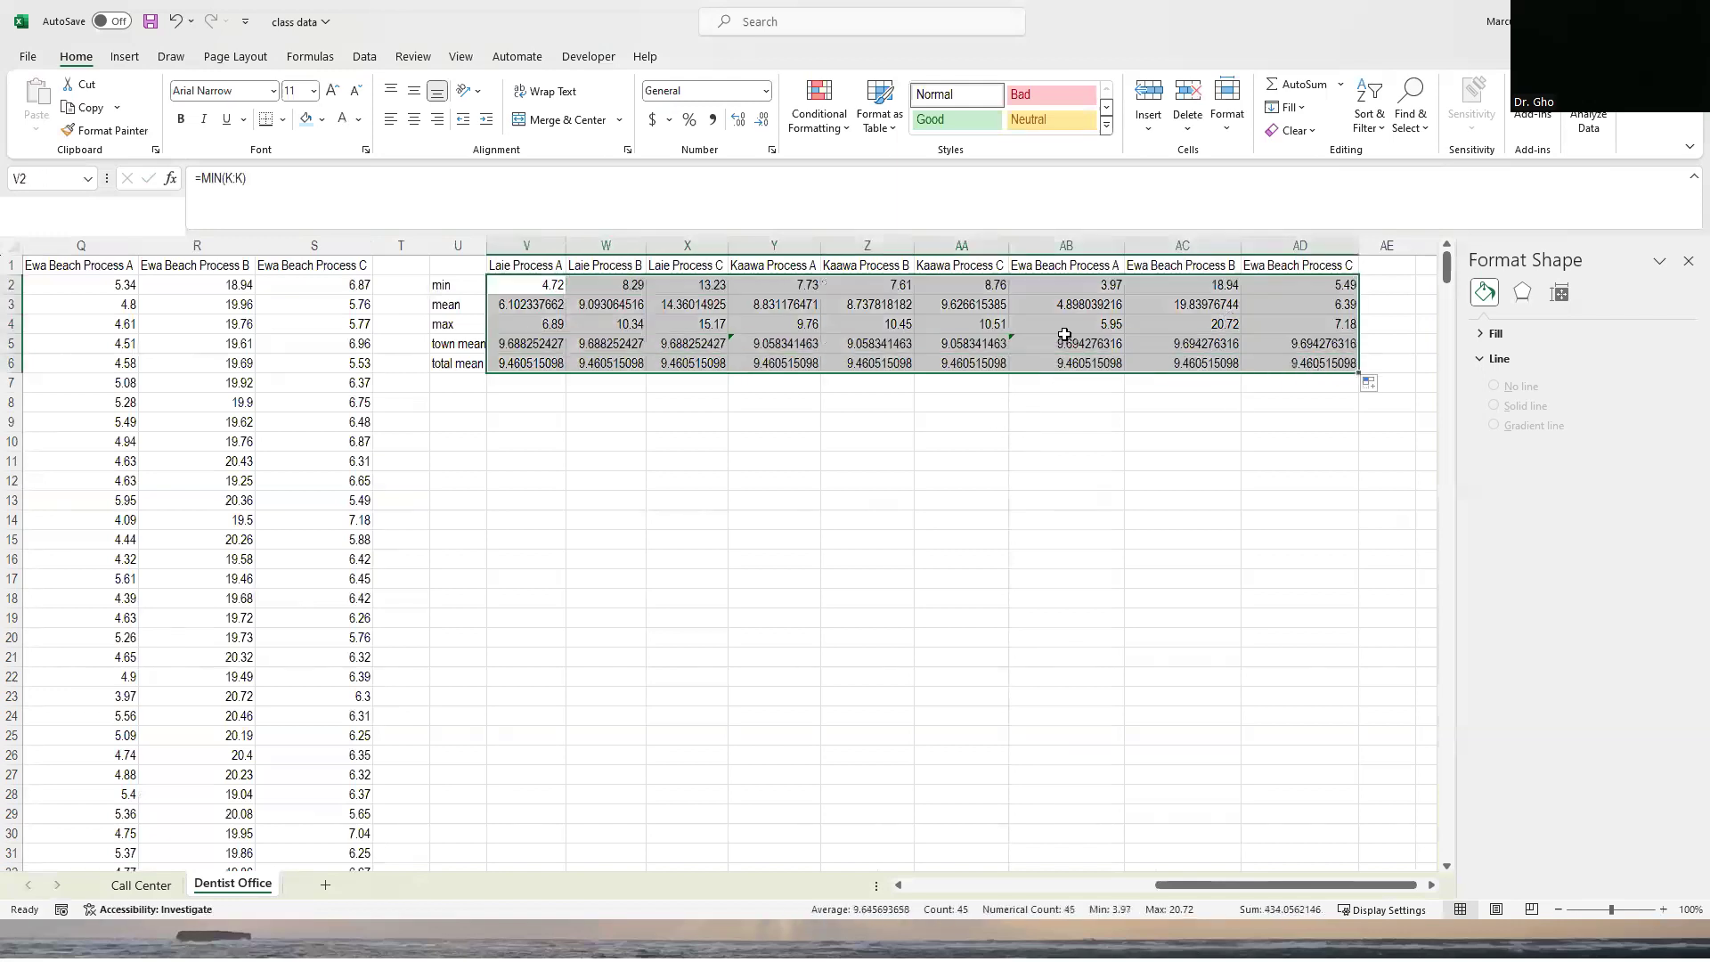
pyautogui.click(765, 124)
pyautogui.click(740, 123)
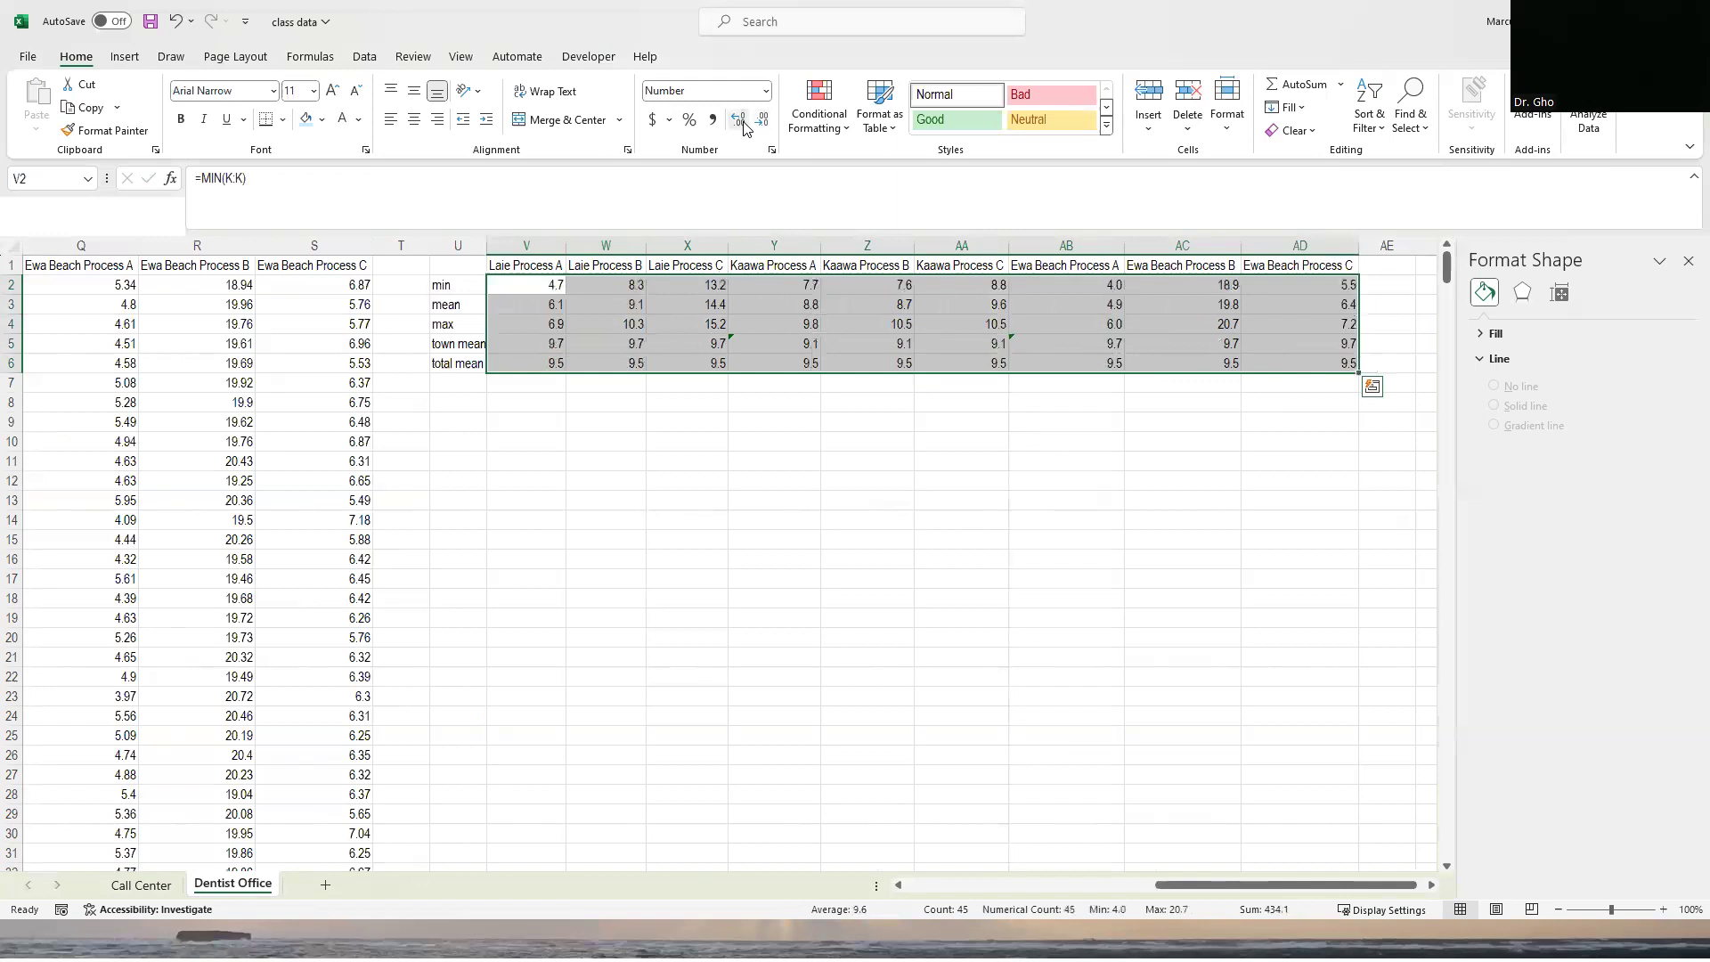
pyautogui.click(415, 122)
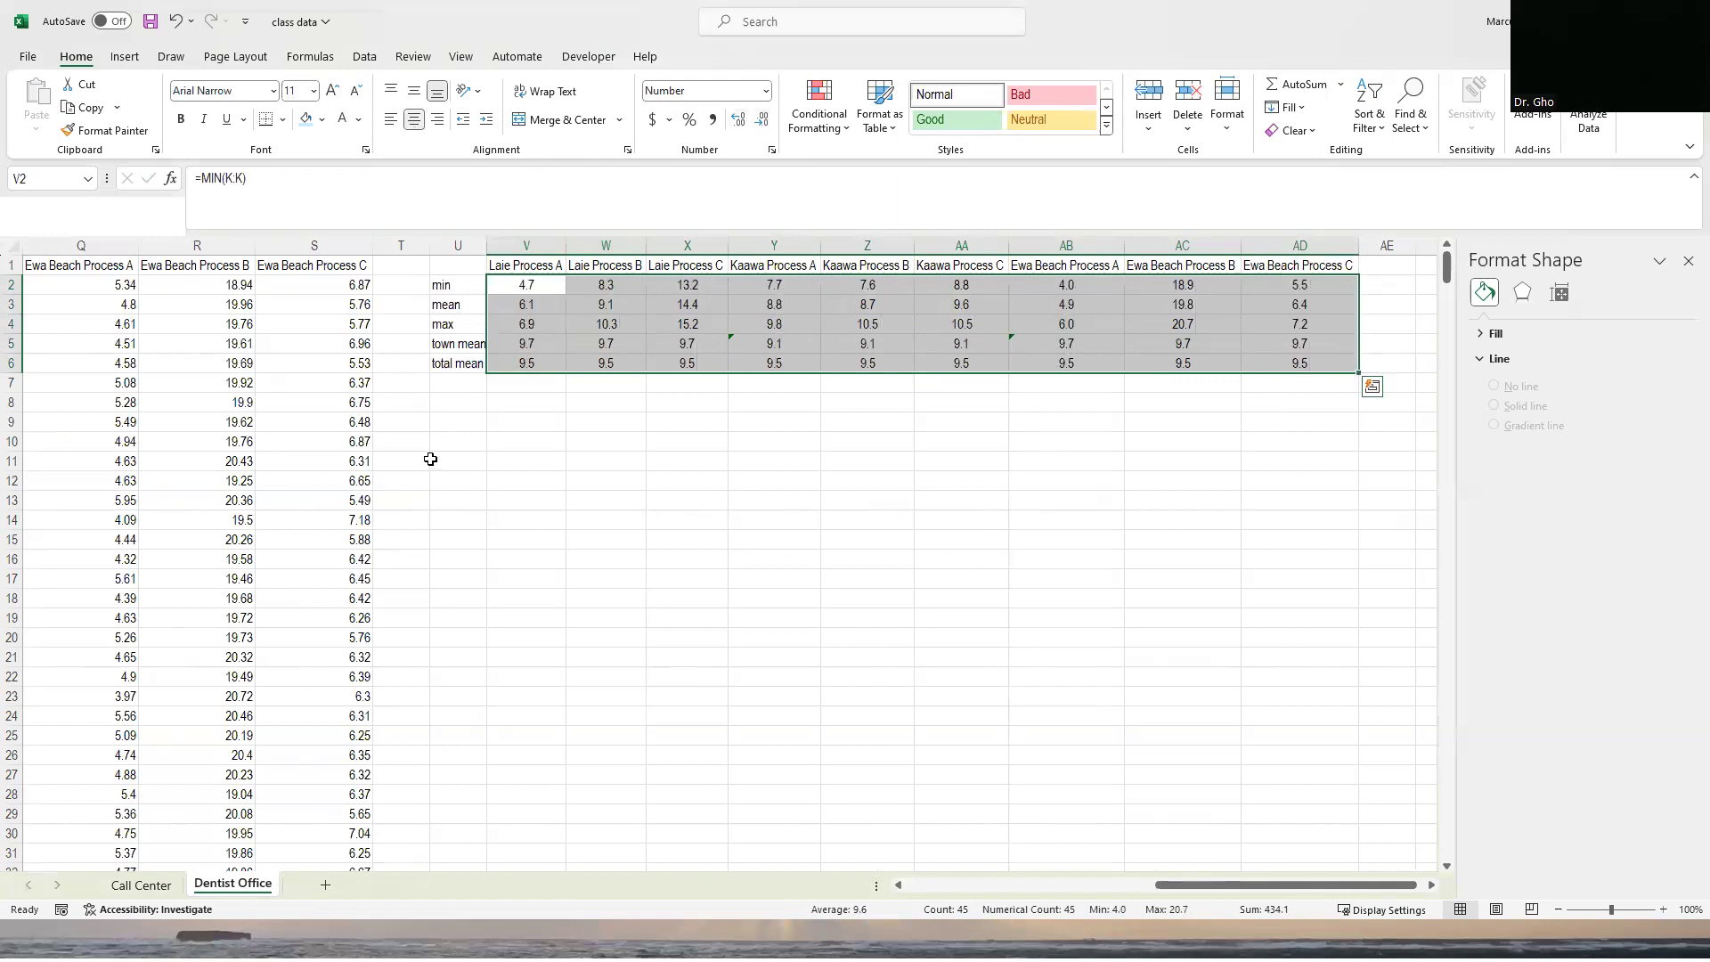
# Start a second table in row 9 with =V1 in V9, and fill the header and min references across V9:AD10.
pyautogui.click(520, 419)
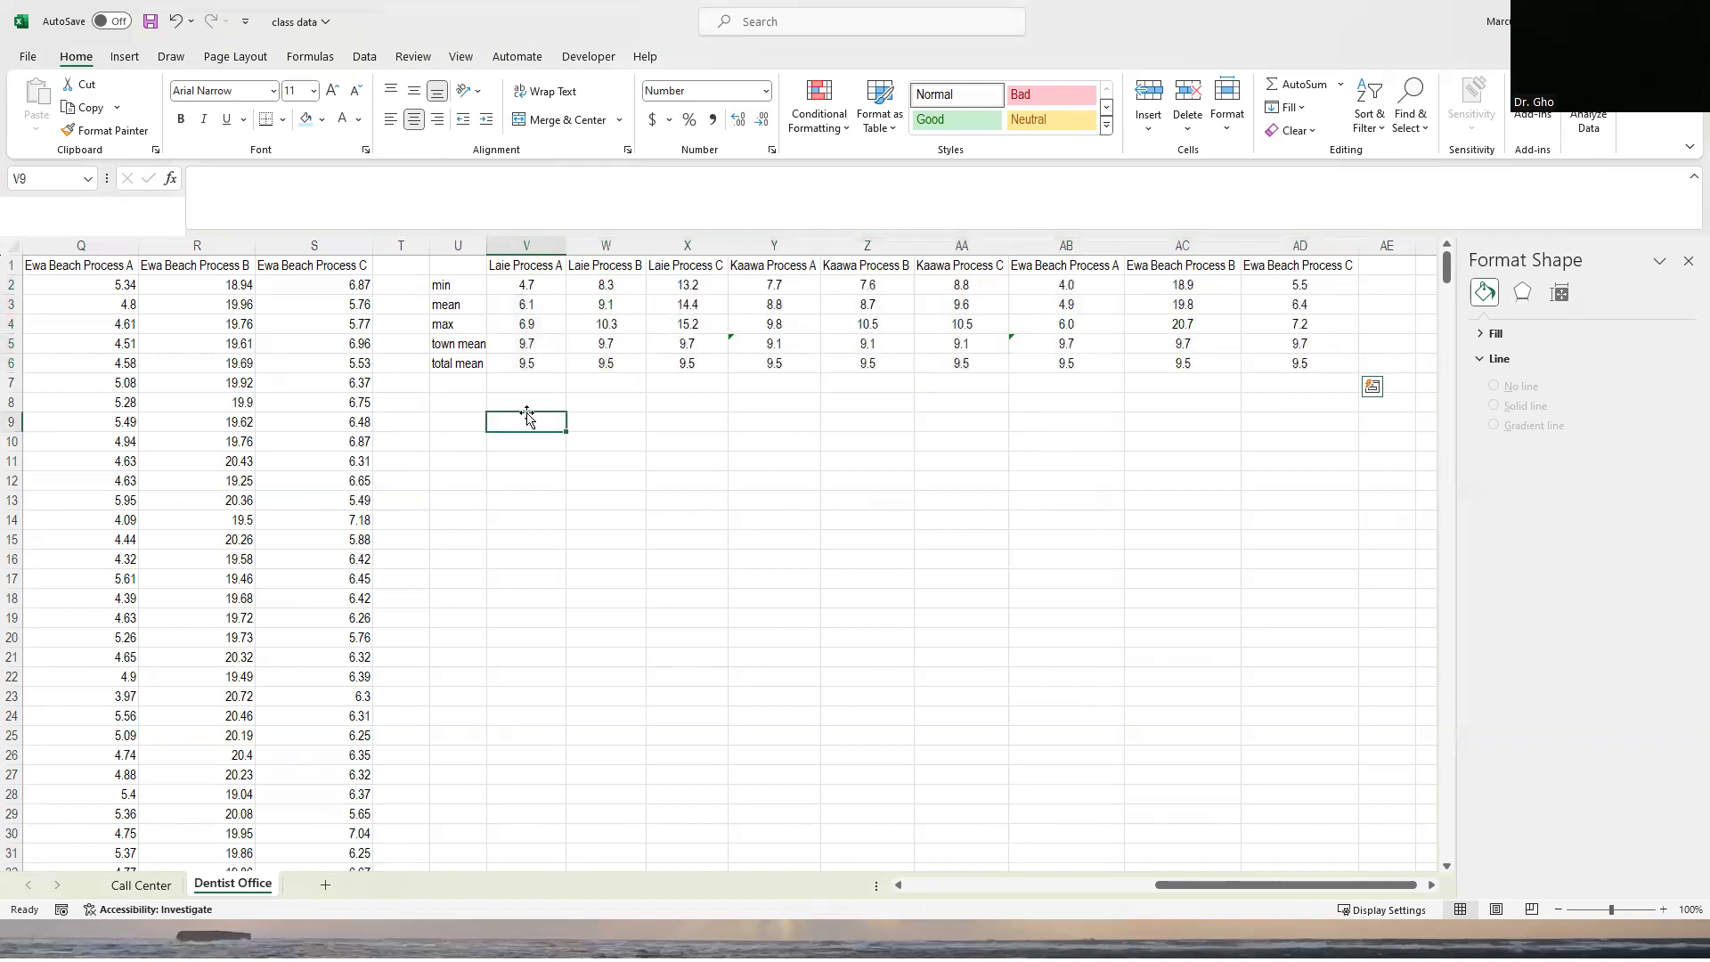
pyautogui.write('=')
pyautogui.click(524, 265)
pyautogui.press('Return')
pyautogui.click(550, 424)
pyautogui.moveTo(566, 432); pyautogui.dragTo(1359, 452)
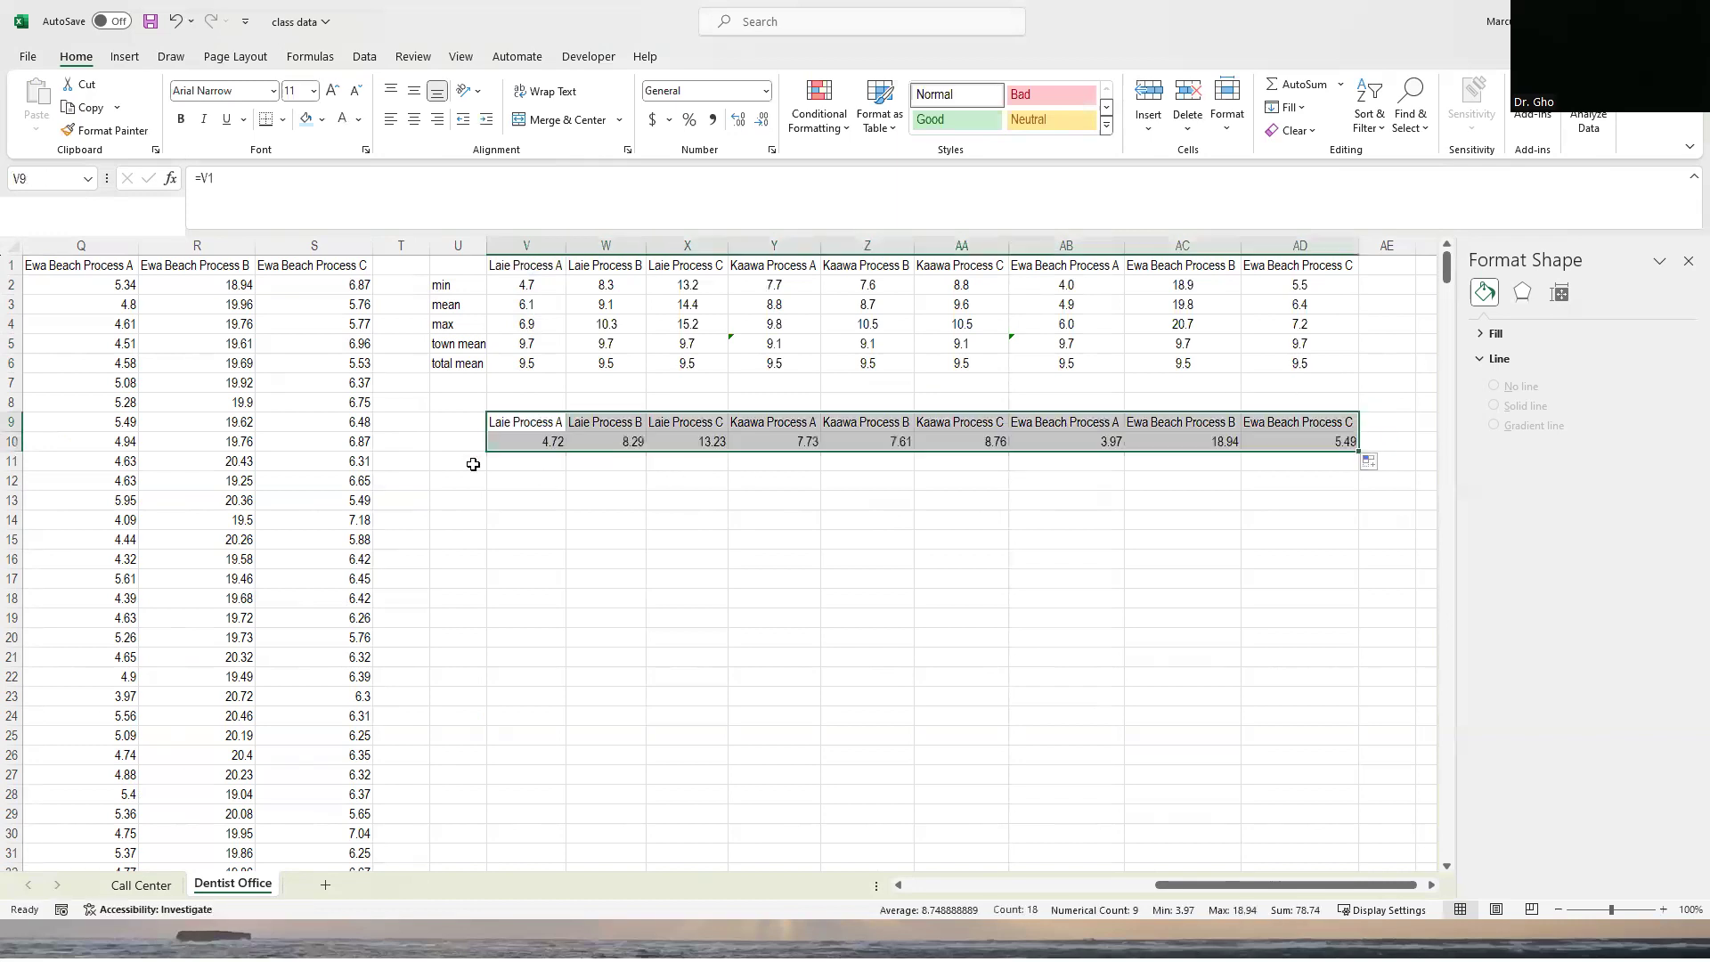
pyautogui.click(513, 462)
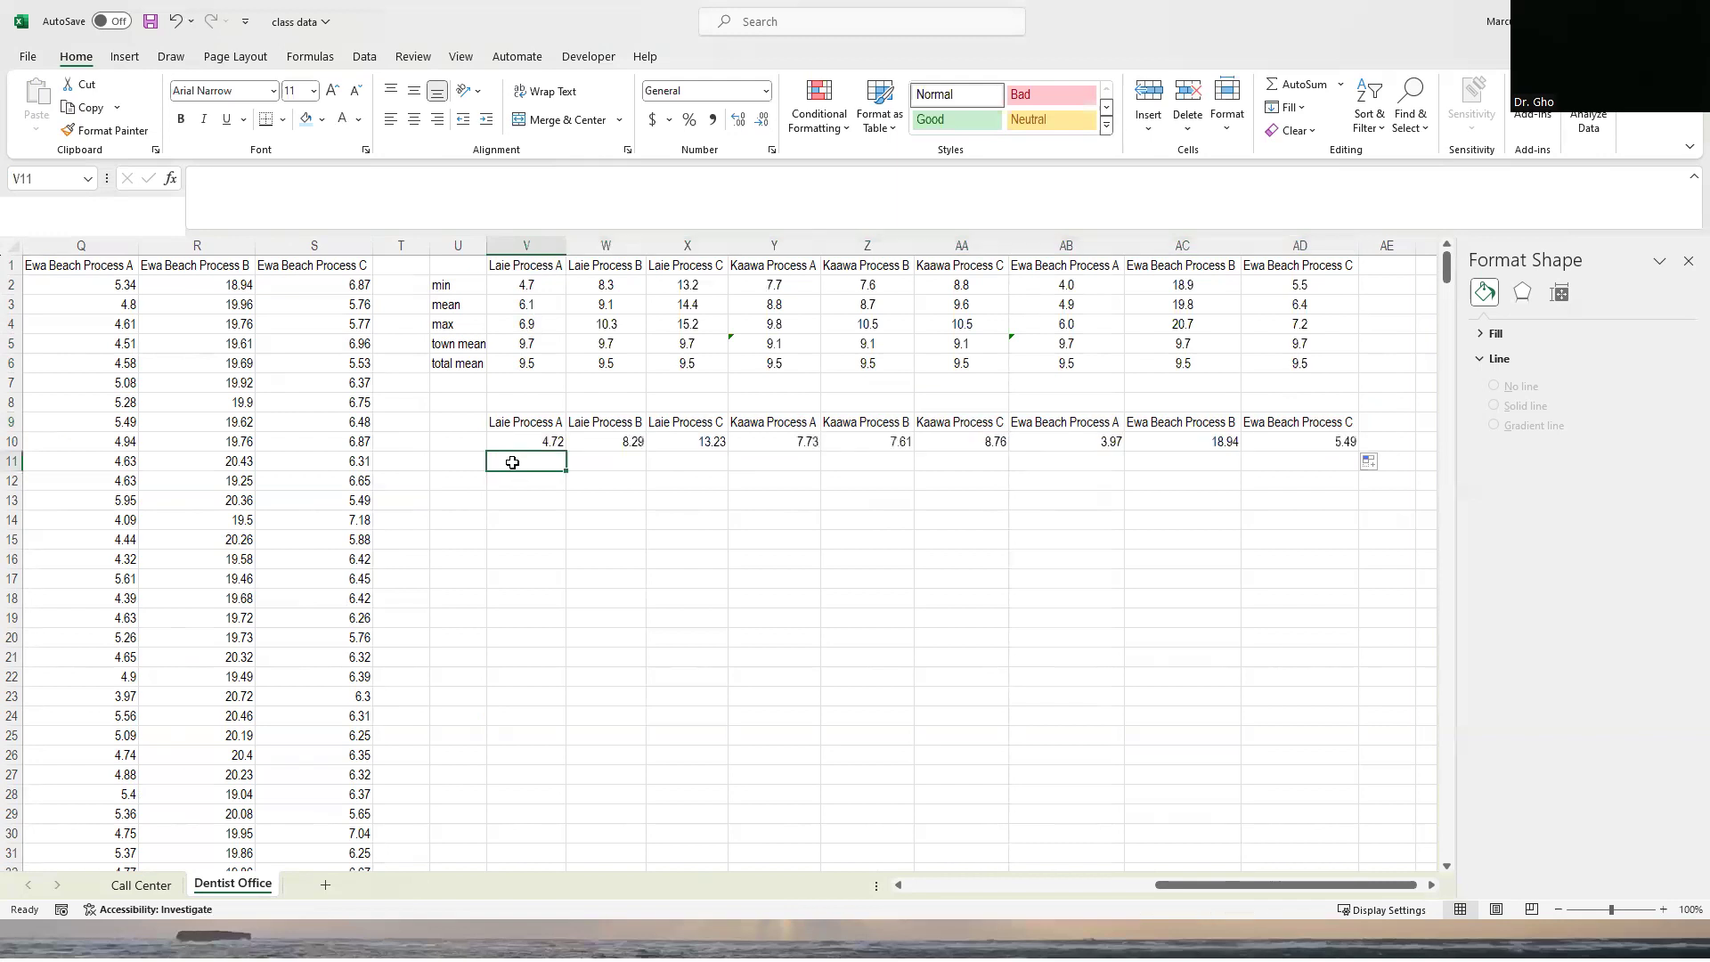
# Enter =V3-V2 in V11 and fill the difference formula across V11:AD12.
pyautogui.write('=')
pyautogui.click(527, 306)
pyautogui.write('-')
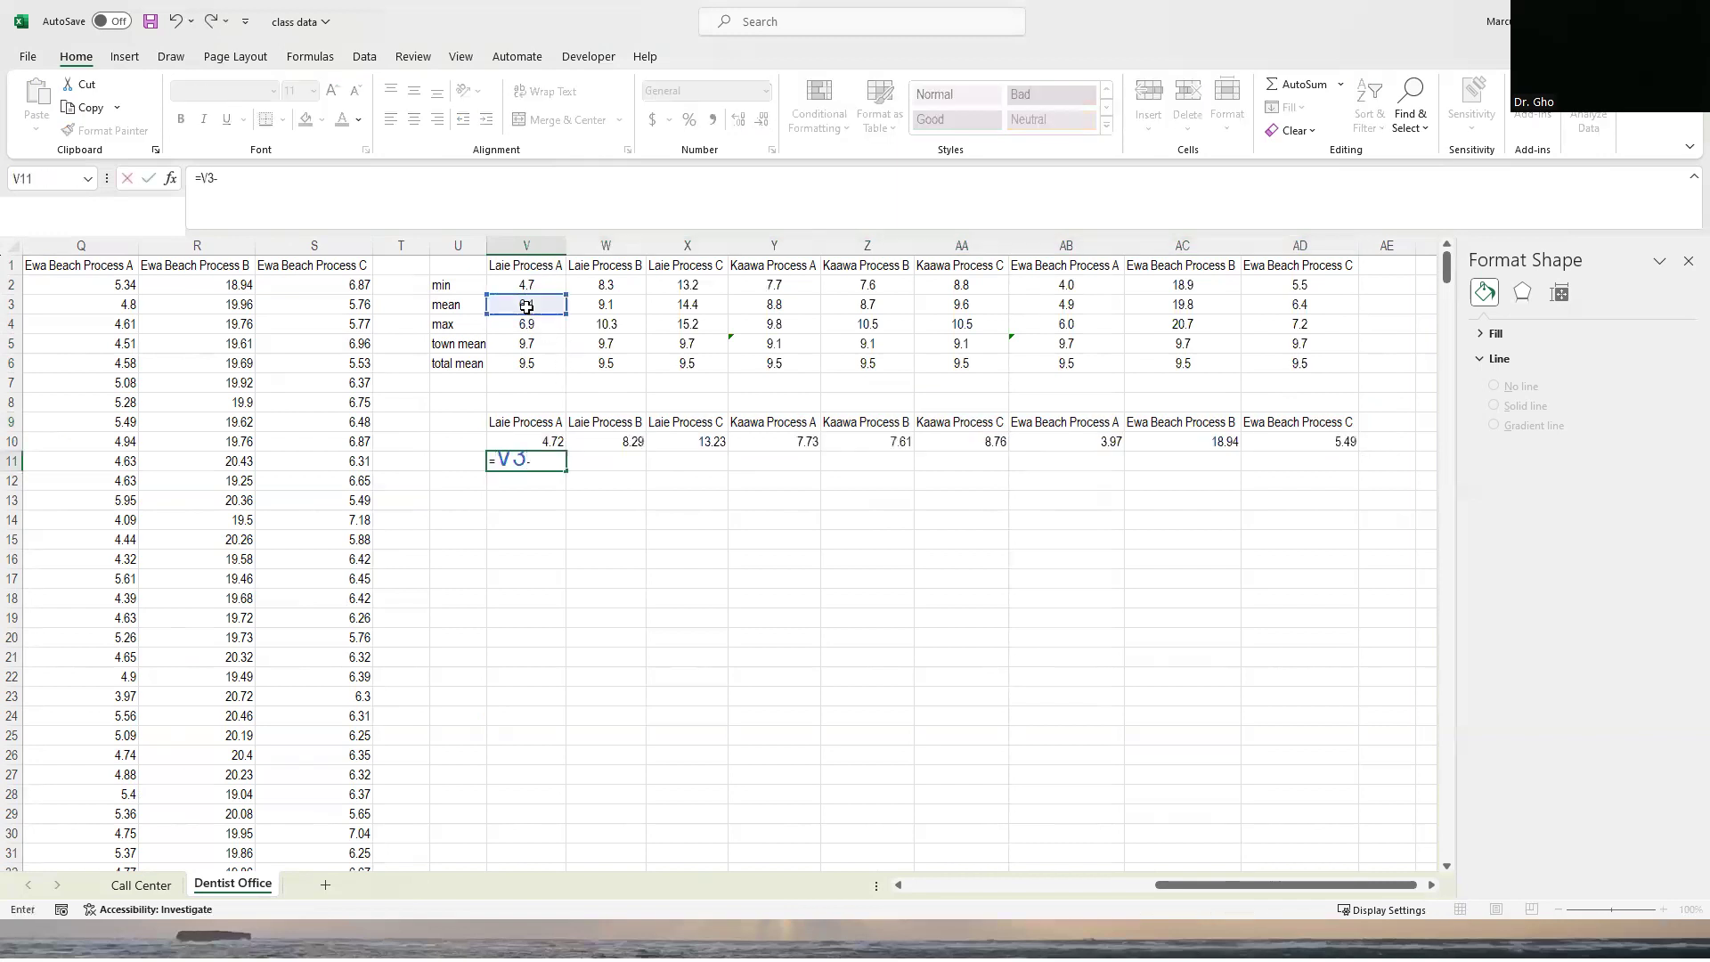
pyautogui.click(531, 286)
pyautogui.press('Return')
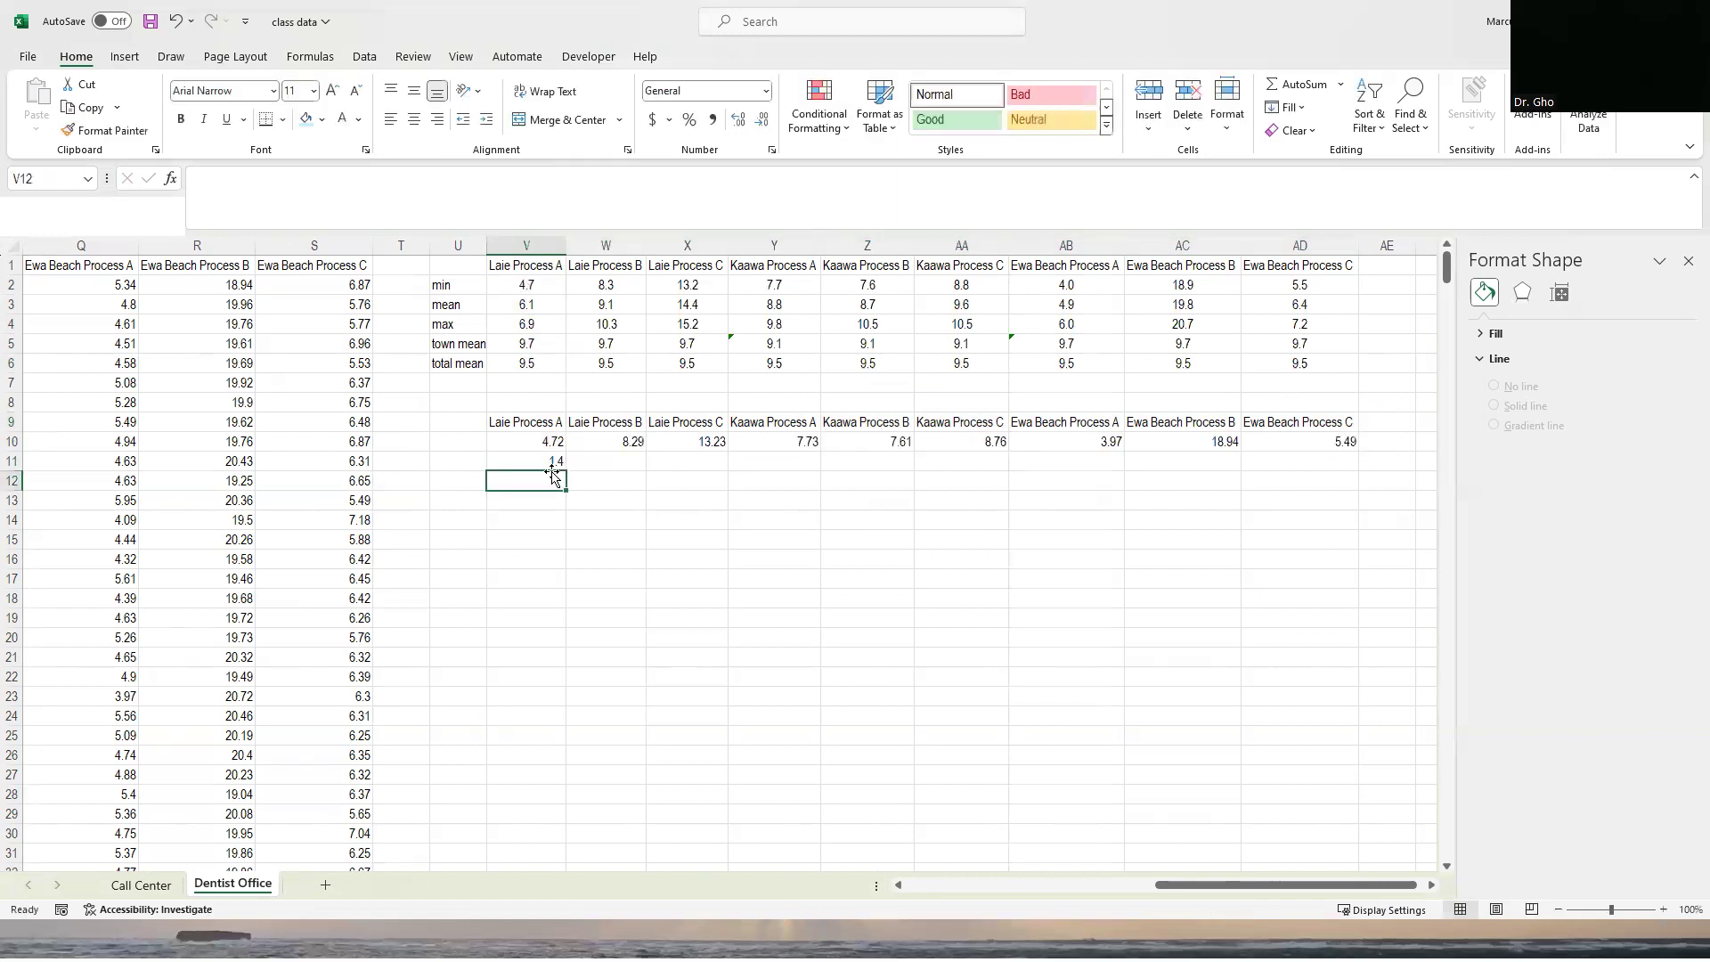
pyautogui.click(539, 460)
pyautogui.moveTo(568, 469); pyautogui.dragTo(1341, 489)
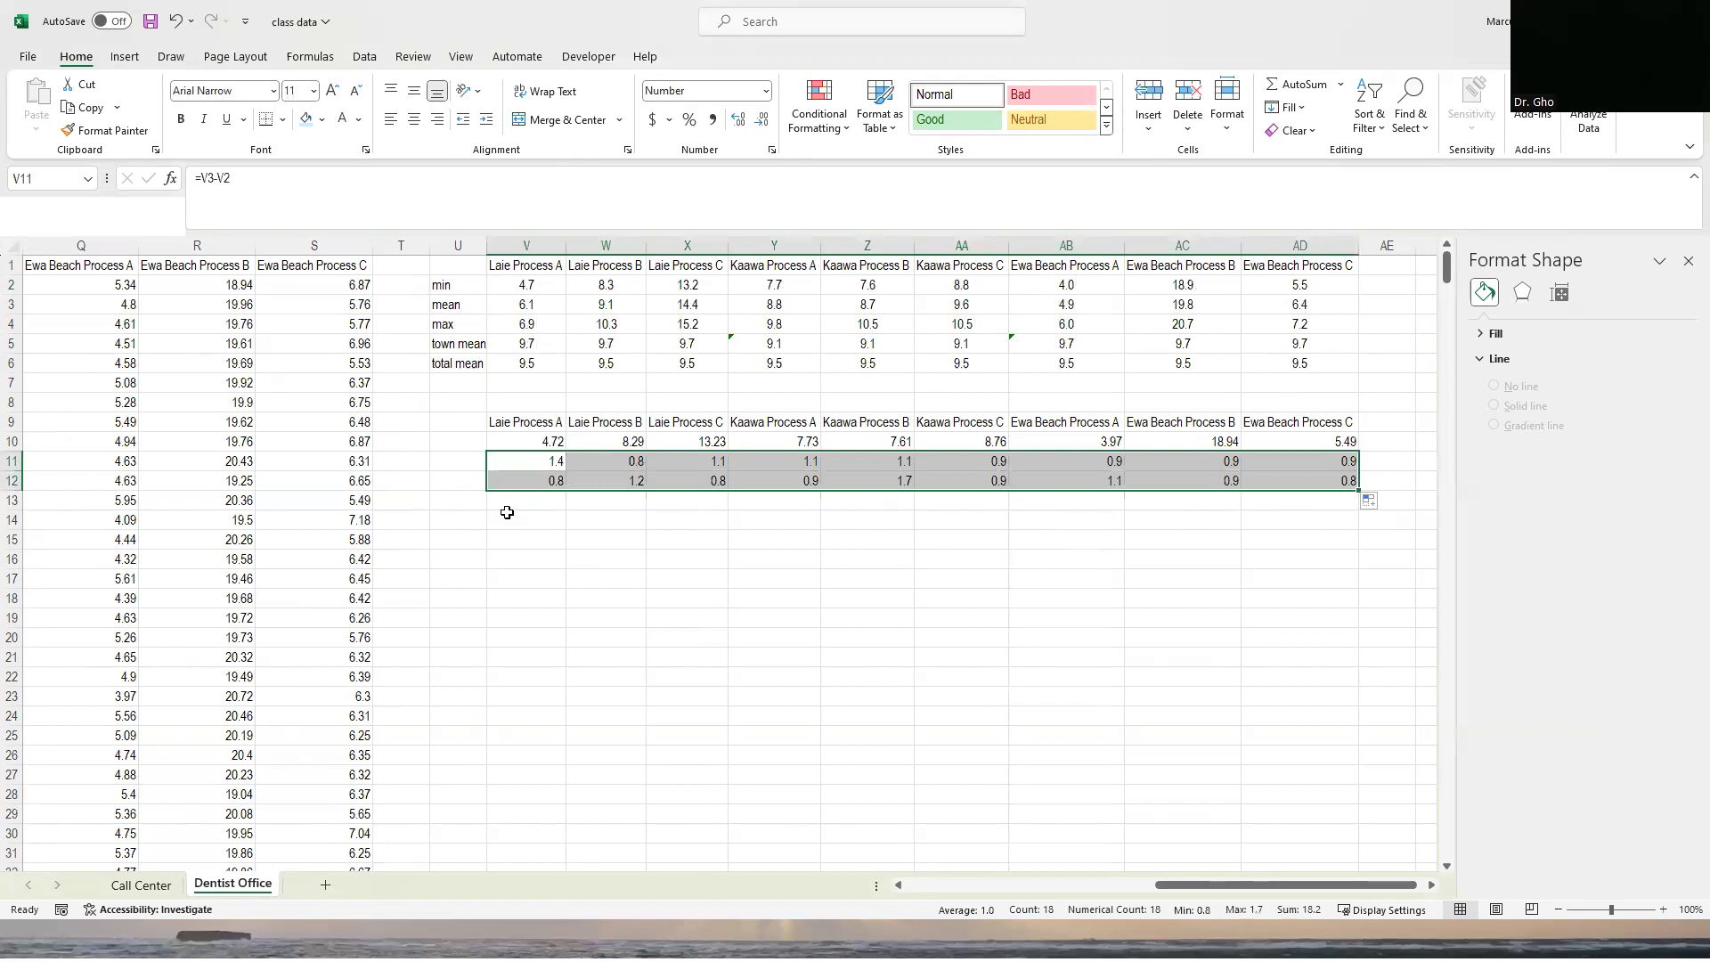
# Insert a 2-D stacked column chart from V9:AD10 and place it below the second table.
pyautogui.moveTo(515, 424); pyautogui.dragTo(1271, 440)
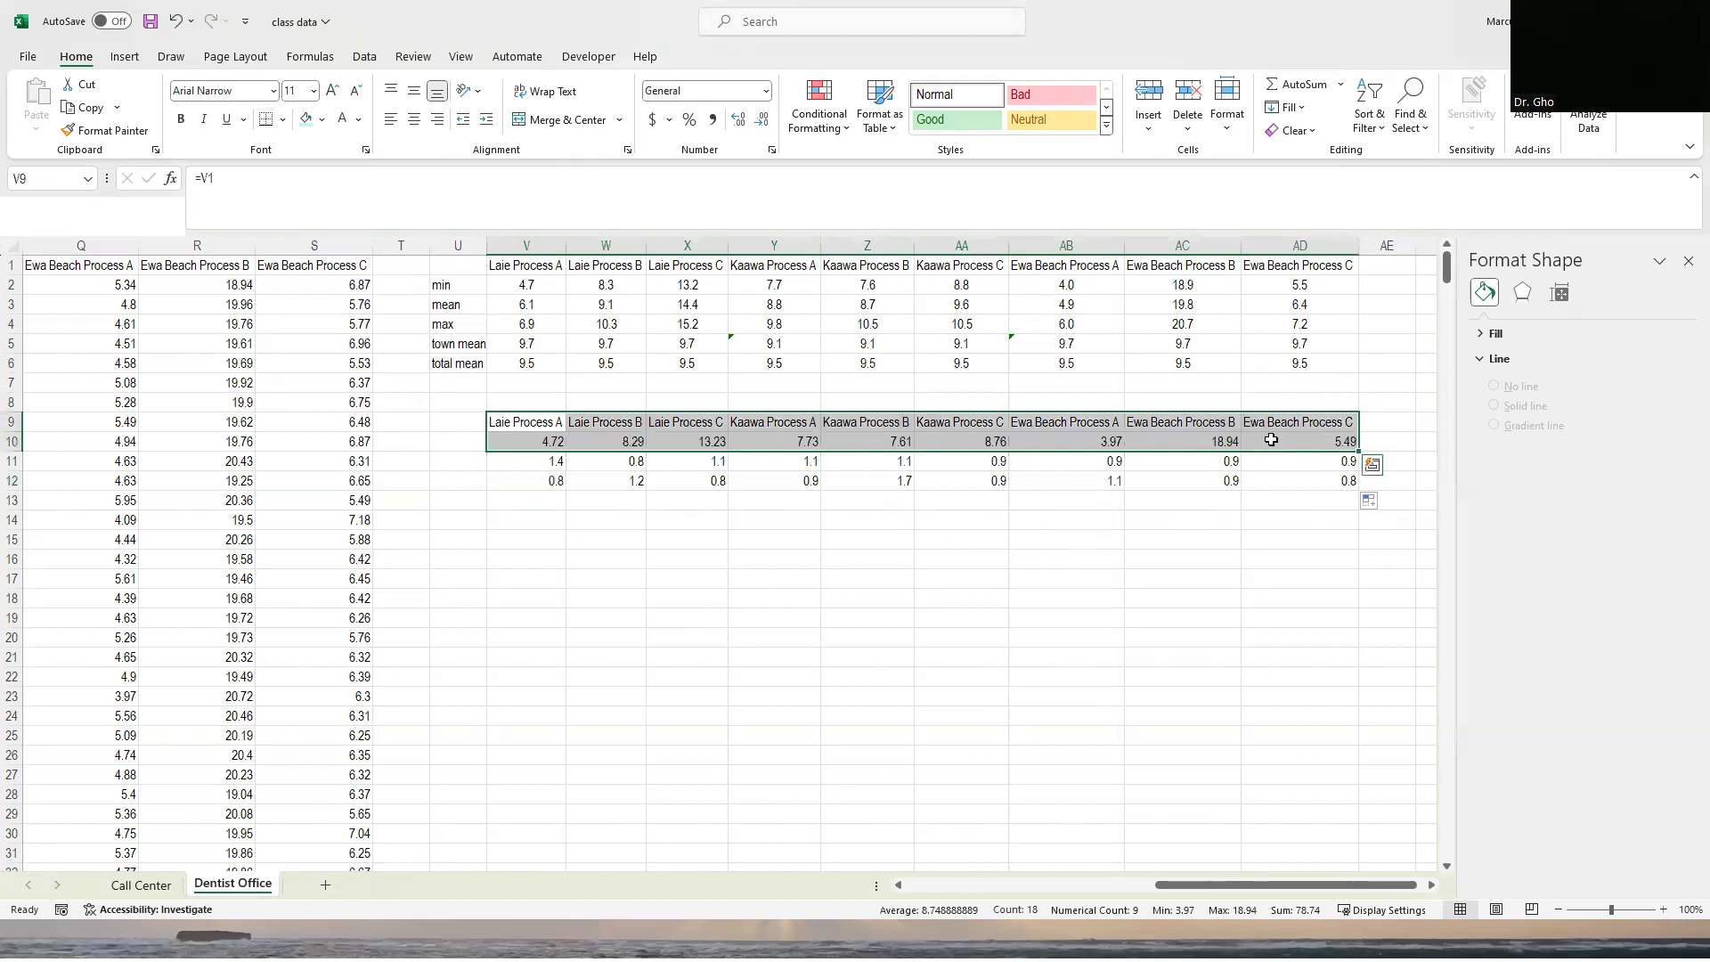
pyautogui.click(125, 56)
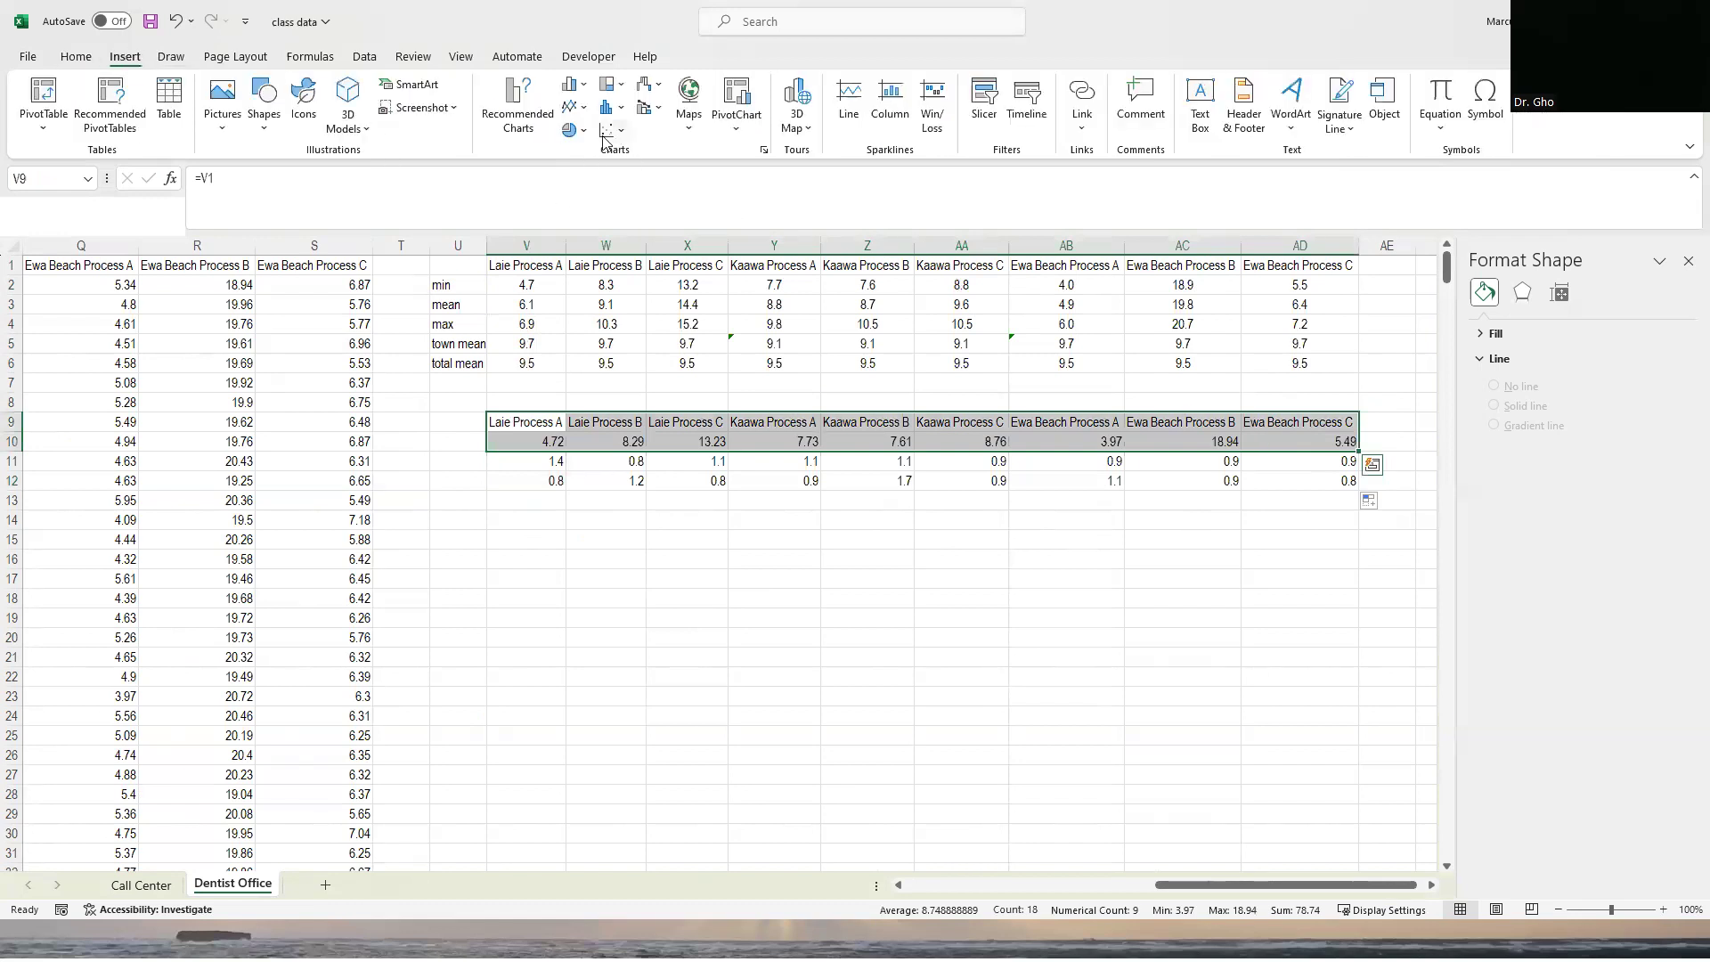
pyautogui.click(583, 89)
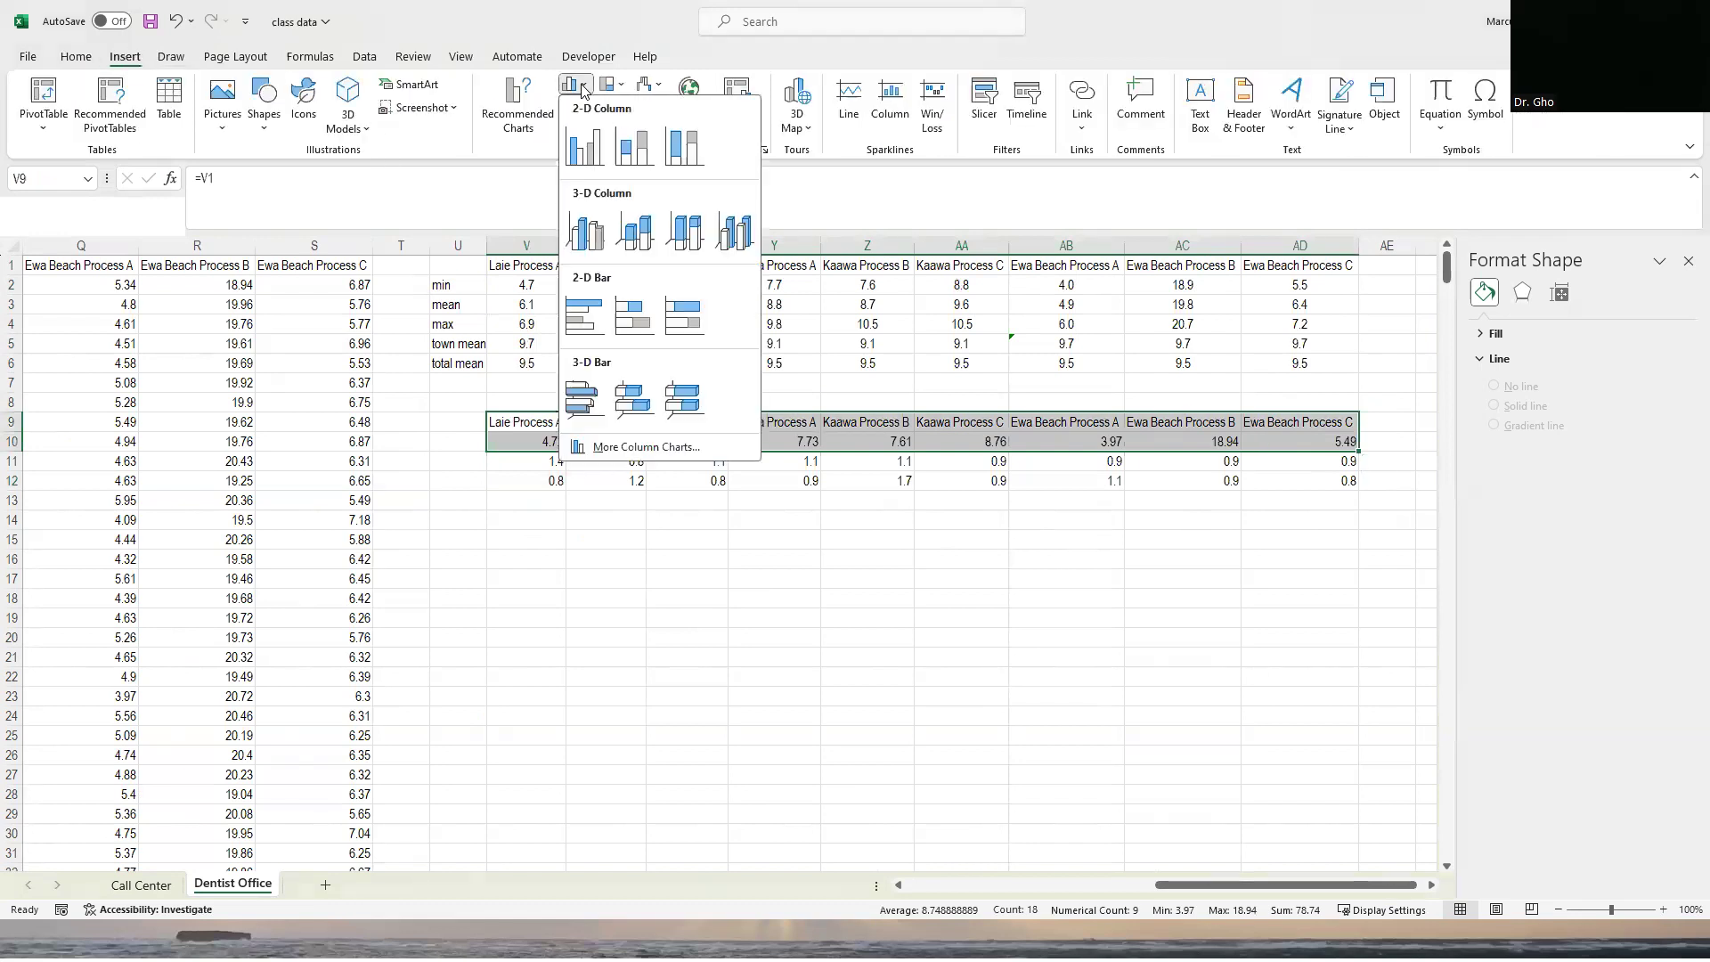
pyautogui.click(641, 157)
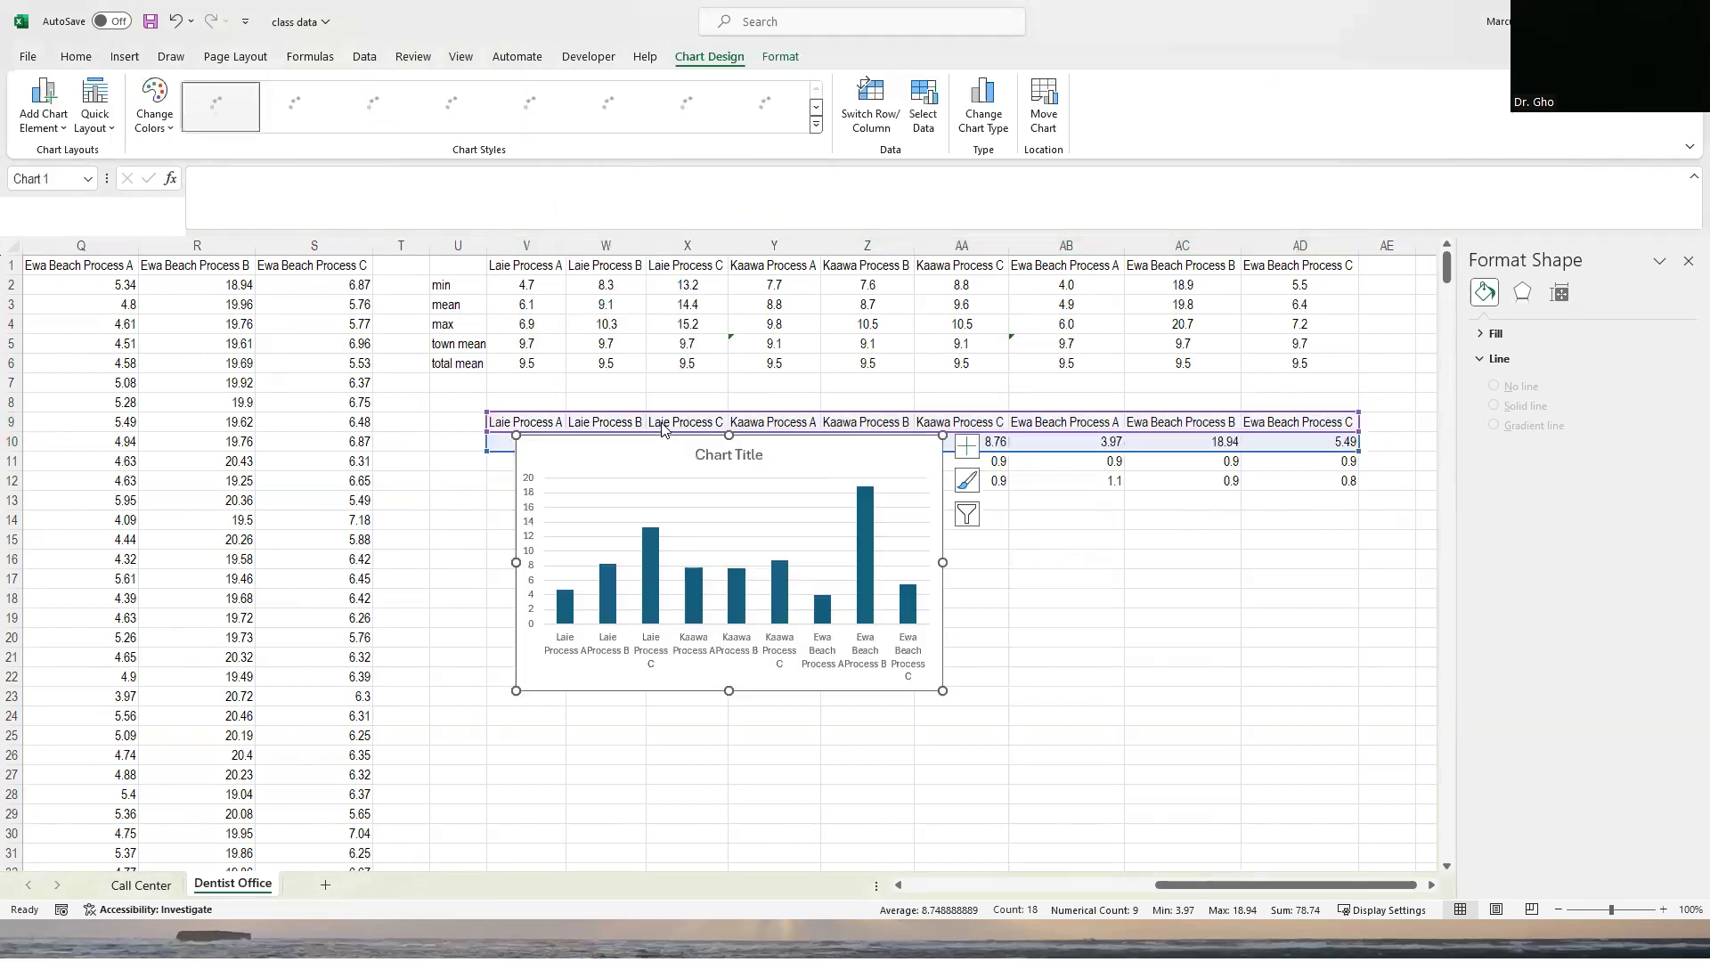
pyautogui.moveTo(666, 437); pyautogui.dragTo(745, 562)
pyautogui.hotkey('ctrl', 'z')
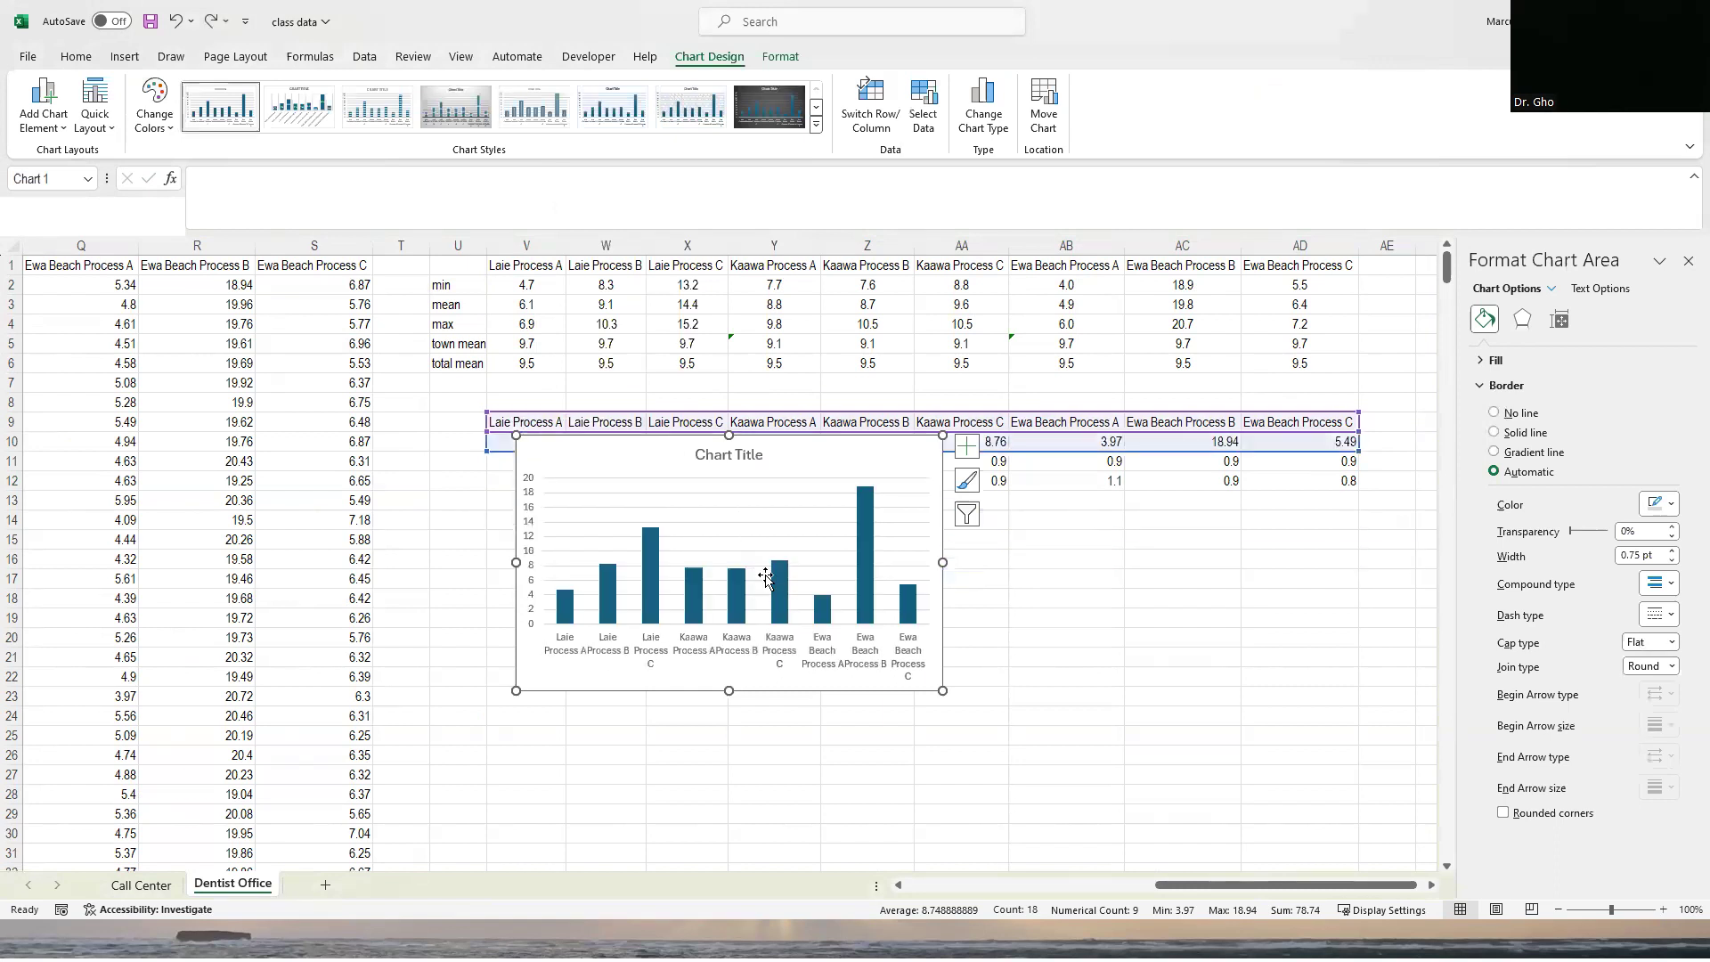
pyautogui.moveTo(947, 545); pyautogui.dragTo(1024, 644)
# Add the difference rows V11:AD12 to the stacked column chart by copying them into it.
pyautogui.moveTo(546, 458); pyautogui.dragTo(1296, 480)
pyautogui.hotkey('ctrl', 'c')
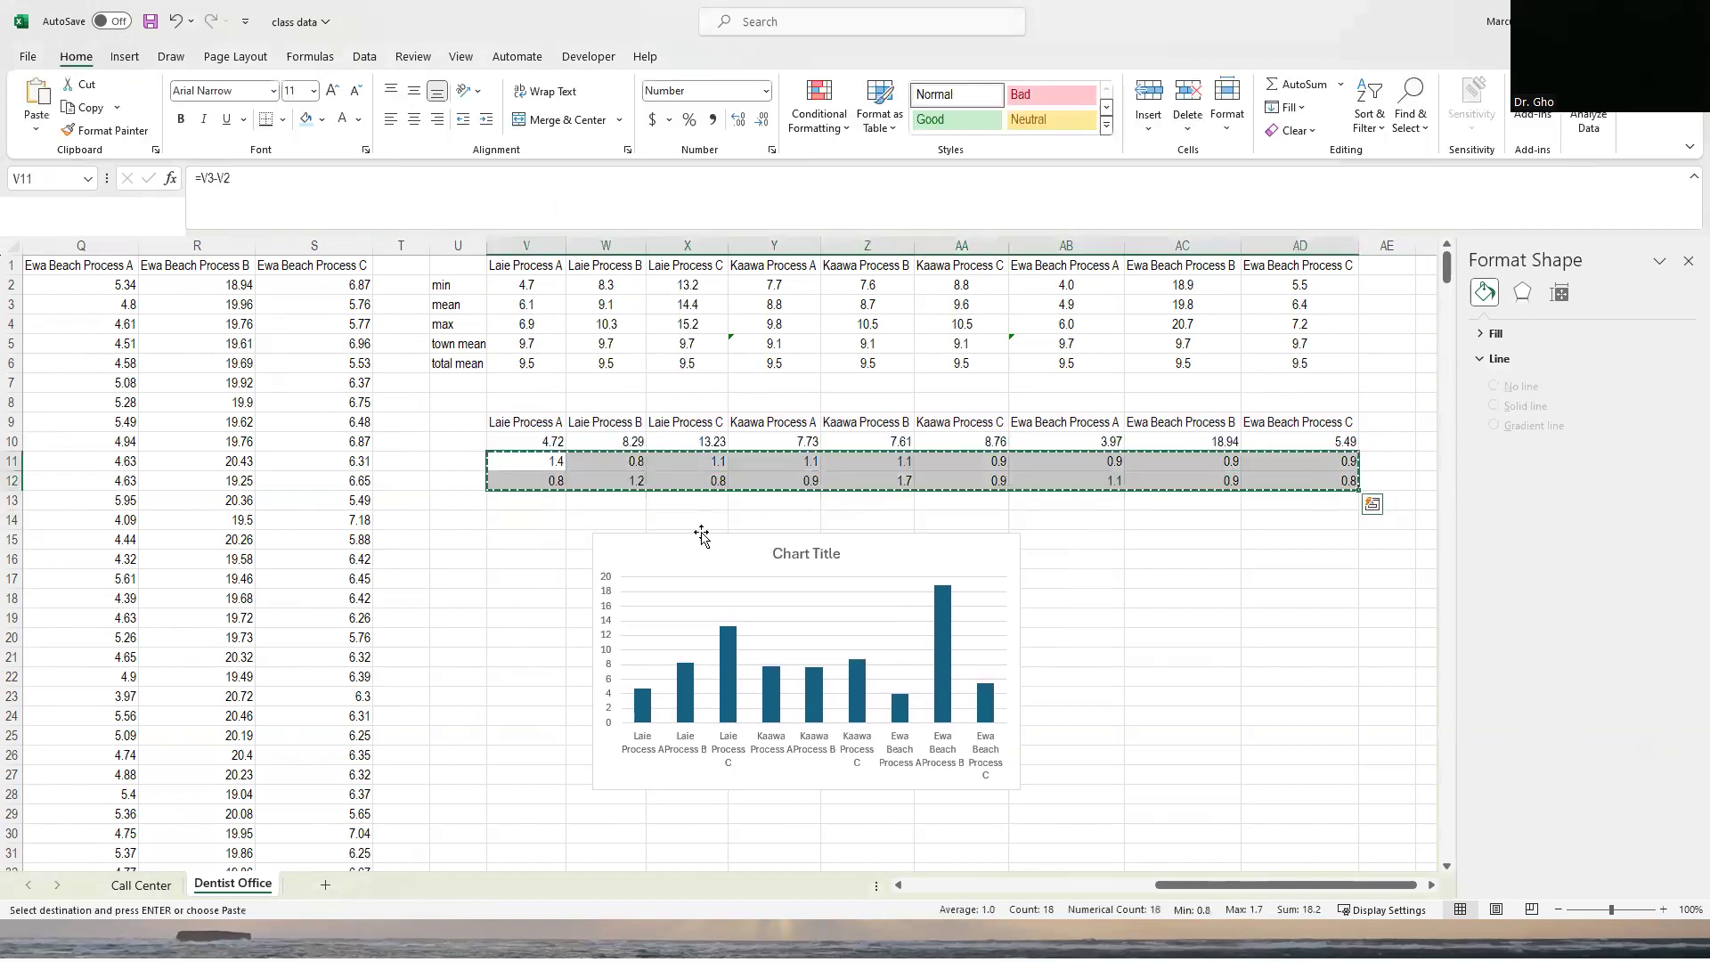
pyautogui.click(701, 534)
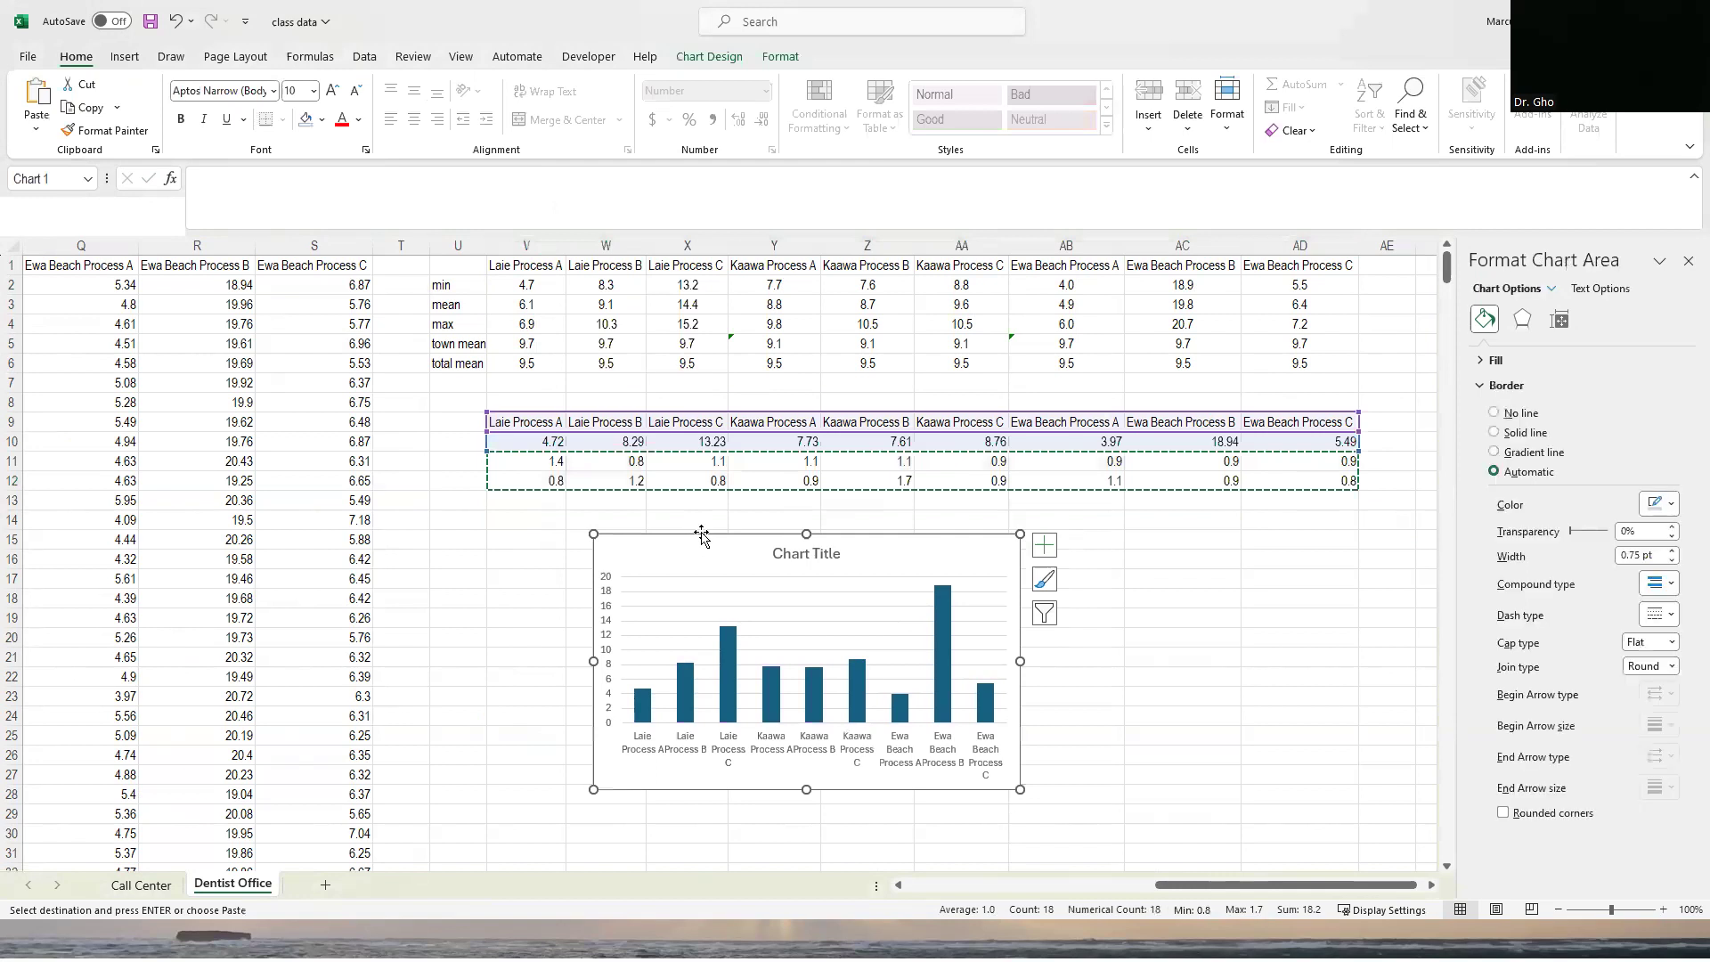
pyautogui.hotkey('ctrl', 'v')
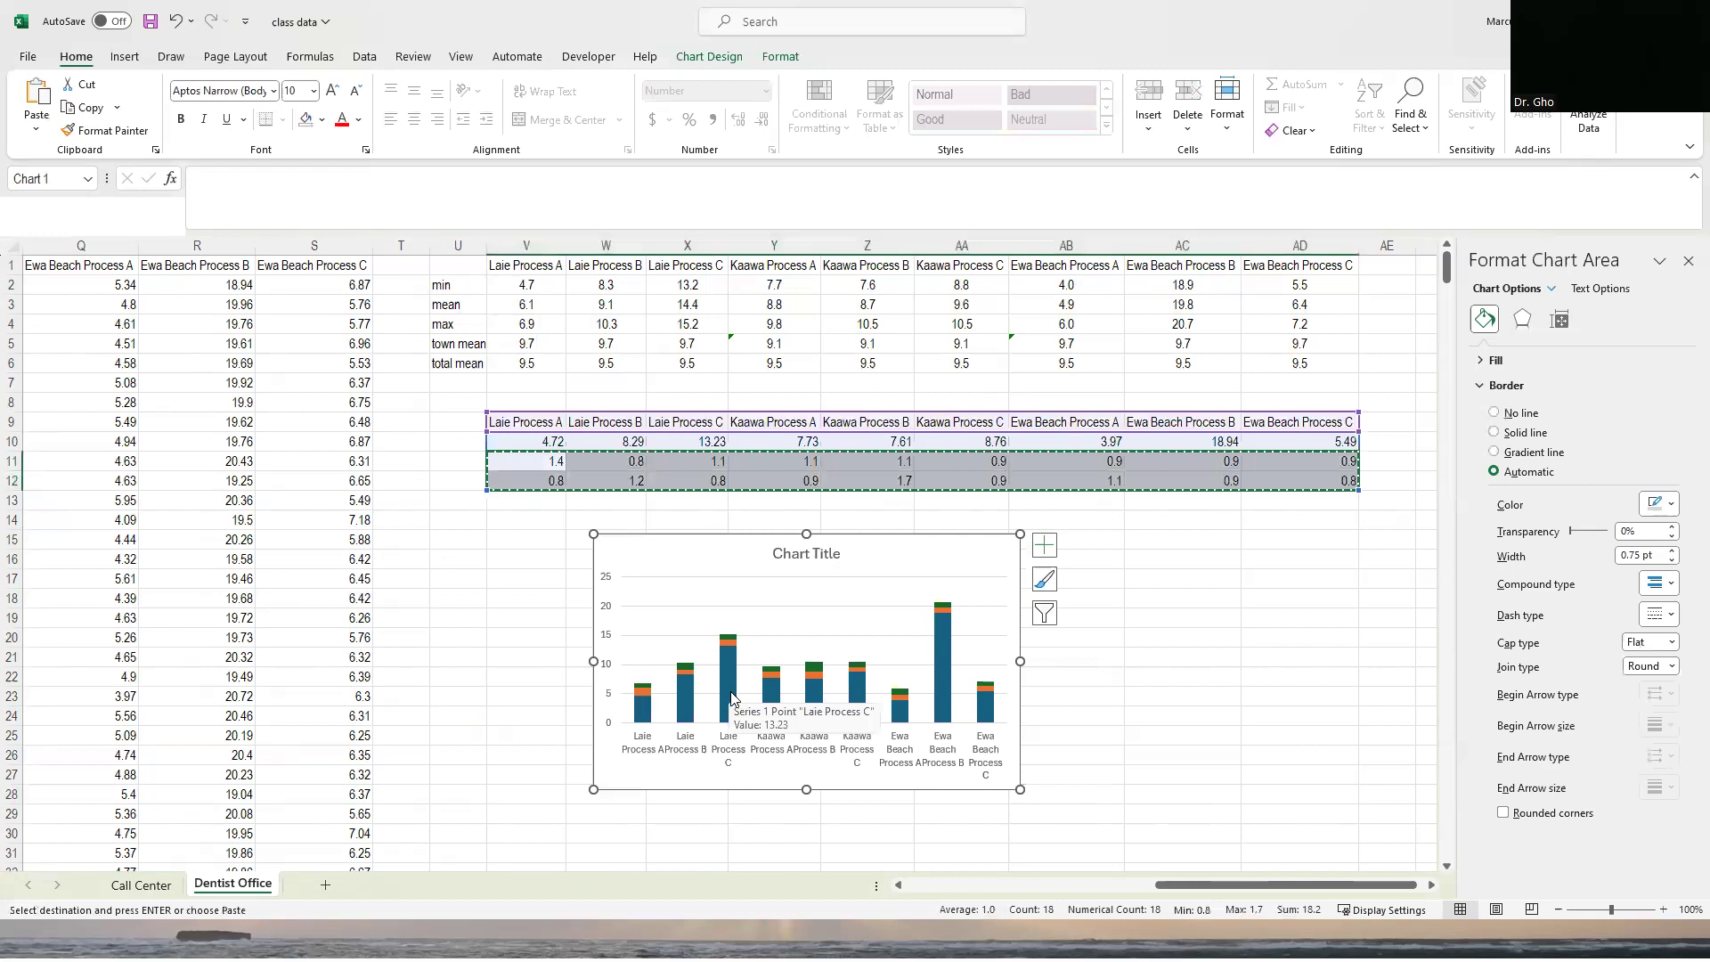
# Copy the town mean and total mean values in V5:AD6 into the chart as additional series.
pyautogui.moveTo(526, 345); pyautogui.dragTo(1288, 366)
pyautogui.hotkey('ctrl', 'c')
pyautogui.click(688, 535)
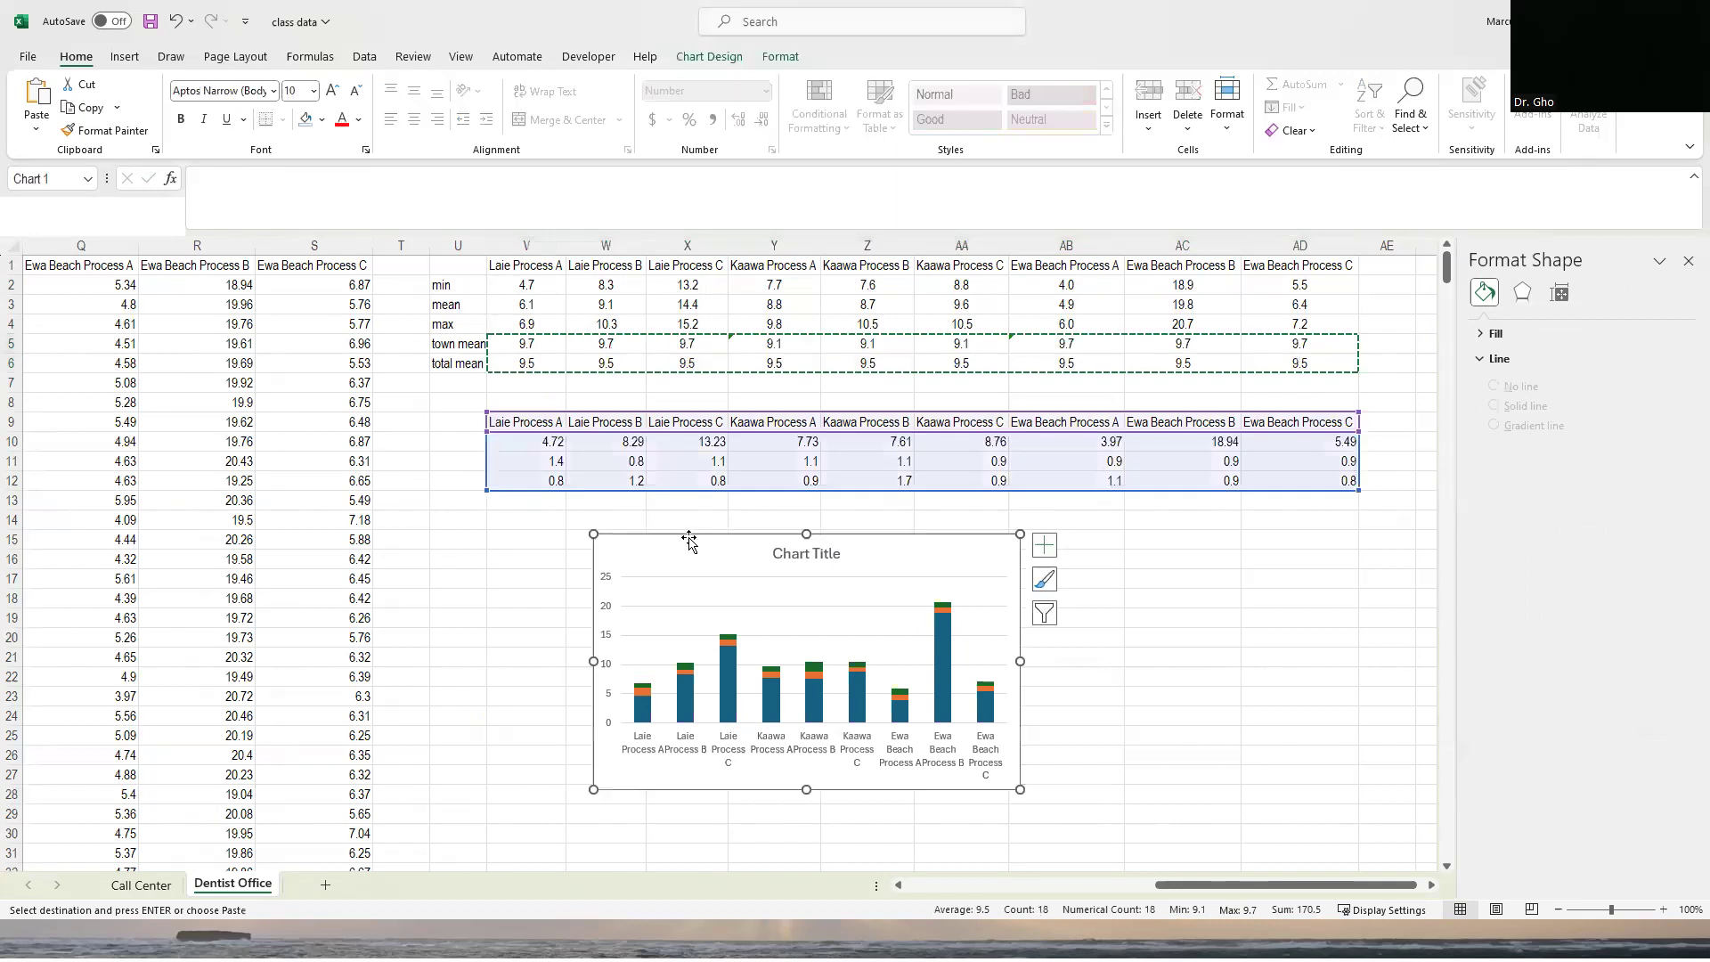
pyautogui.hotkey('ctrl', 'v')
# Change the chart type to Line, starting from the town mean series.
pyautogui.click(686, 677)
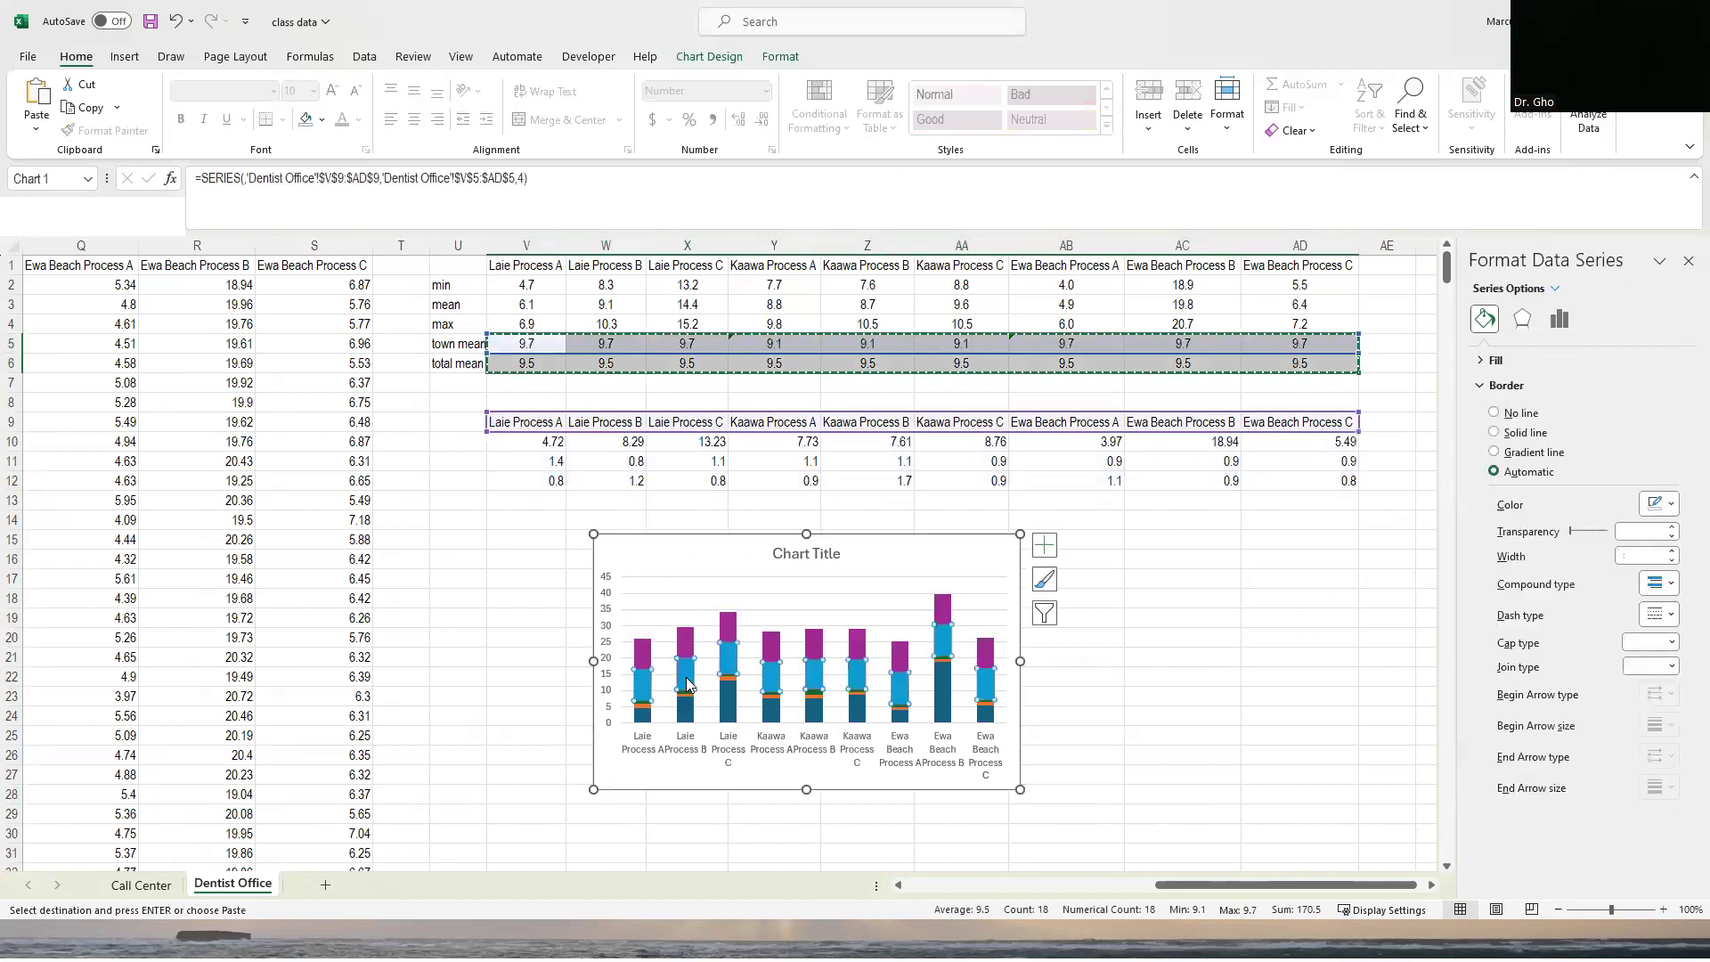
pyautogui.rightClick(687, 683)
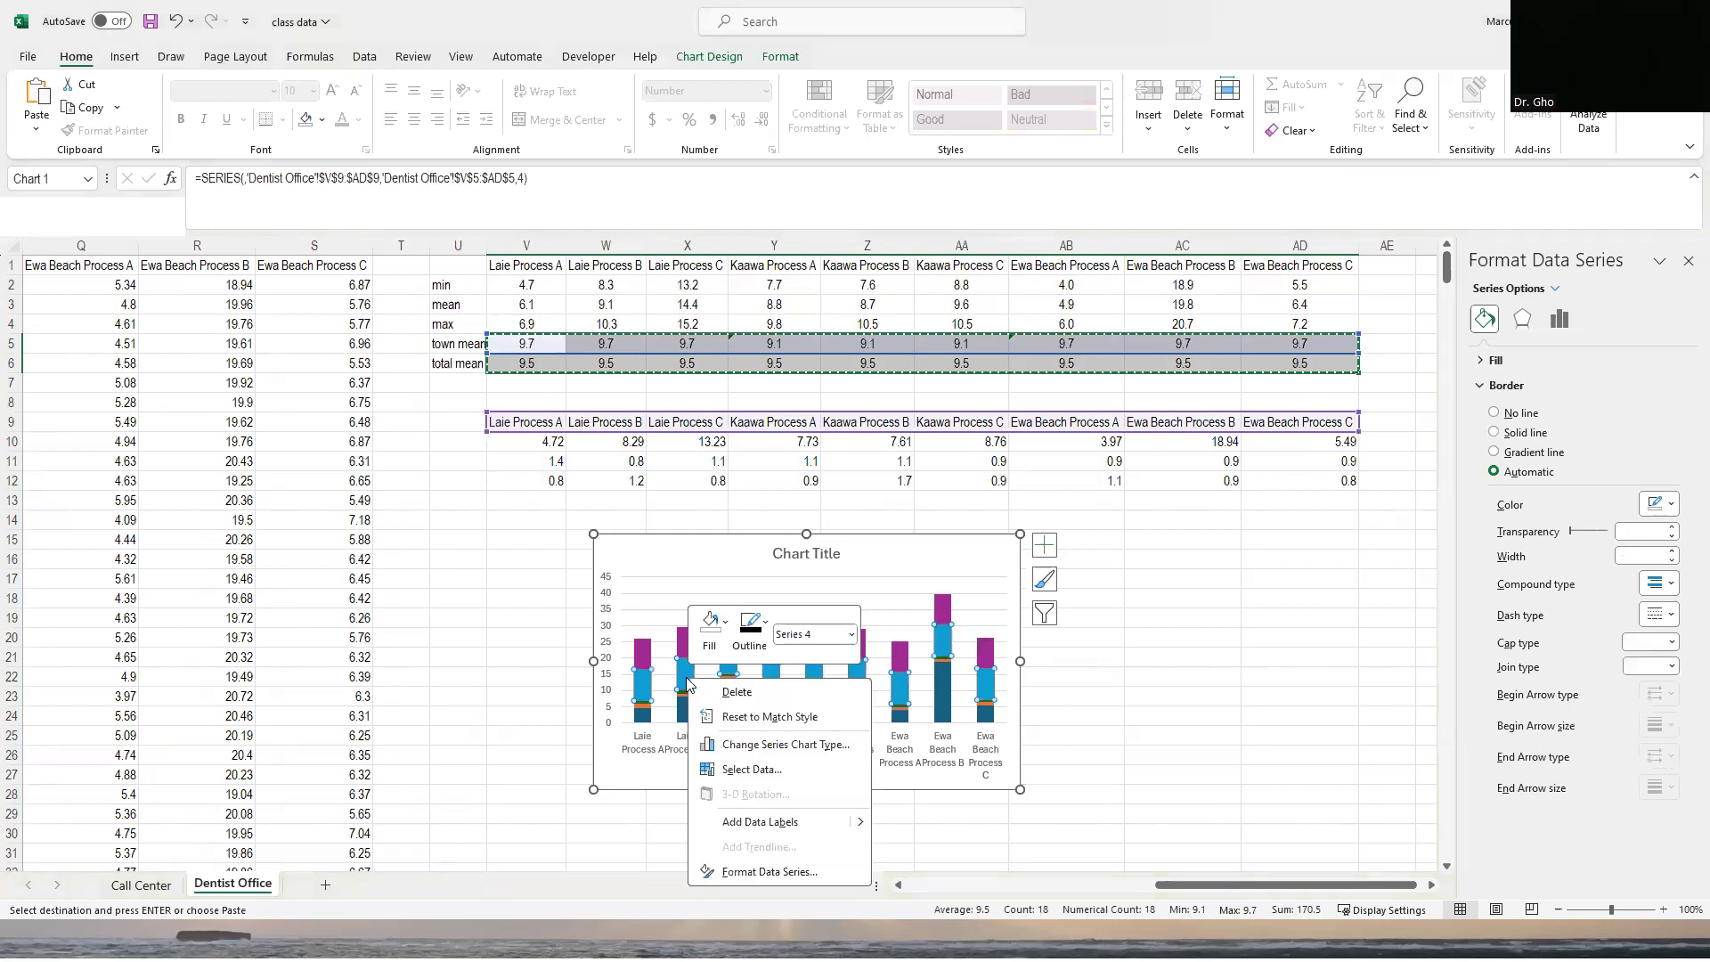
pyautogui.click(768, 744)
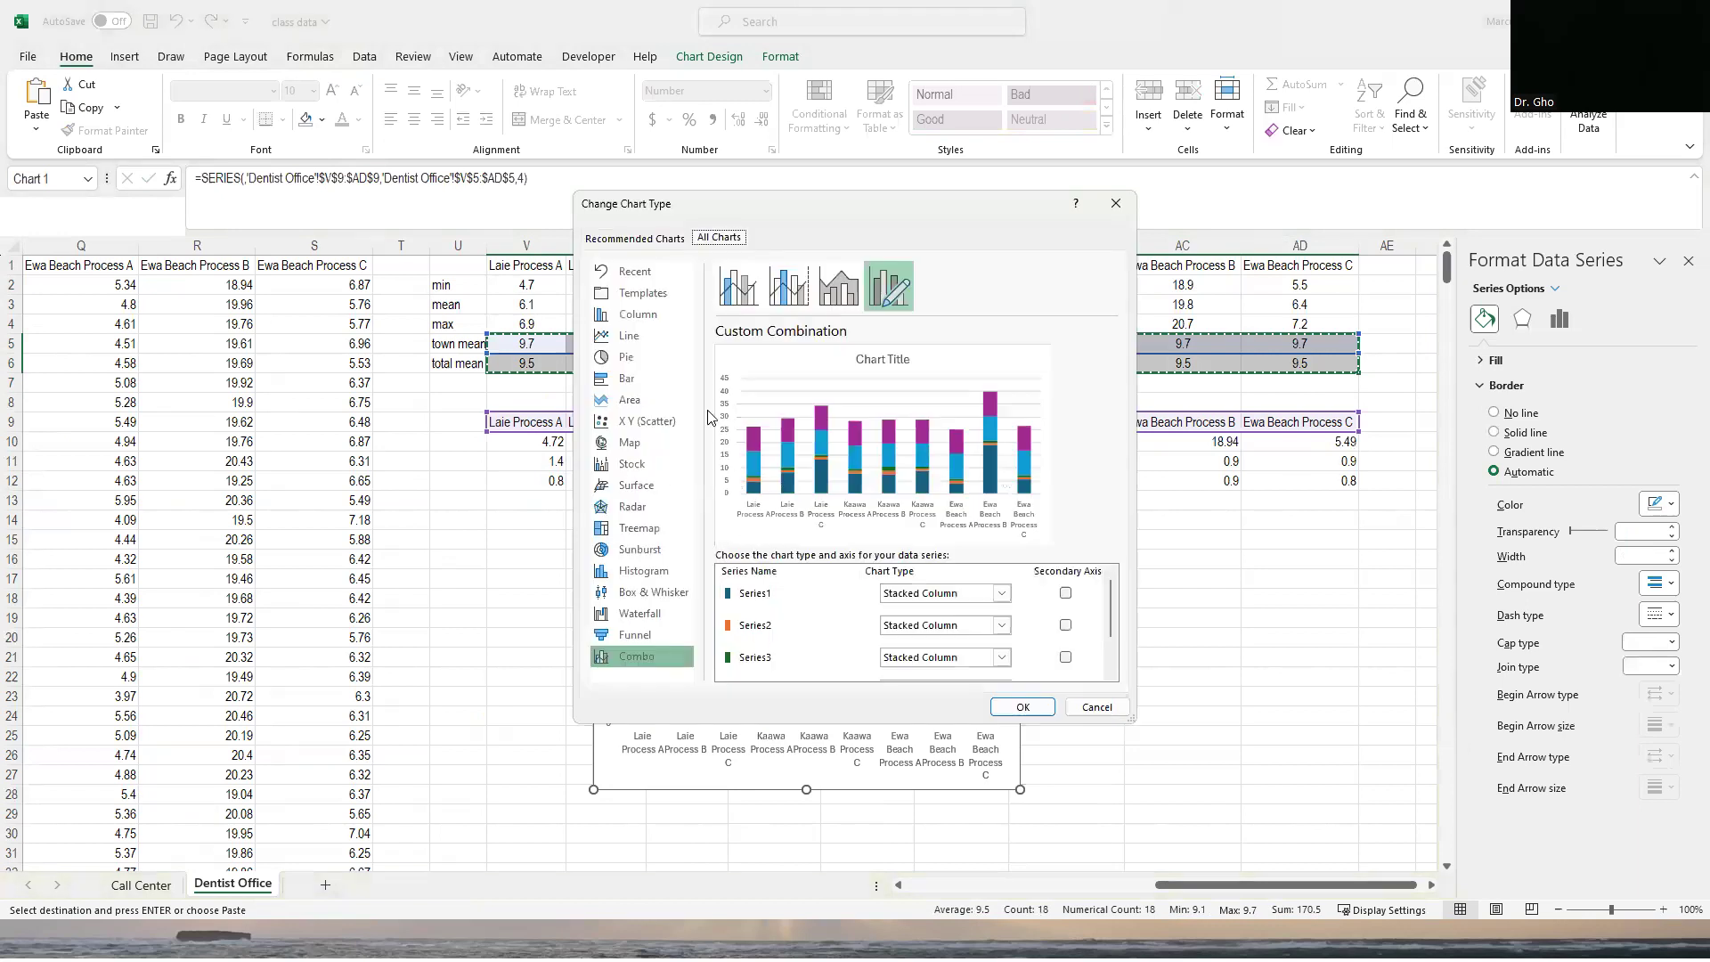
pyautogui.click(627, 338)
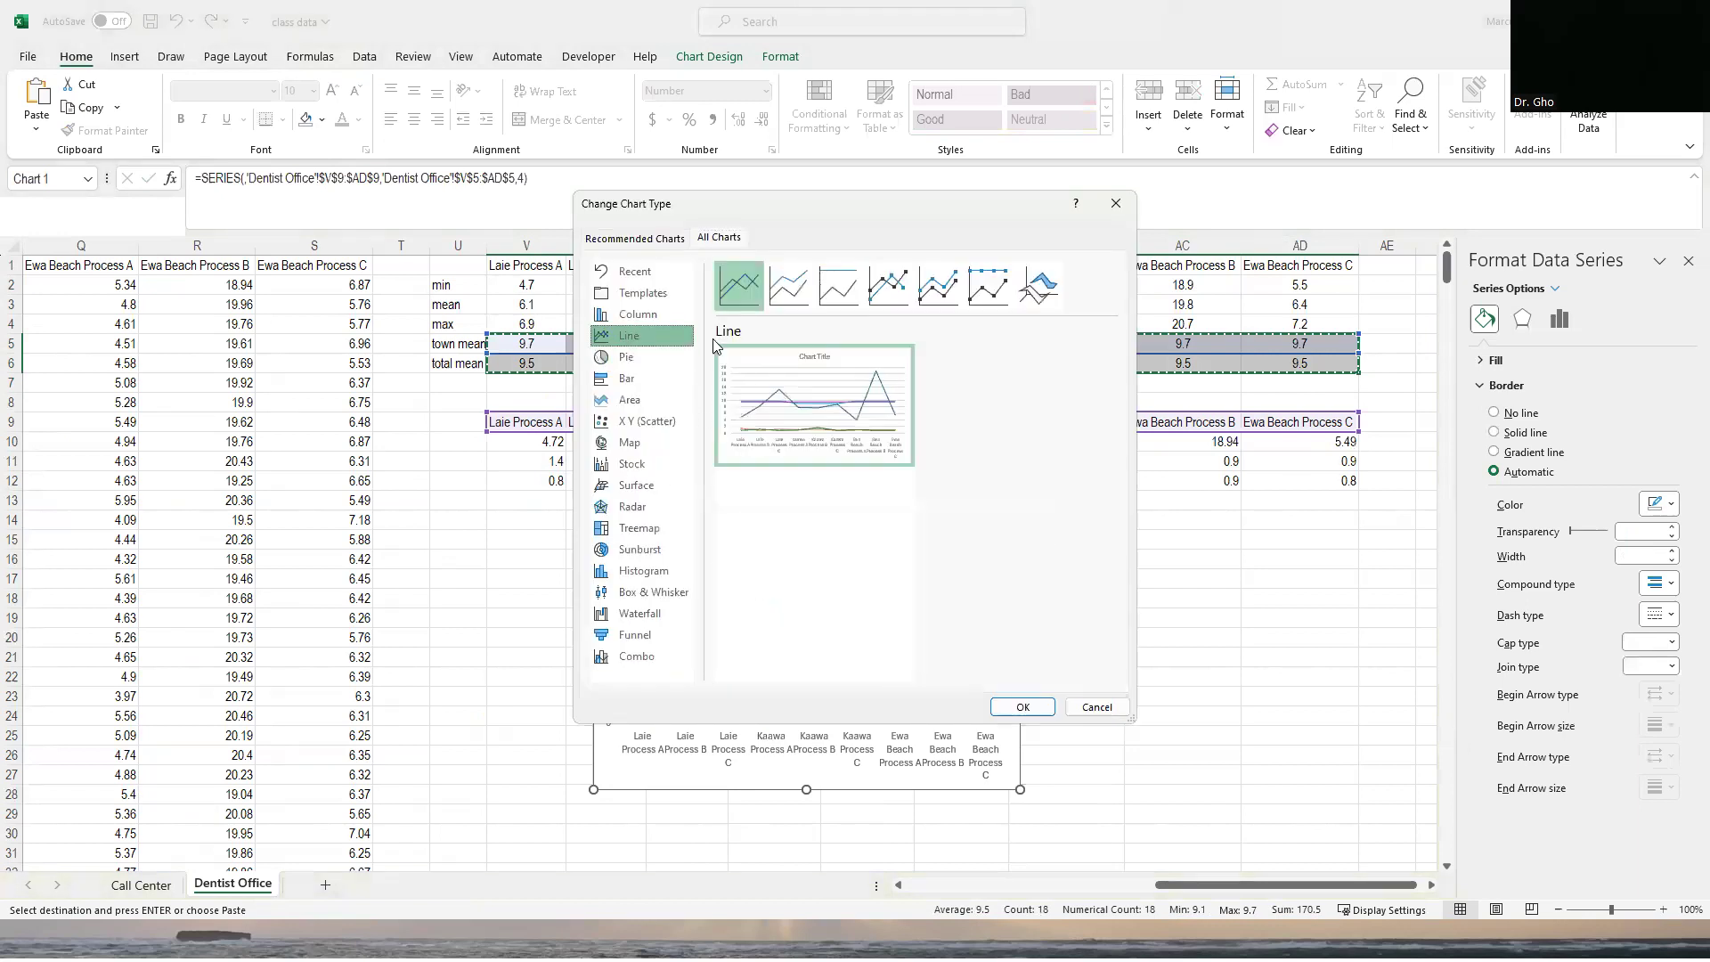
pyautogui.click(1020, 706)
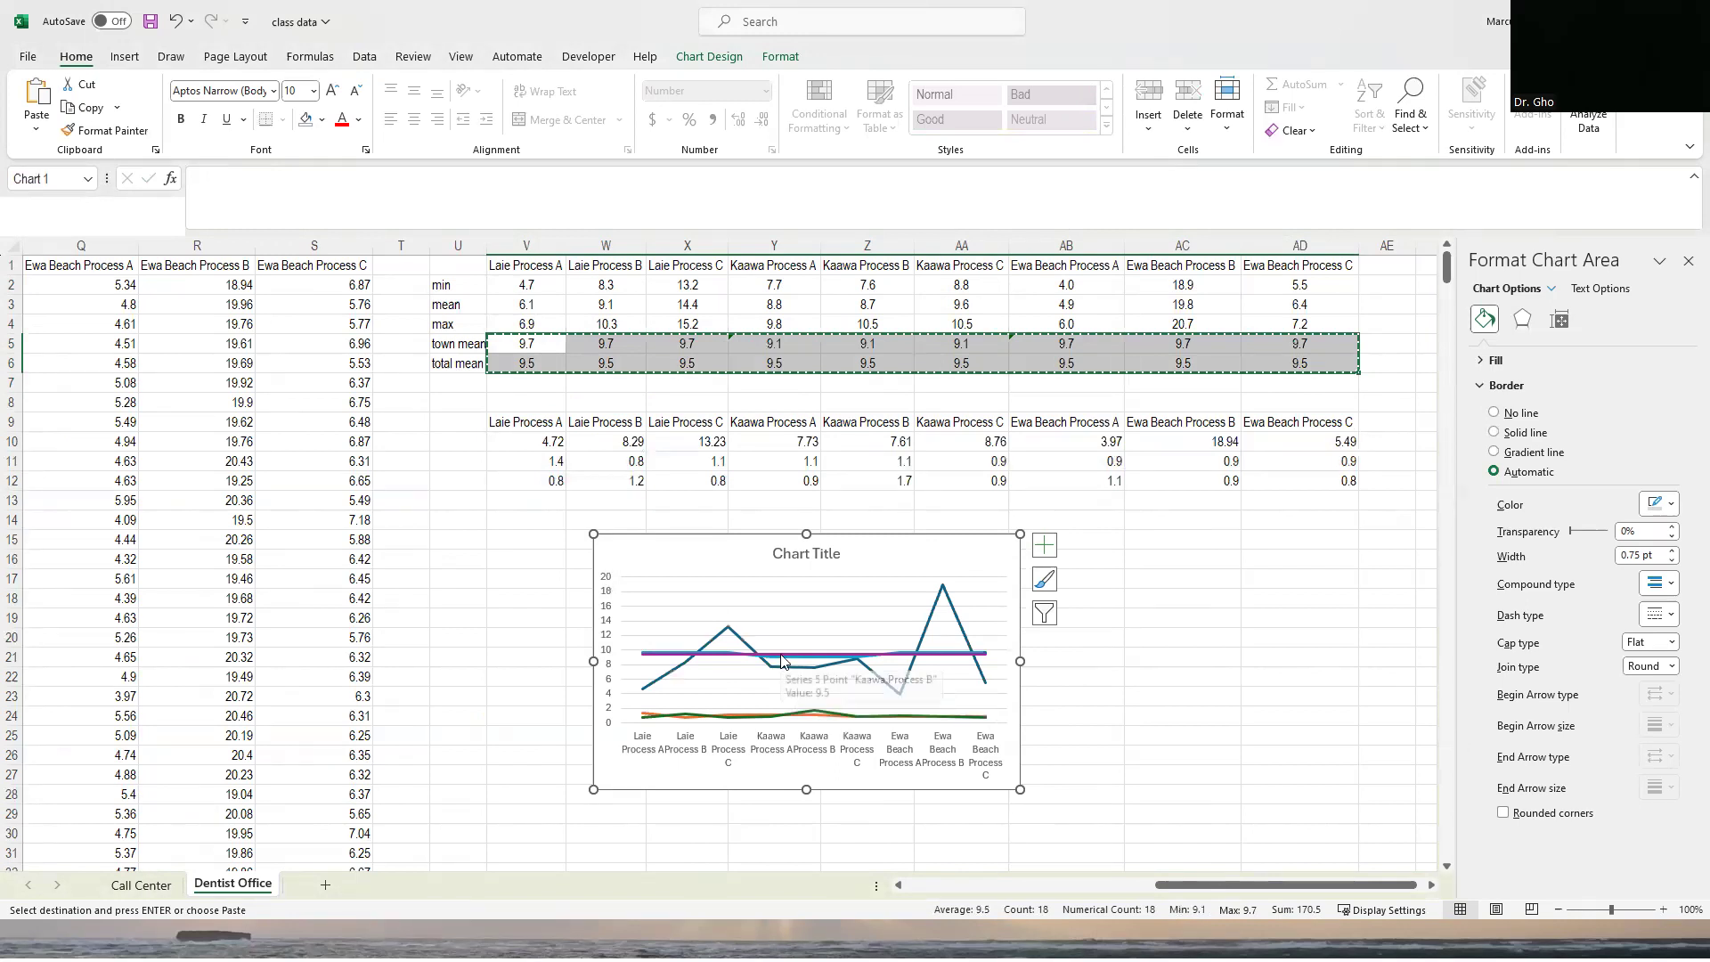
# Turn the chart into a custom combination with Series1, Series2 and Series3 as Stacked Column and Series4 and Series5 as Line.
pyautogui.rightClick(781, 656)
pyautogui.click(836, 721)
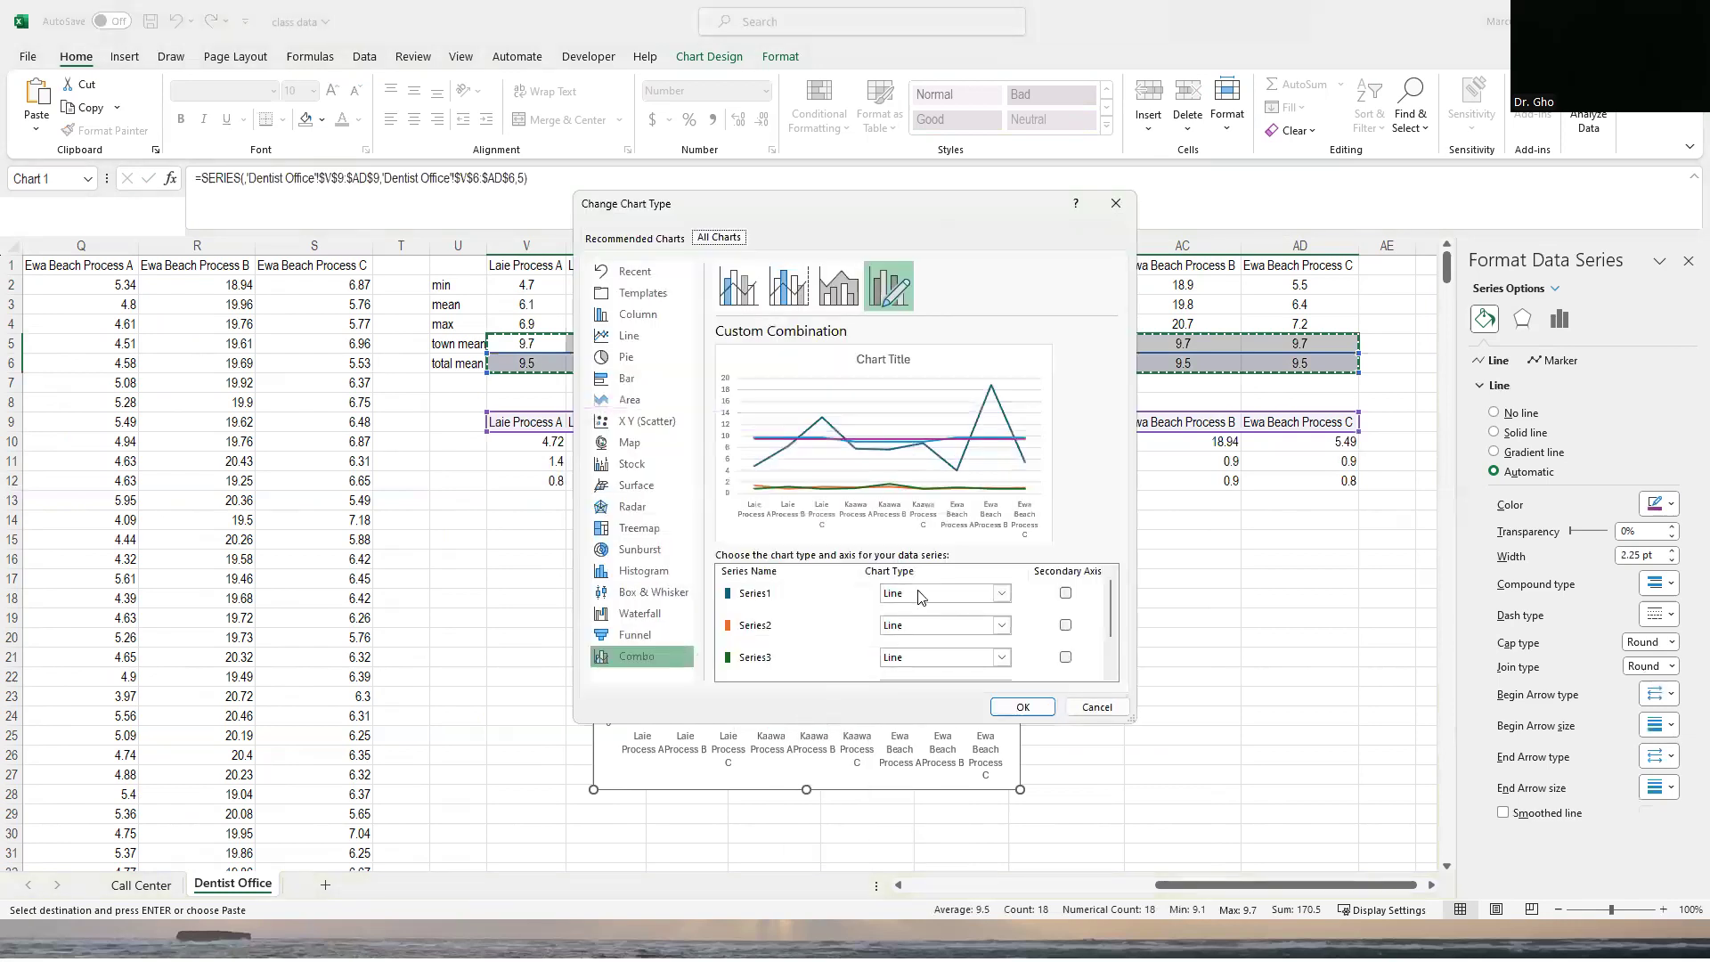
pyautogui.click(920, 597)
pyautogui.click(955, 244)
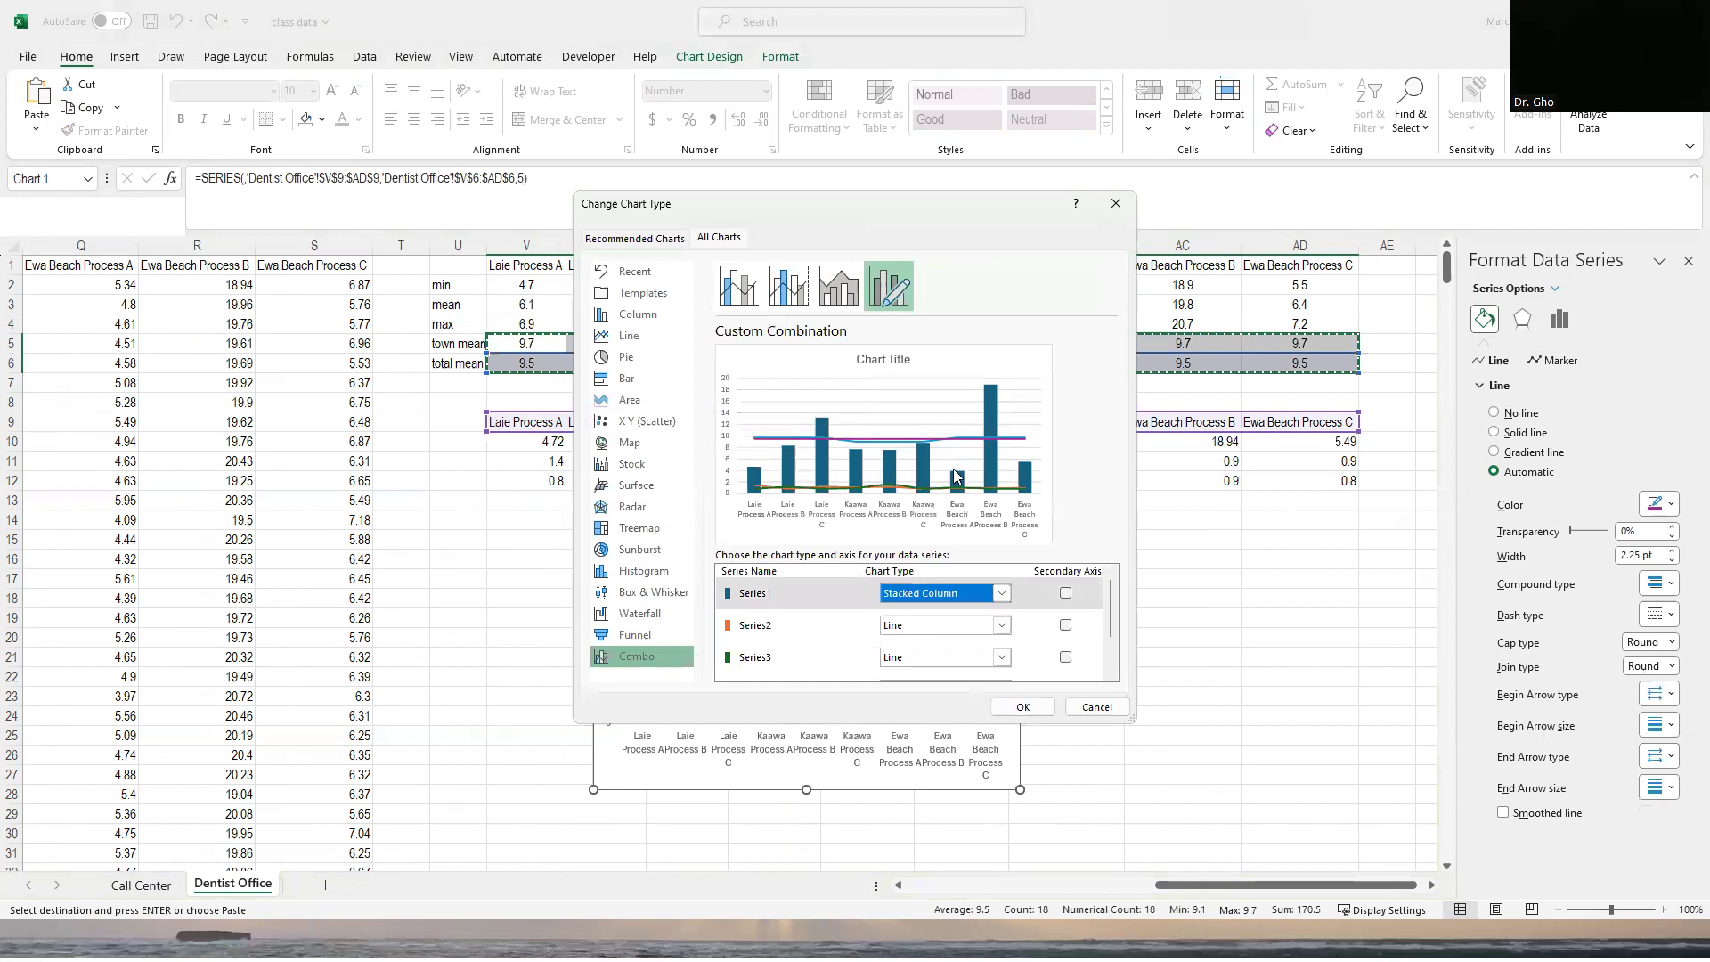
pyautogui.click(944, 627)
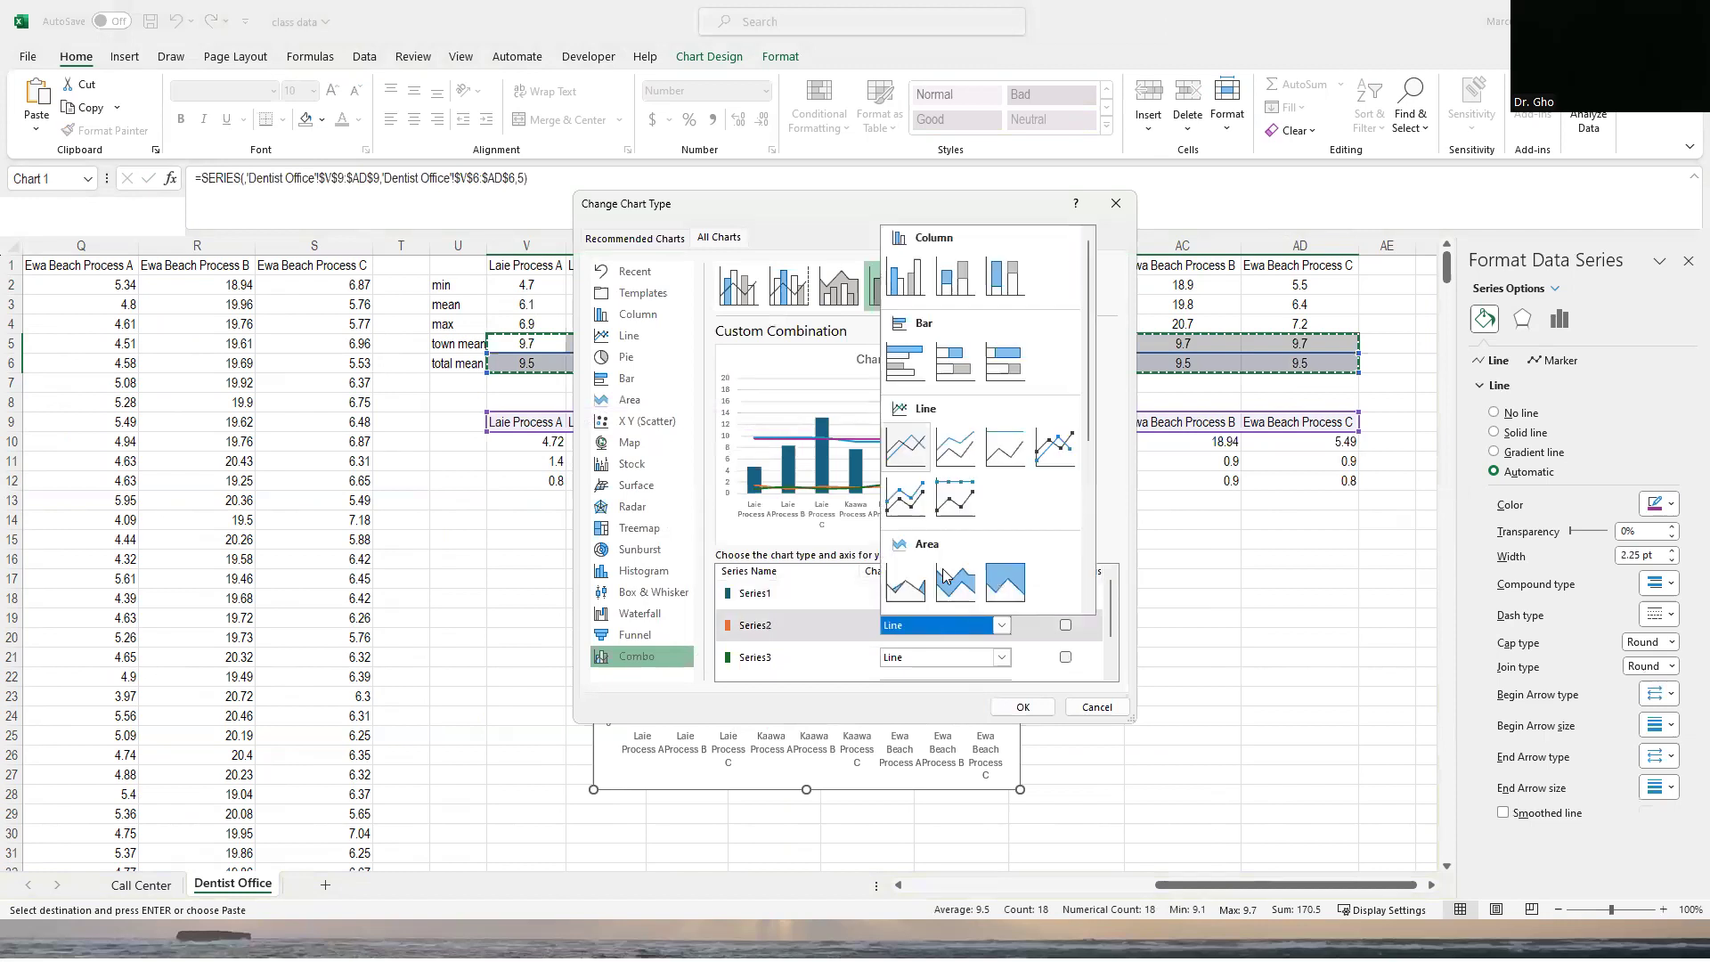
pyautogui.click(951, 290)
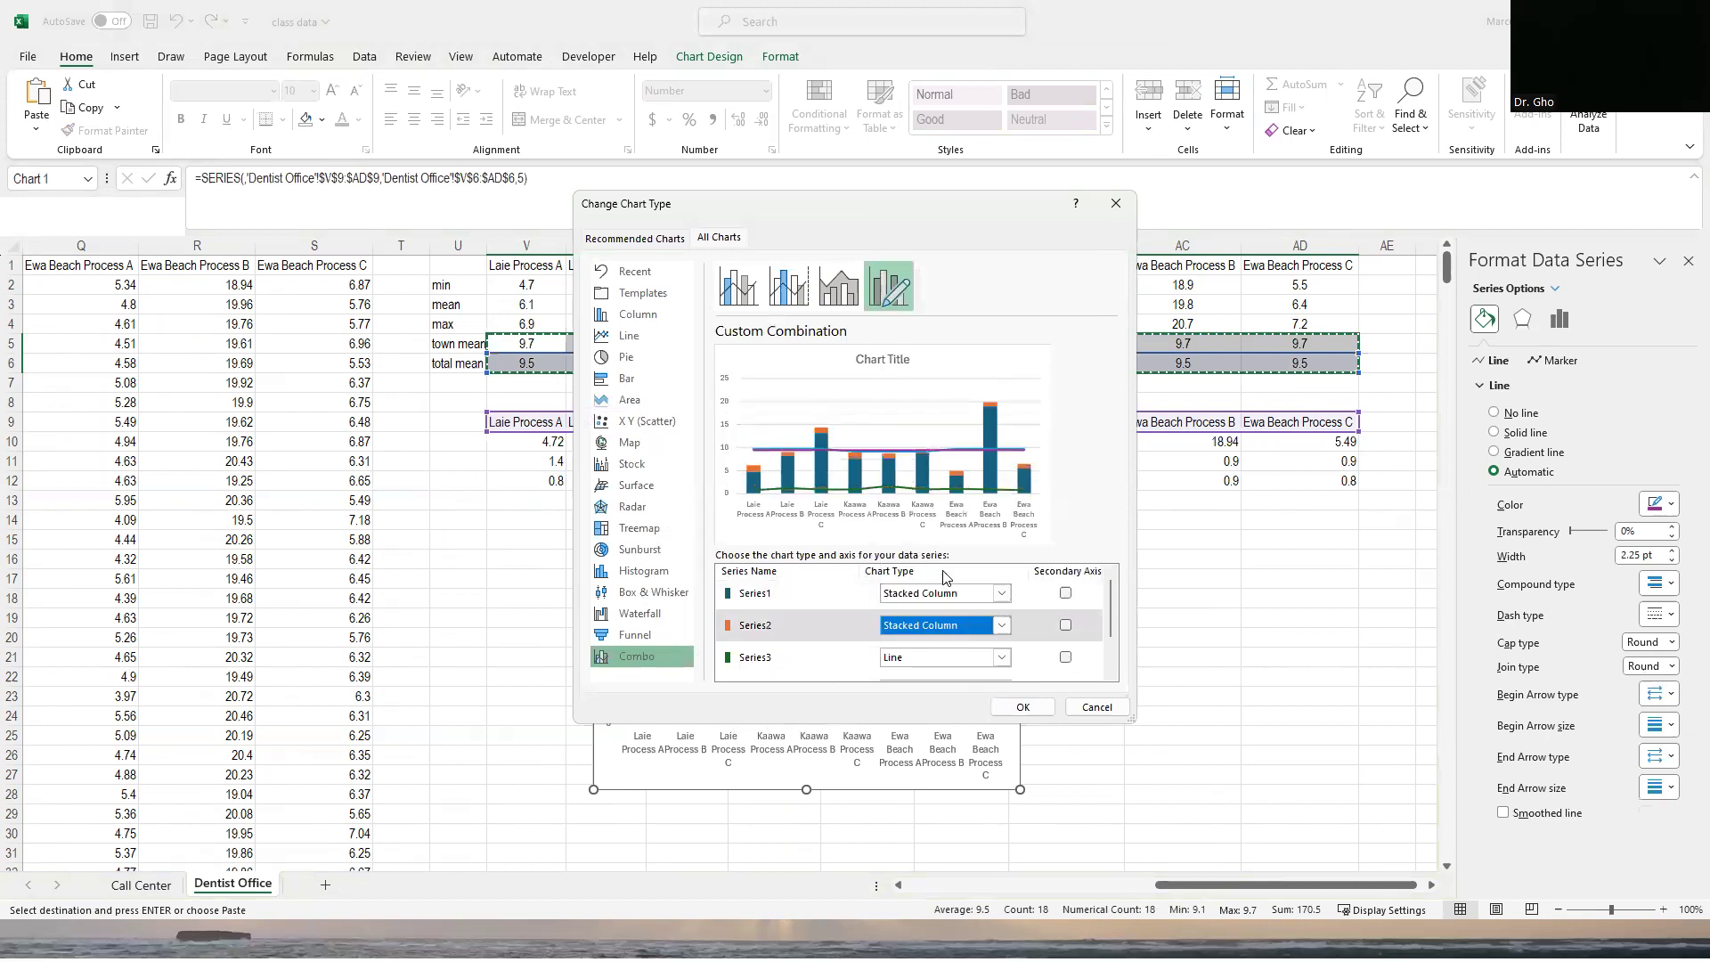
pyautogui.click(946, 664)
pyautogui.click(955, 303)
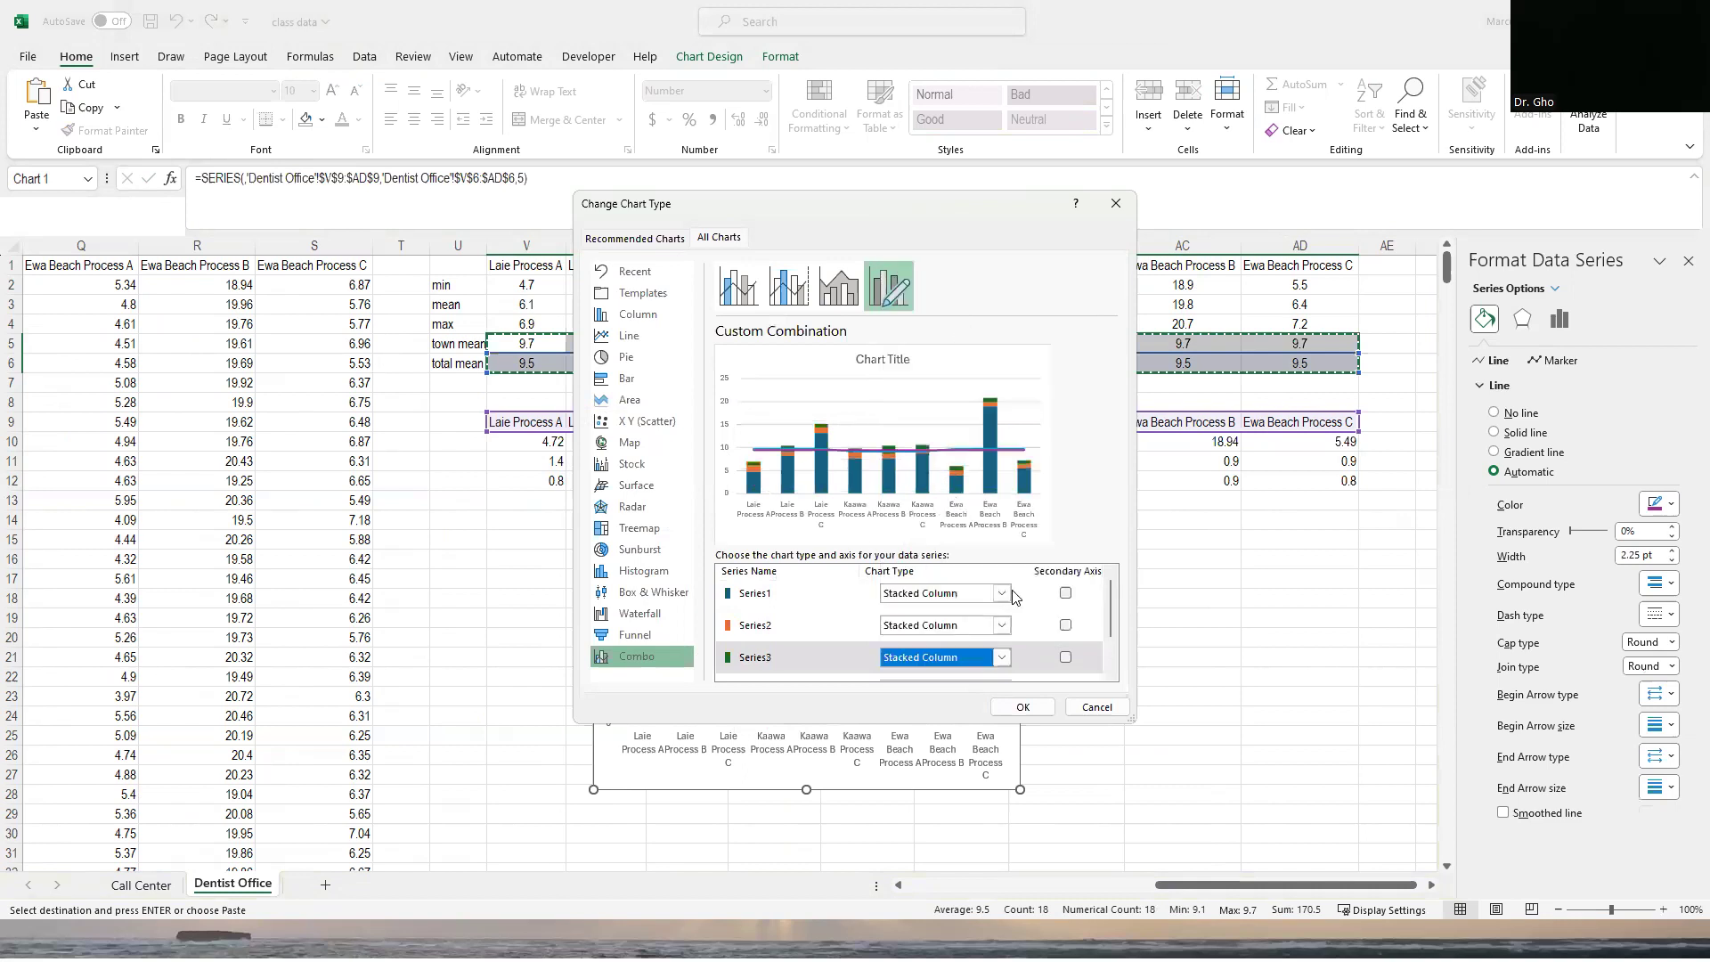
pyautogui.scroll(-2, 1013, 596)
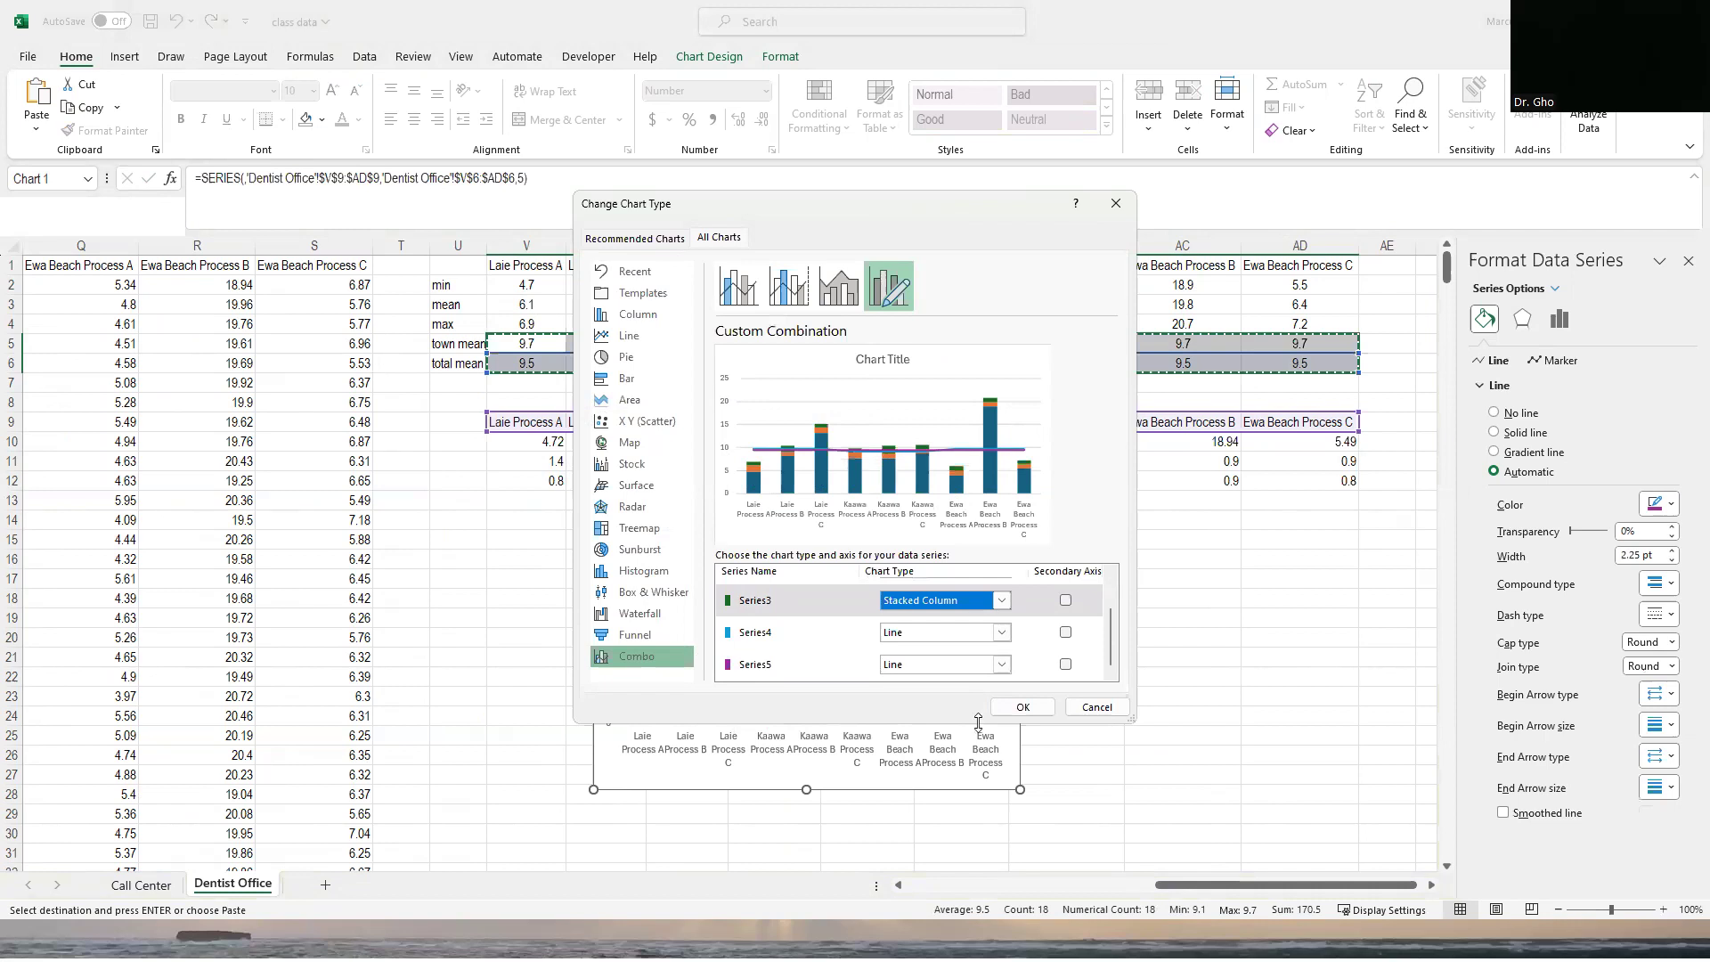
pyautogui.click(1024, 707)
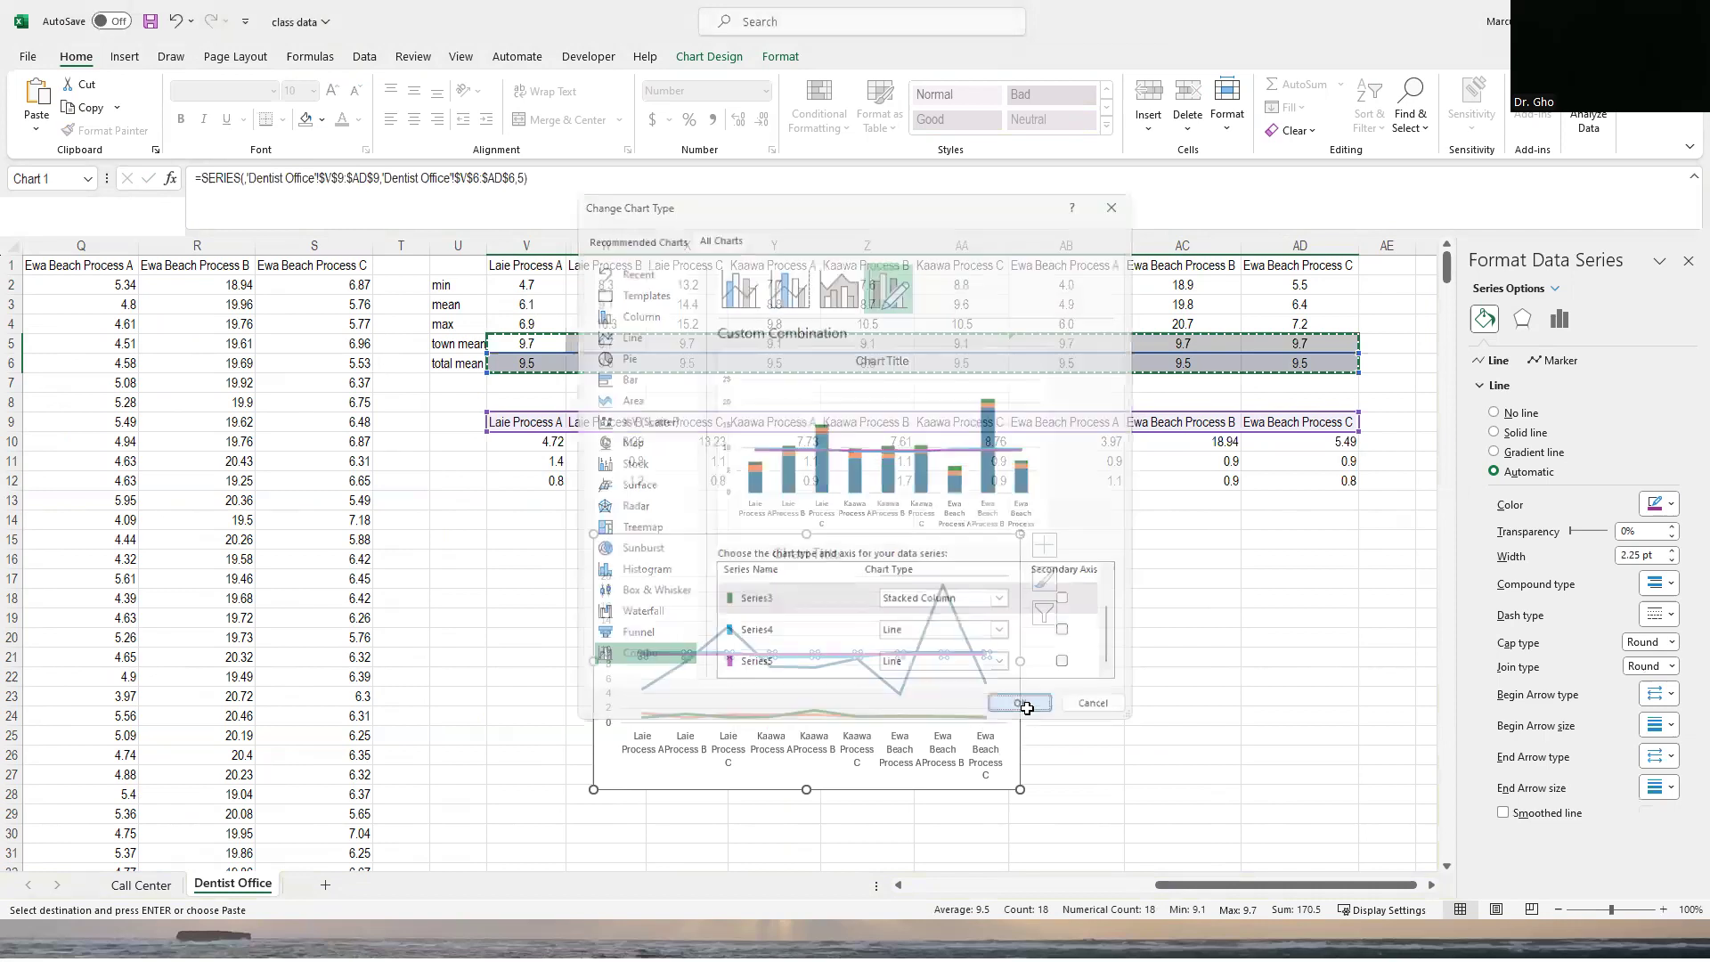
# Set the Series 1 (min) columns in the chart to No Fill.
pyautogui.click(692, 710)
pyautogui.rightClick(691, 708)
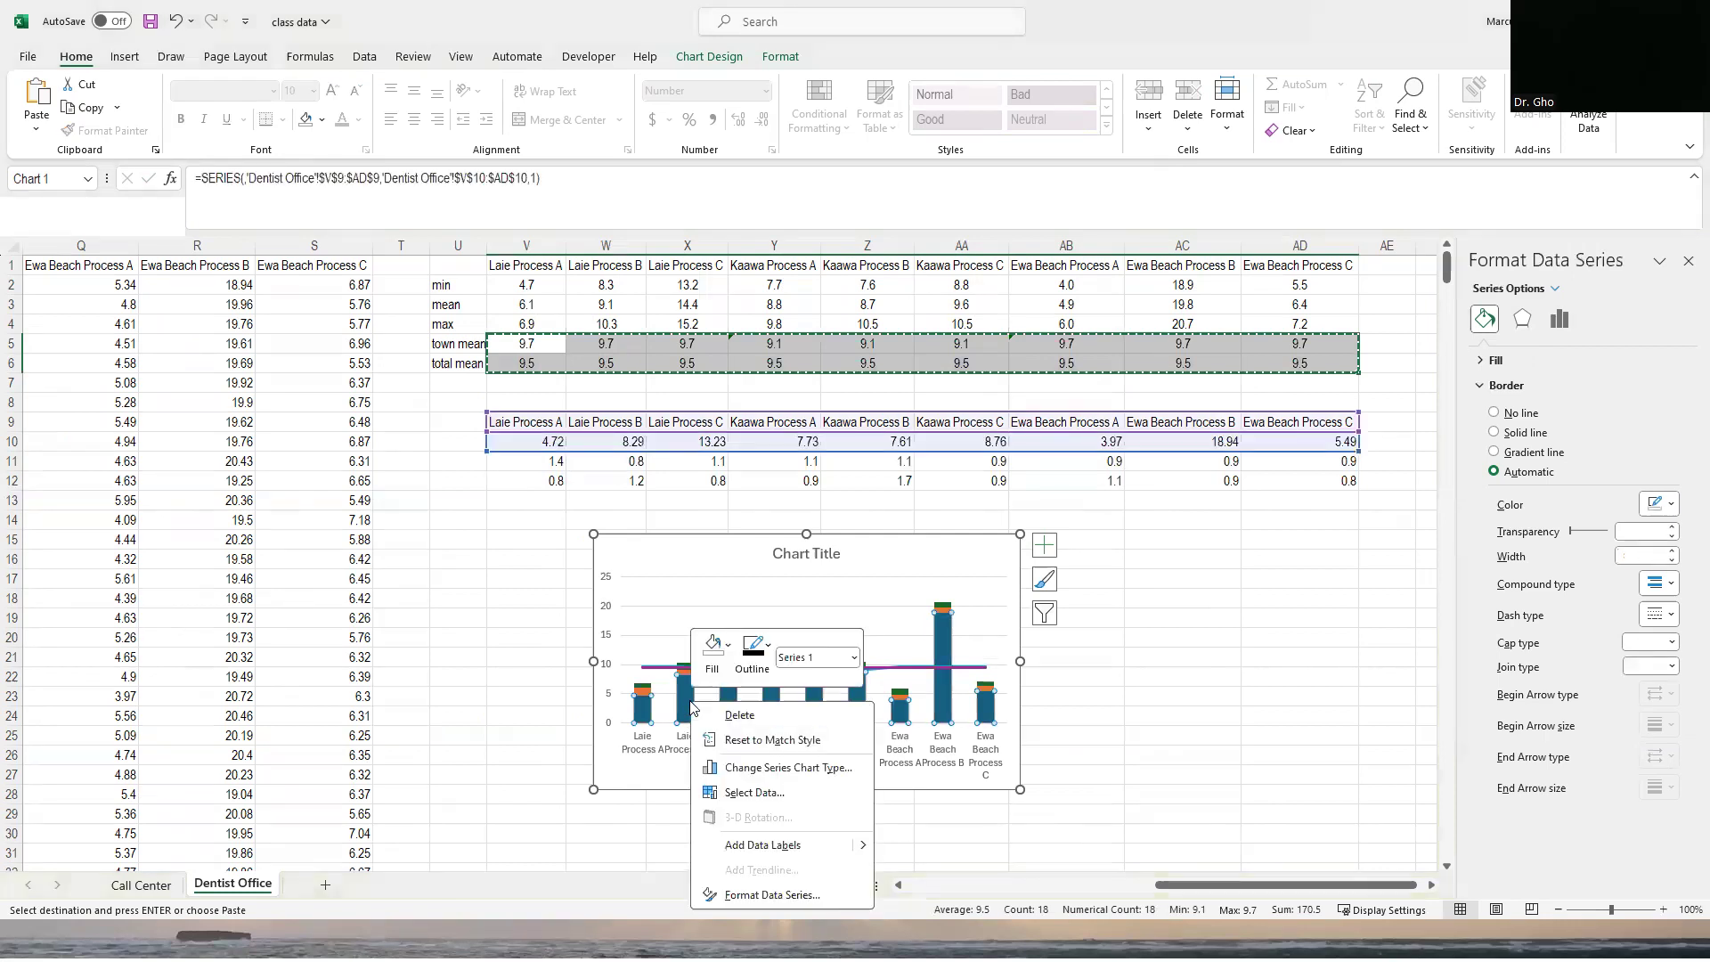
pyautogui.click(717, 653)
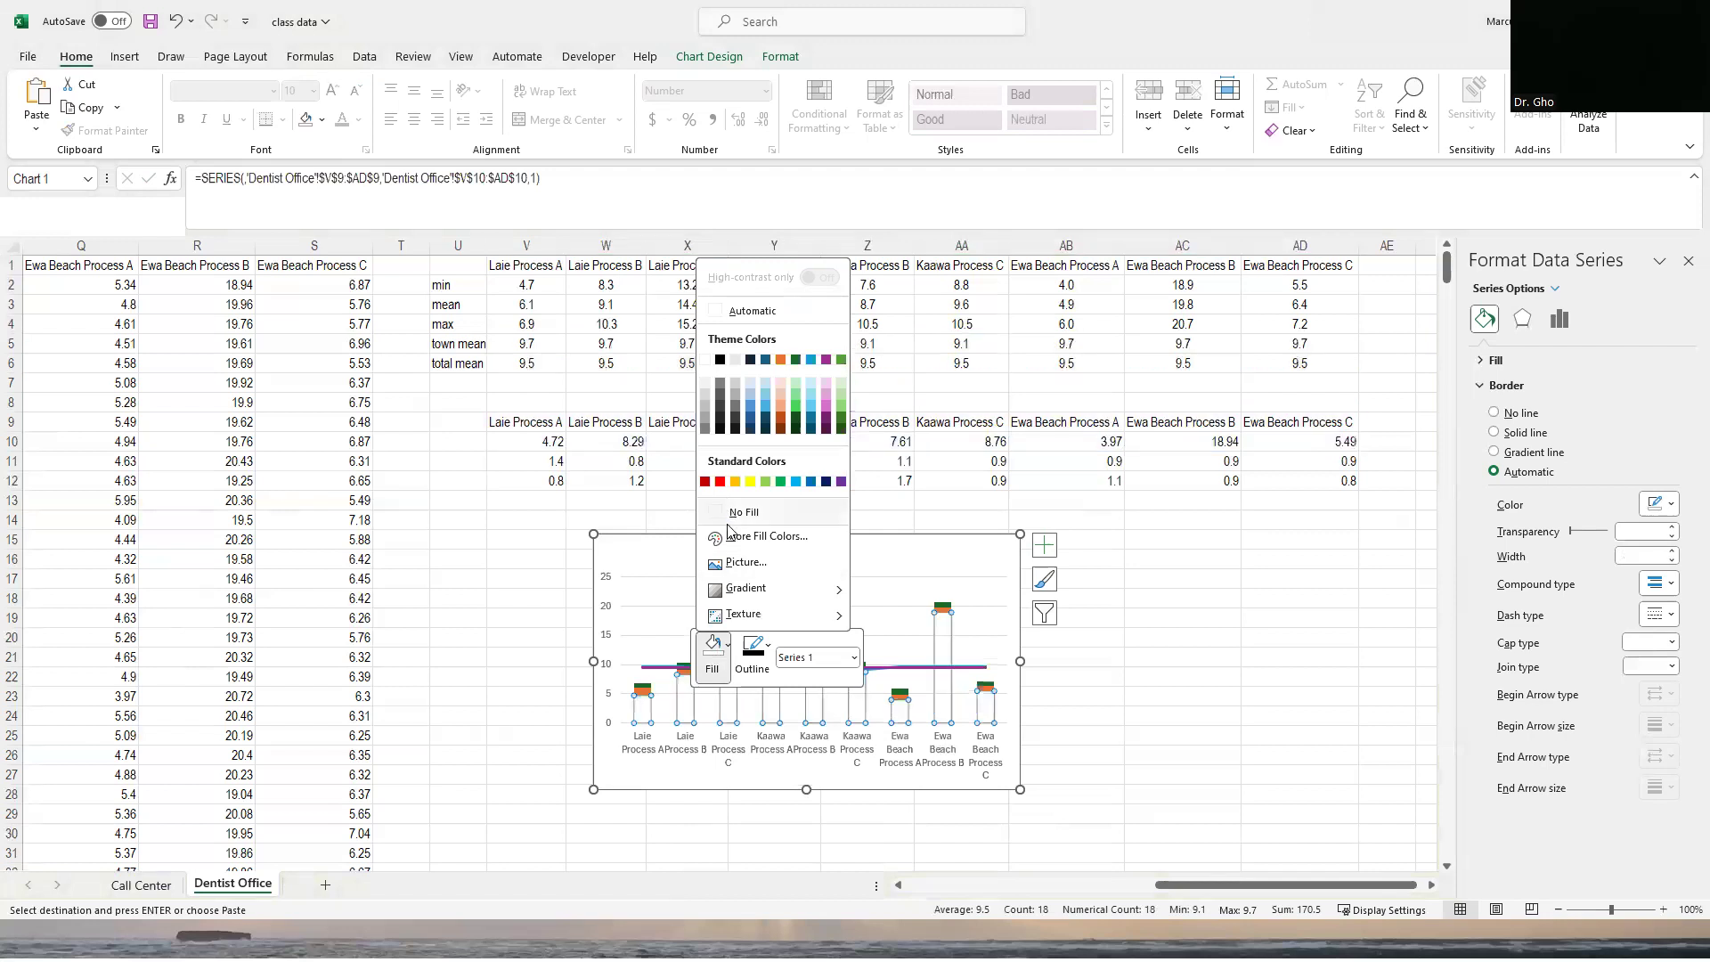
pyautogui.click(730, 509)
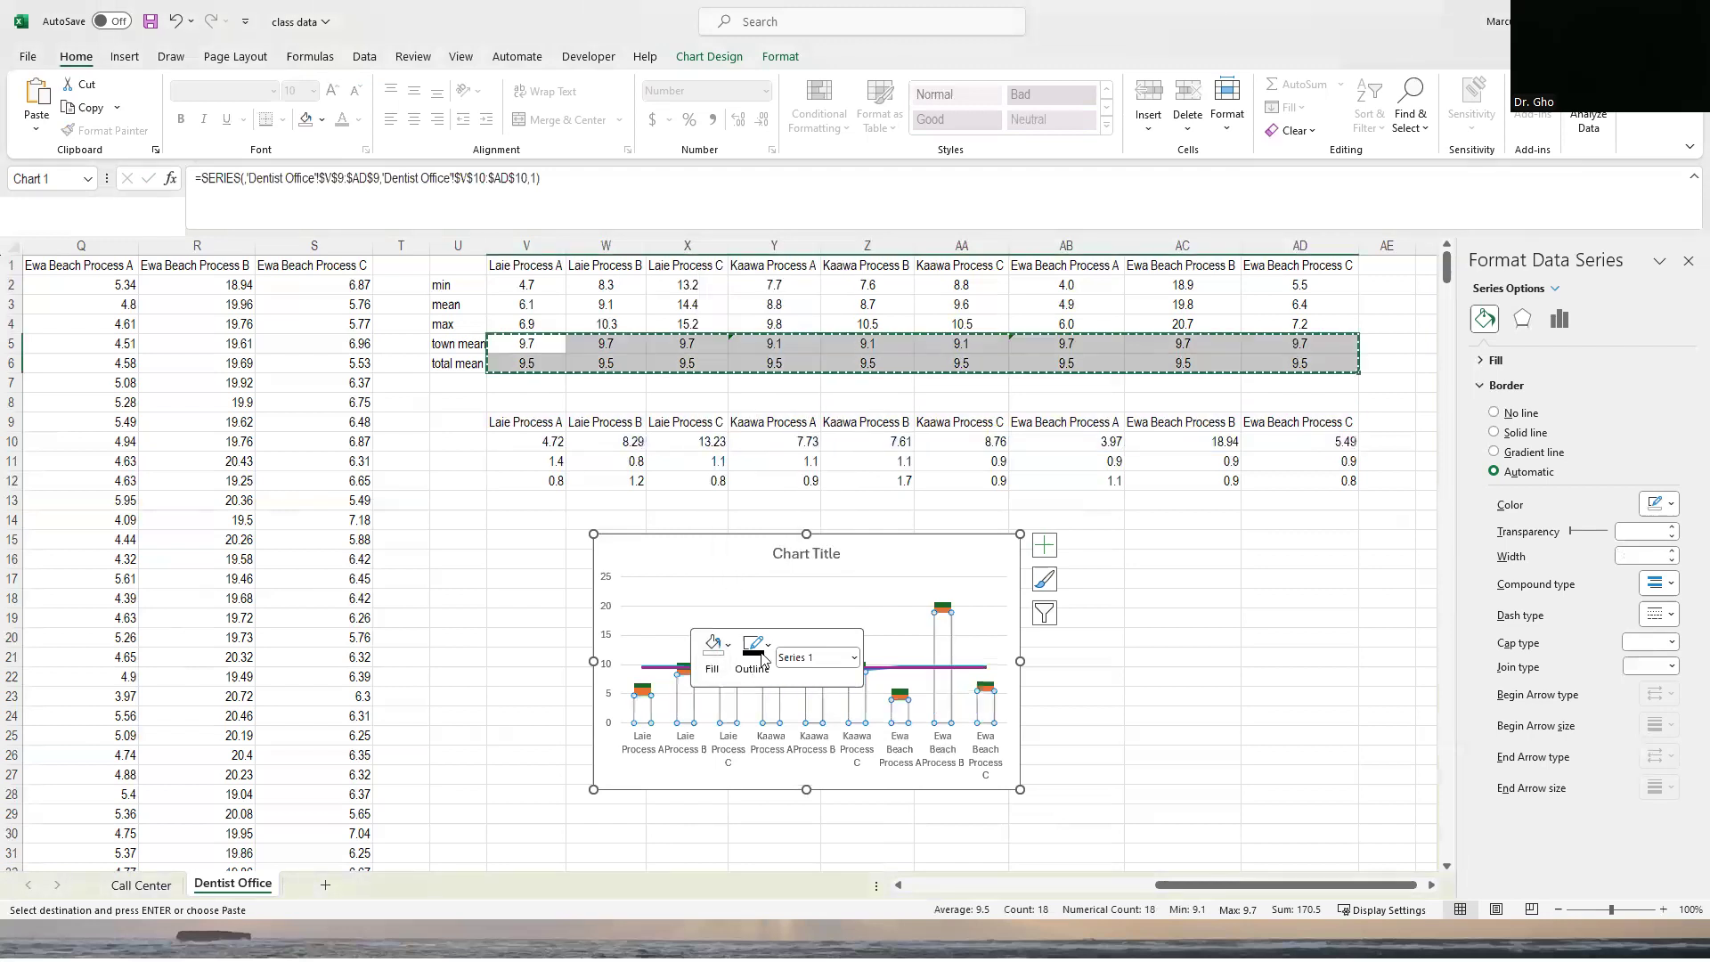
# Set the Series 2 column segments to No Fill with an automatic black outline.
pyautogui.click(645, 693)
pyautogui.rightClick(648, 698)
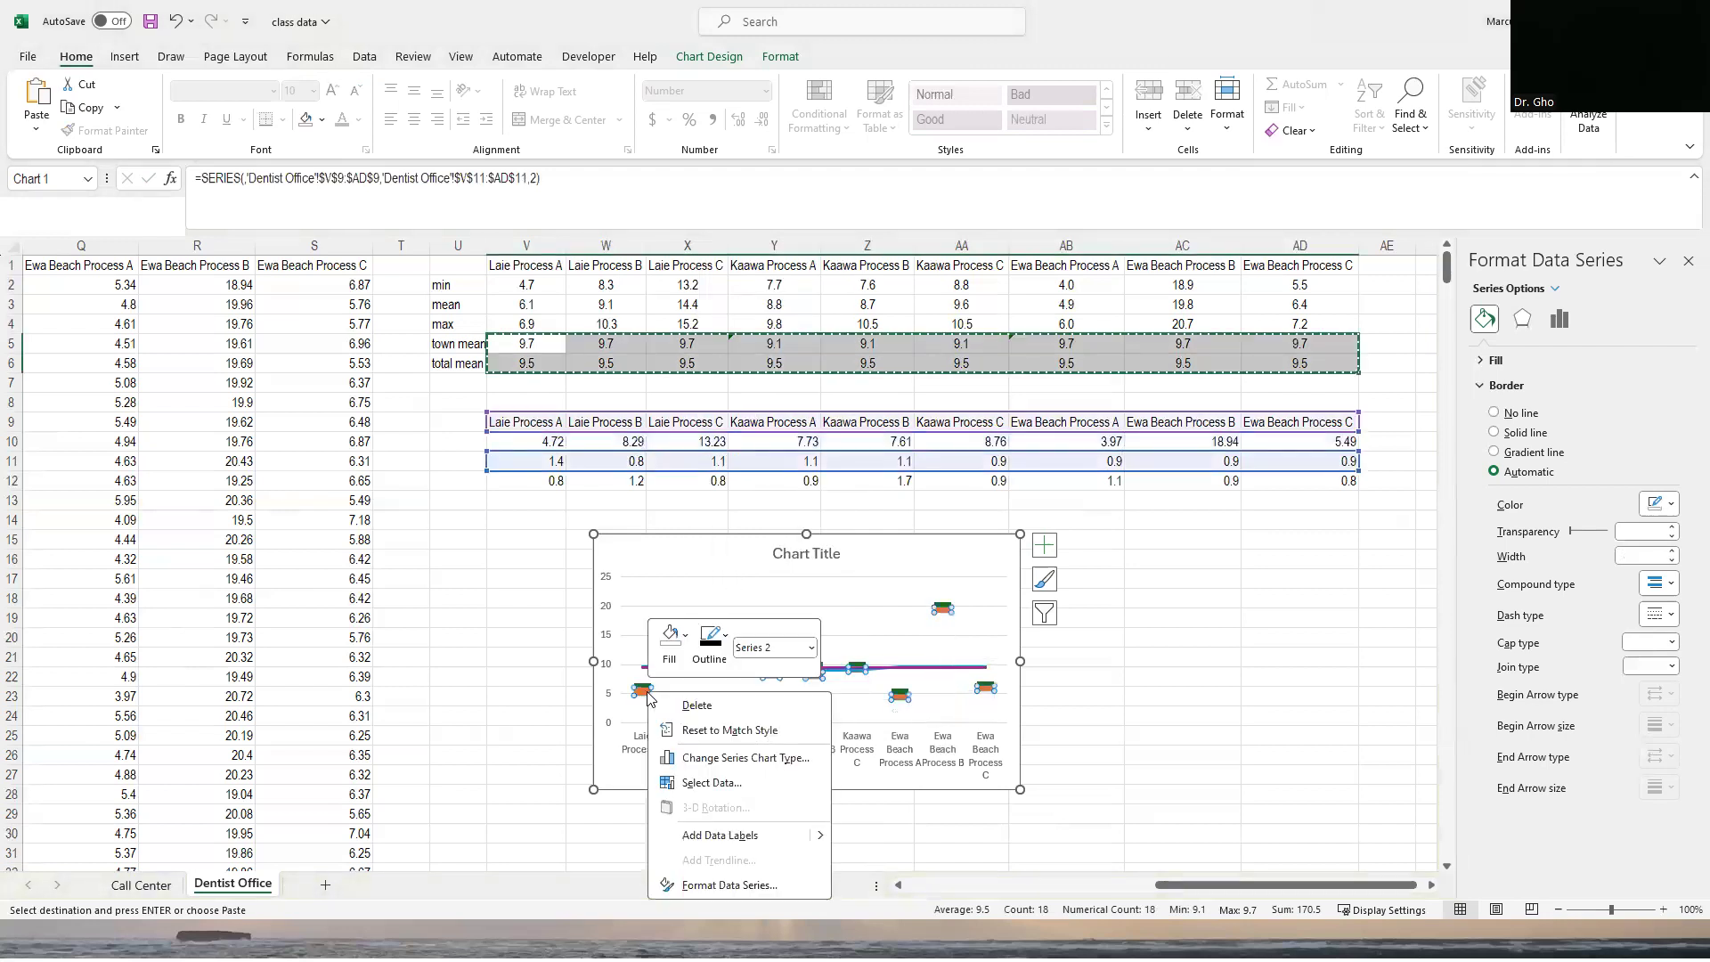
pyautogui.click(671, 639)
pyautogui.click(683, 512)
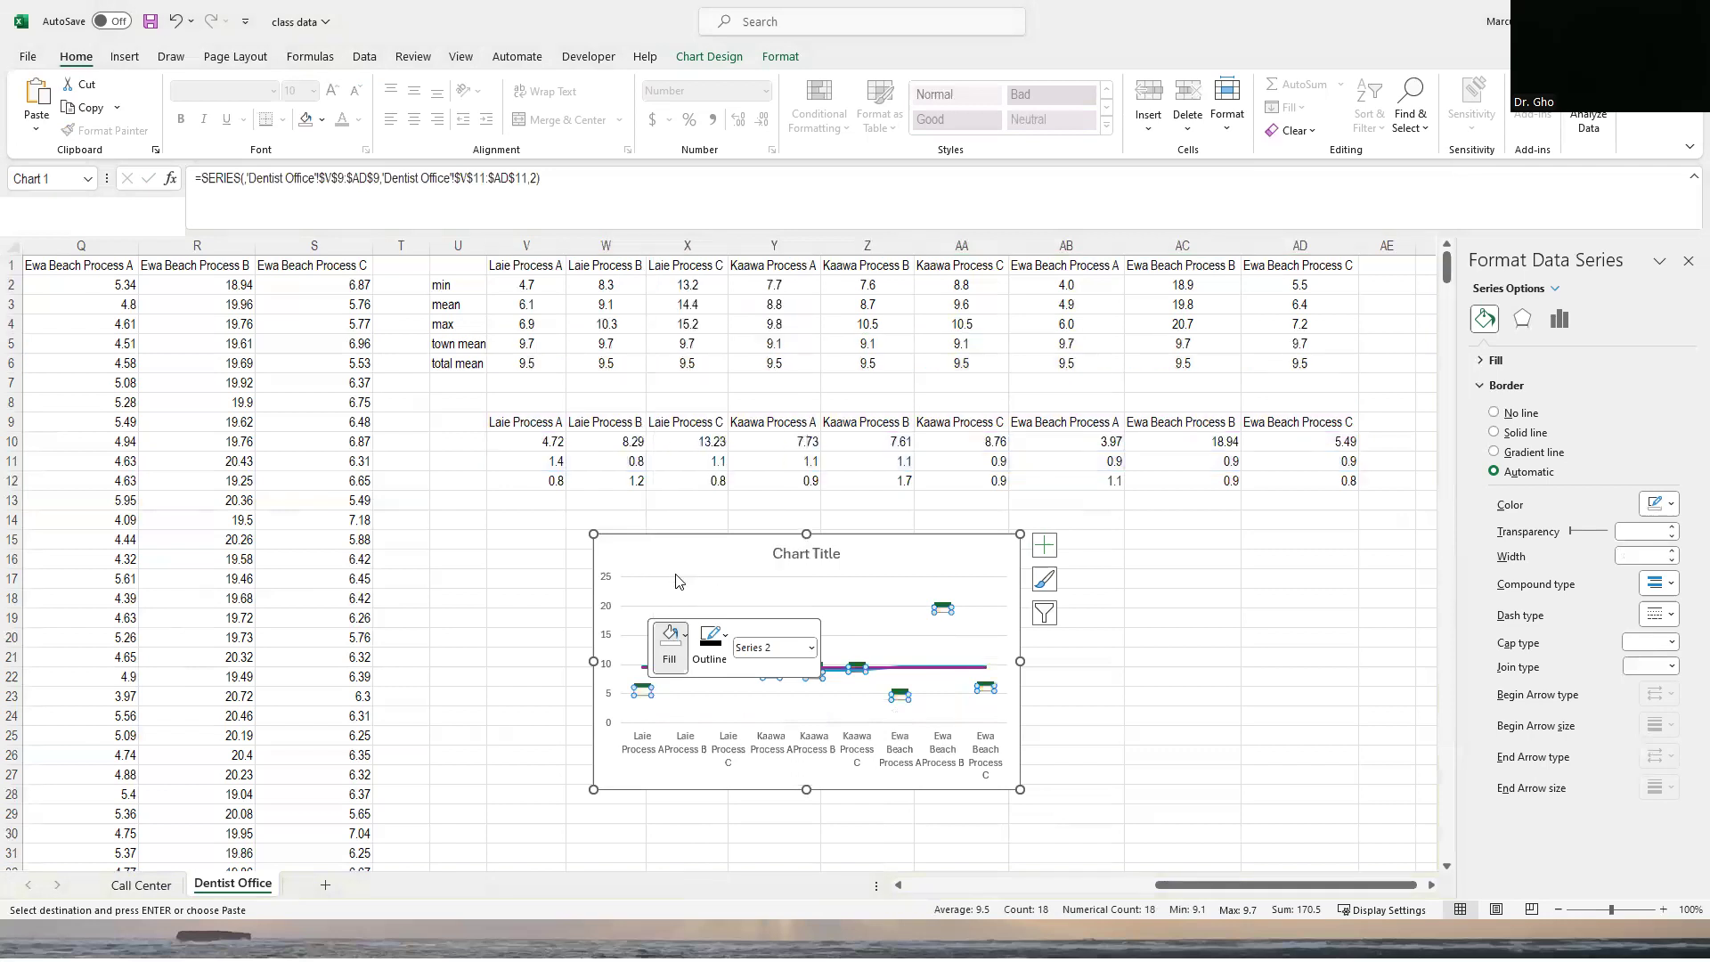
pyautogui.click(715, 640)
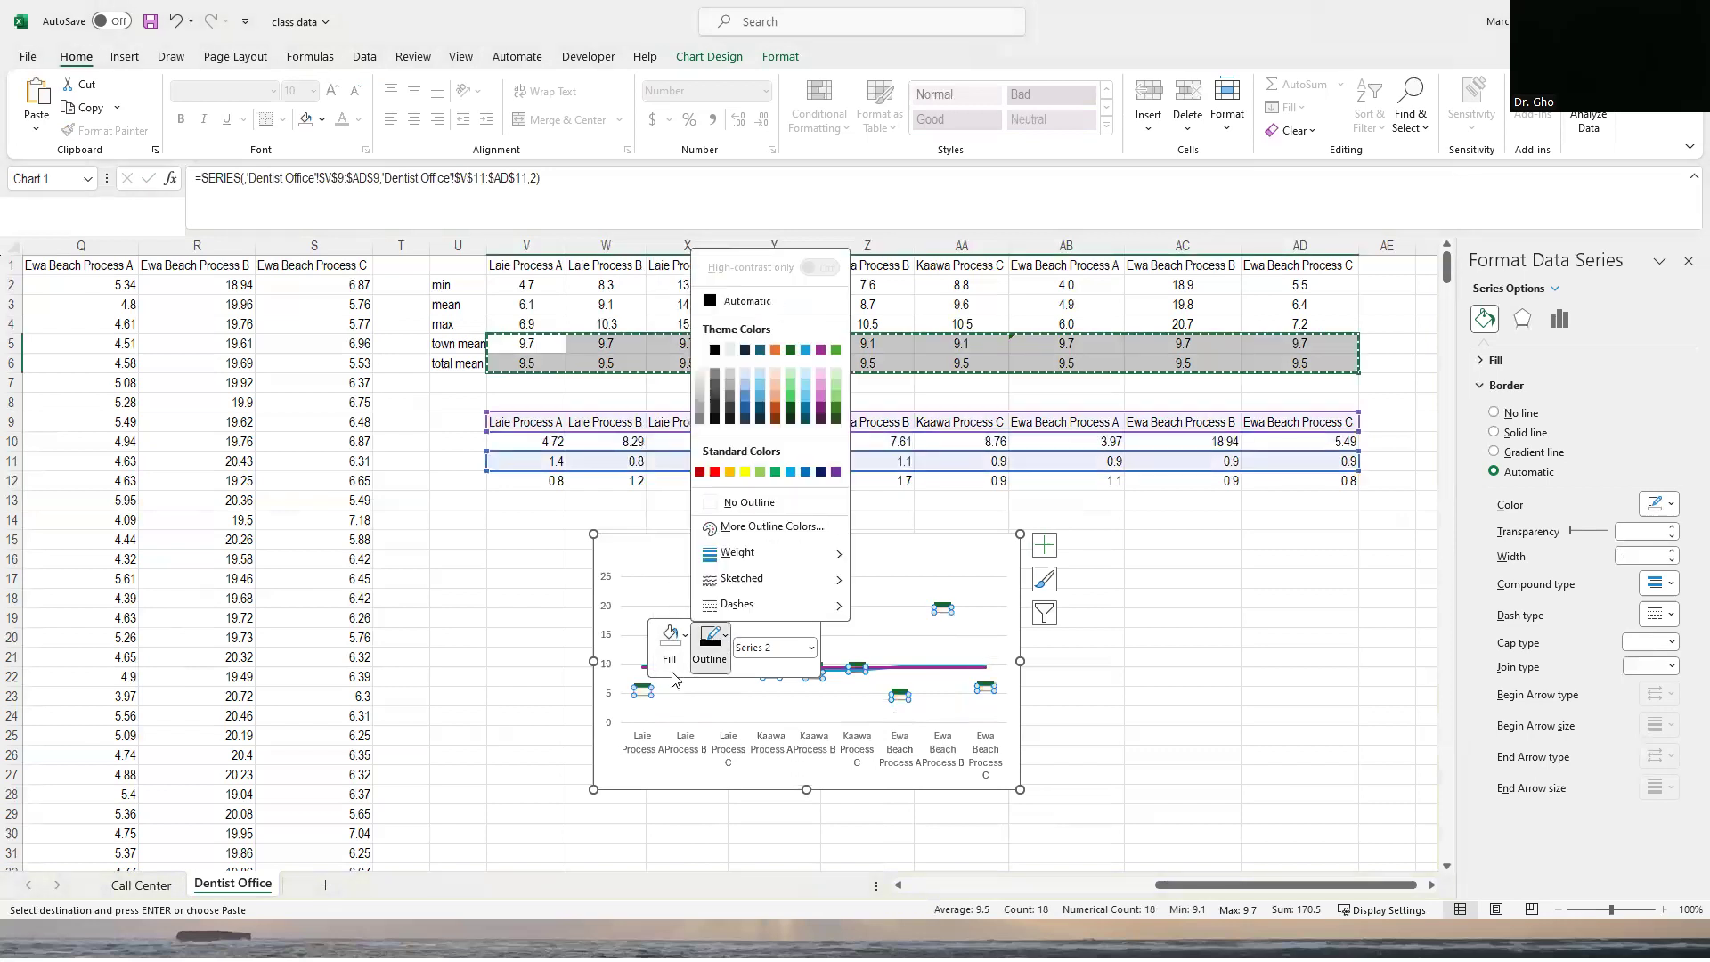
pyautogui.click(713, 303)
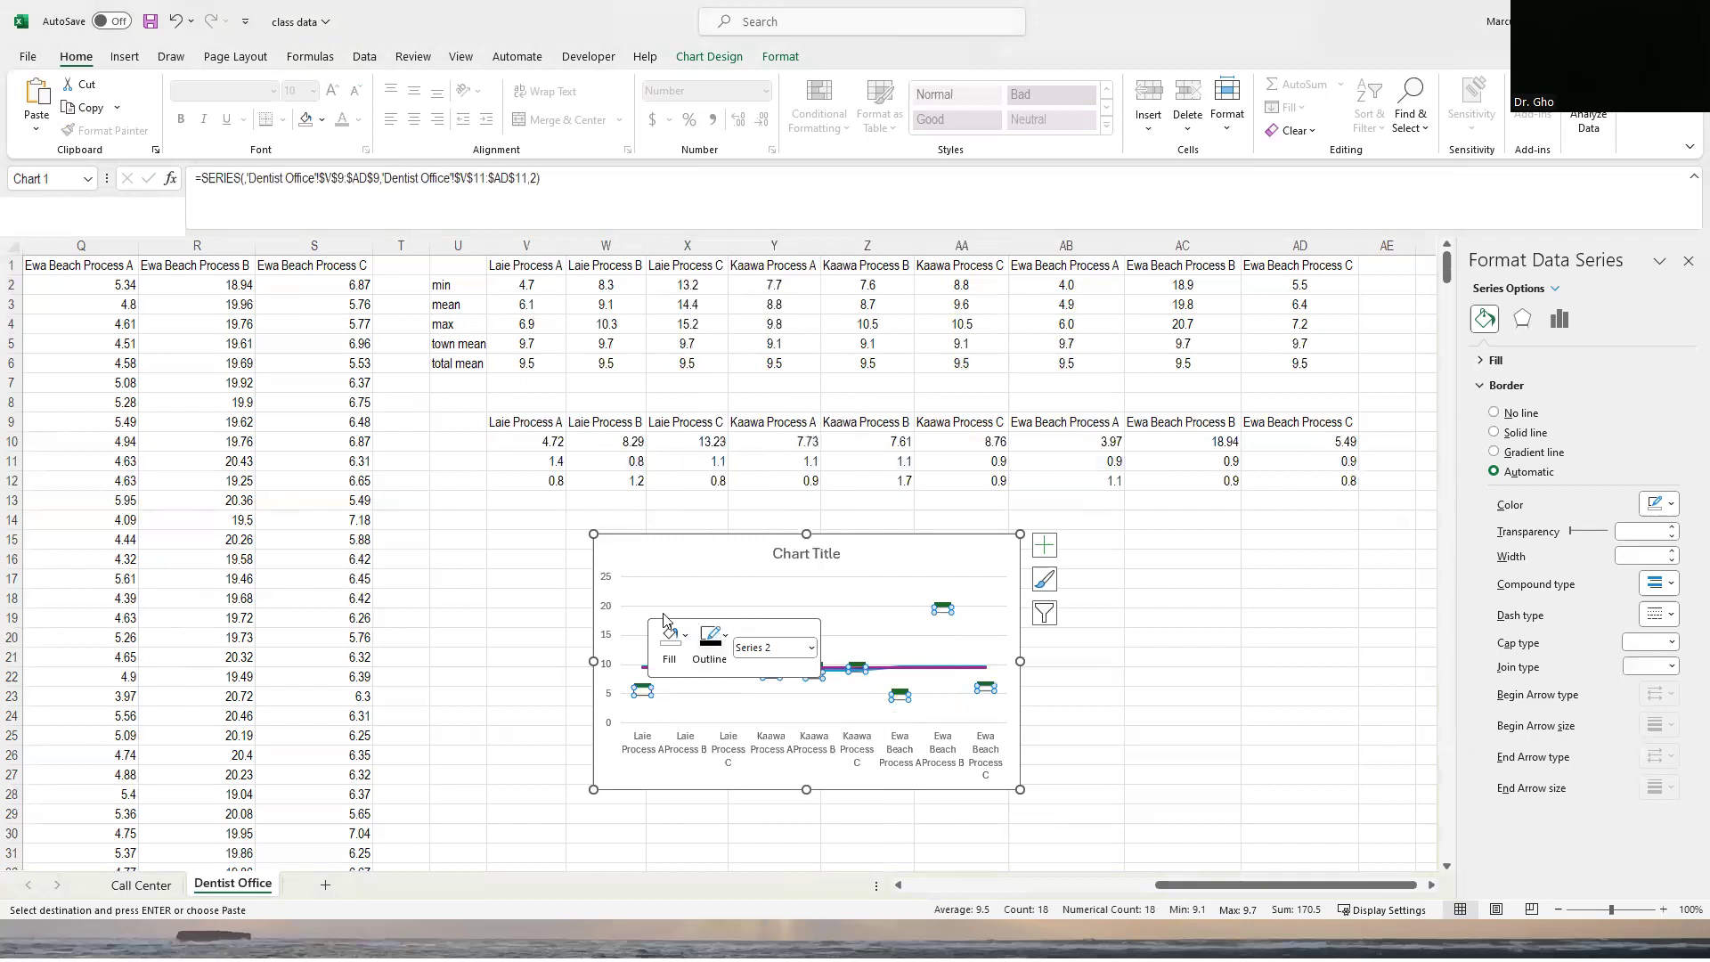
# Give the Series 3 column segments an automatic black outline.
pyautogui.click(901, 697)
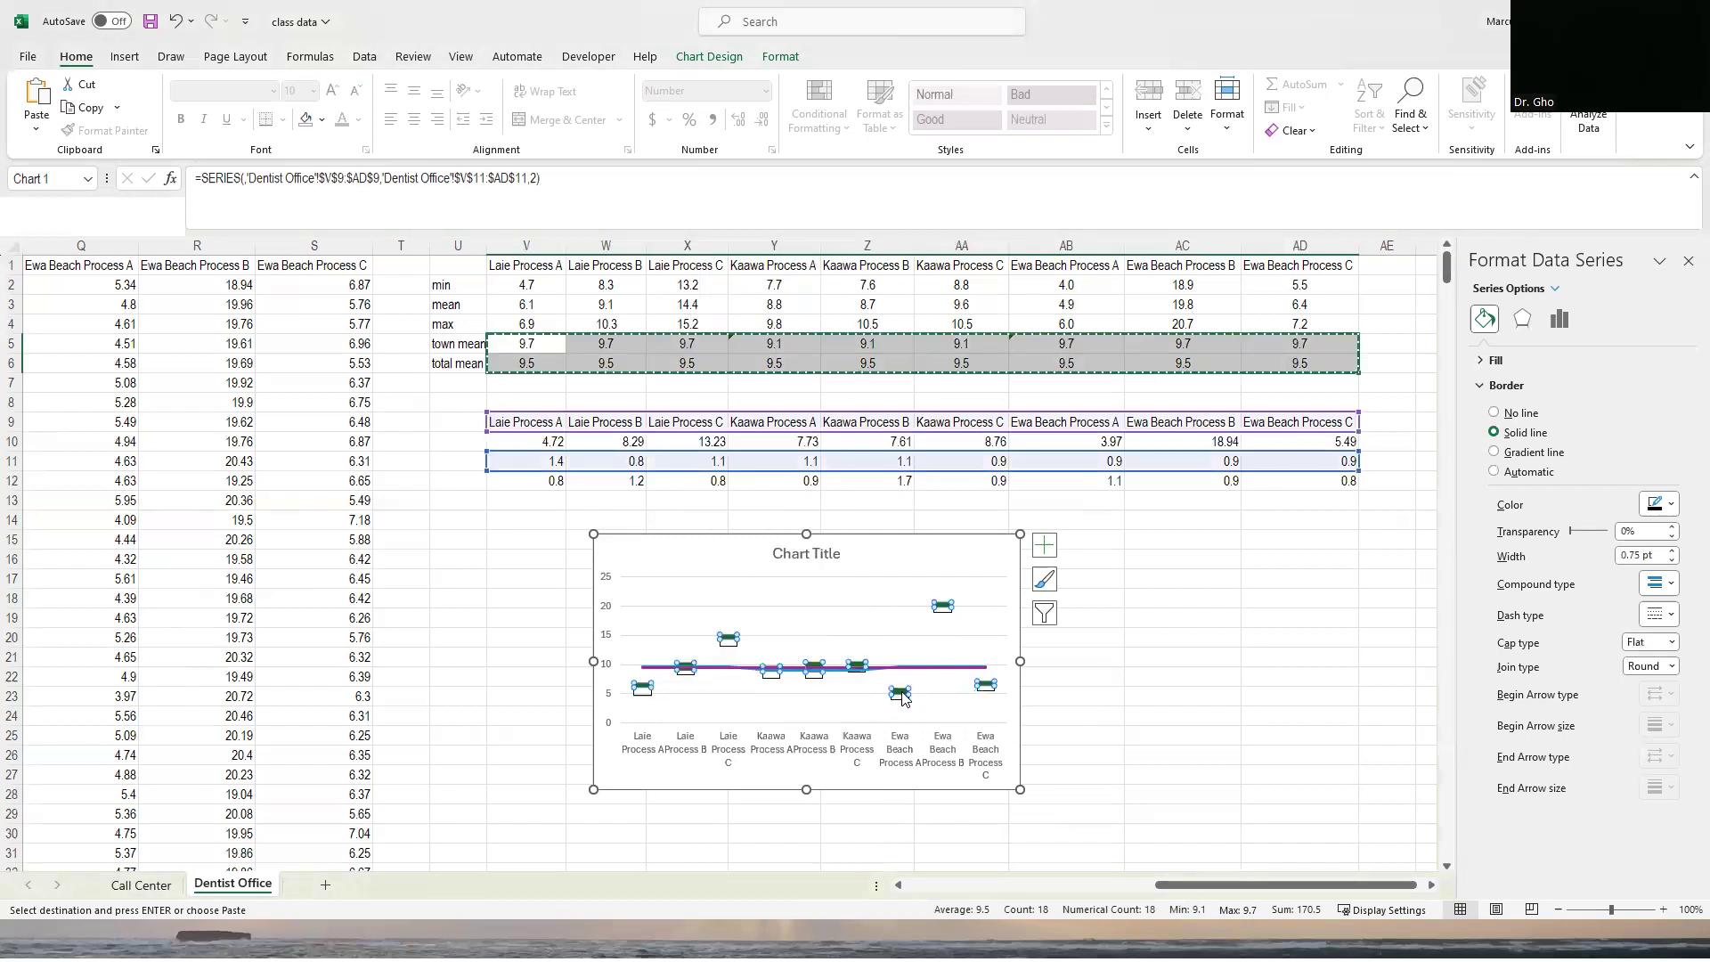
pyautogui.rightClick(900, 695)
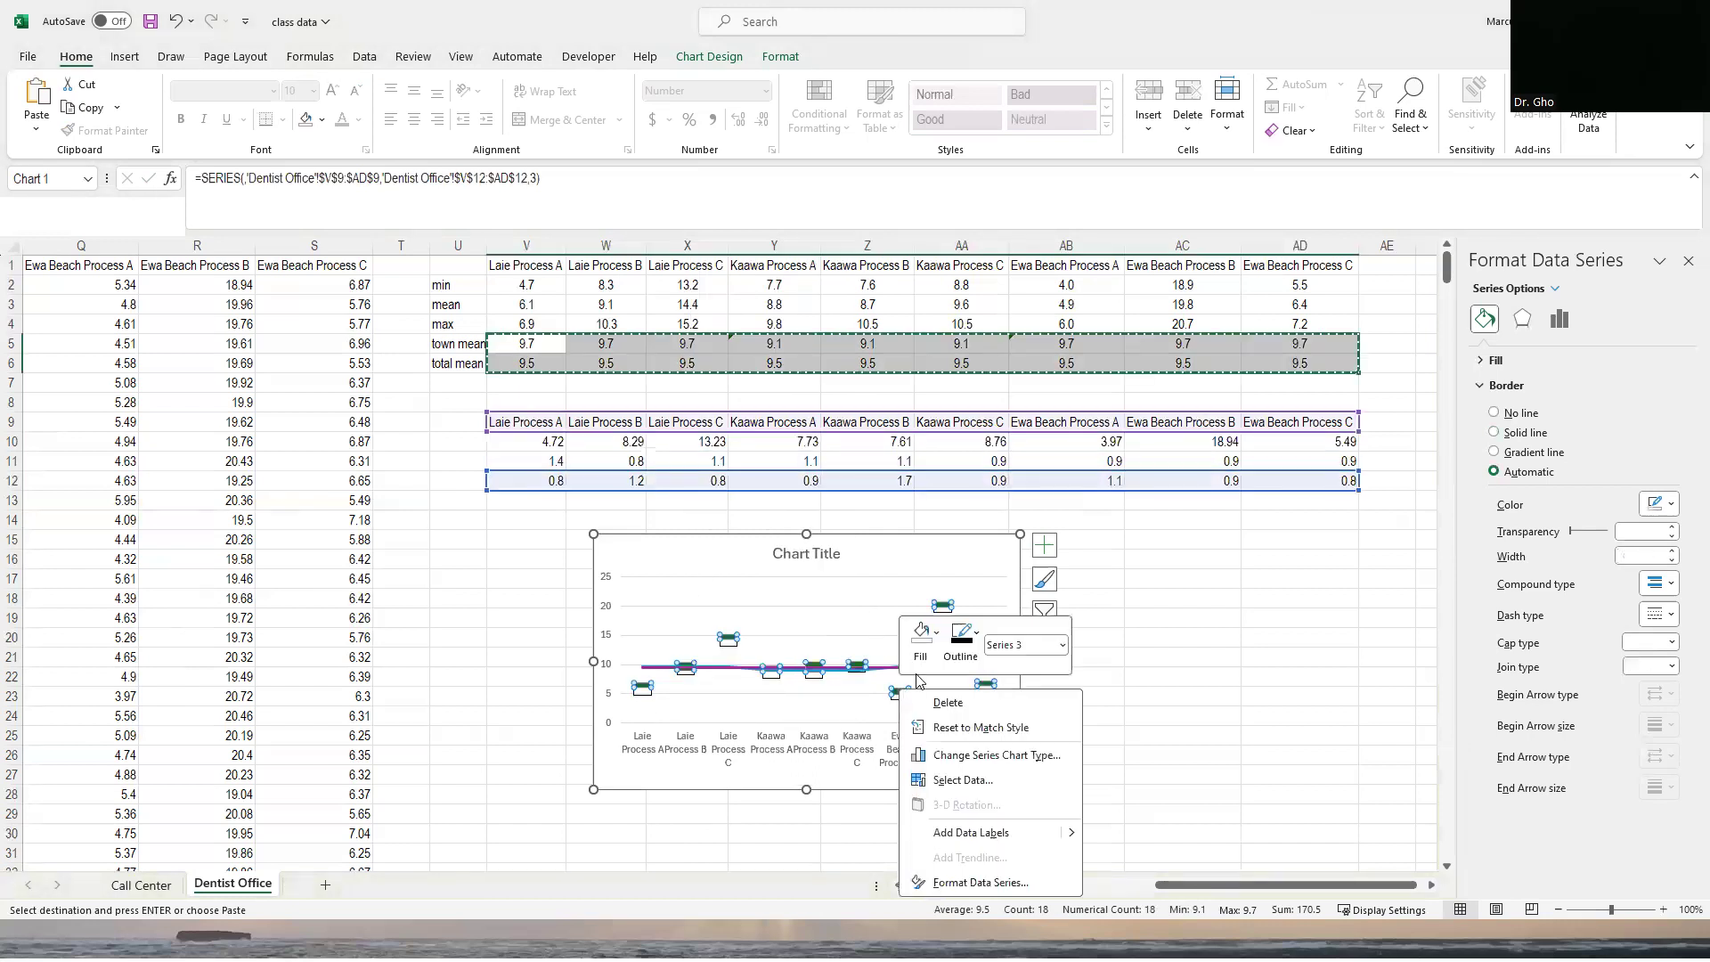
pyautogui.click(922, 637)
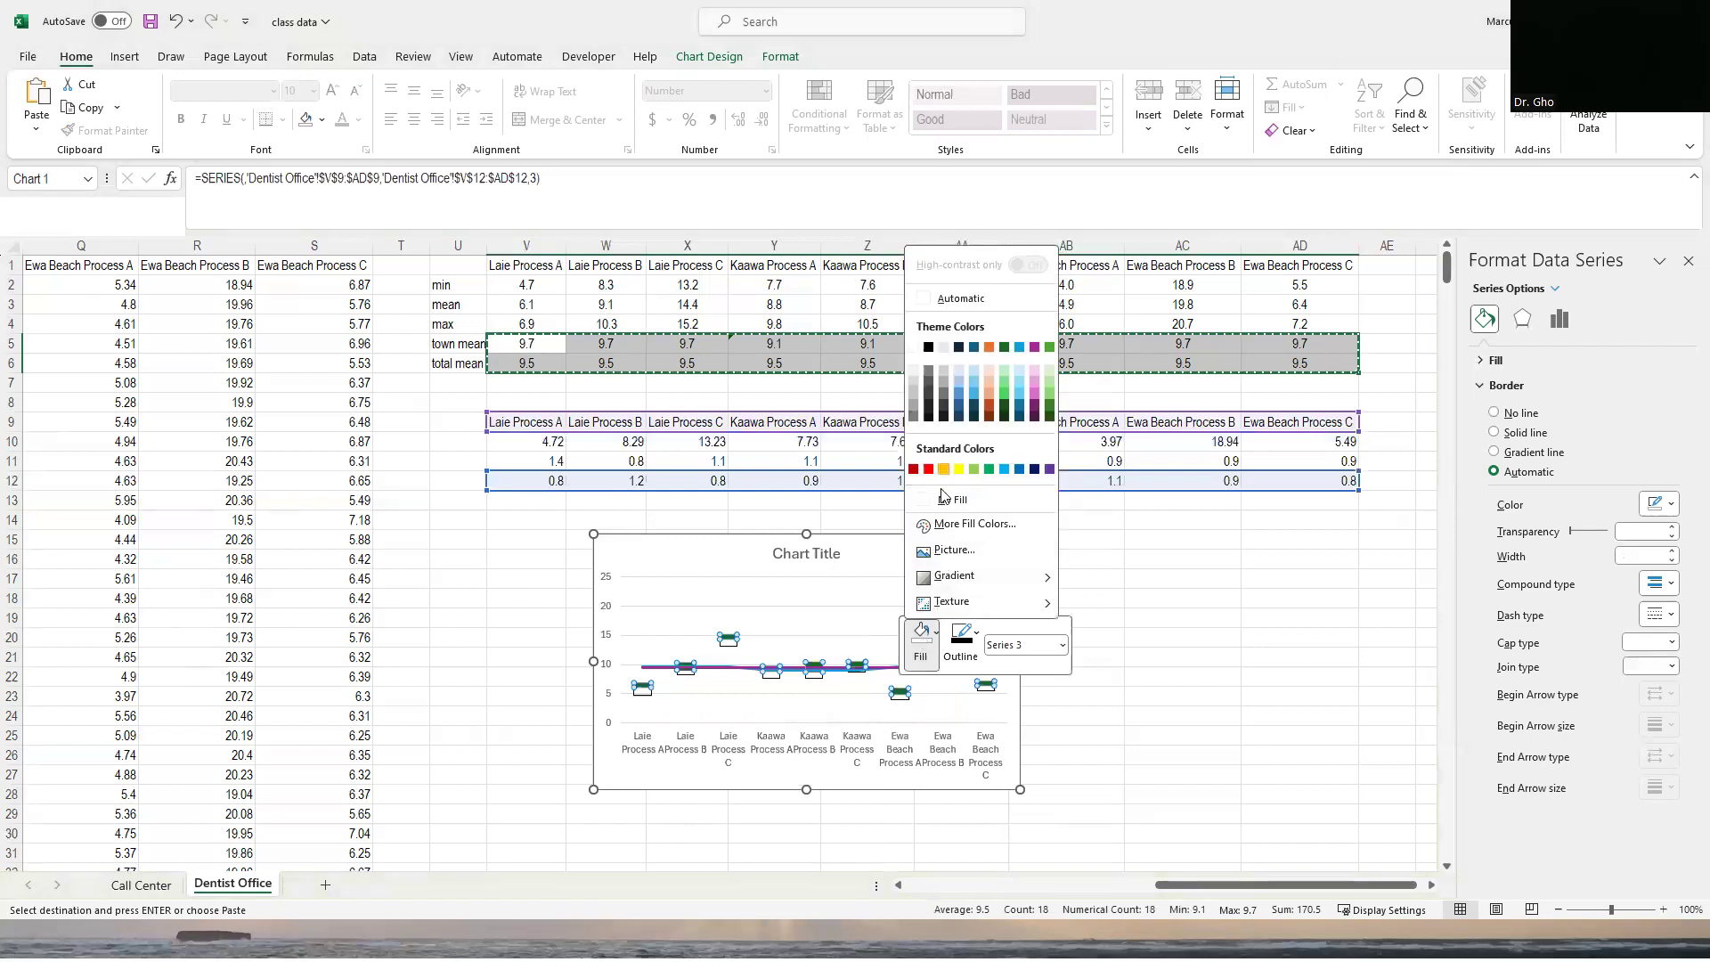
pyautogui.click(963, 643)
pyautogui.click(962, 643)
pyautogui.click(968, 299)
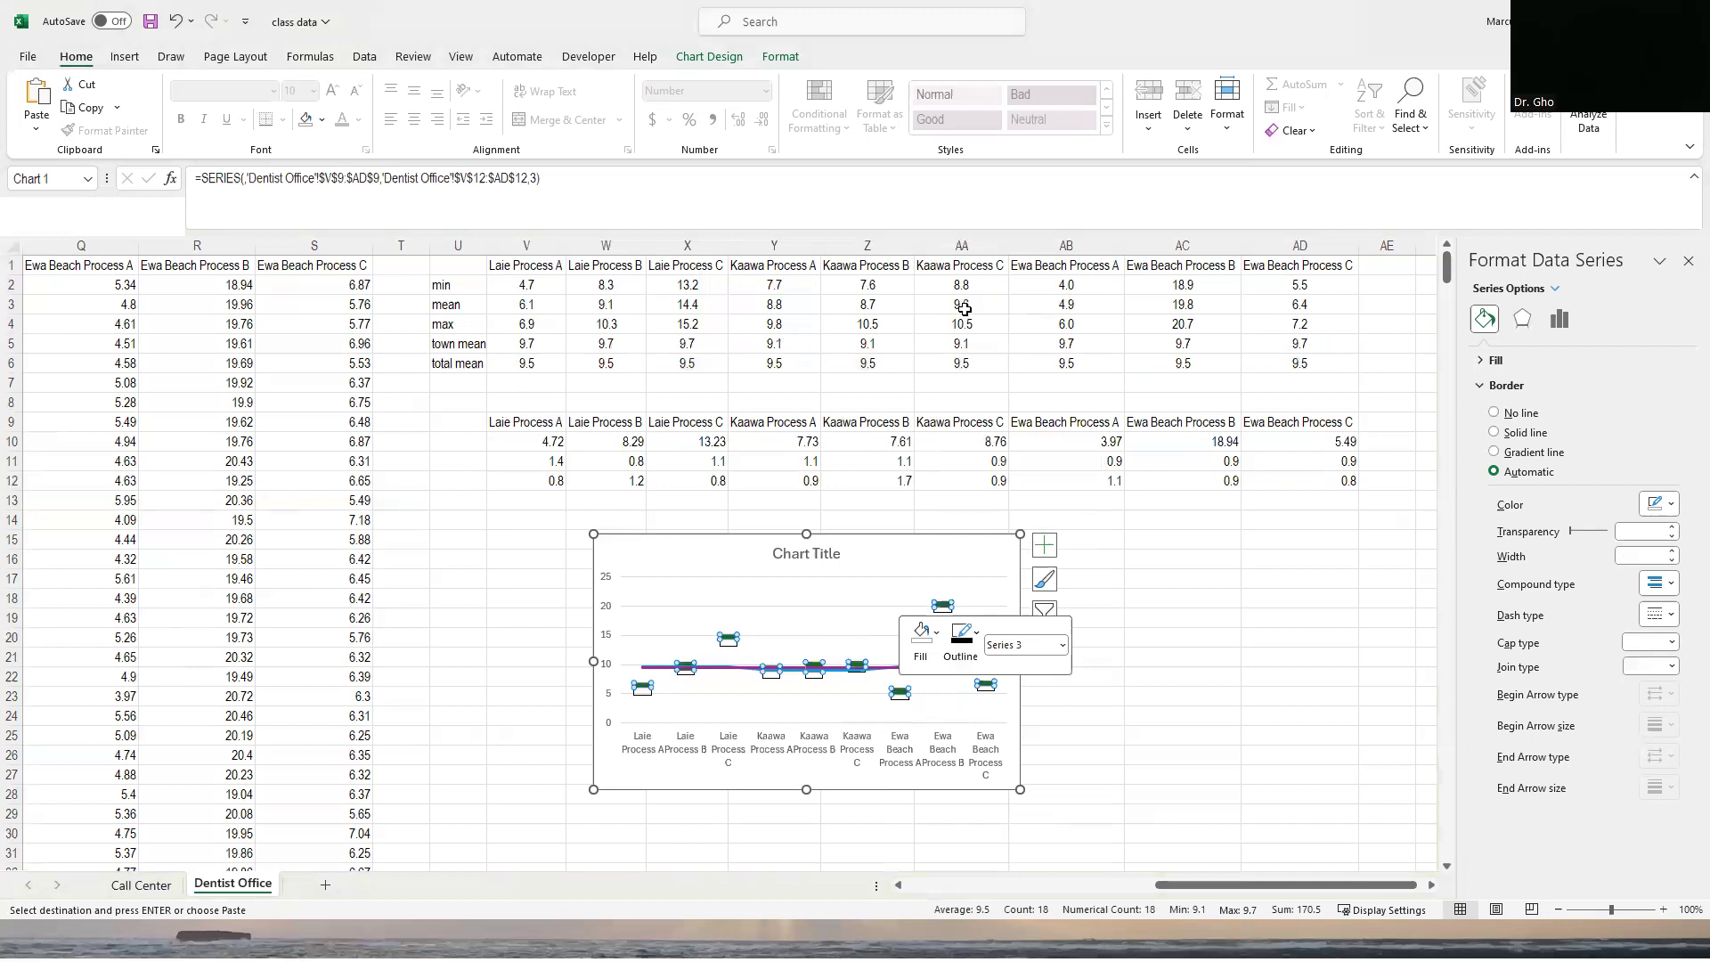
# Set the Series 3 column segments in the chart to No Fill.
pyautogui.click(1105, 736)
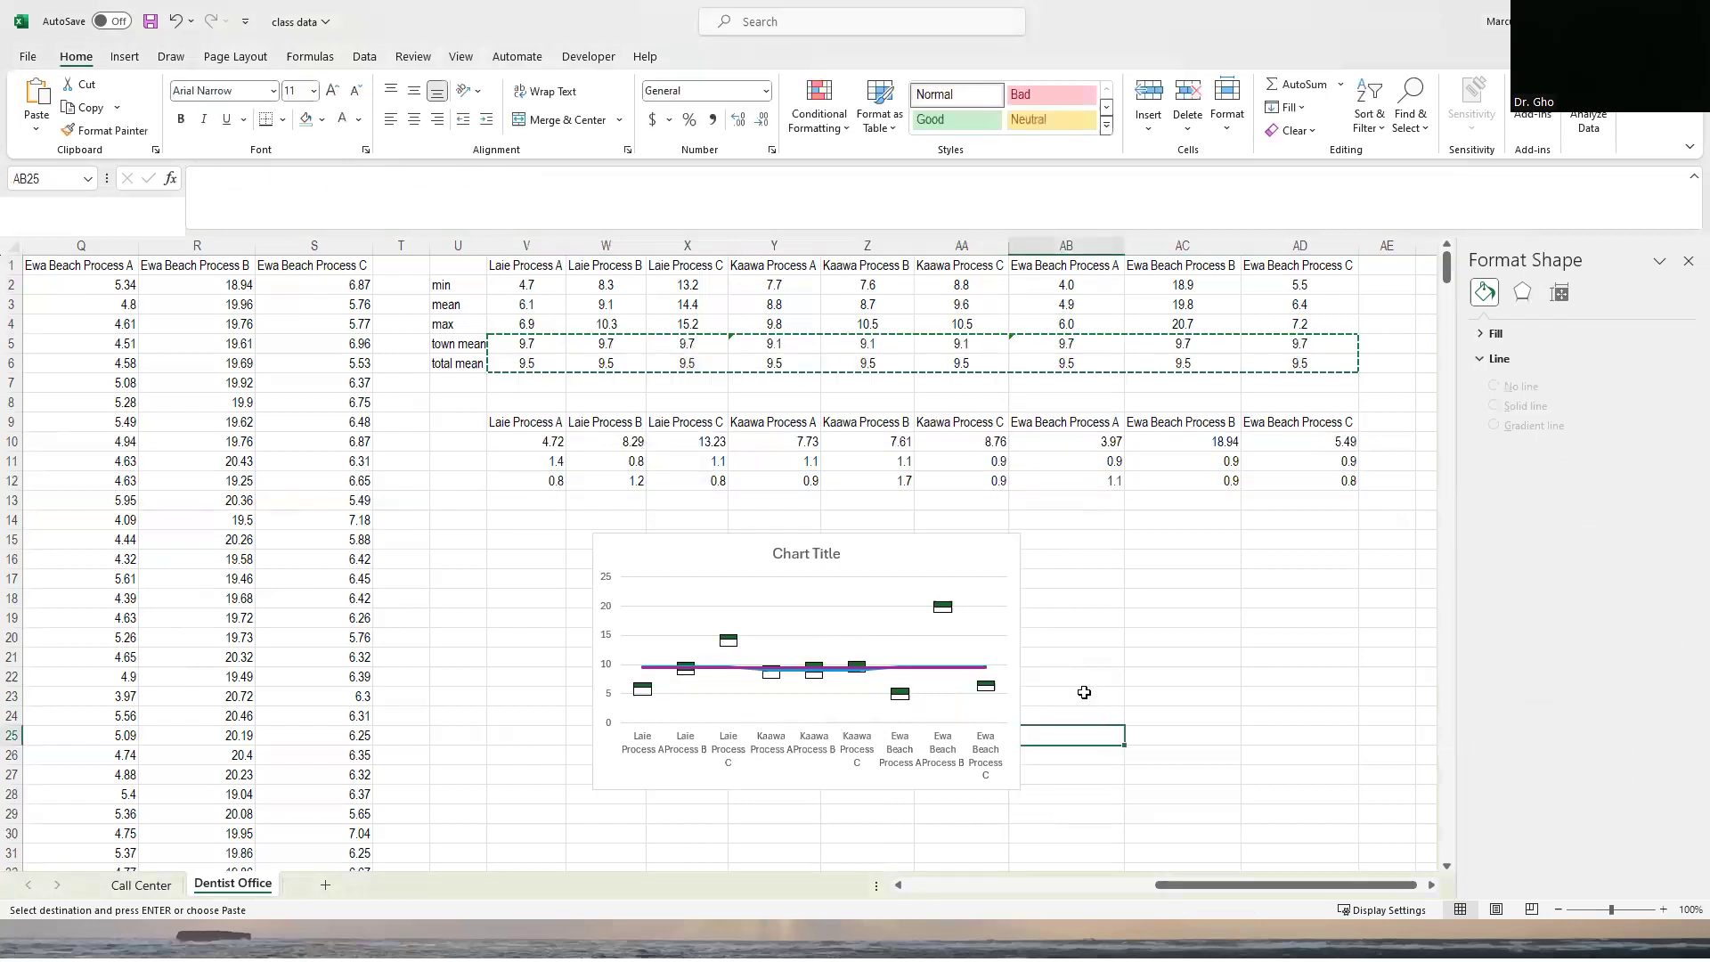
pyautogui.click(991, 688)
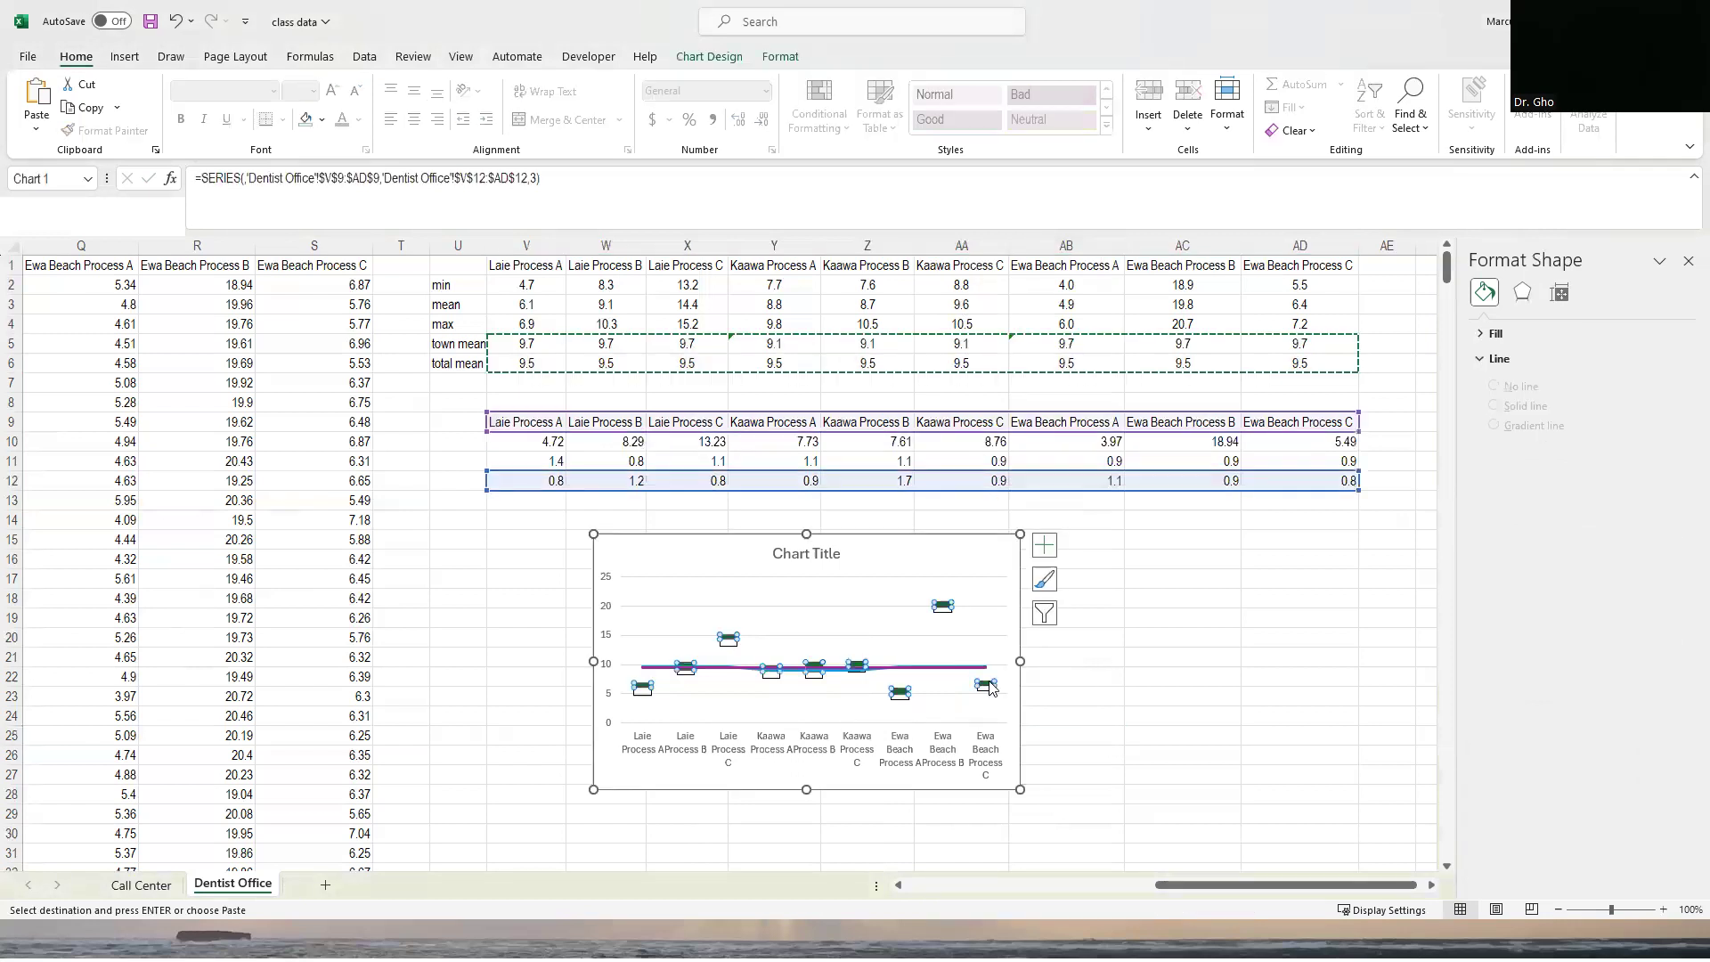
pyautogui.rightClick(991, 685)
pyautogui.click(1014, 628)
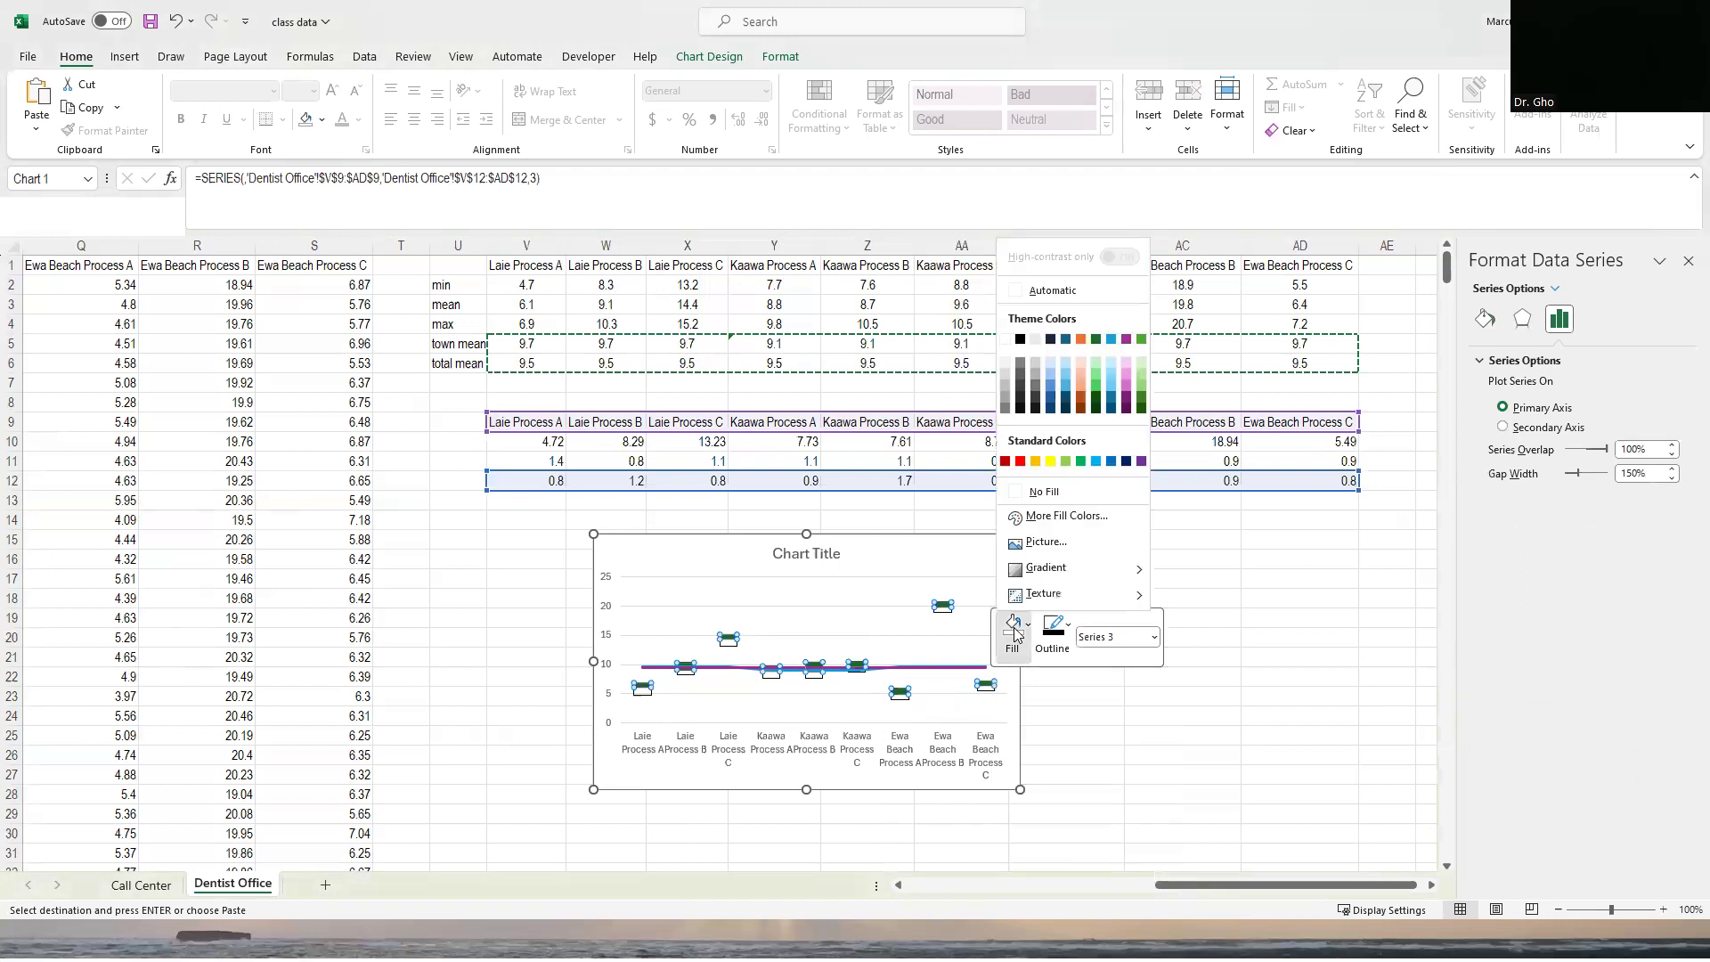
pyautogui.click(1042, 488)
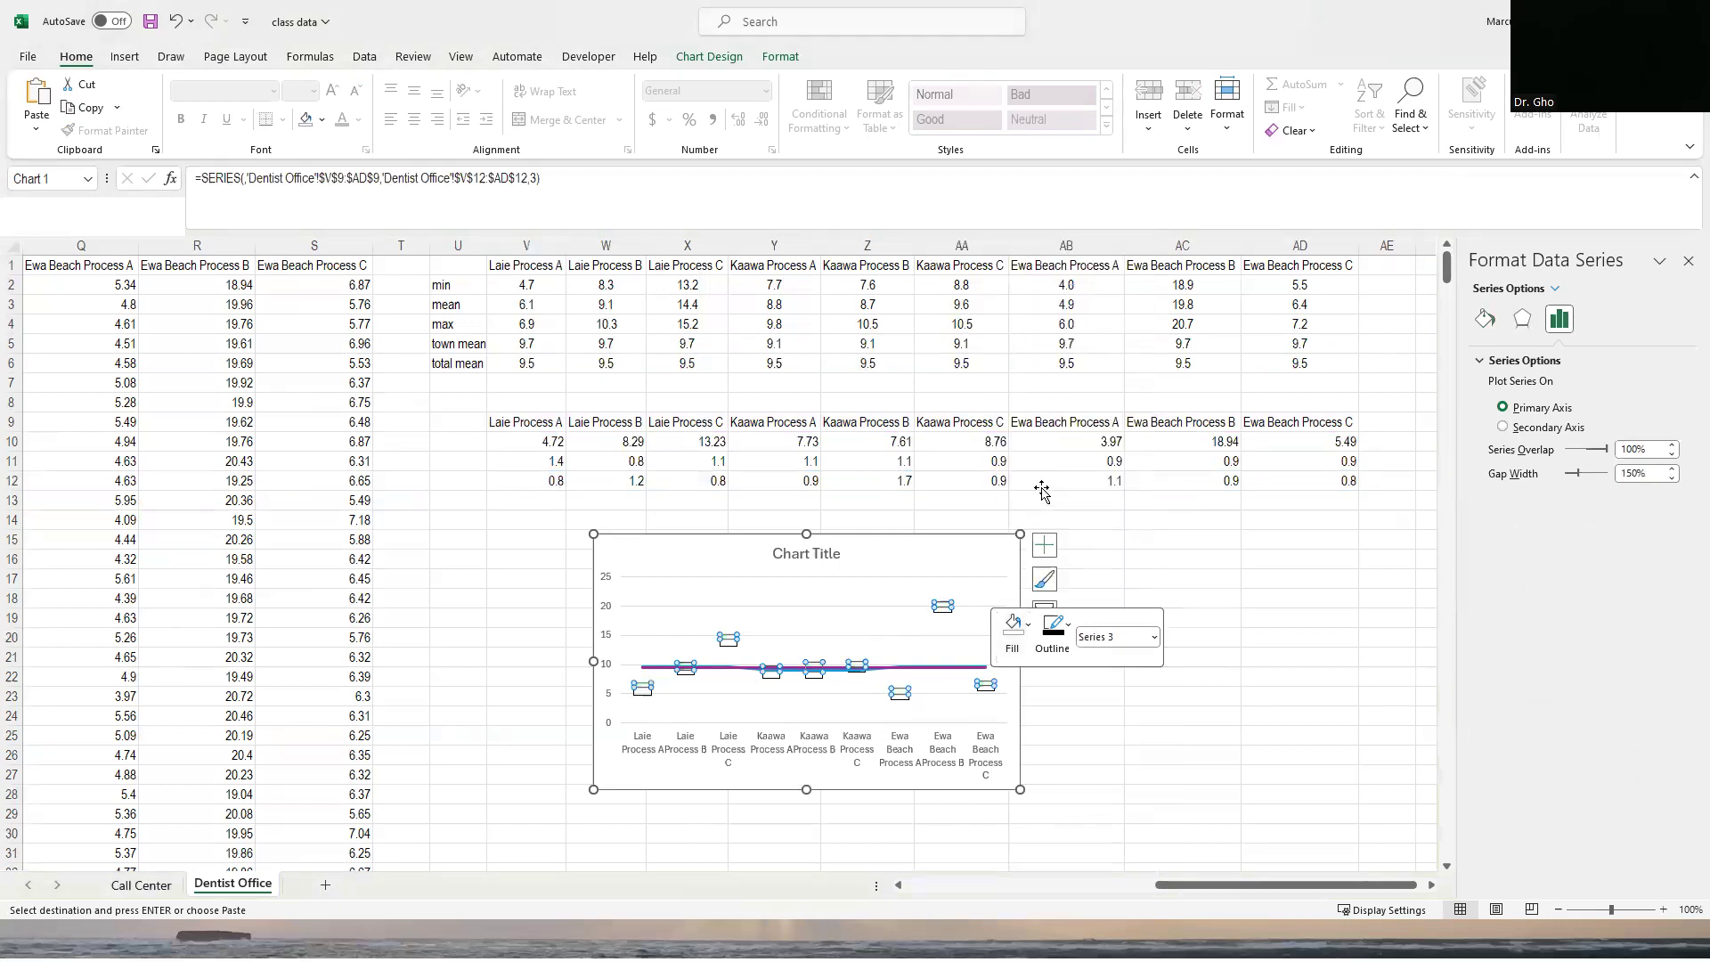
pyautogui.click(1091, 577)
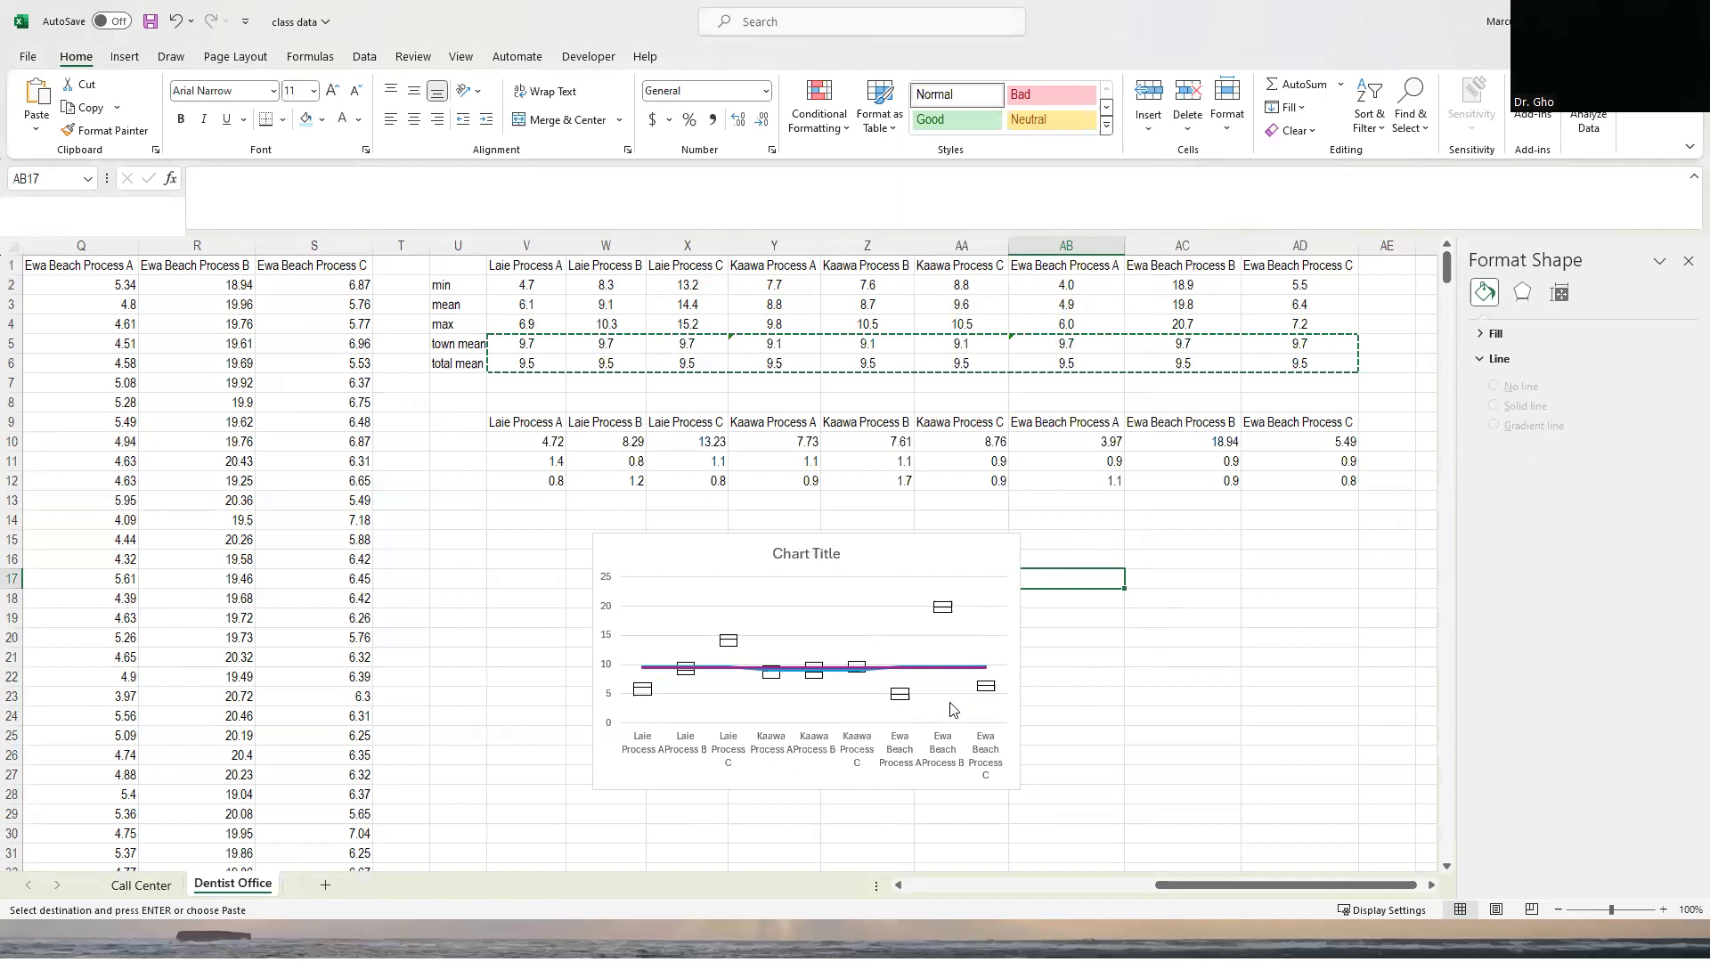
# Remove the chart's horizontal gridlines and enlarge the chart slightly.
pyautogui.click(736, 698)
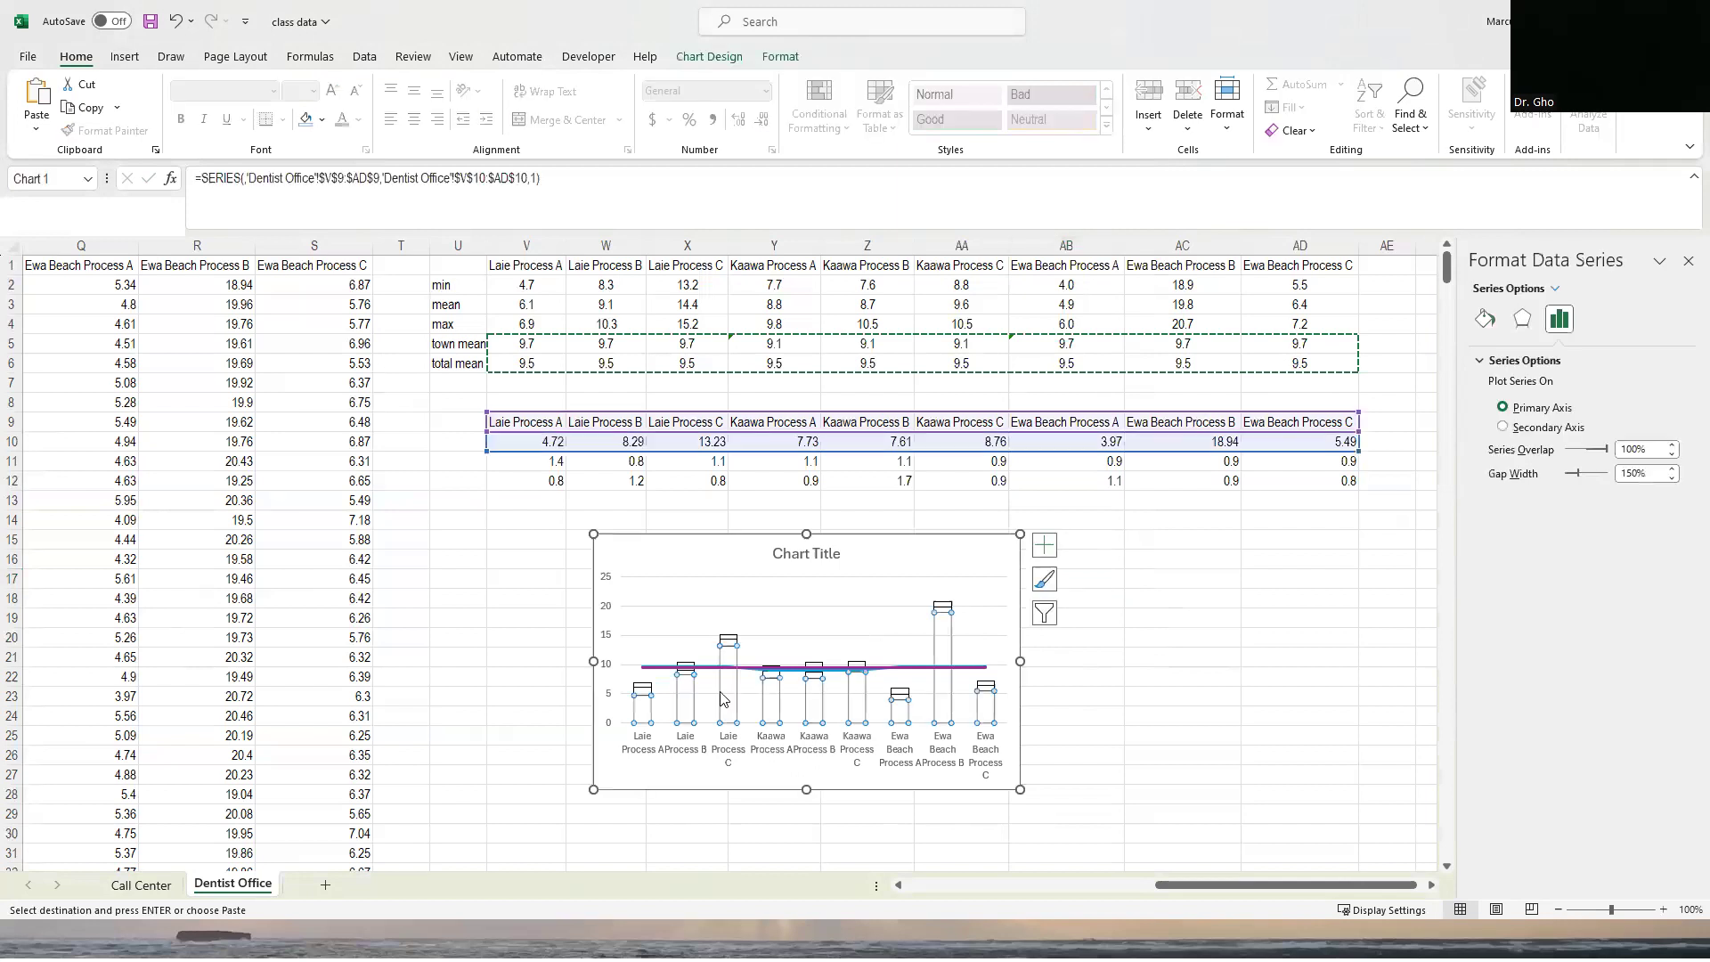
pyautogui.click(709, 696)
pyautogui.press('Escape')
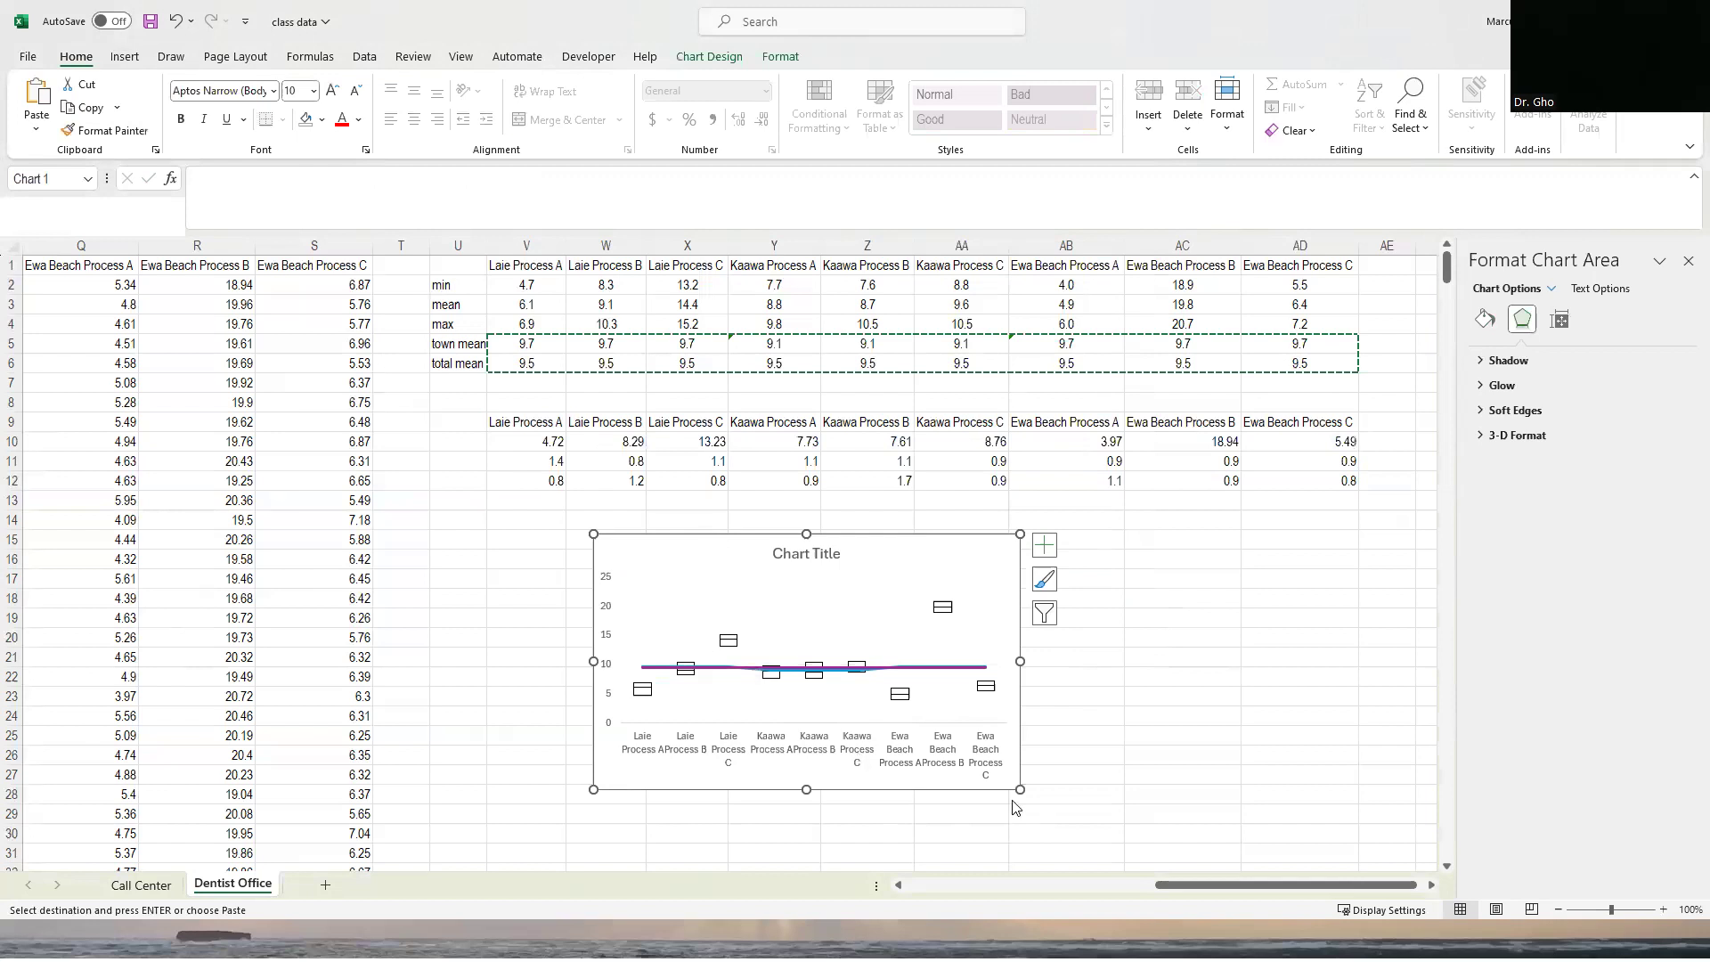
pyautogui.moveTo(1020, 790); pyautogui.dragTo(1059, 815)
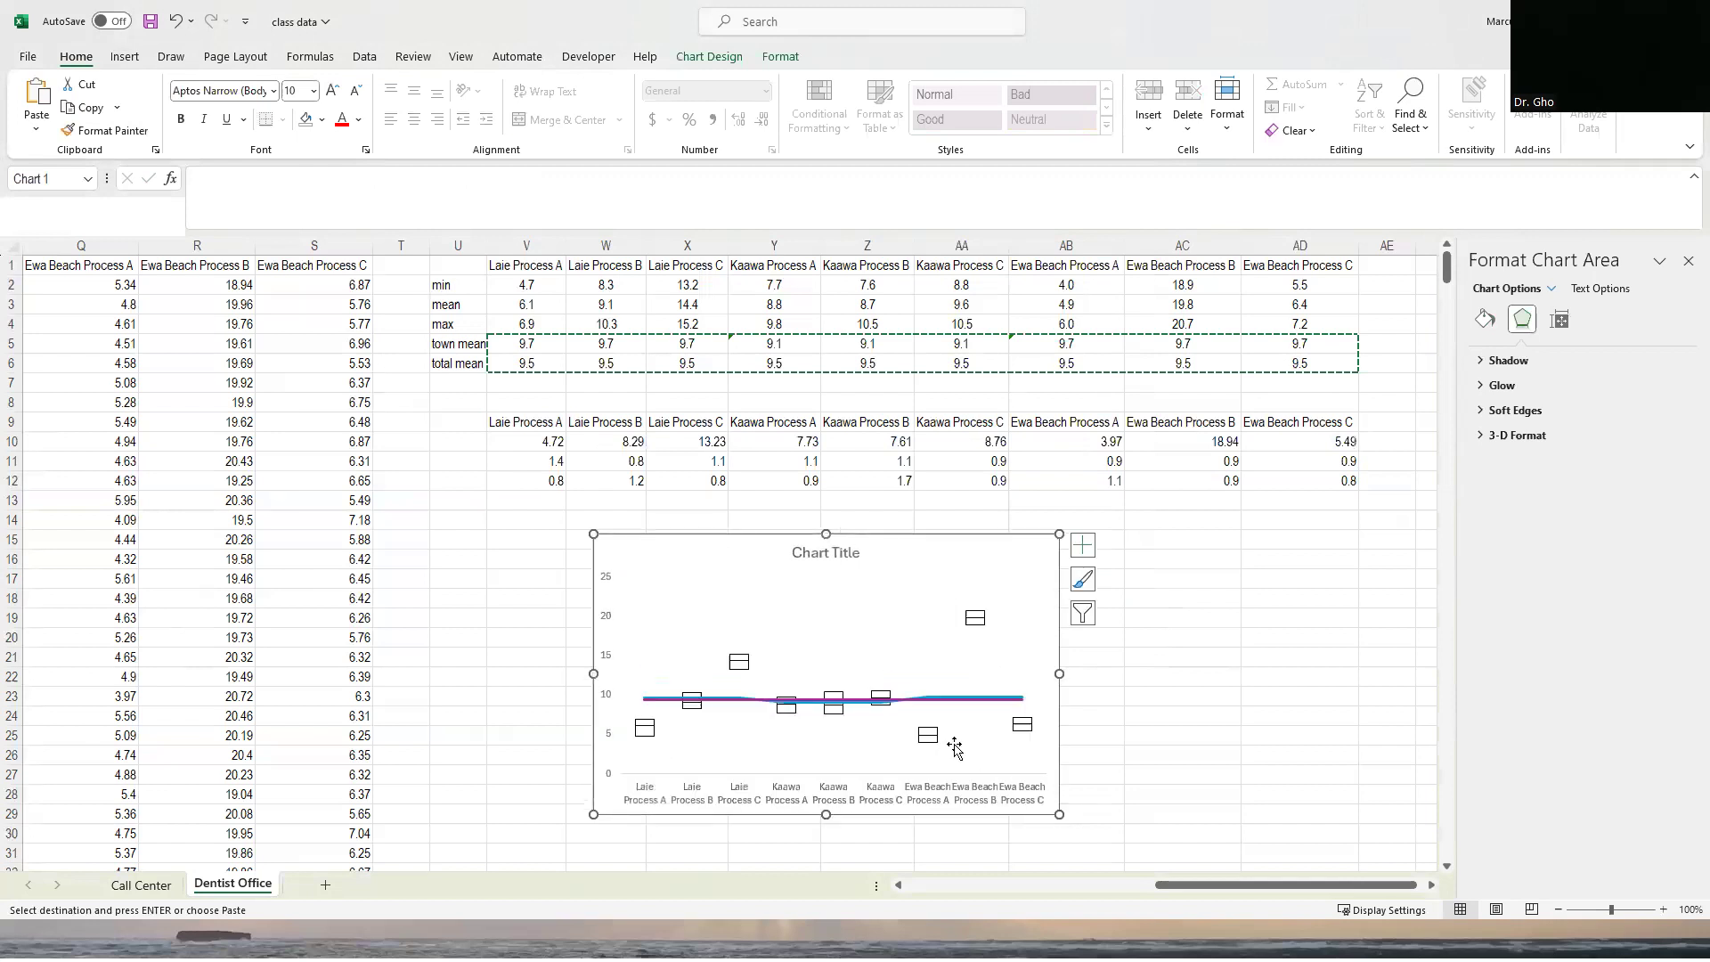
# Set the maximum bound of the chart's vertical axis to 21.
pyautogui.moveTo(1320, 365); pyautogui.dragTo(523, 287)
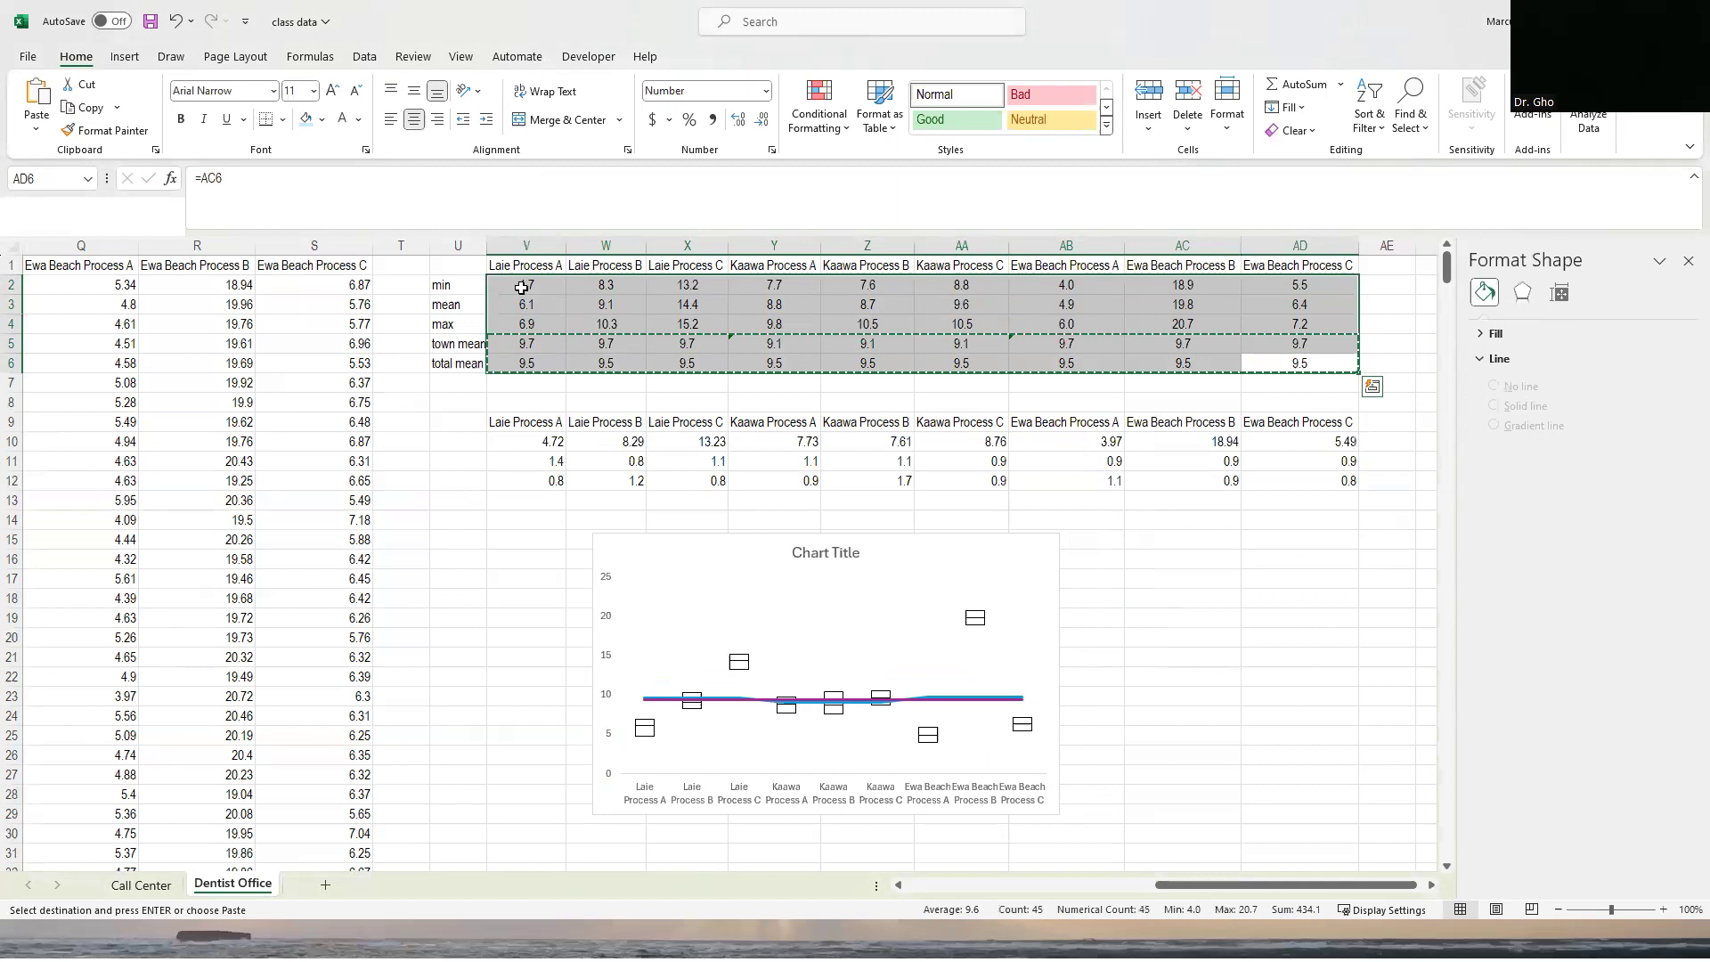
pyautogui.click(606, 618)
pyautogui.rightClick(607, 618)
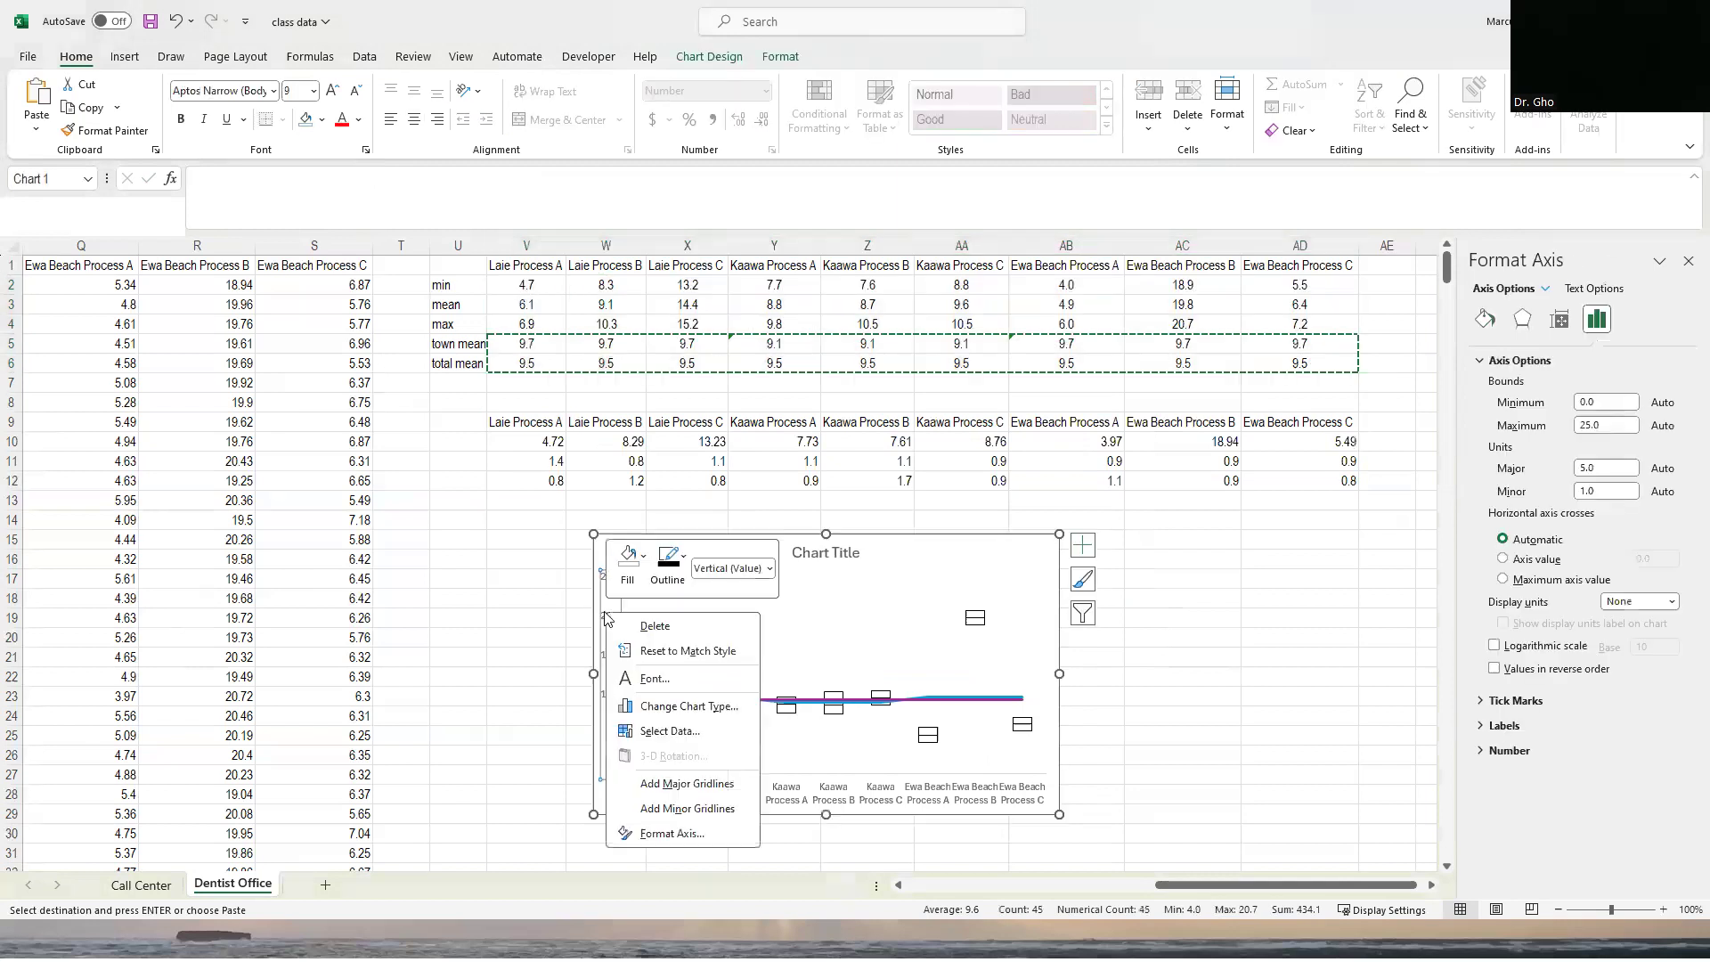
pyautogui.click(1601, 428)
pyautogui.moveTo(1602, 427); pyautogui.dragTo(1538, 422)
pyautogui.write('21')
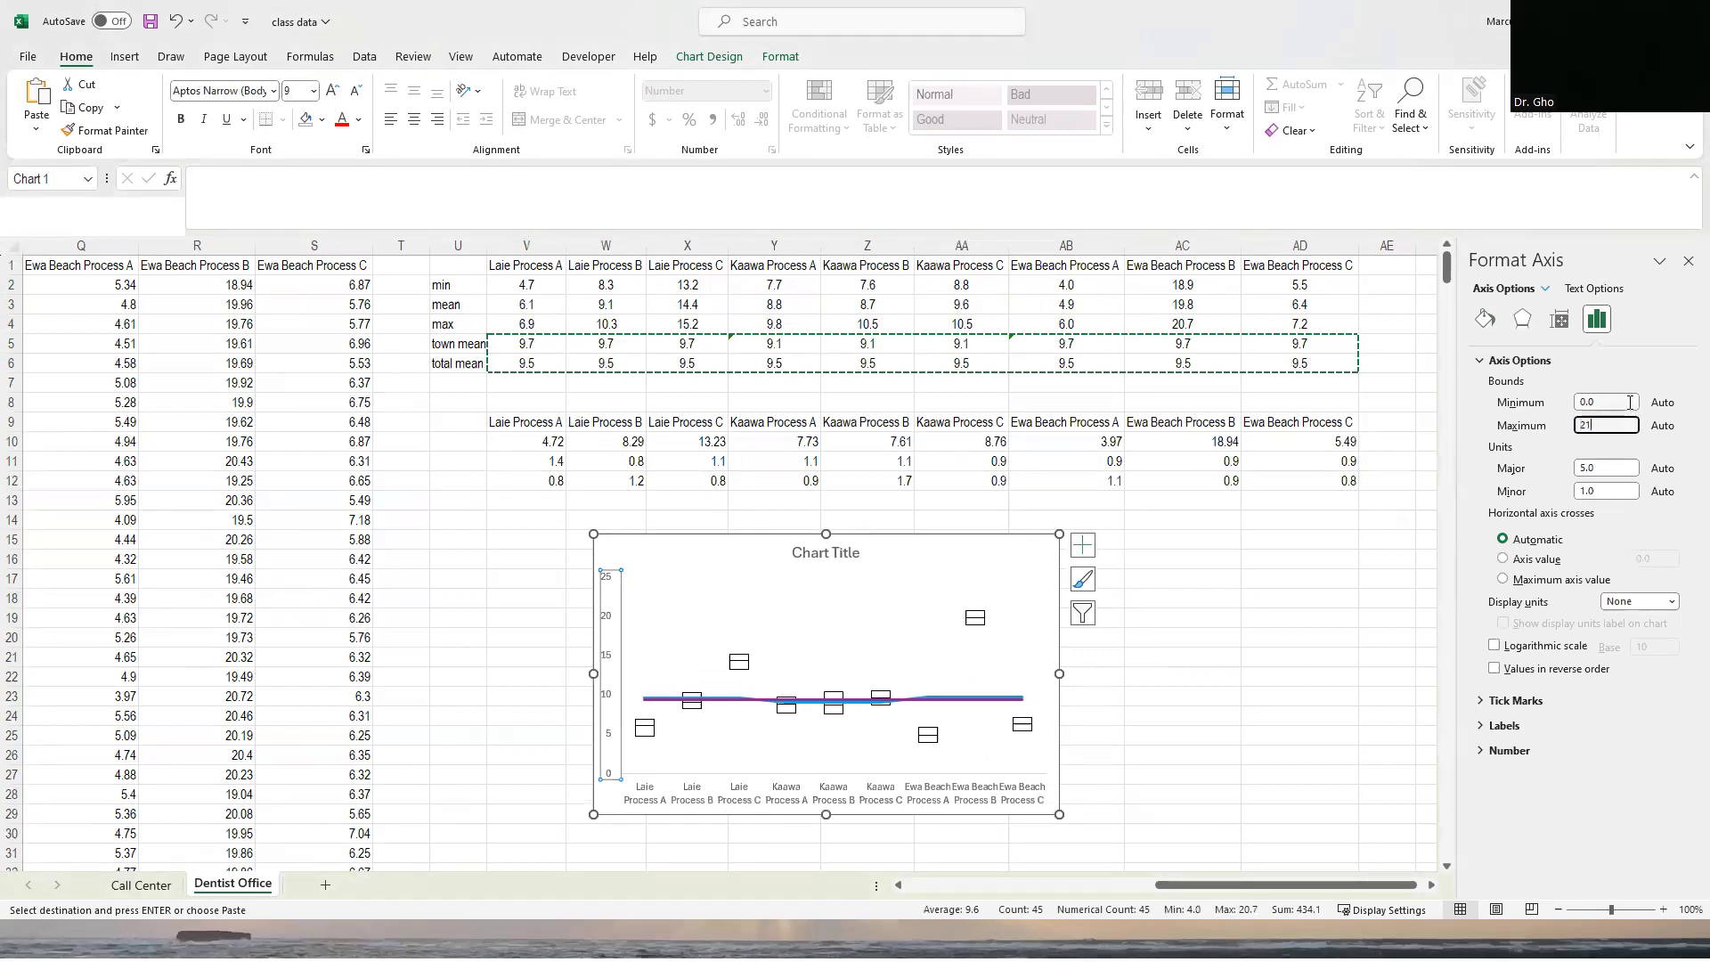
pyautogui.click(1630, 402)
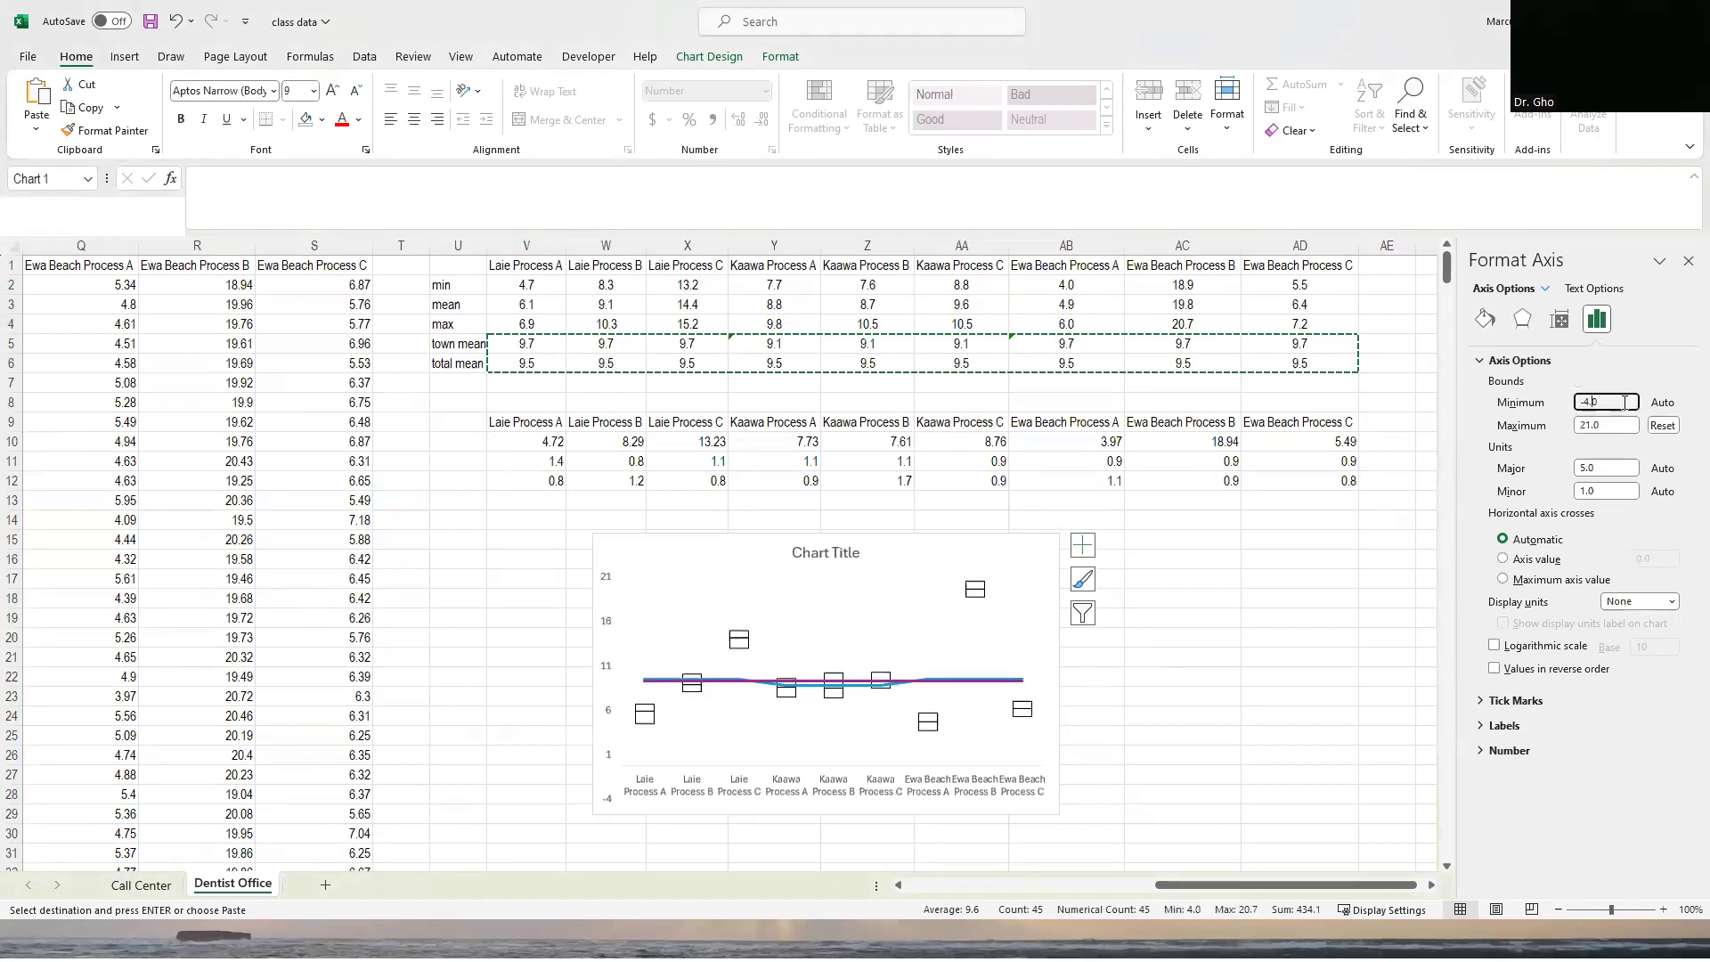
# Make the chart slightly taller, shift it a little, and title it "Dentist Offices".
pyautogui.moveTo(821, 815); pyautogui.dragTo(821, 839)
pyautogui.moveTo(866, 528)
pyautogui.mouseDown()
pyautogui.moveTo(858, 511)
pyautogui.moveTo(857, 537)
pyautogui.mouseUp()
pyautogui.click(810, 535)
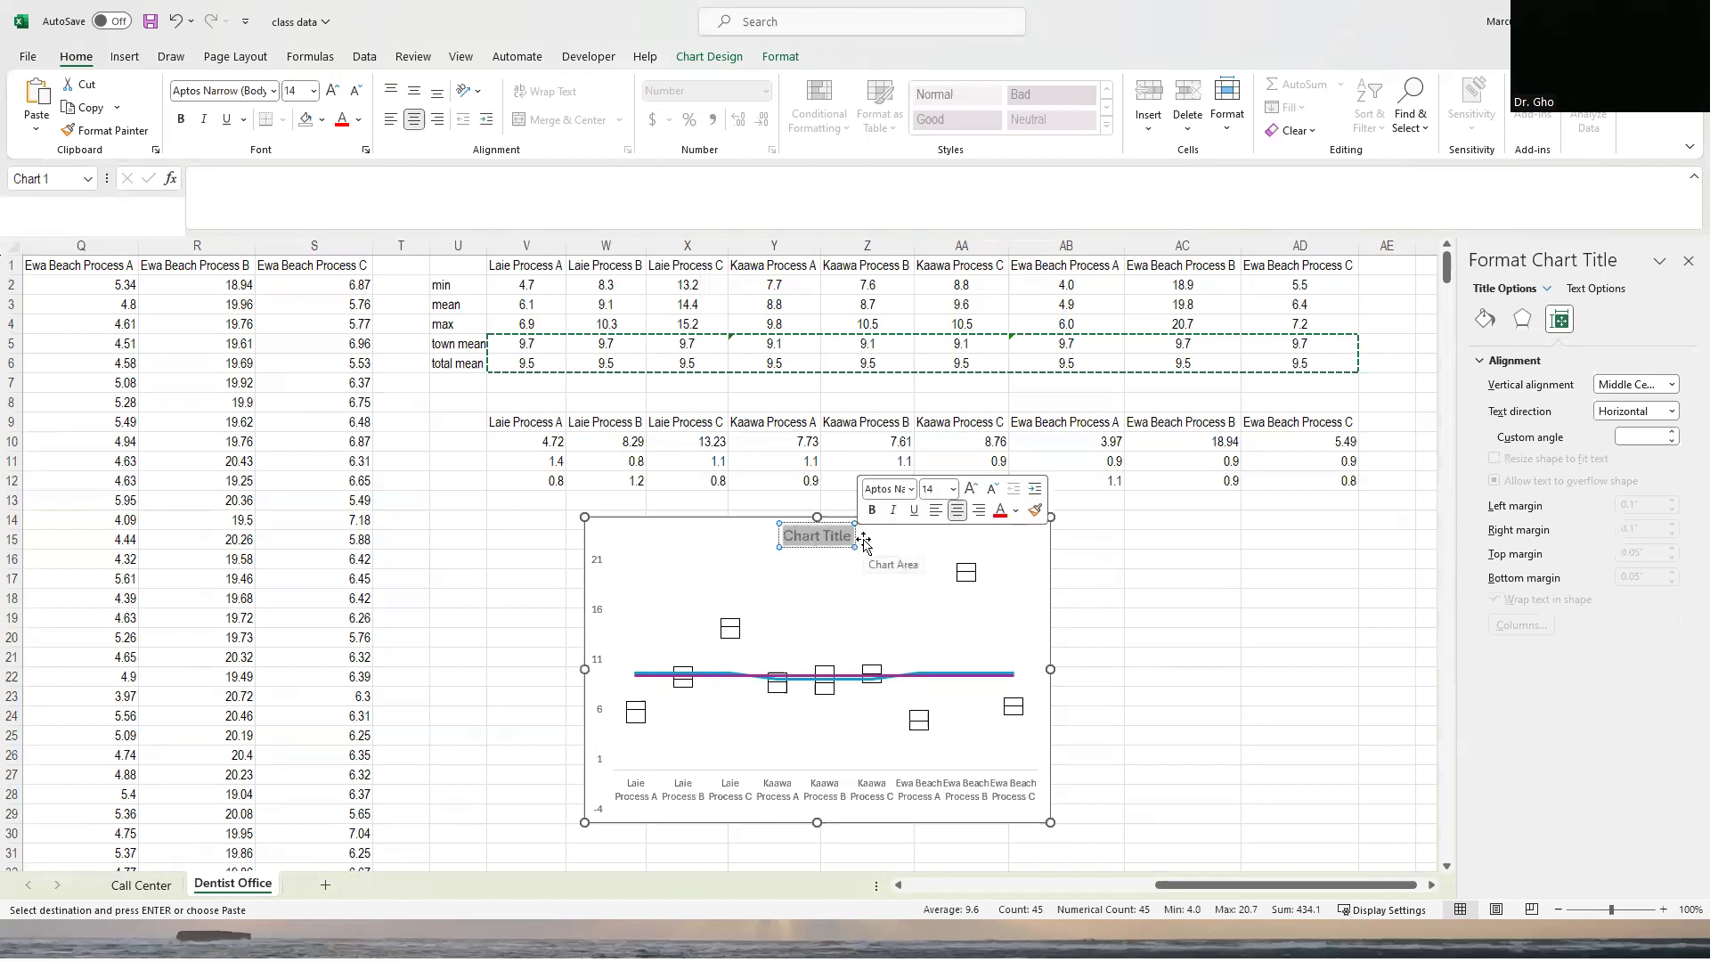
pyautogui.write('Dentist Offices')
pyautogui.click(745, 522)
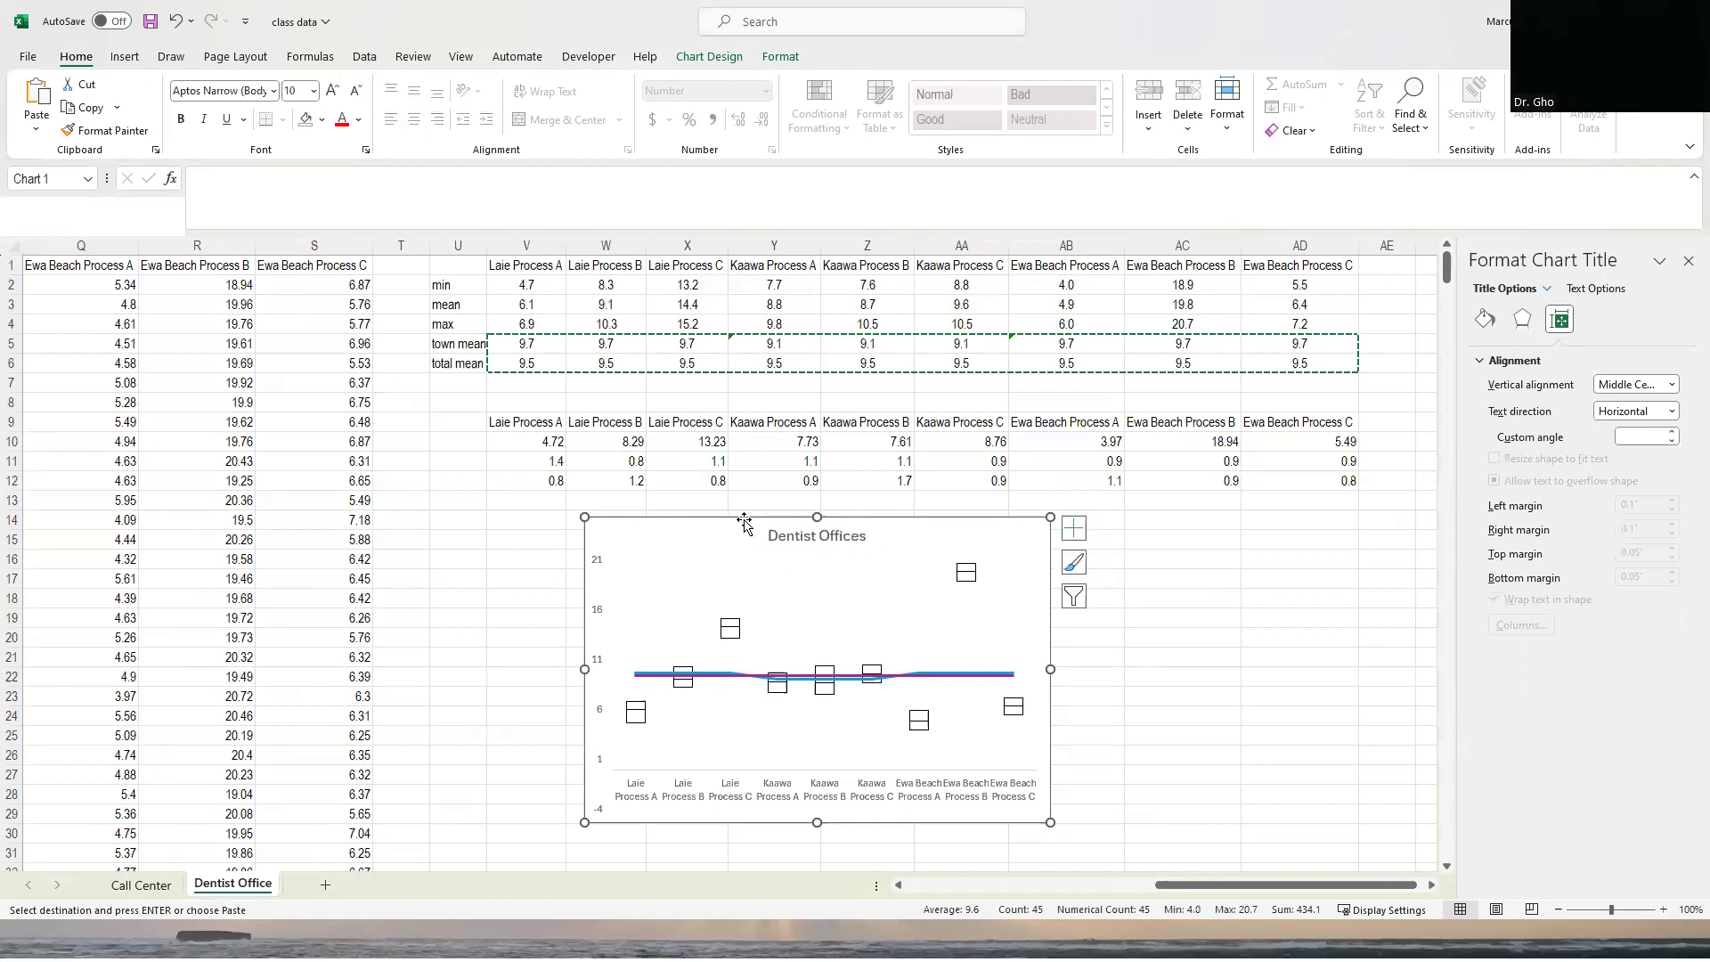
# Add primary major vertical gridlines to the Dentist Offices chart.
pyautogui.click(713, 57)
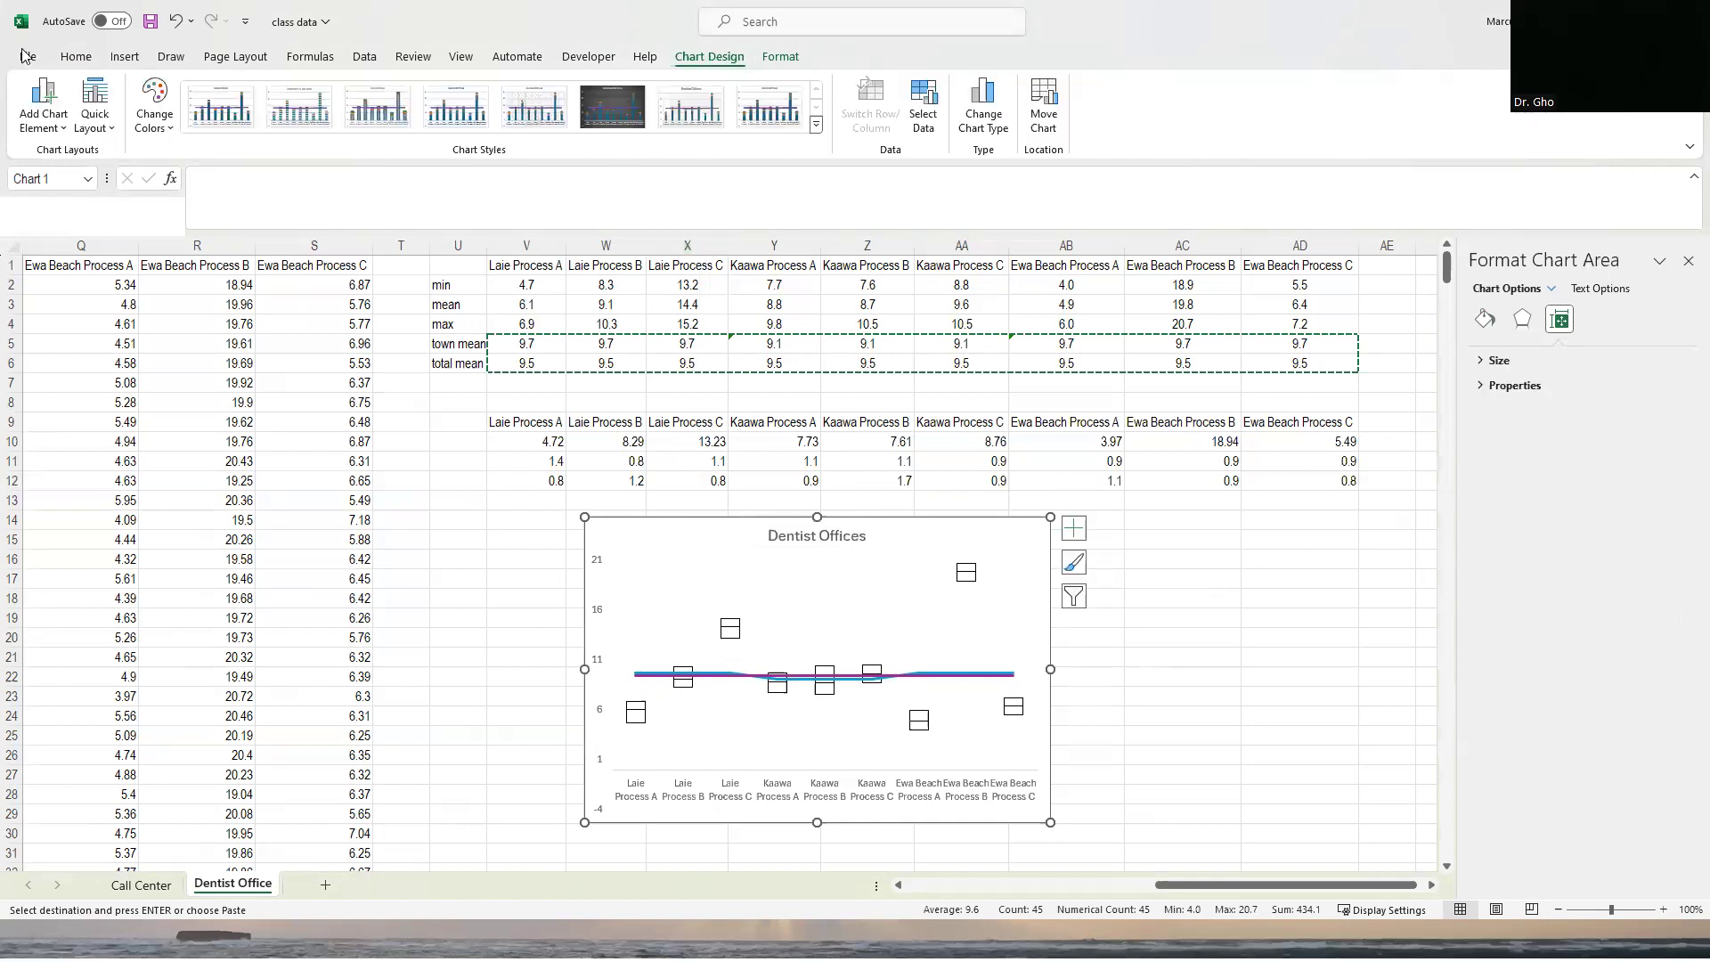
pyautogui.click(43, 103)
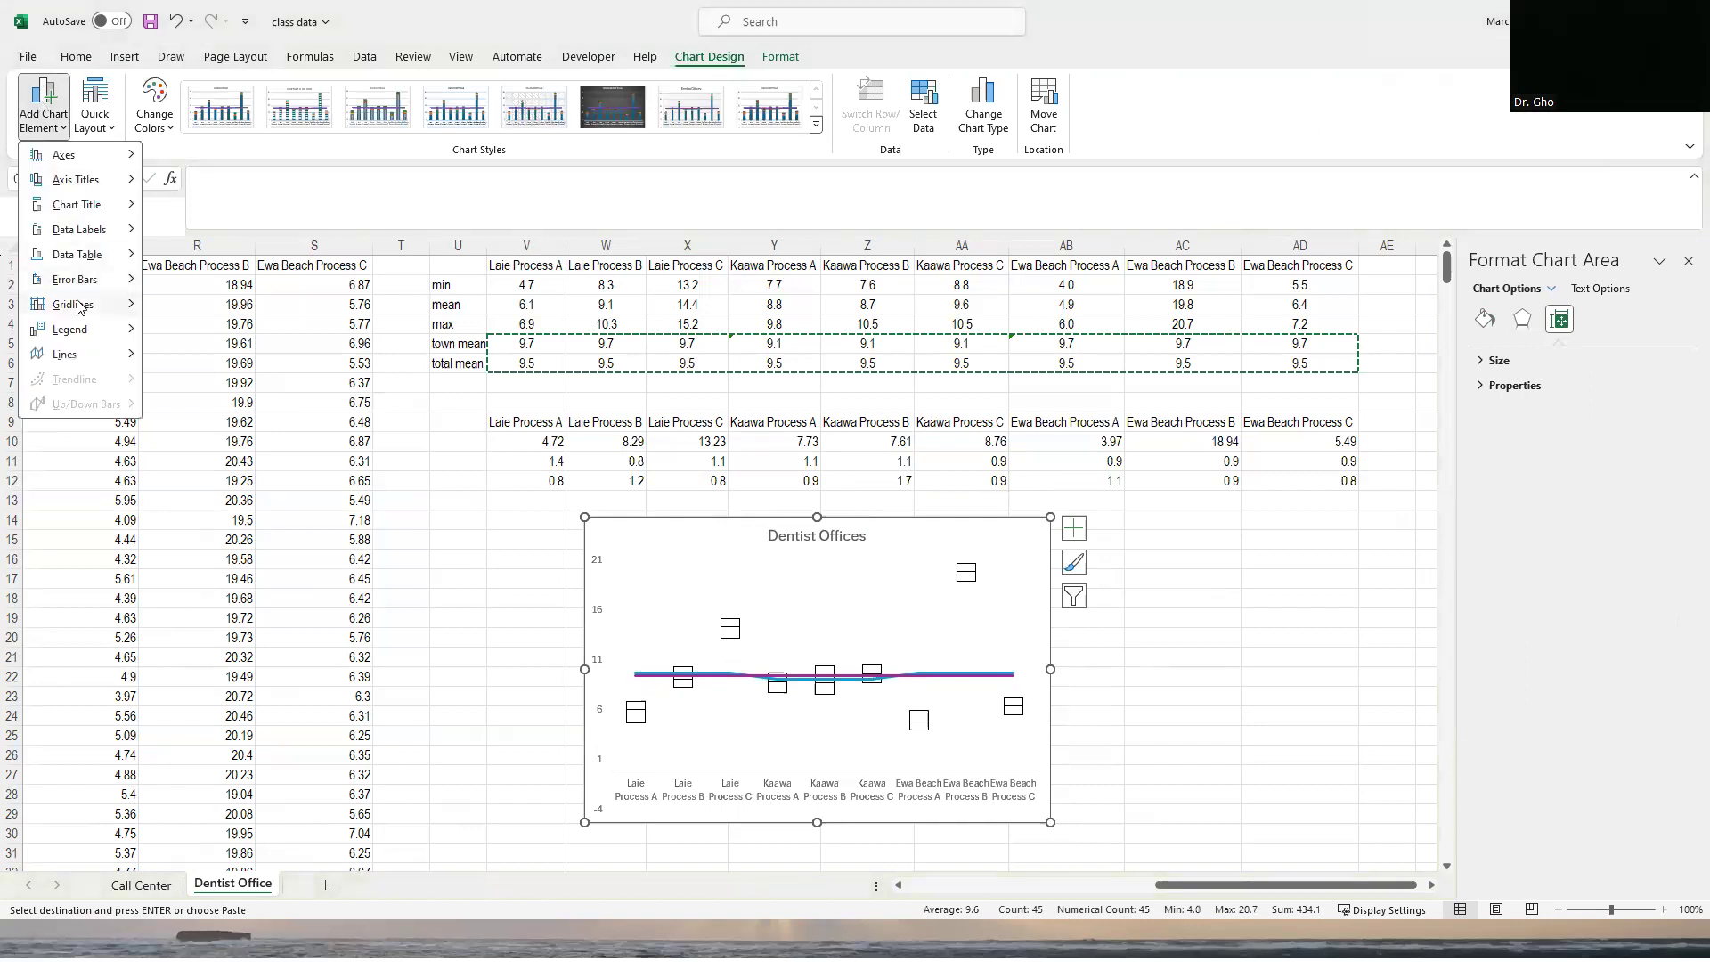
pyautogui.moveTo(80, 307)
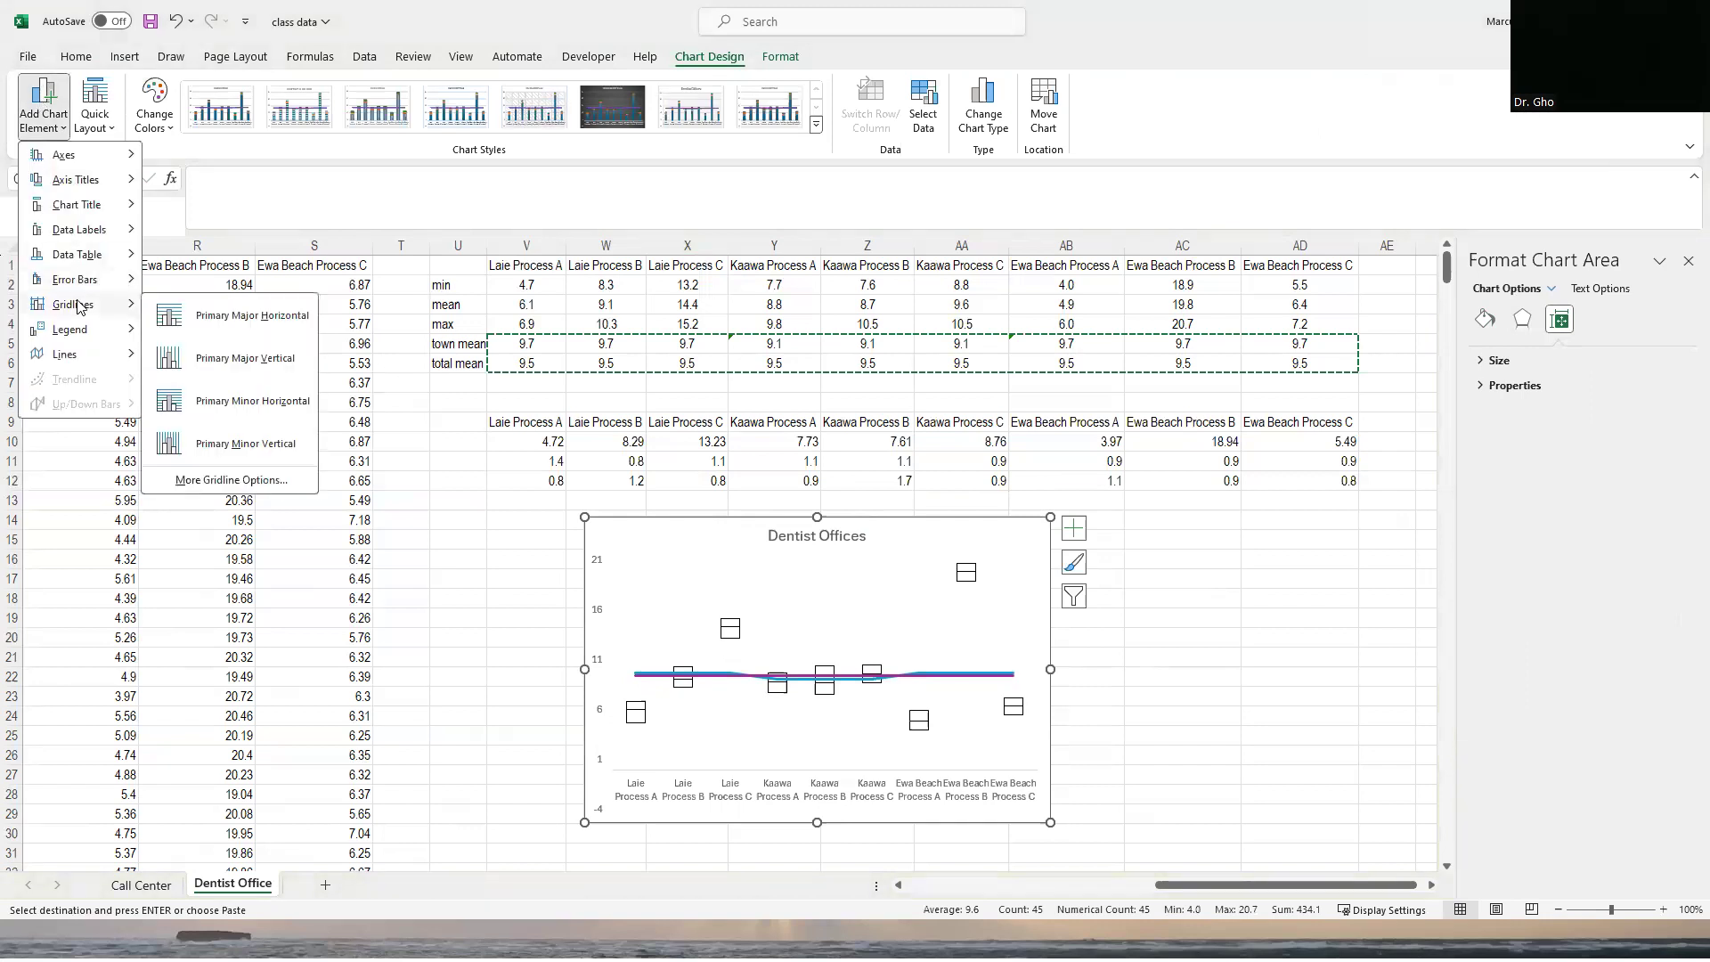
pyautogui.click(245, 358)
# Look through the line, shadow, glow and soft edges settings of the vertical gridlines.
pyautogui.click(849, 621)
pyautogui.rightClick(849, 621)
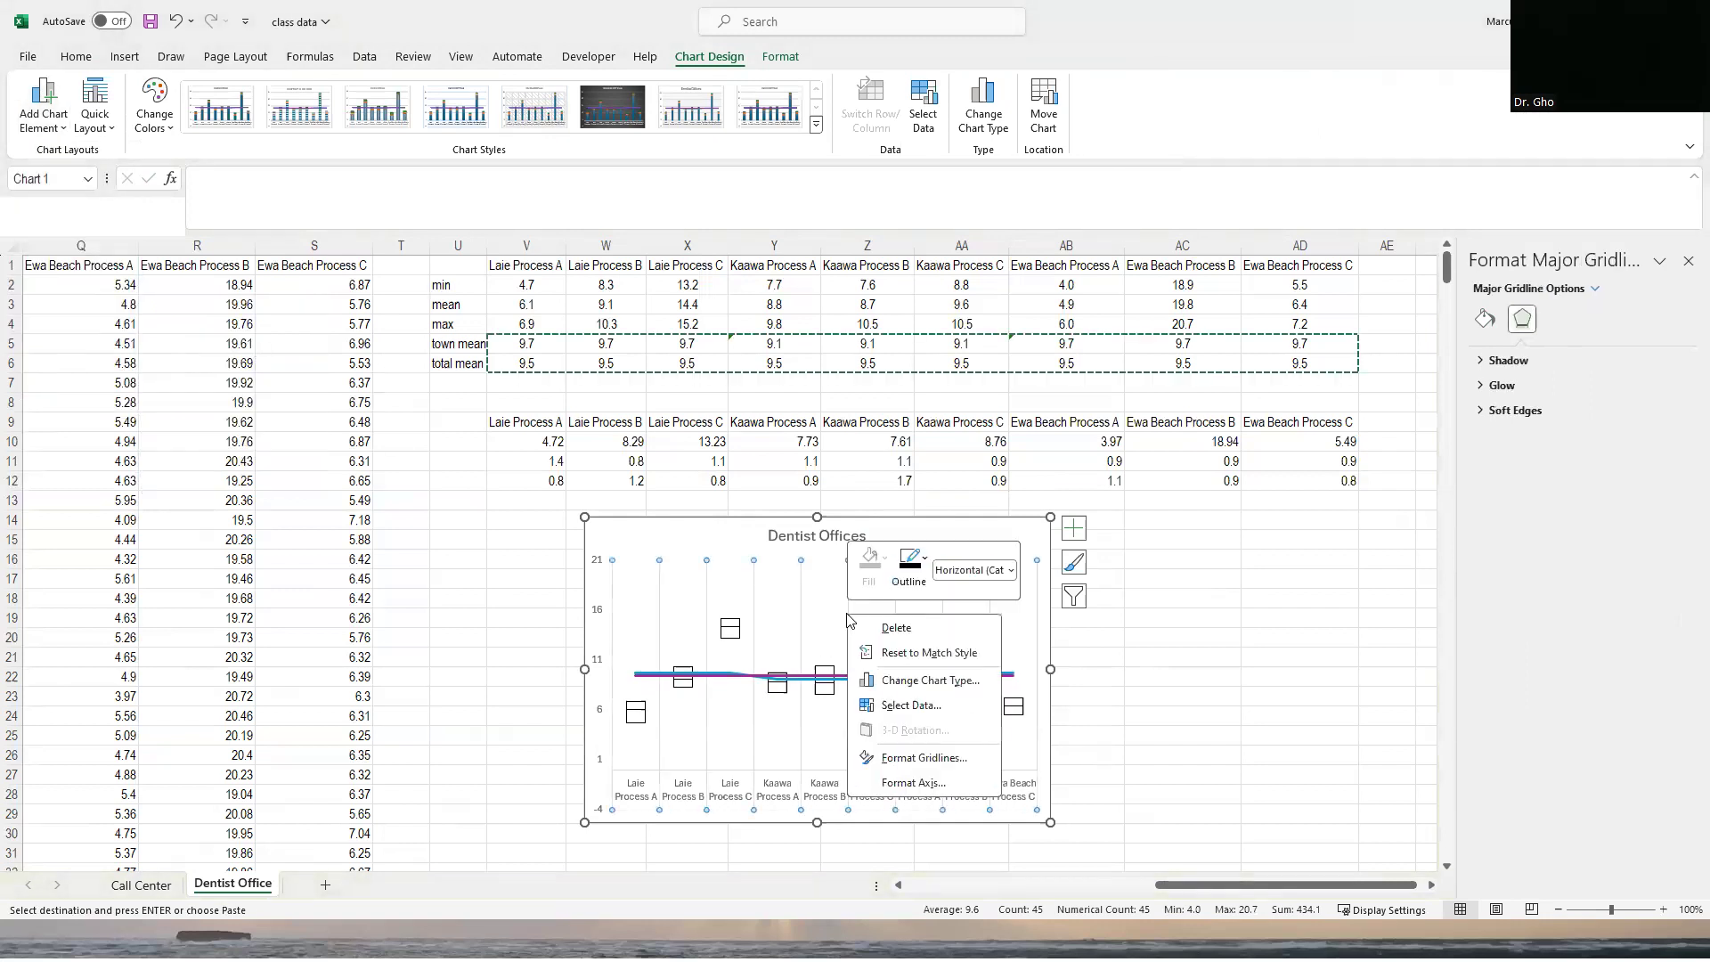
pyautogui.click(921, 758)
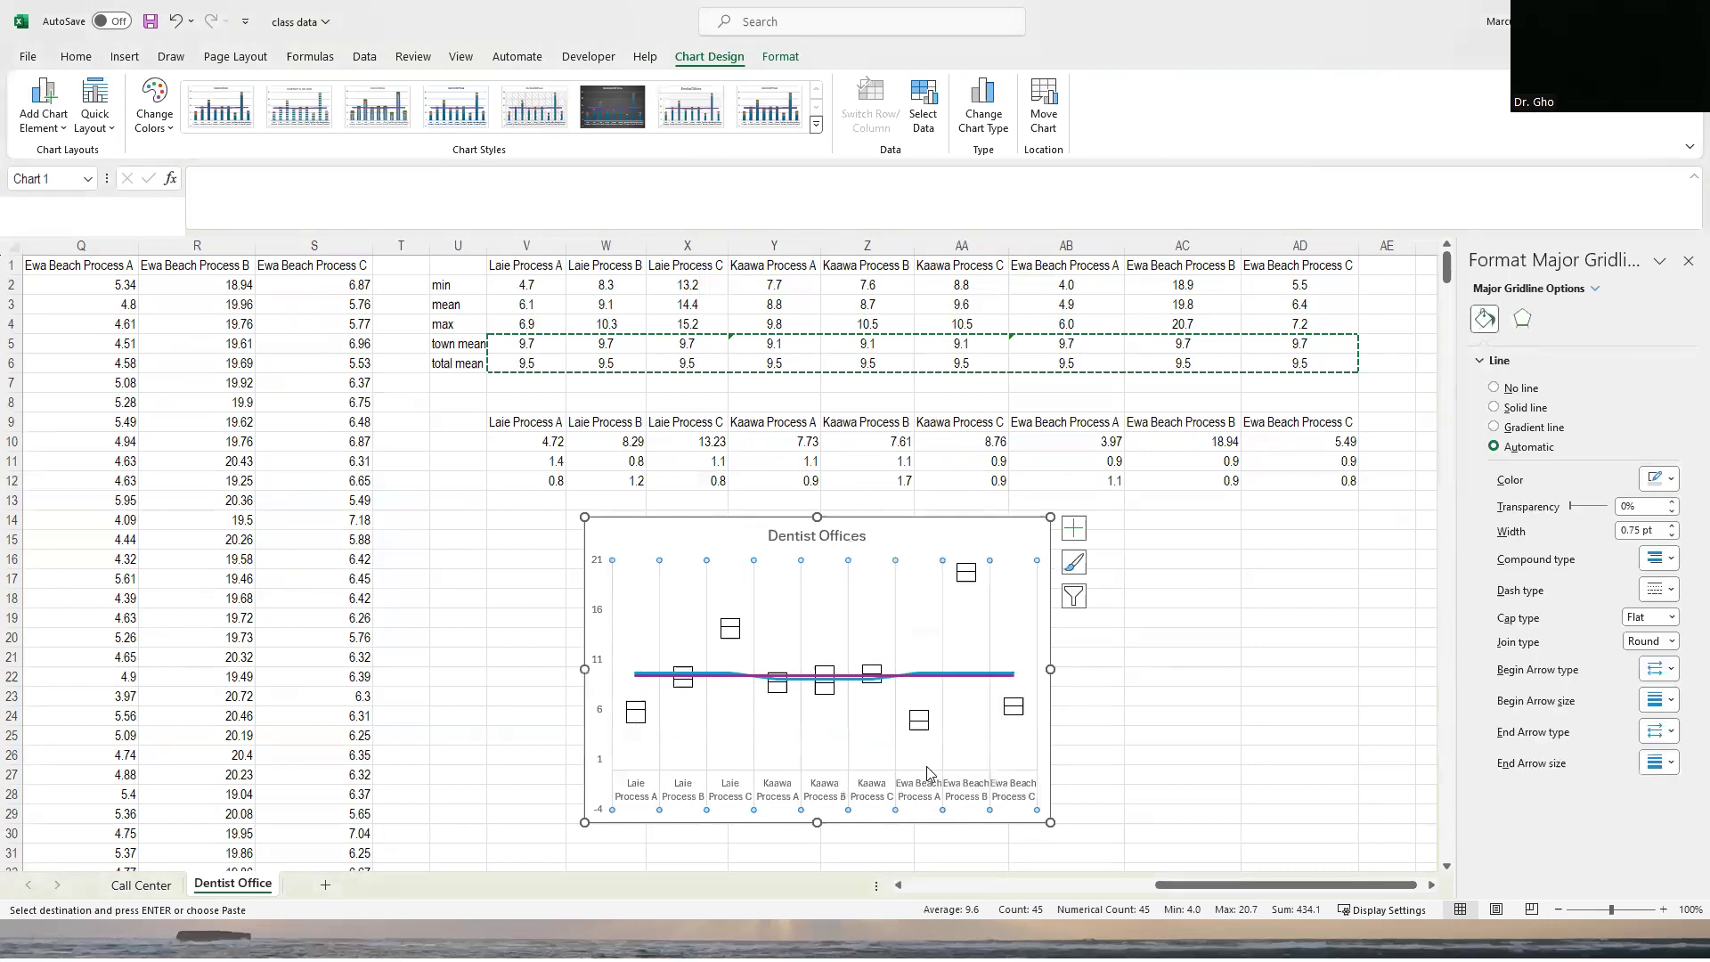
pyautogui.click(1523, 318)
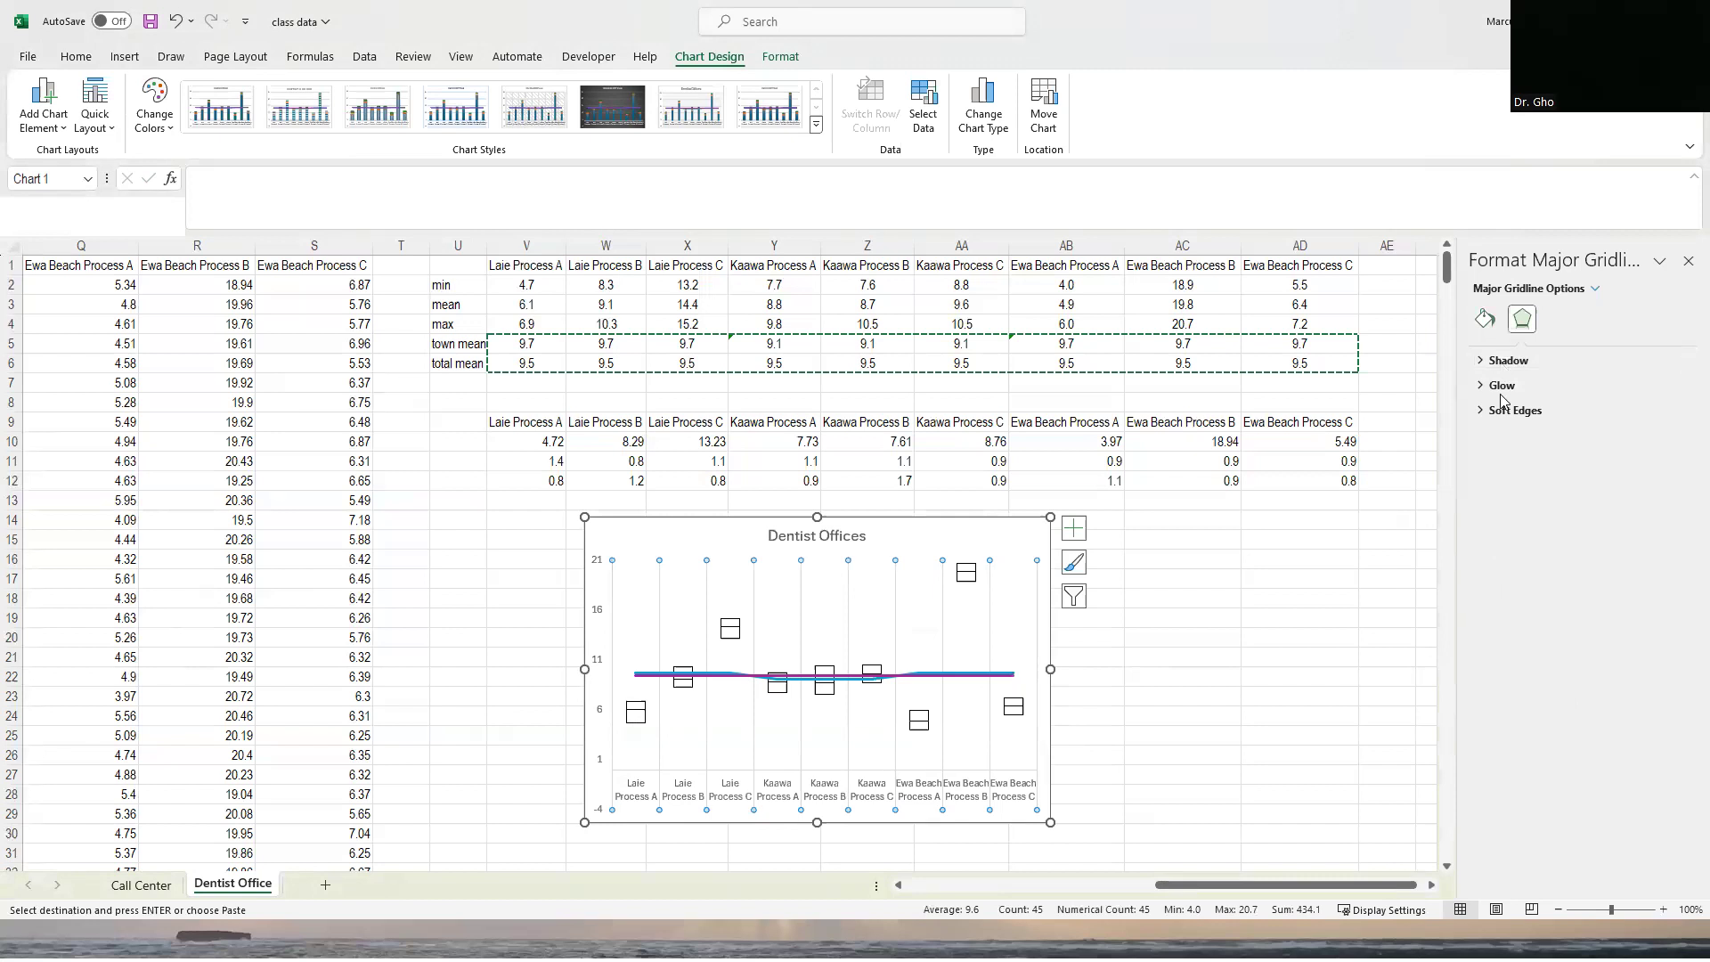
pyautogui.click(1485, 319)
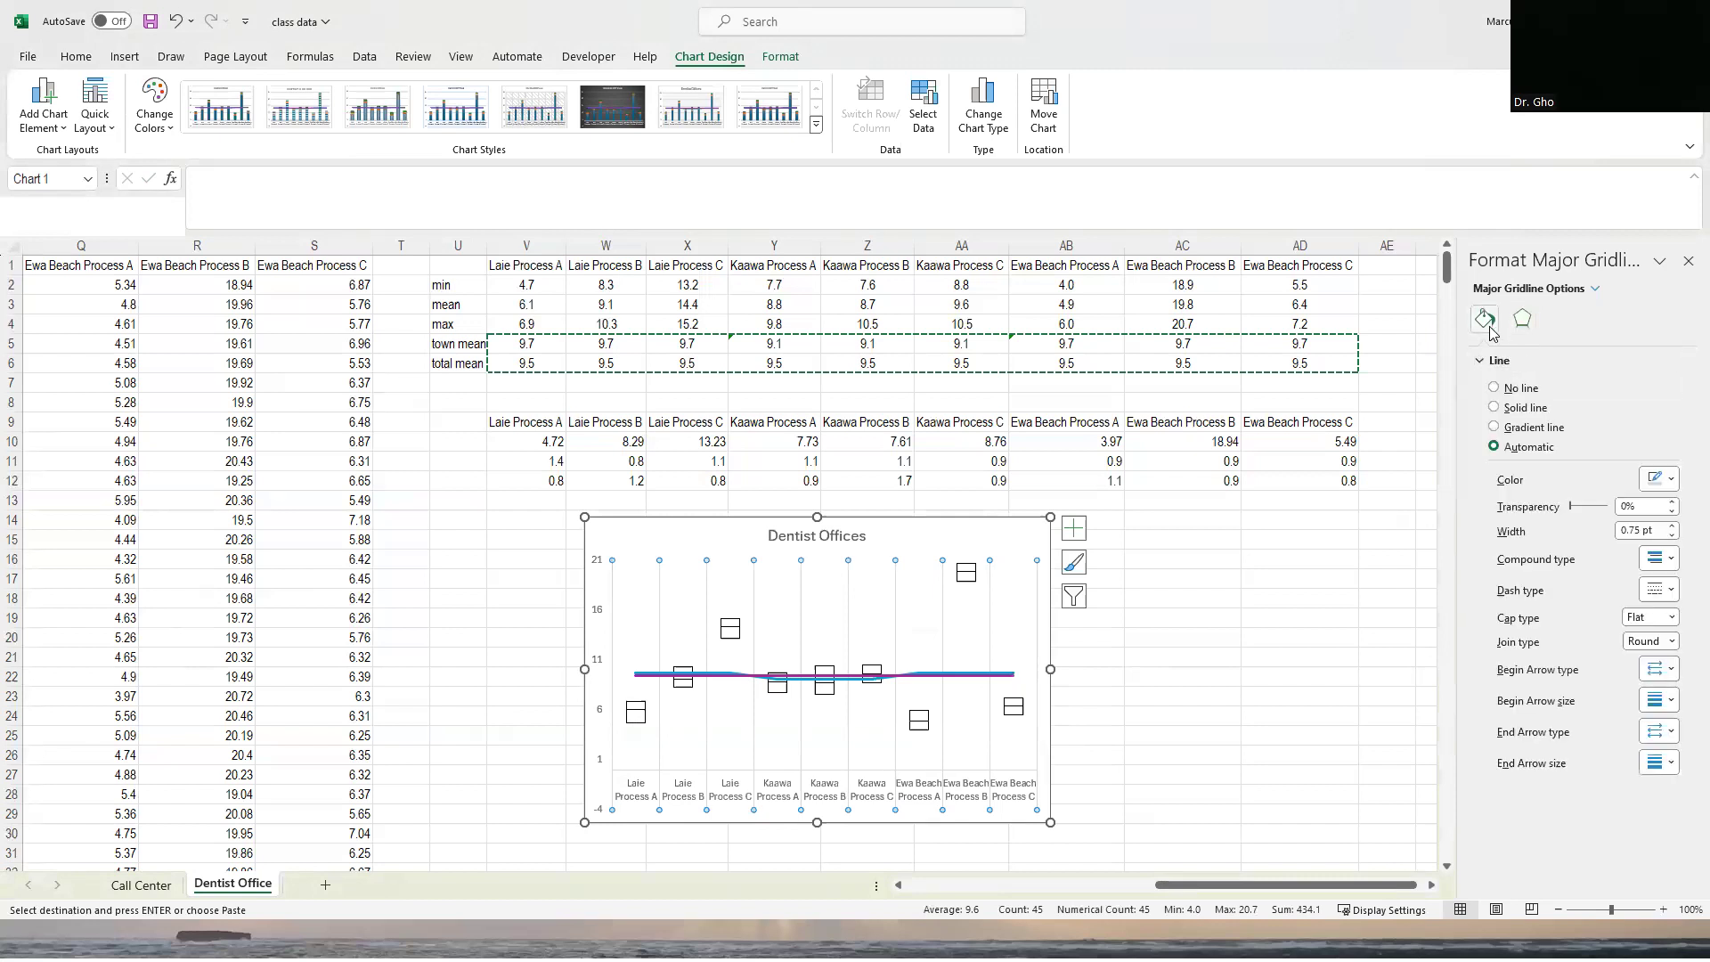
pyautogui.click(1522, 319)
pyautogui.click(1509, 361)
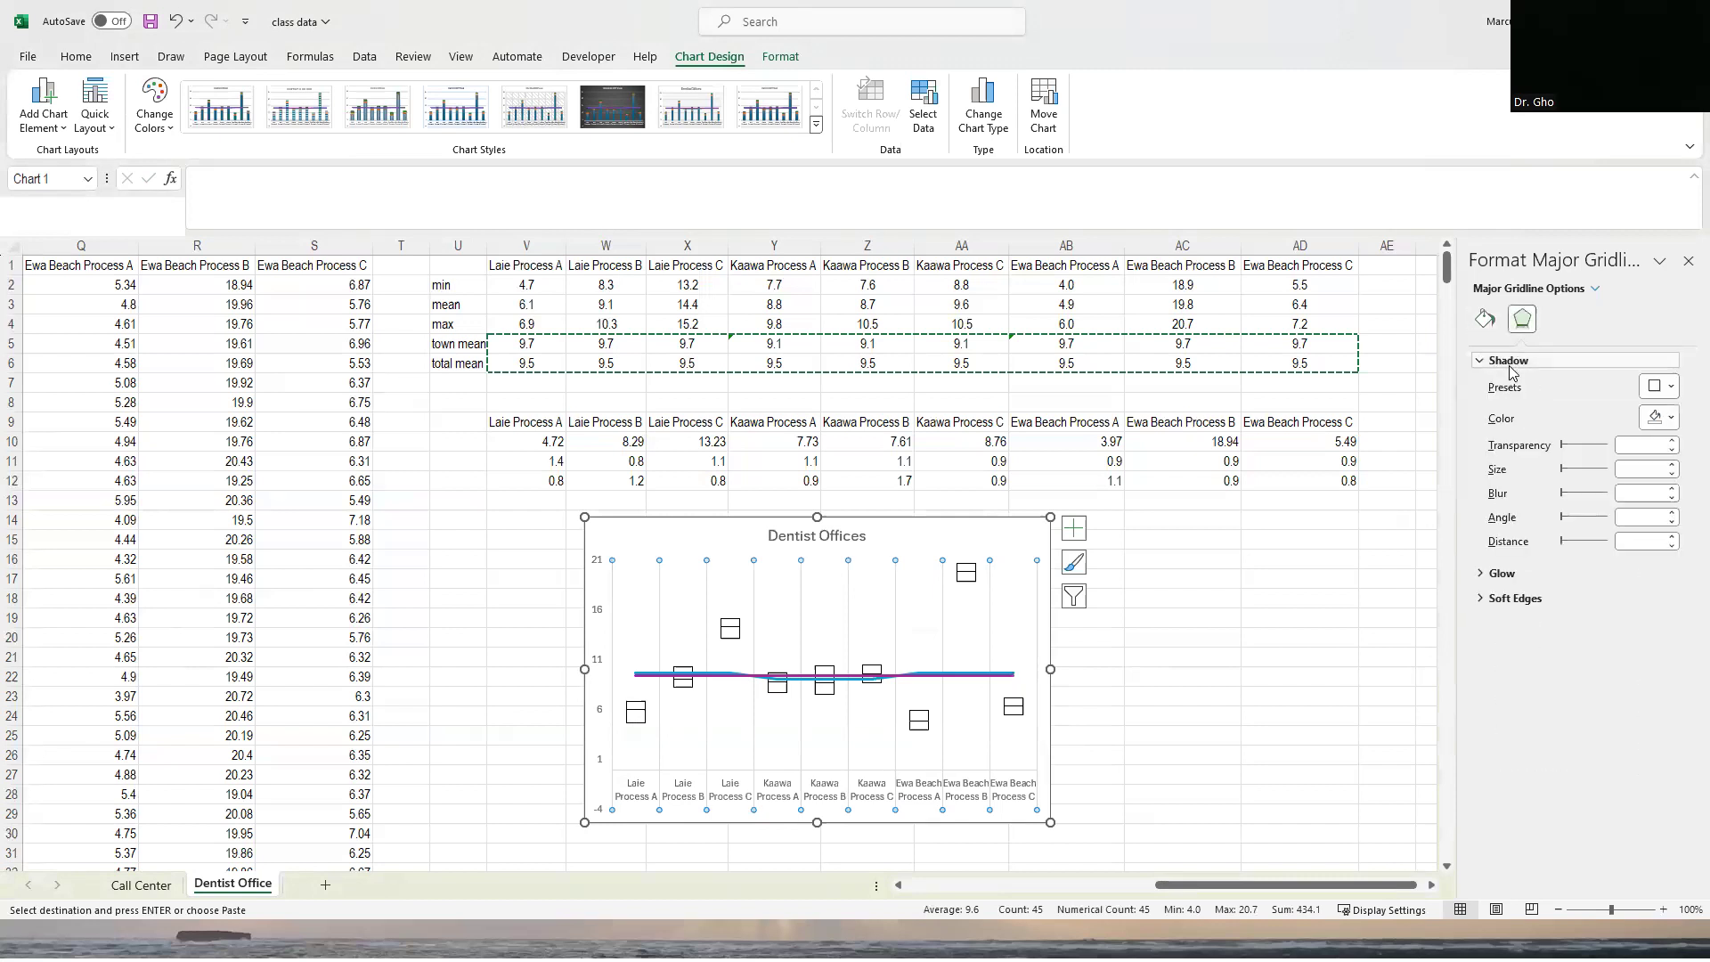
pyautogui.click(1510, 364)
pyautogui.click(1505, 384)
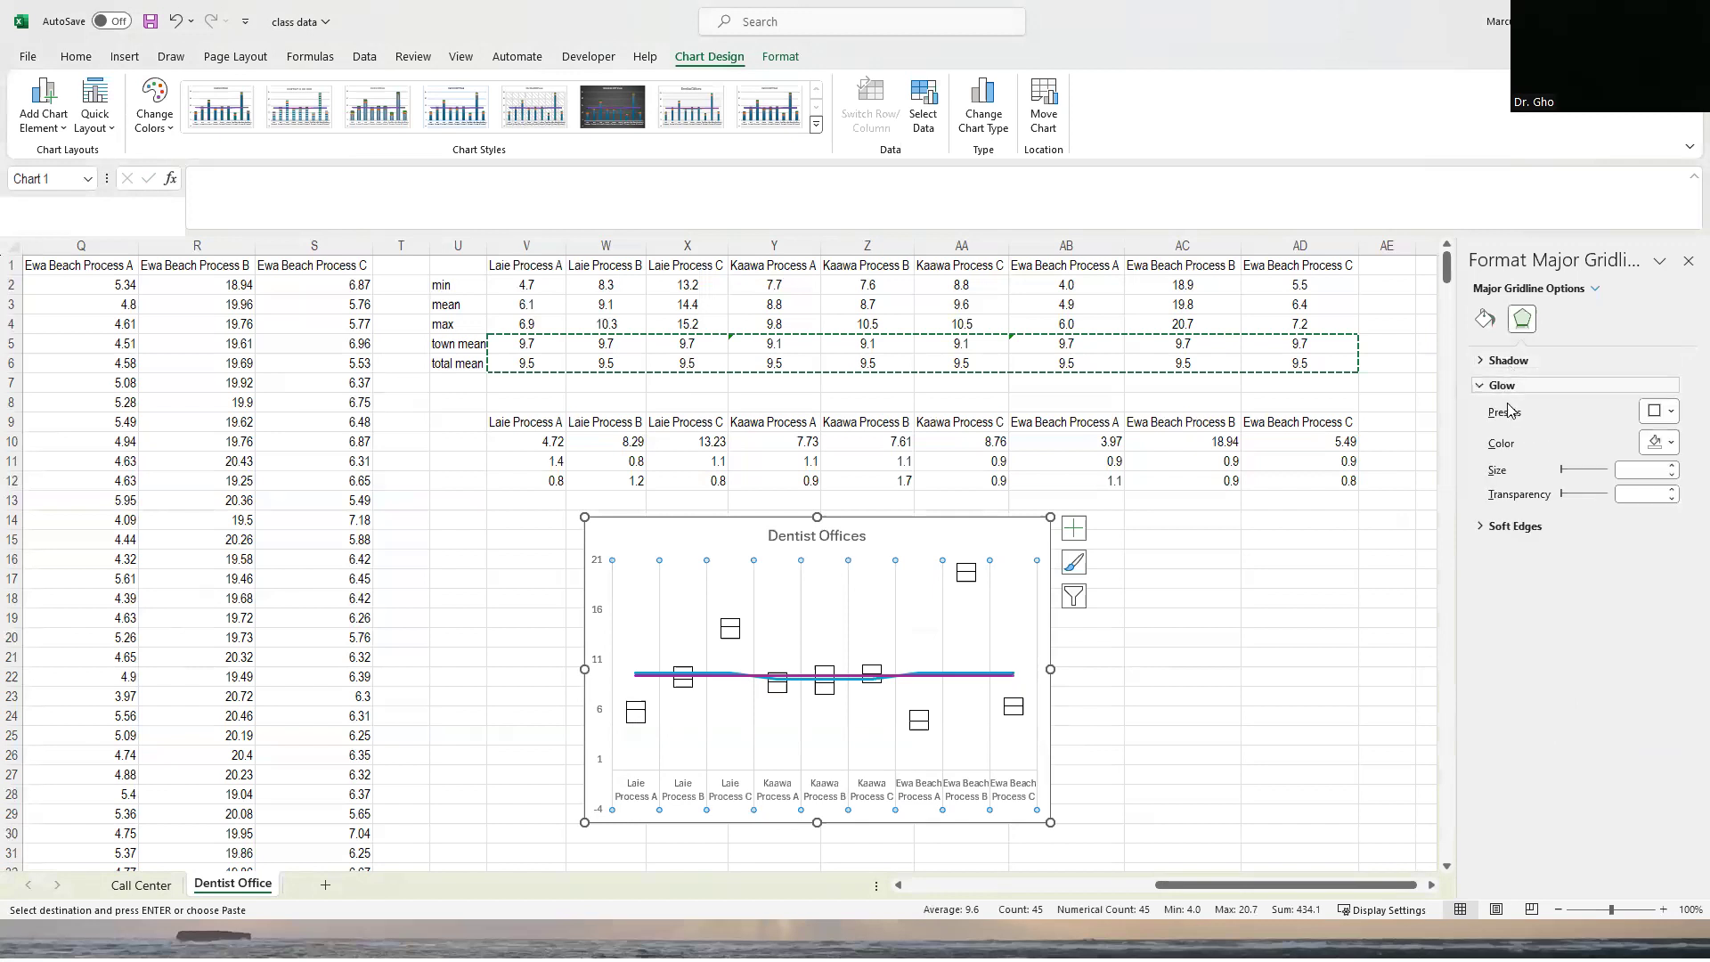
pyautogui.click(1514, 526)
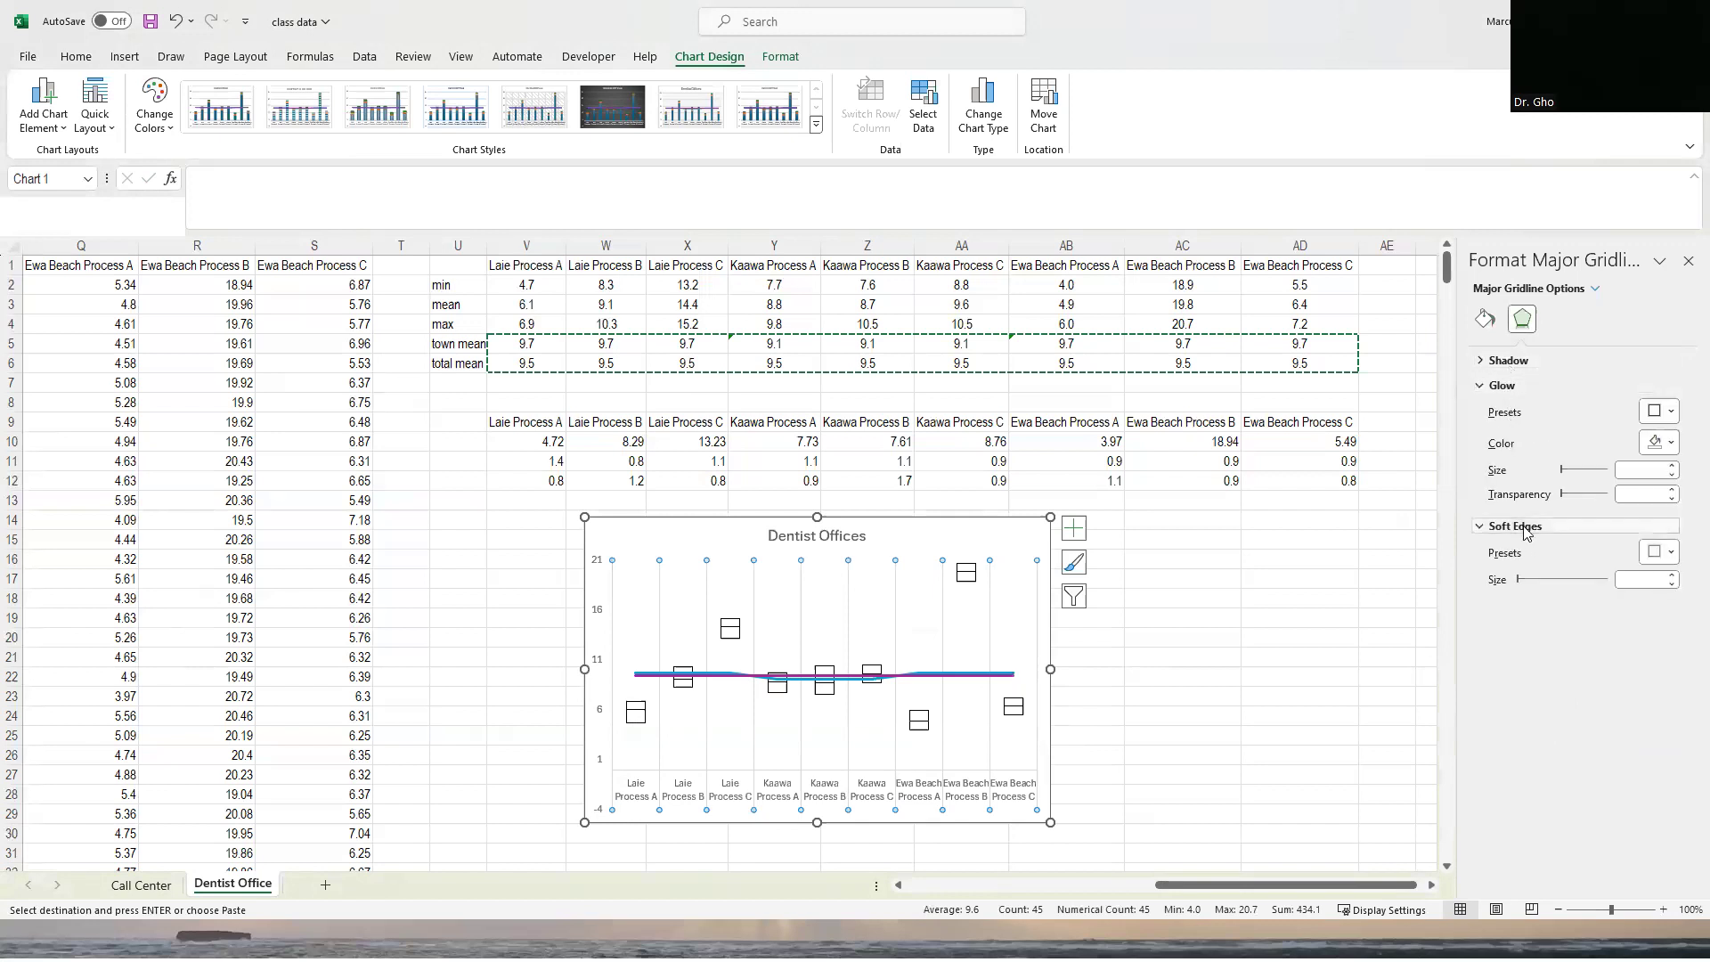
# Set the horizontal axis interval between tick marks to 3 so the vertical gridlines separate the towns.
pyautogui.rightClick(991, 613)
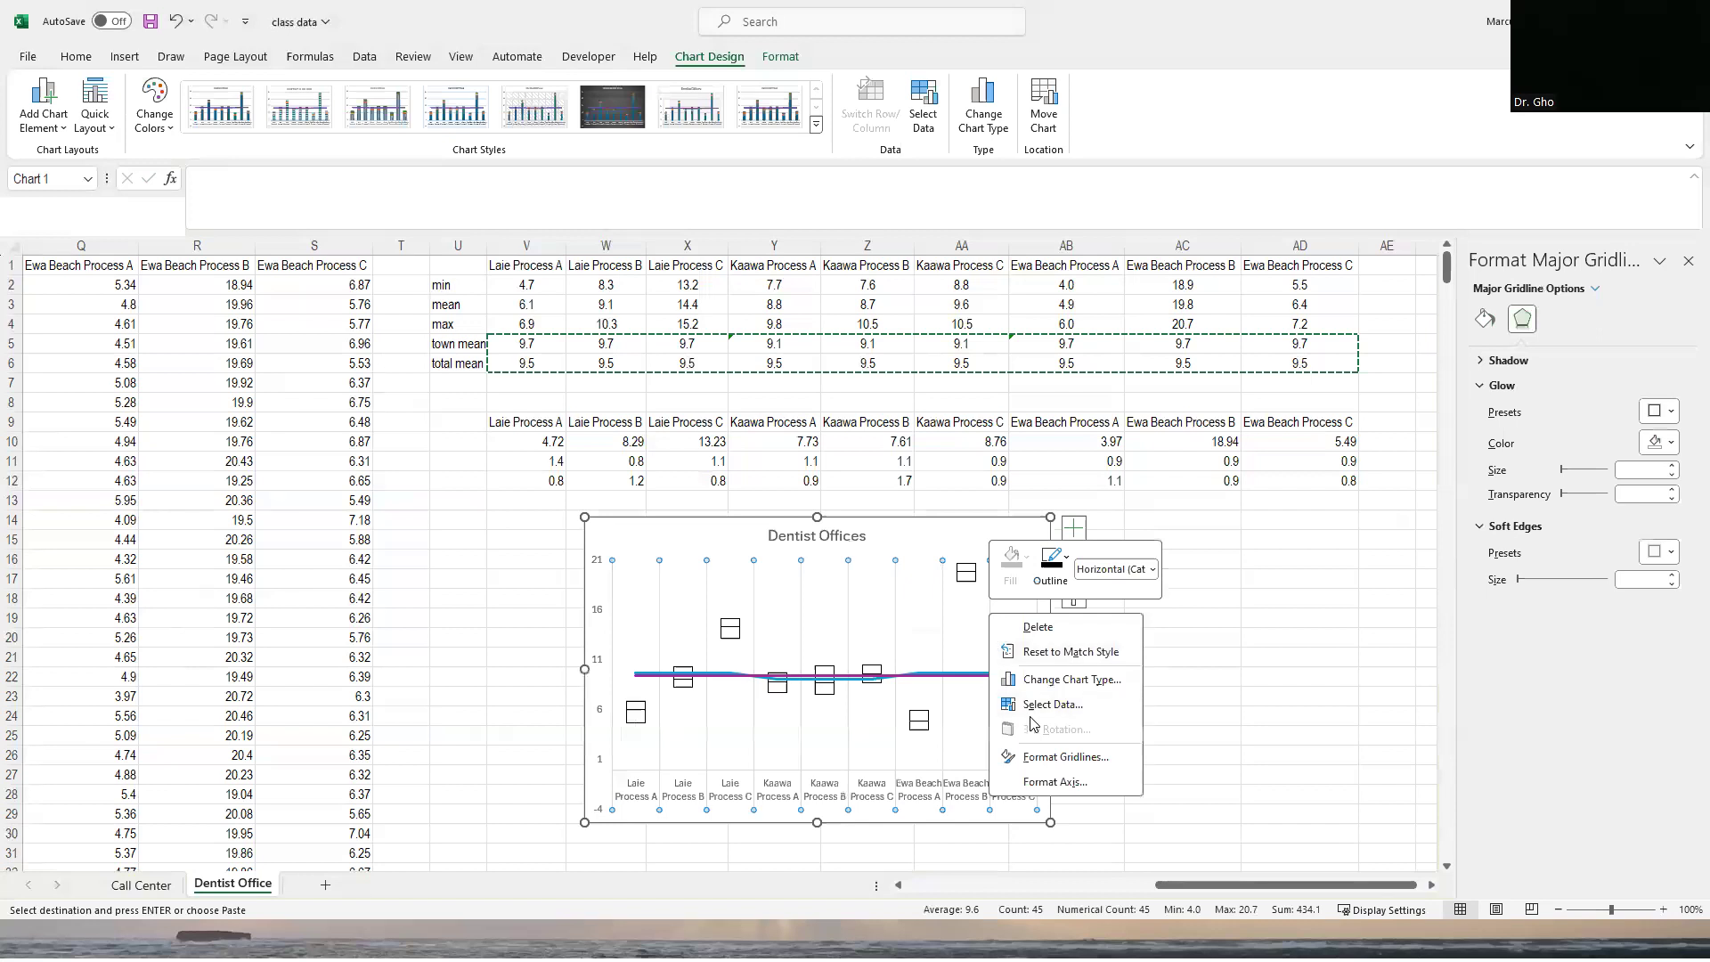
pyautogui.click(1055, 782)
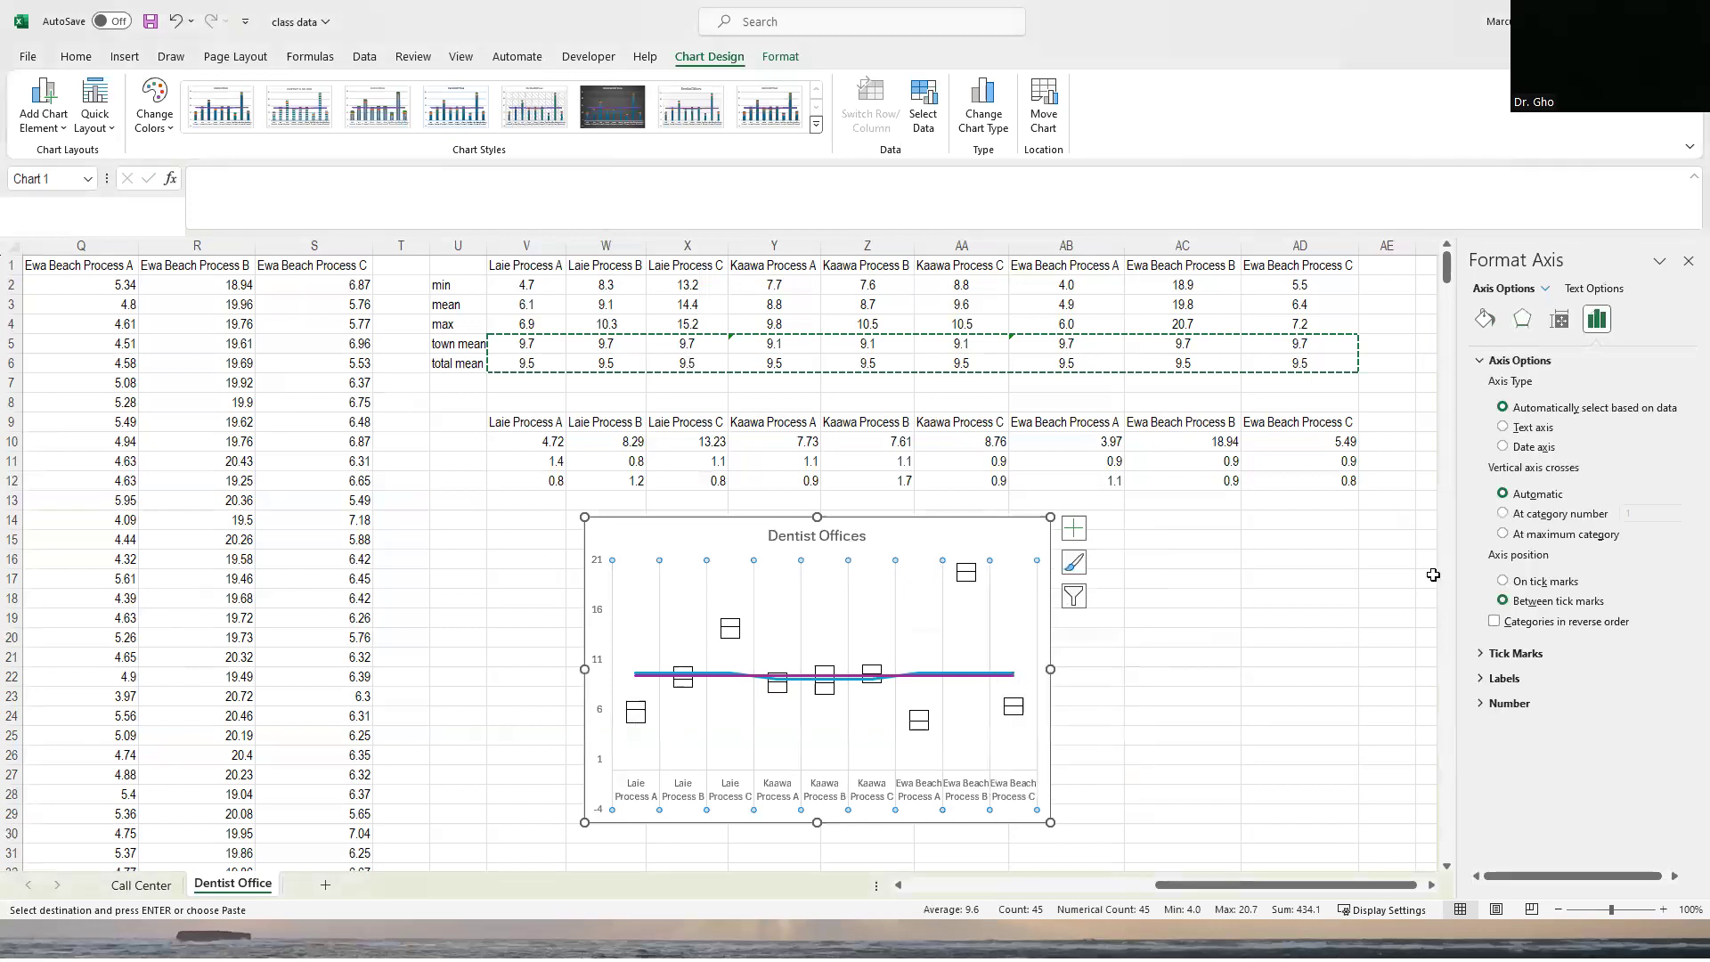
pyautogui.click(1484, 655)
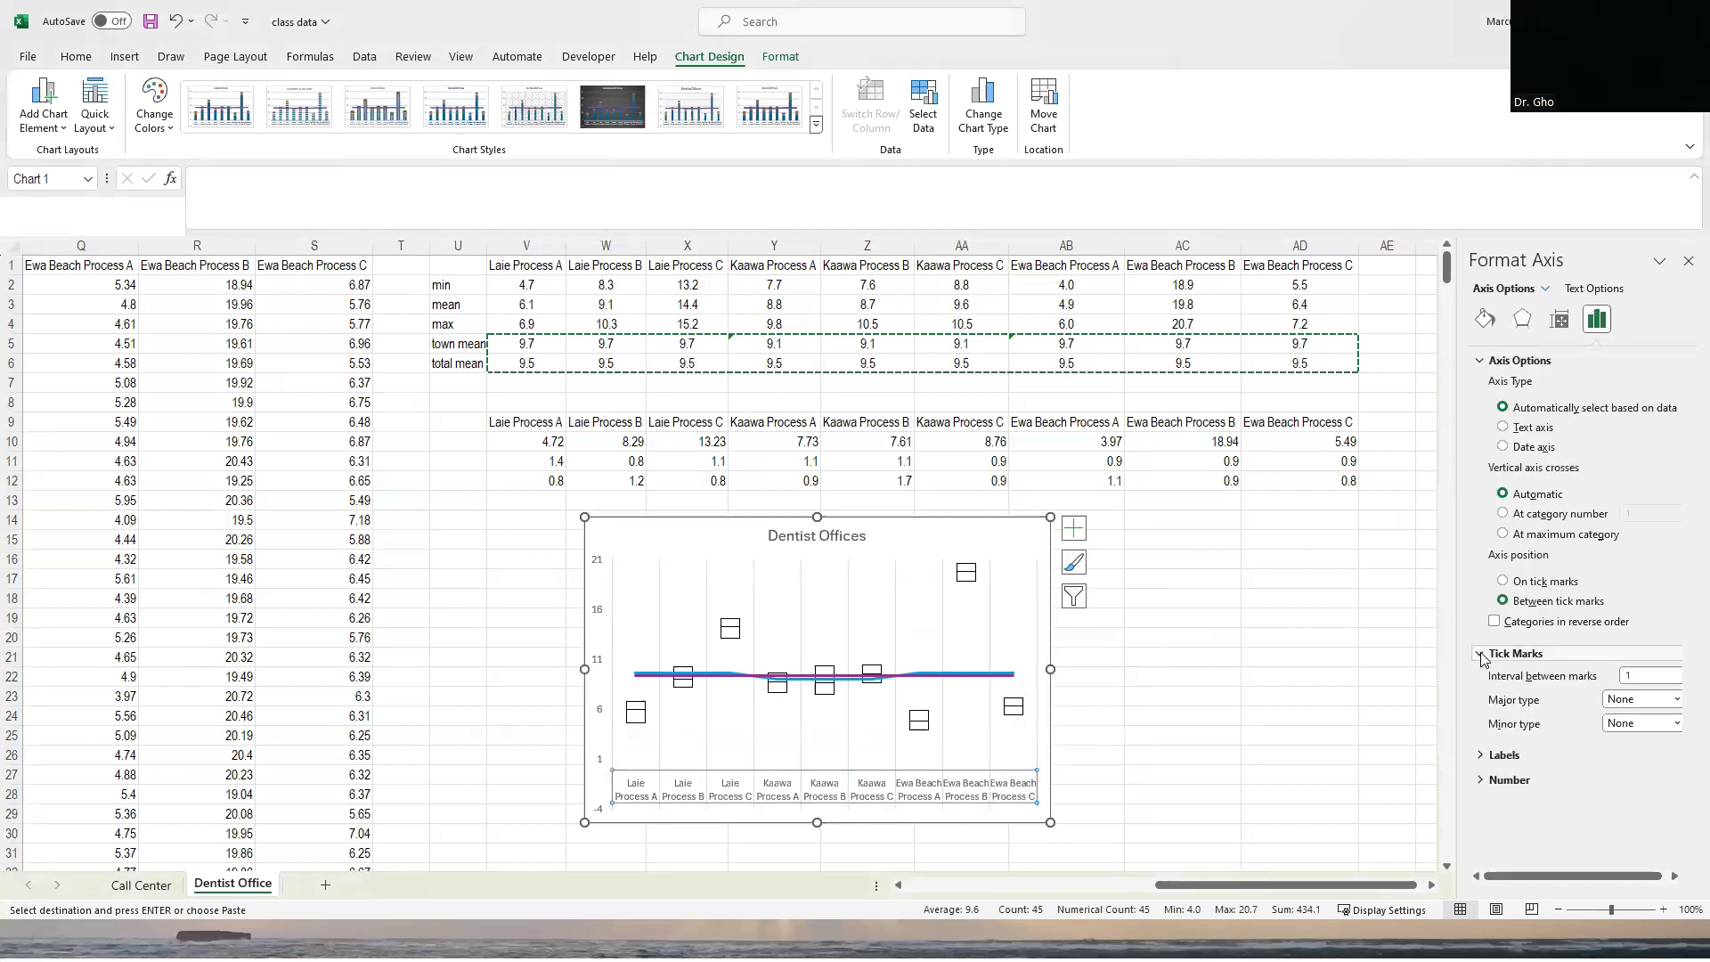
pyautogui.click(1639, 676)
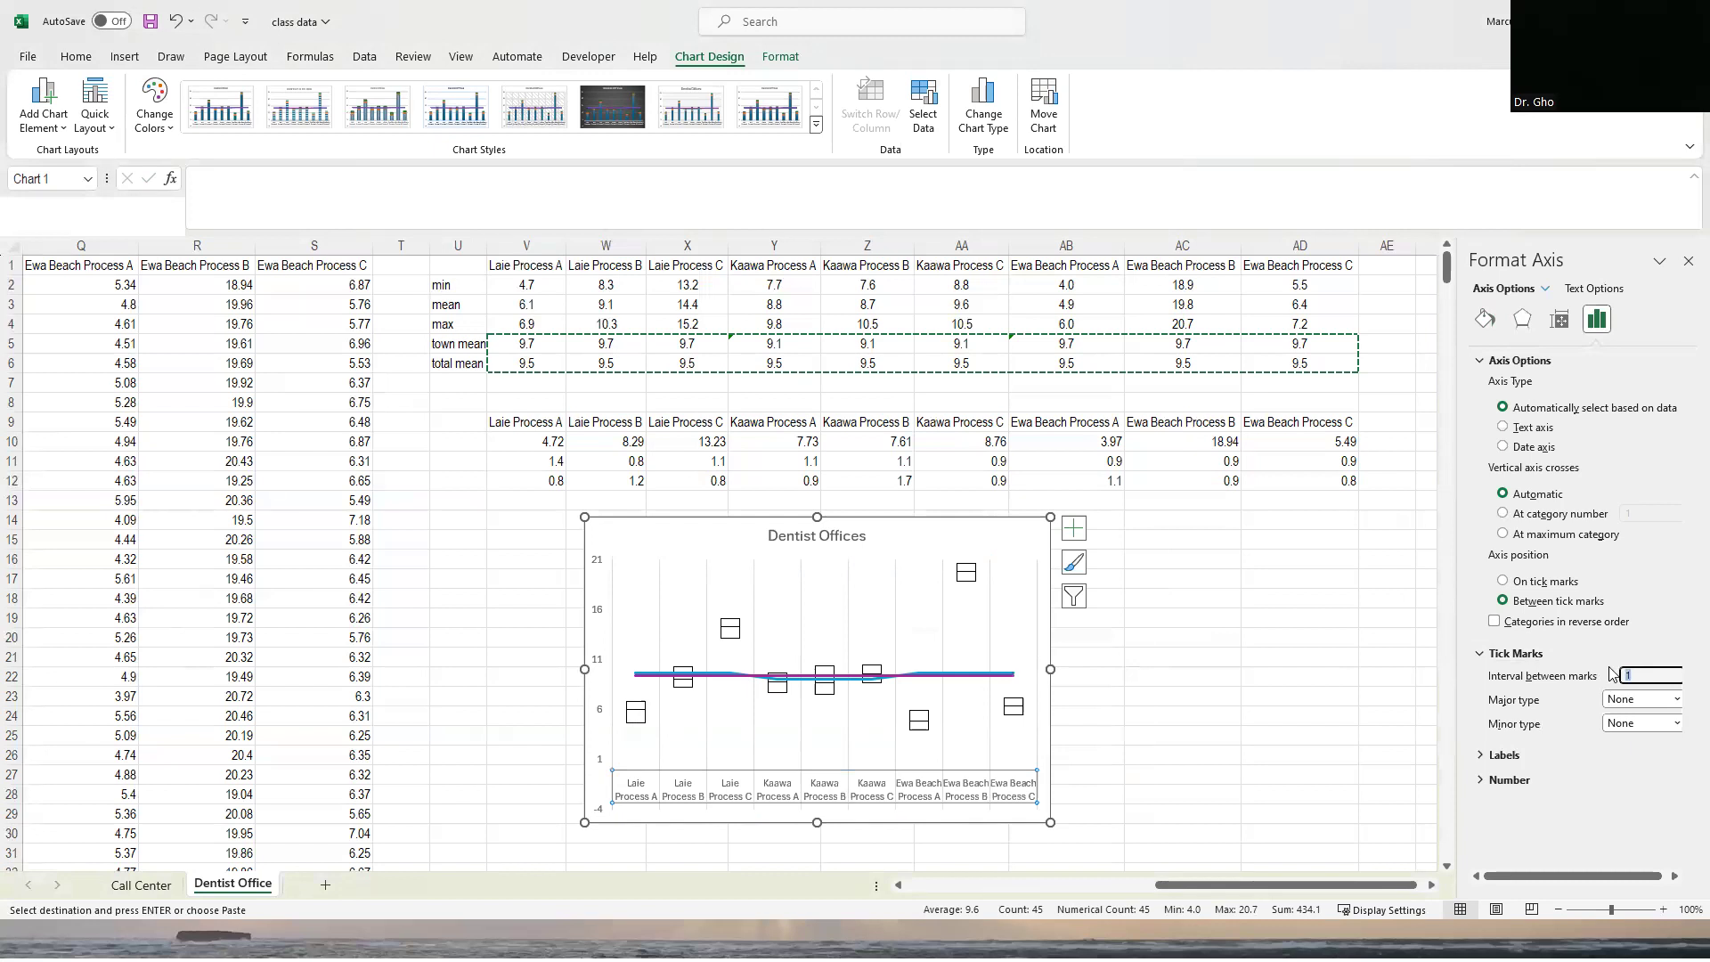
pyautogui.write('3')
pyautogui.press('Return')
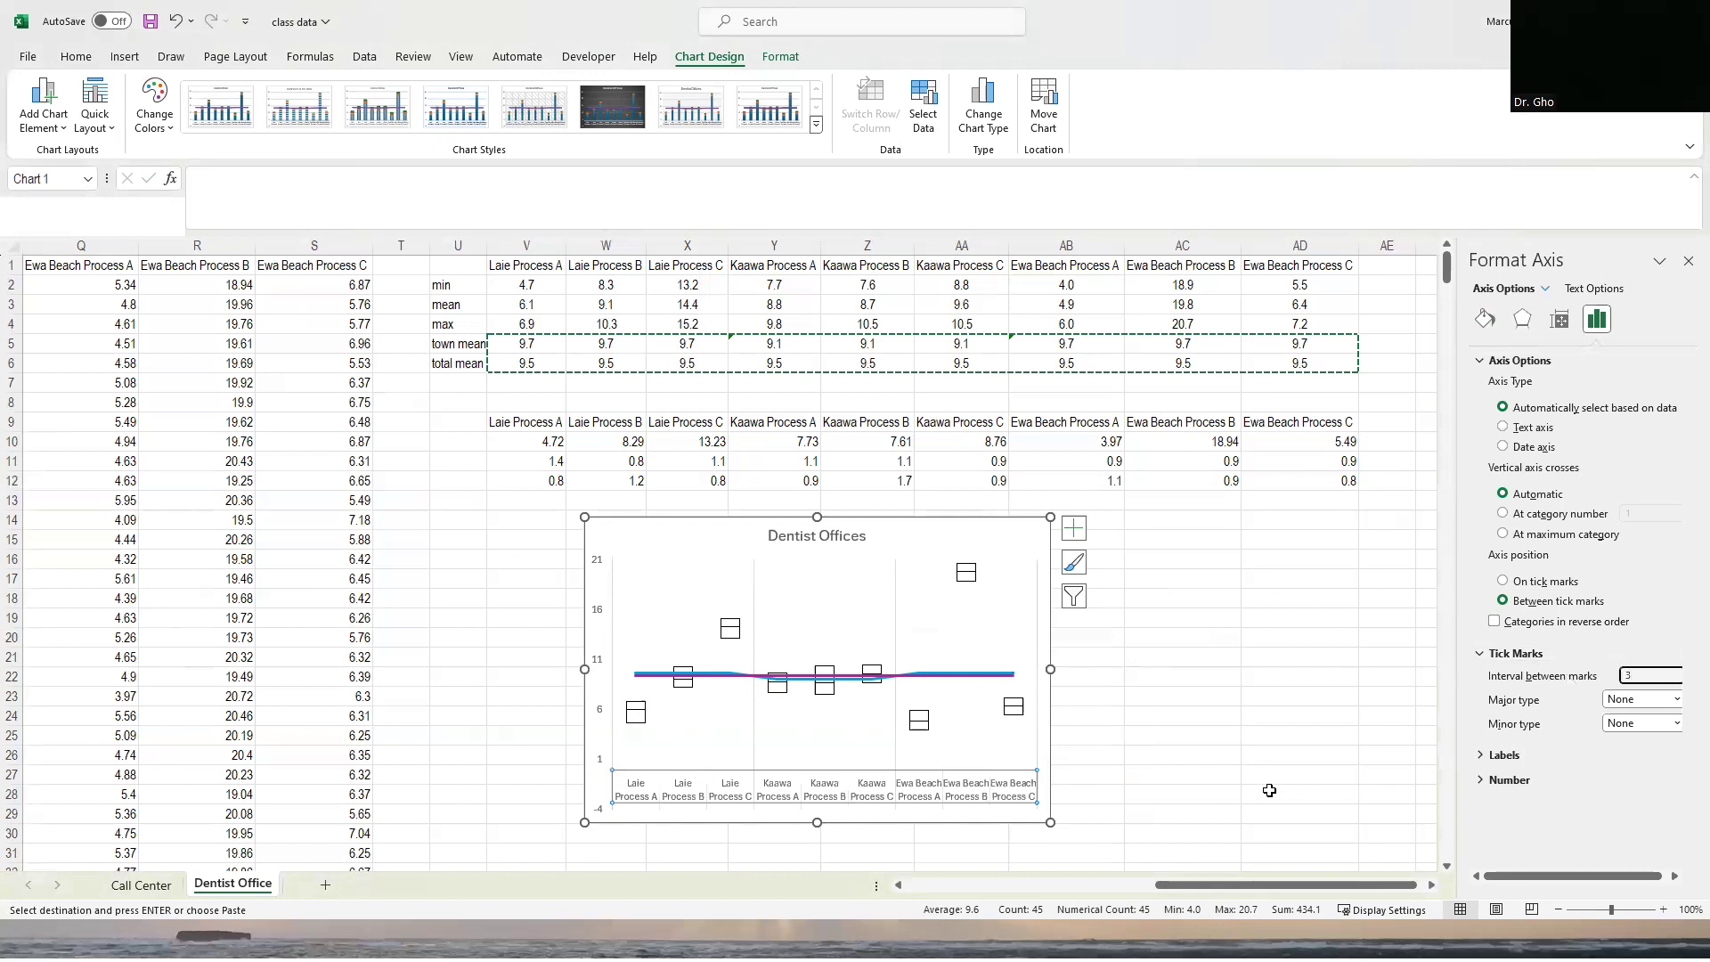
# Enlarge the Dentist Offices chart to reach the edge of column AD and about row 31.
pyautogui.click(1183, 735)
pyautogui.click(1045, 774)
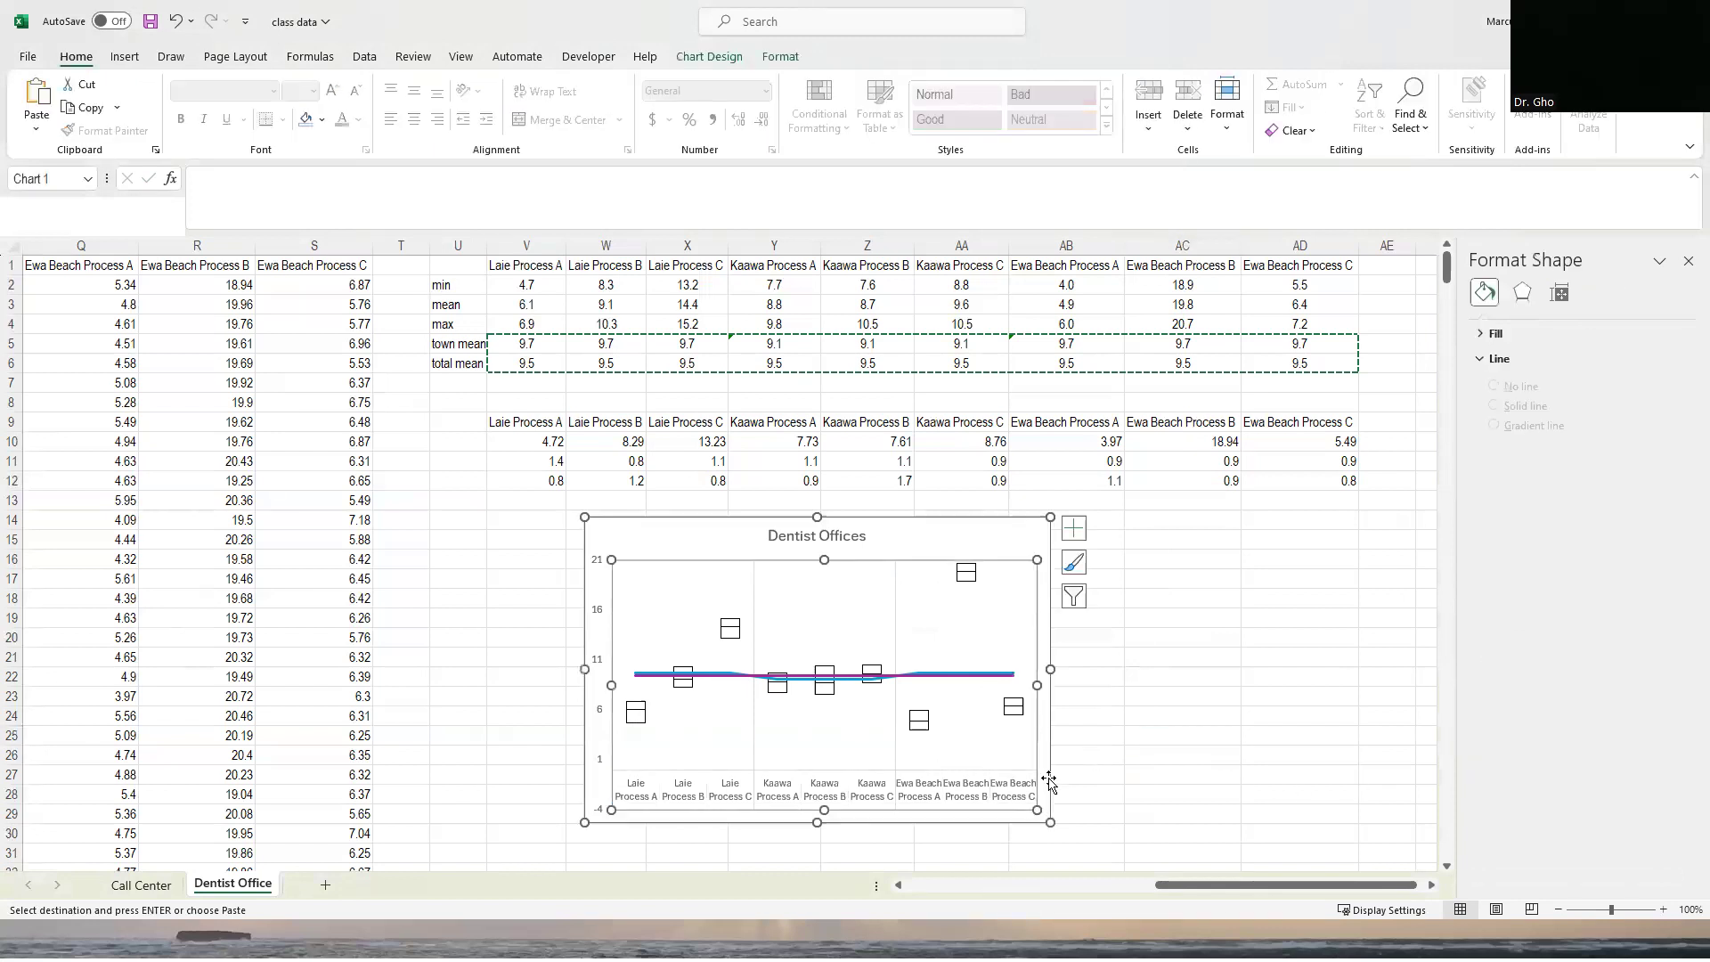
pyautogui.moveTo(1050, 822); pyautogui.dragTo(1211, 860)
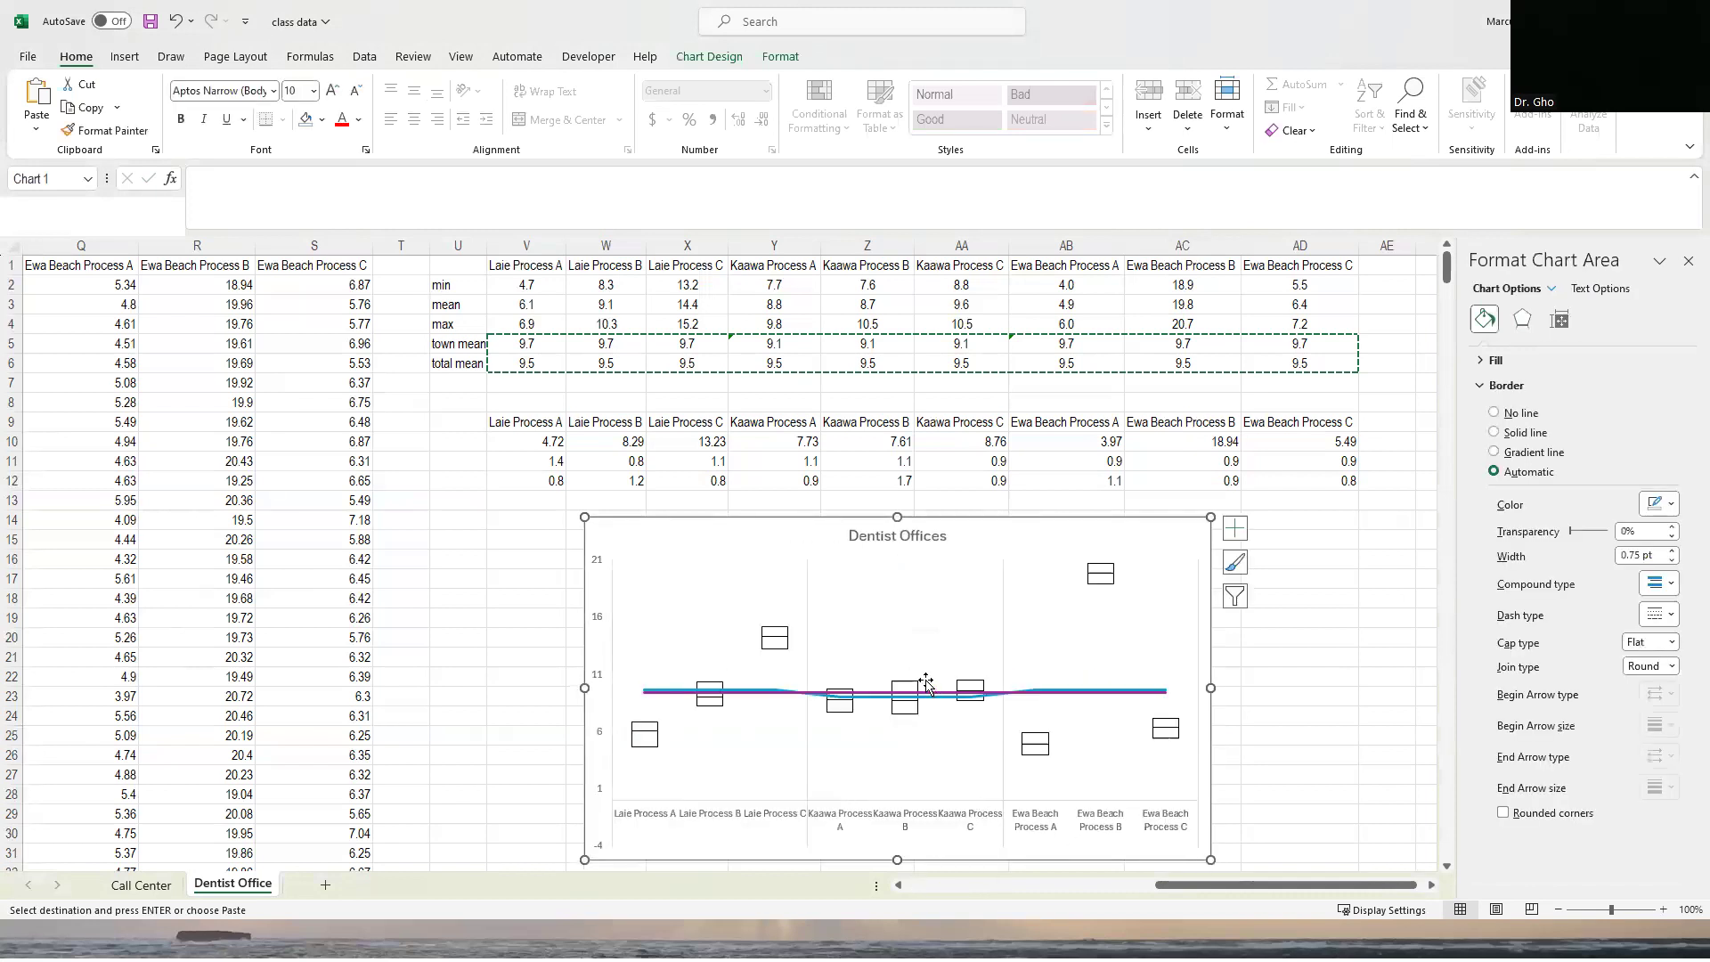
pyautogui.scroll(-1, 922, 690)
pyautogui.moveTo(1206, 630); pyautogui.dragTo(1361, 630)
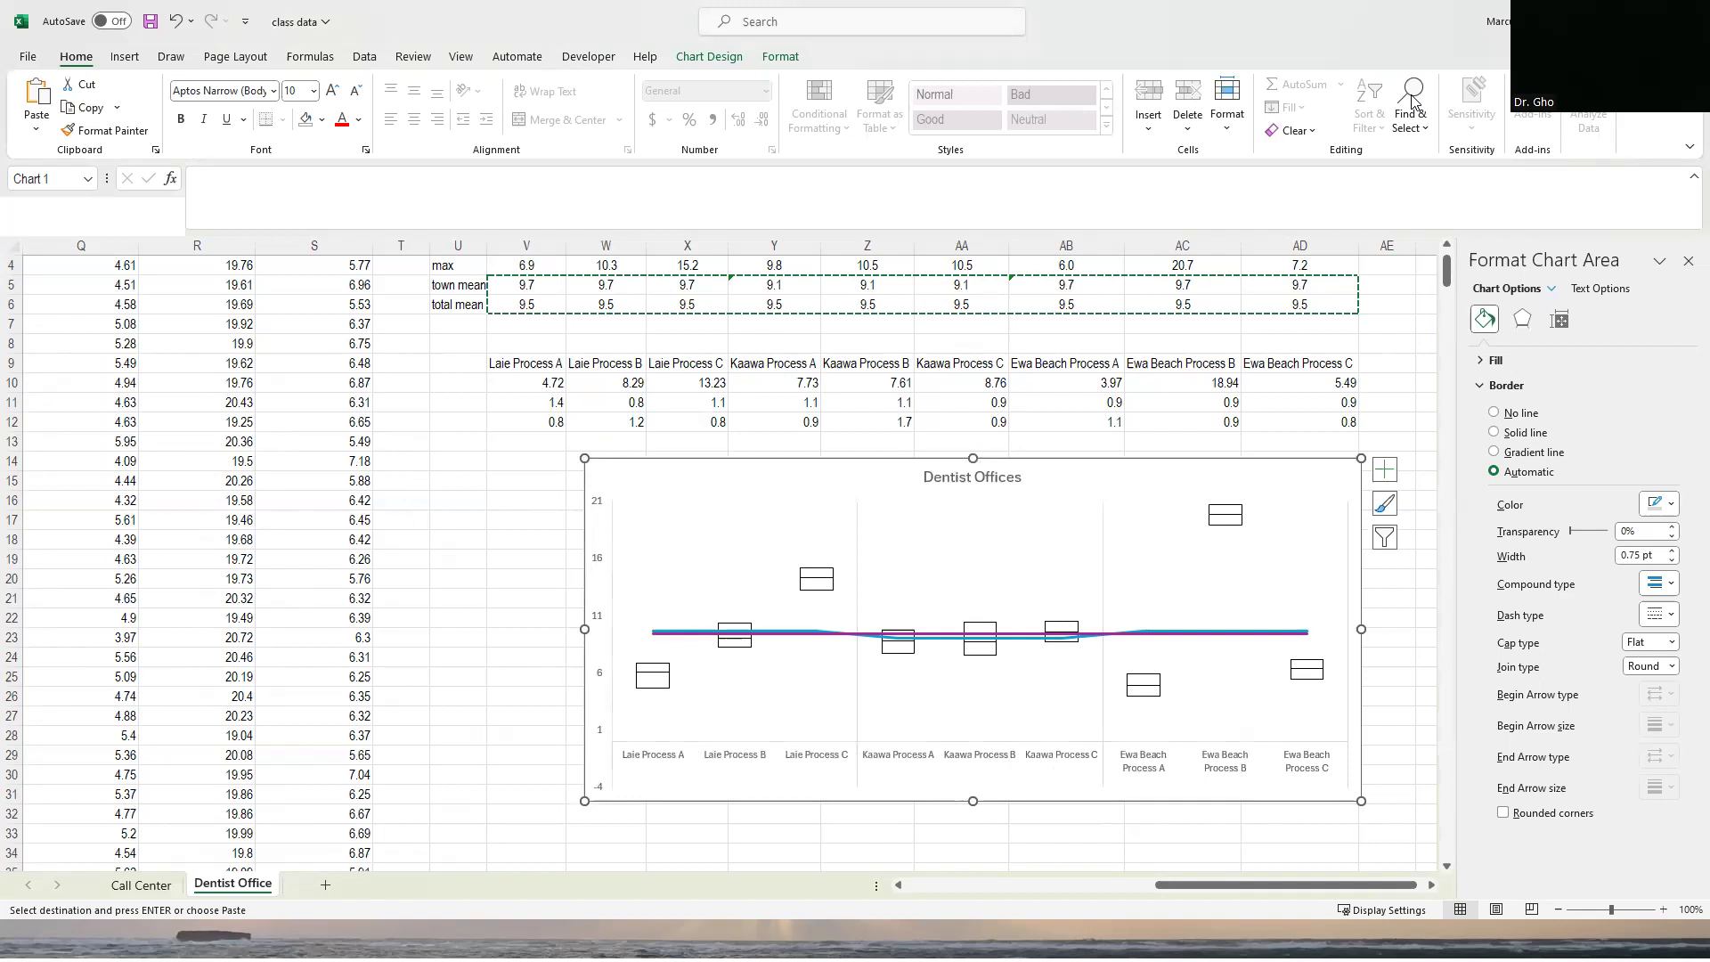
pyautogui.click(1115, 447)
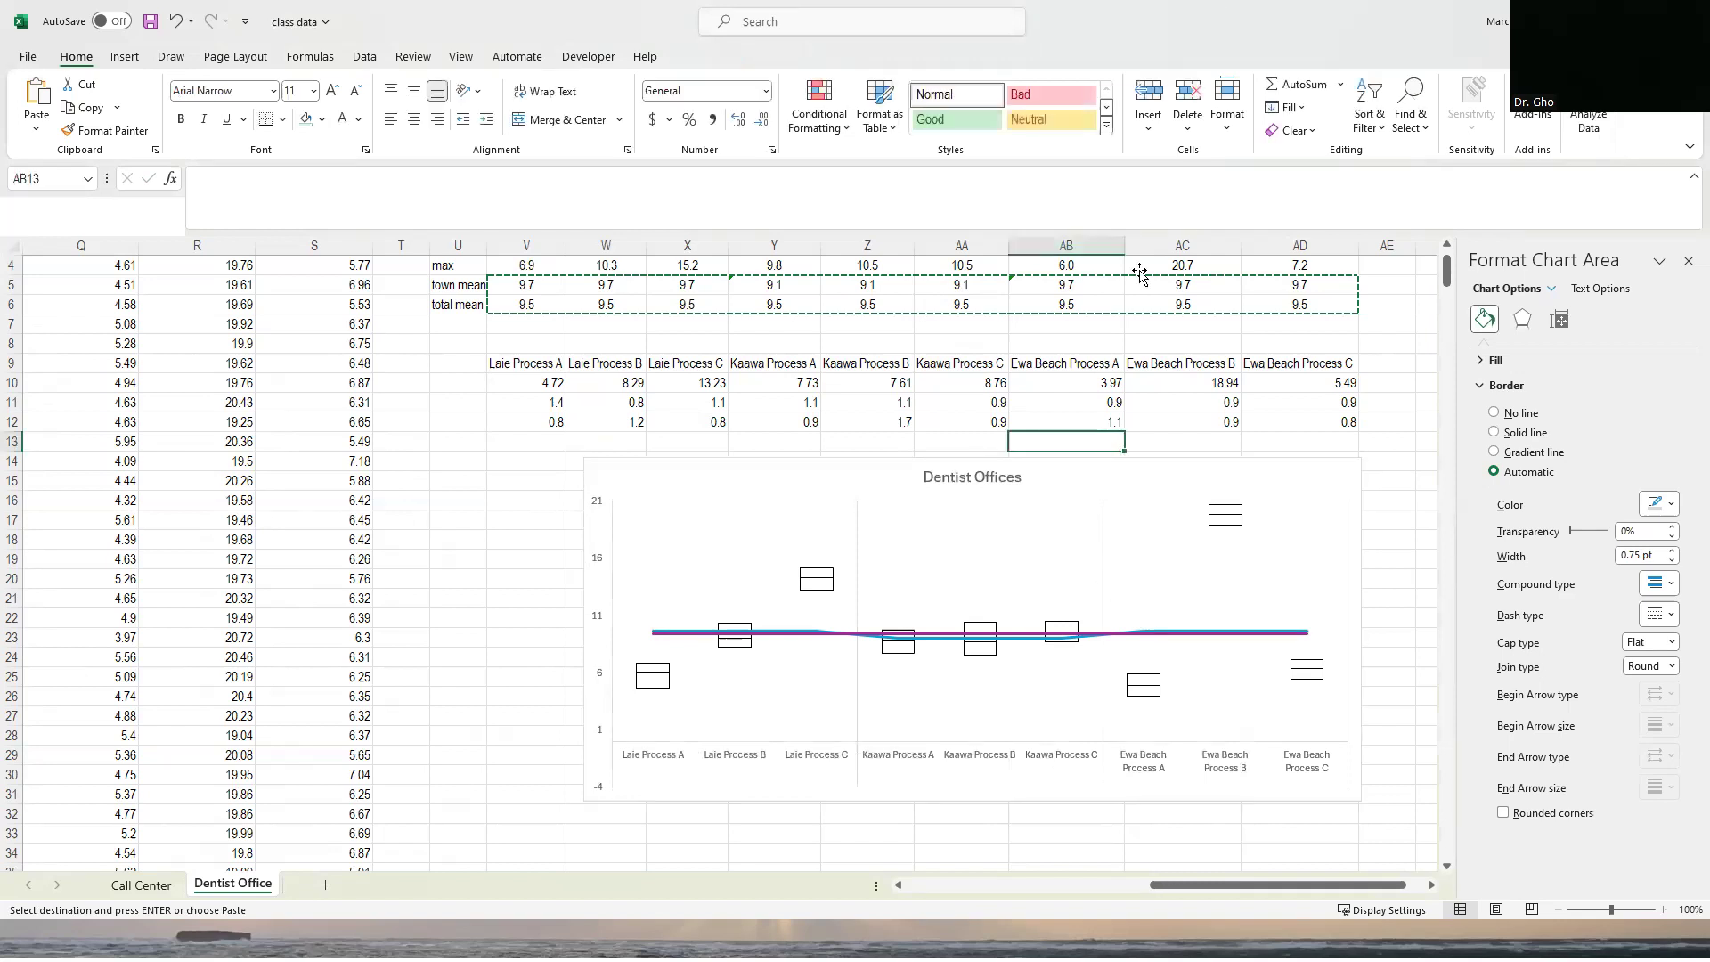